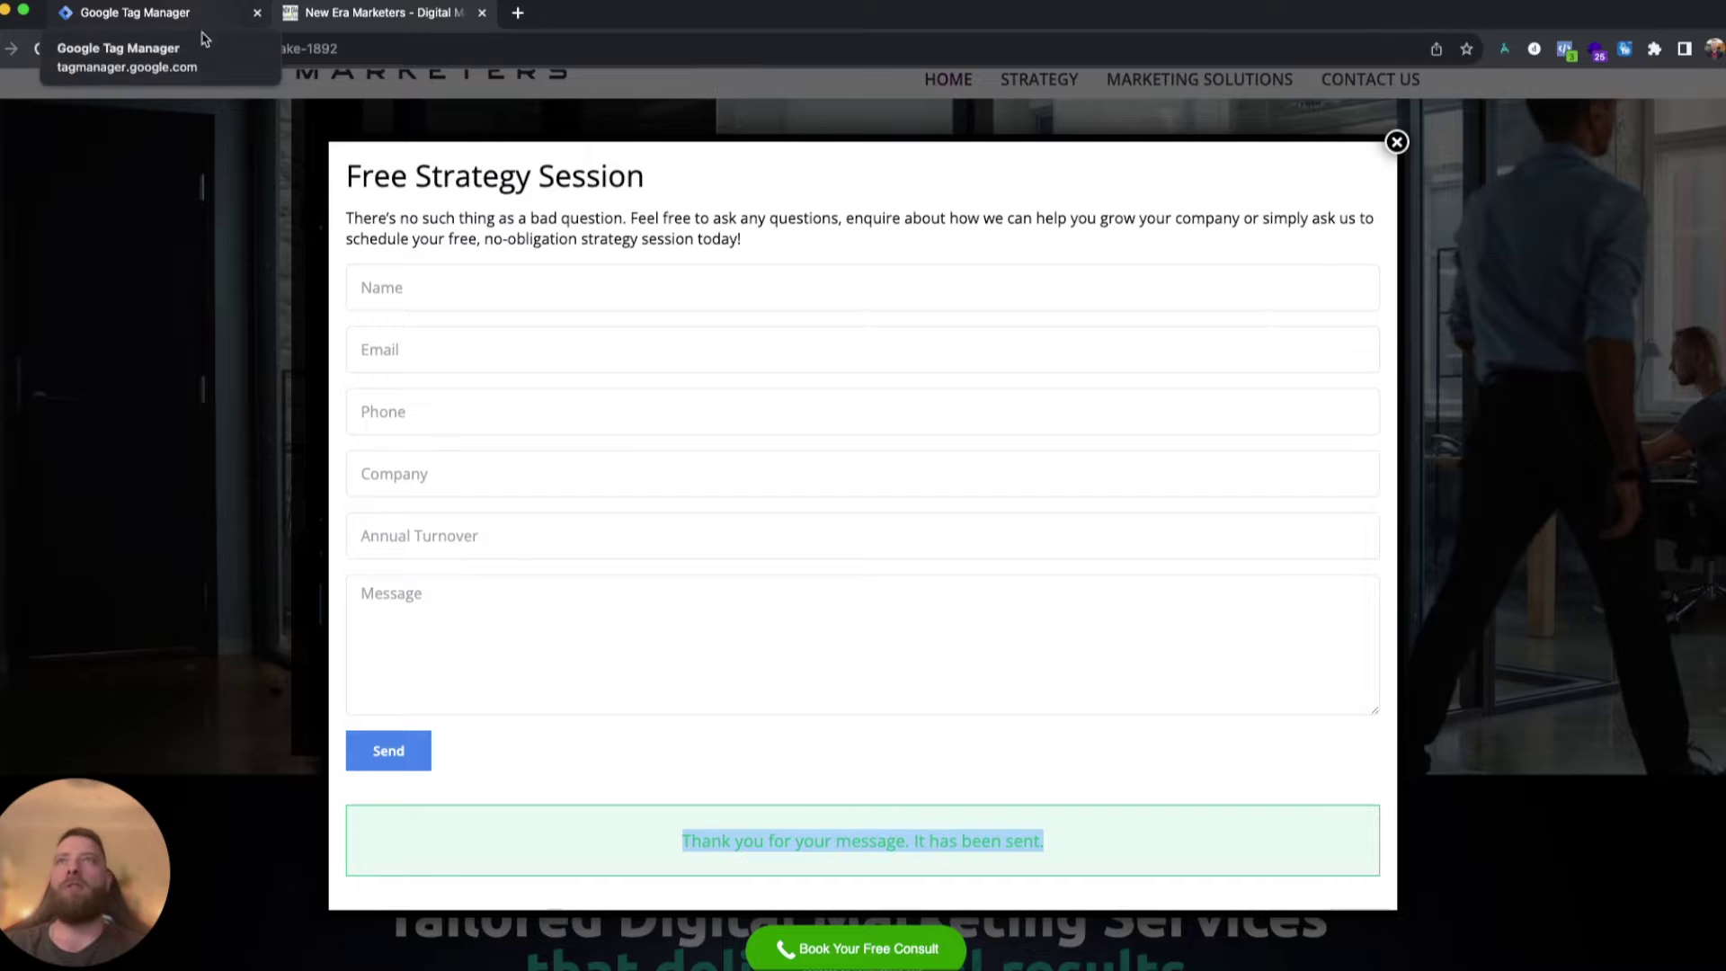
Inspect the form's "Thank you for your message" confirmation element and copy its JS path.
click(491, 182)
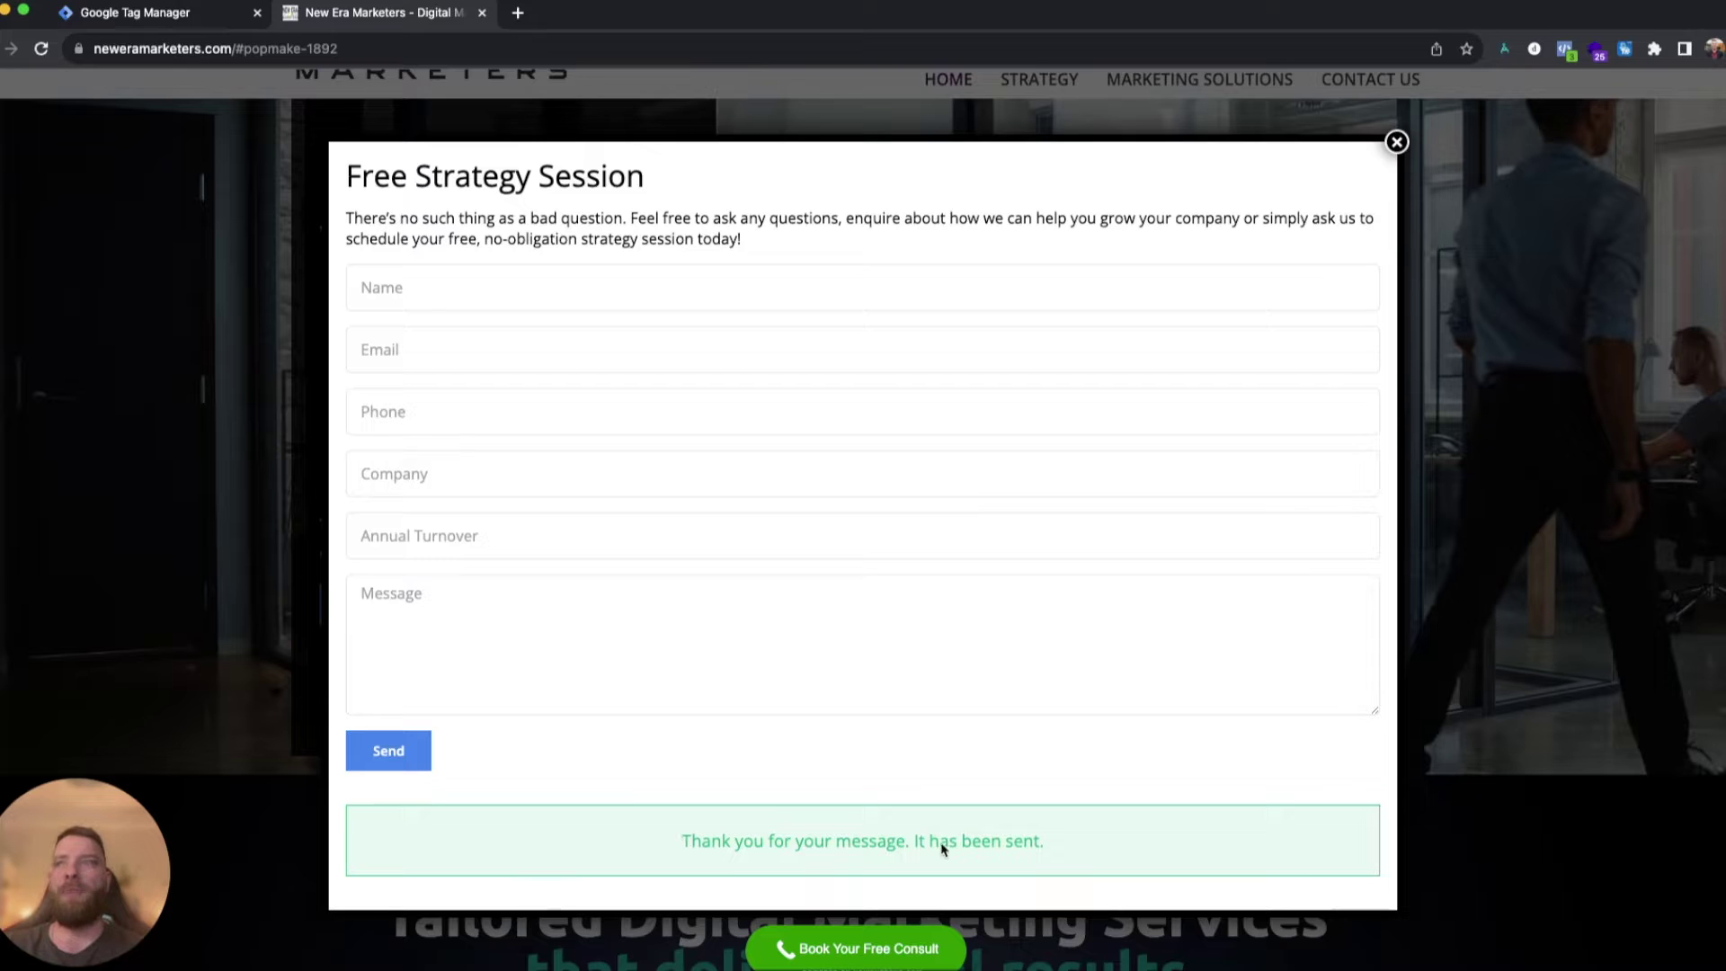
right_click(876, 842)
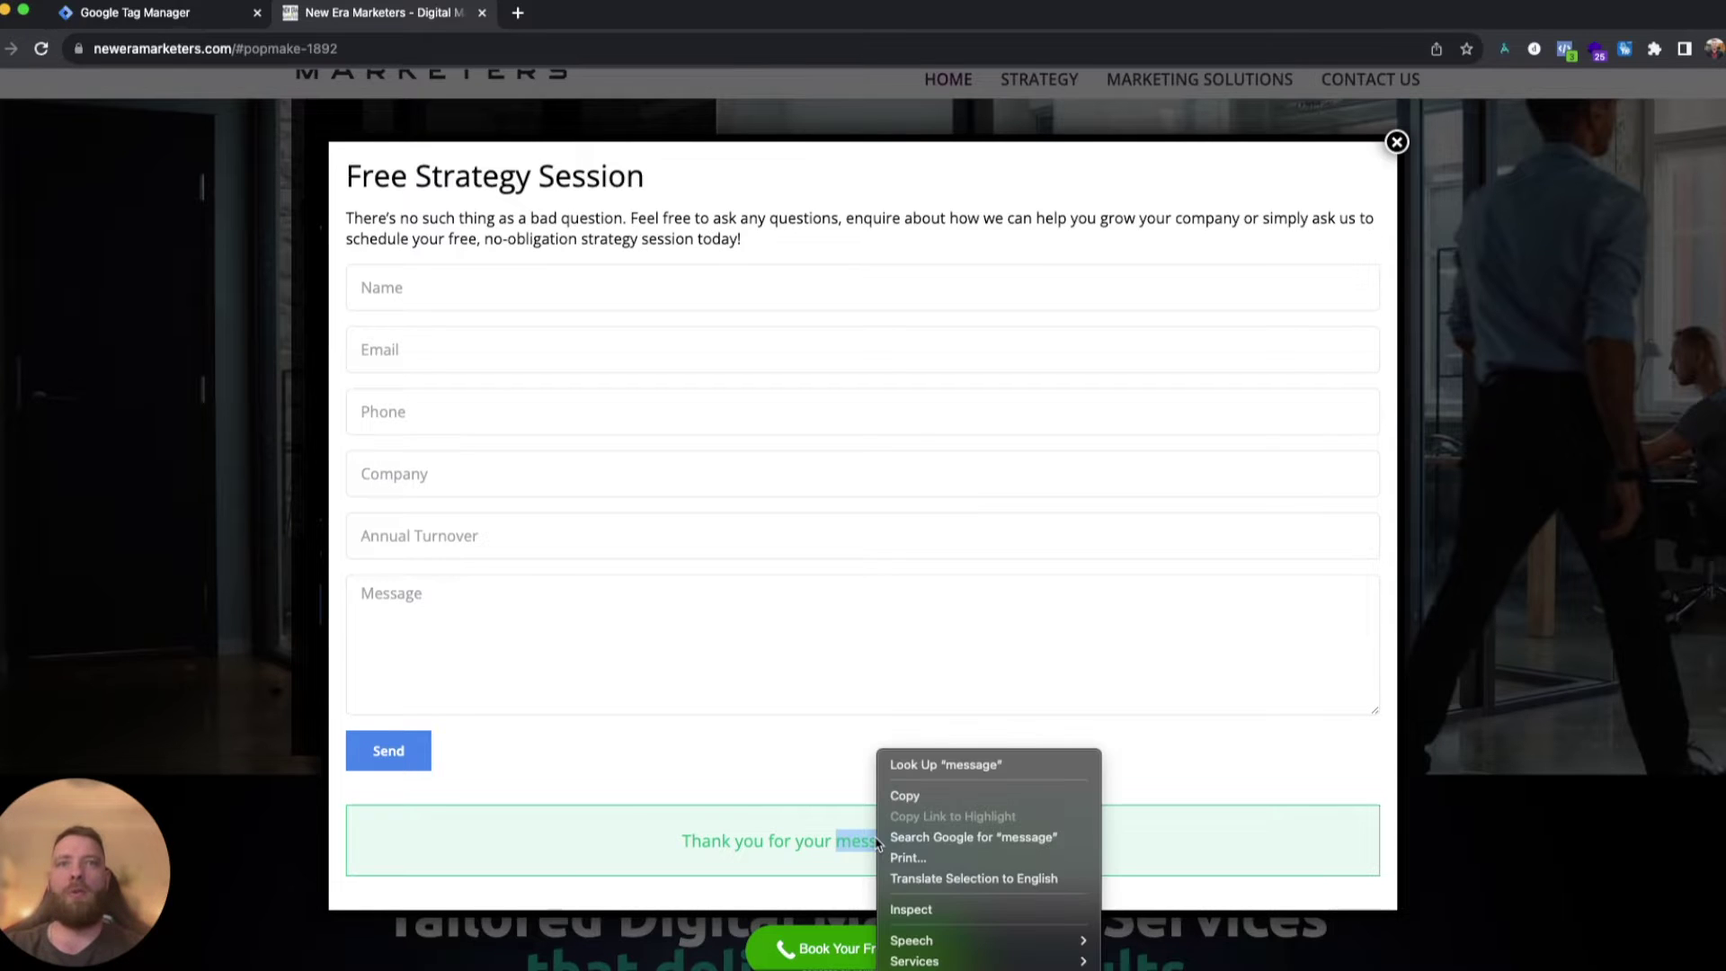
click(943, 917)
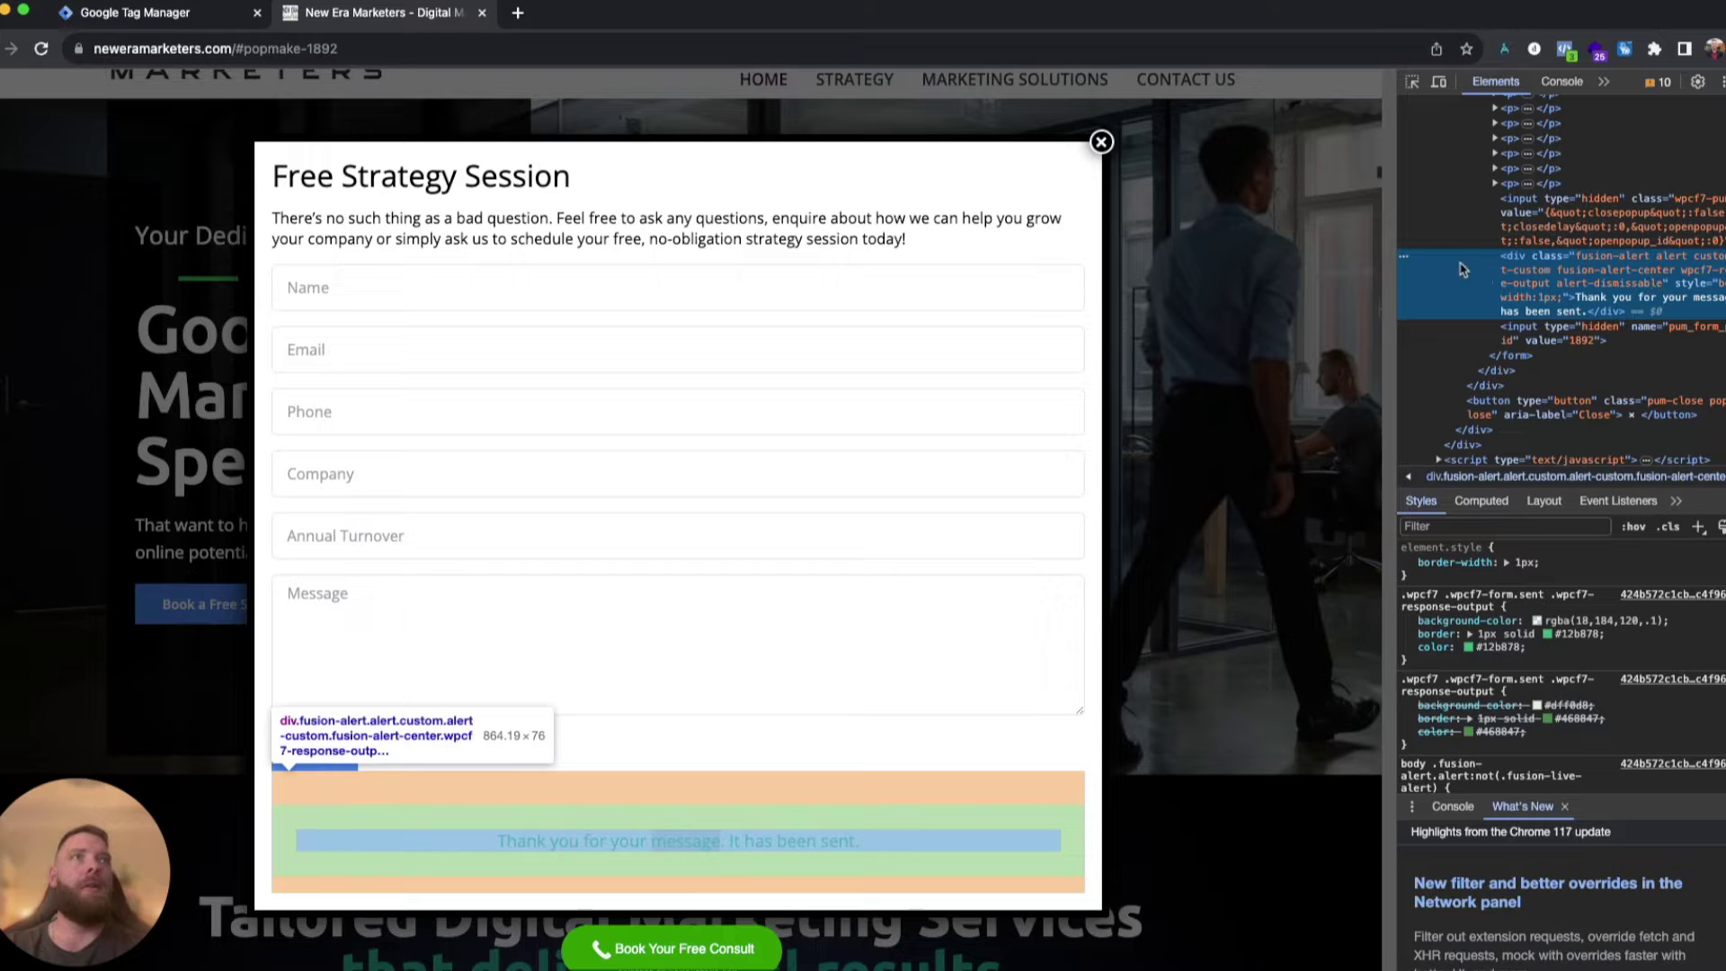
right_click(1408, 258)
mouse_move(1483, 381)
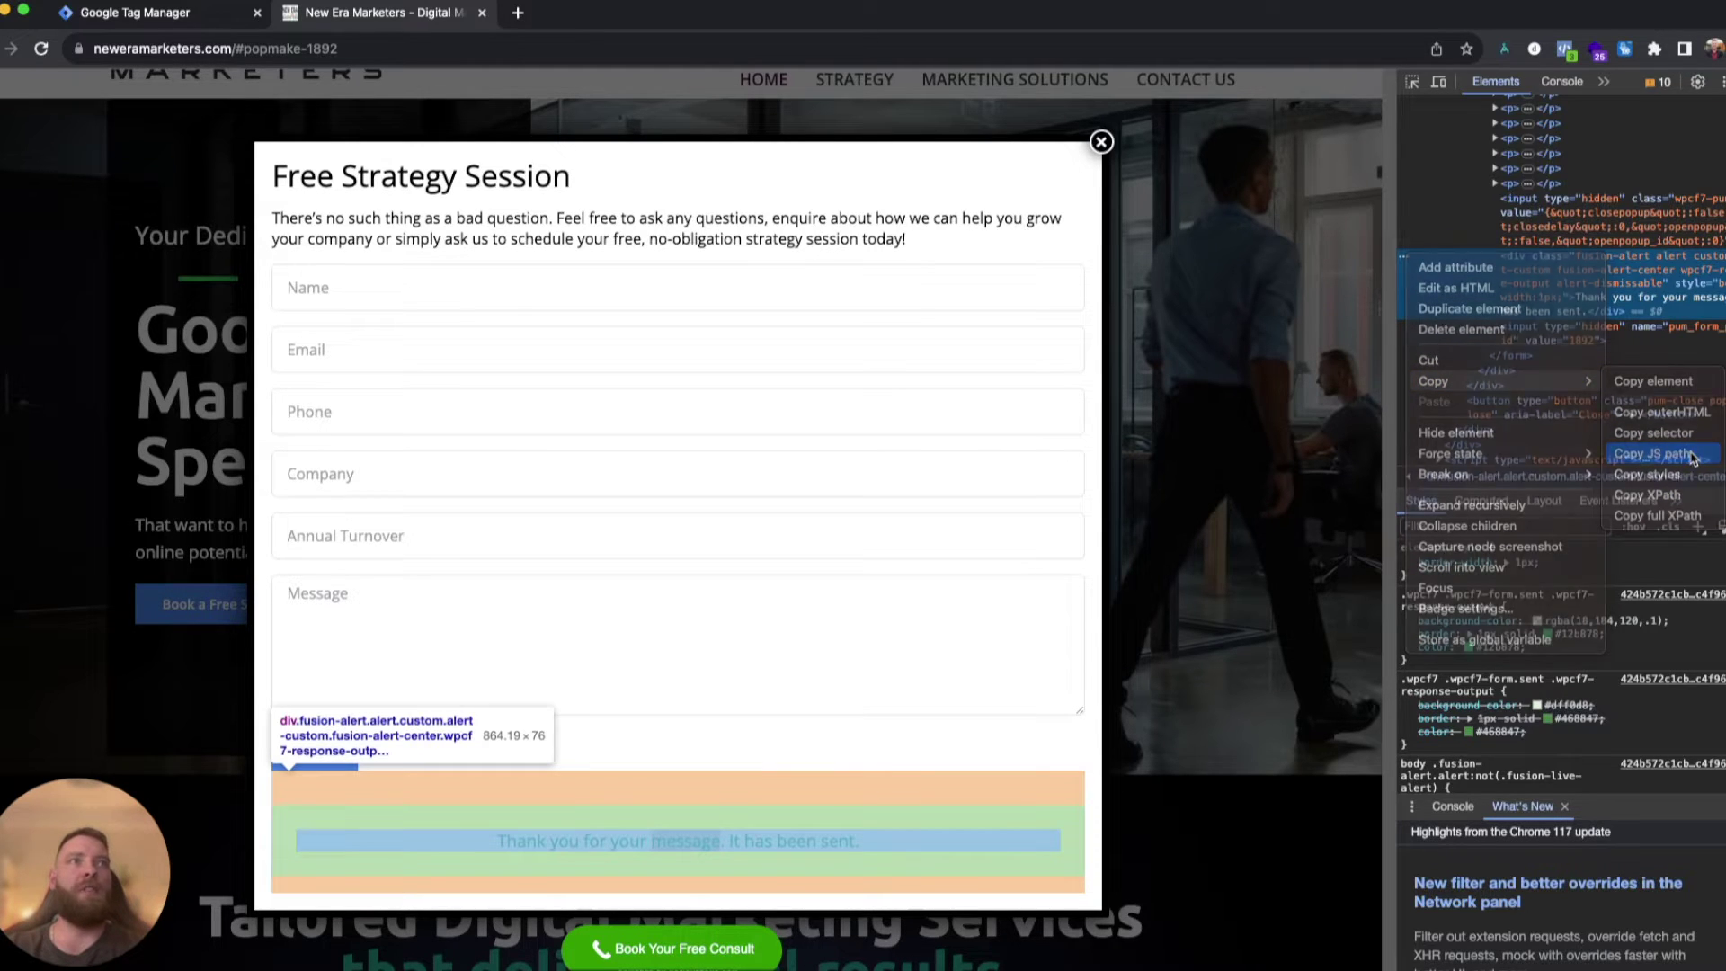
click(1654, 453)
Paste the copied JS path into the browser console and append .innerHTML to it.
click(1562, 81)
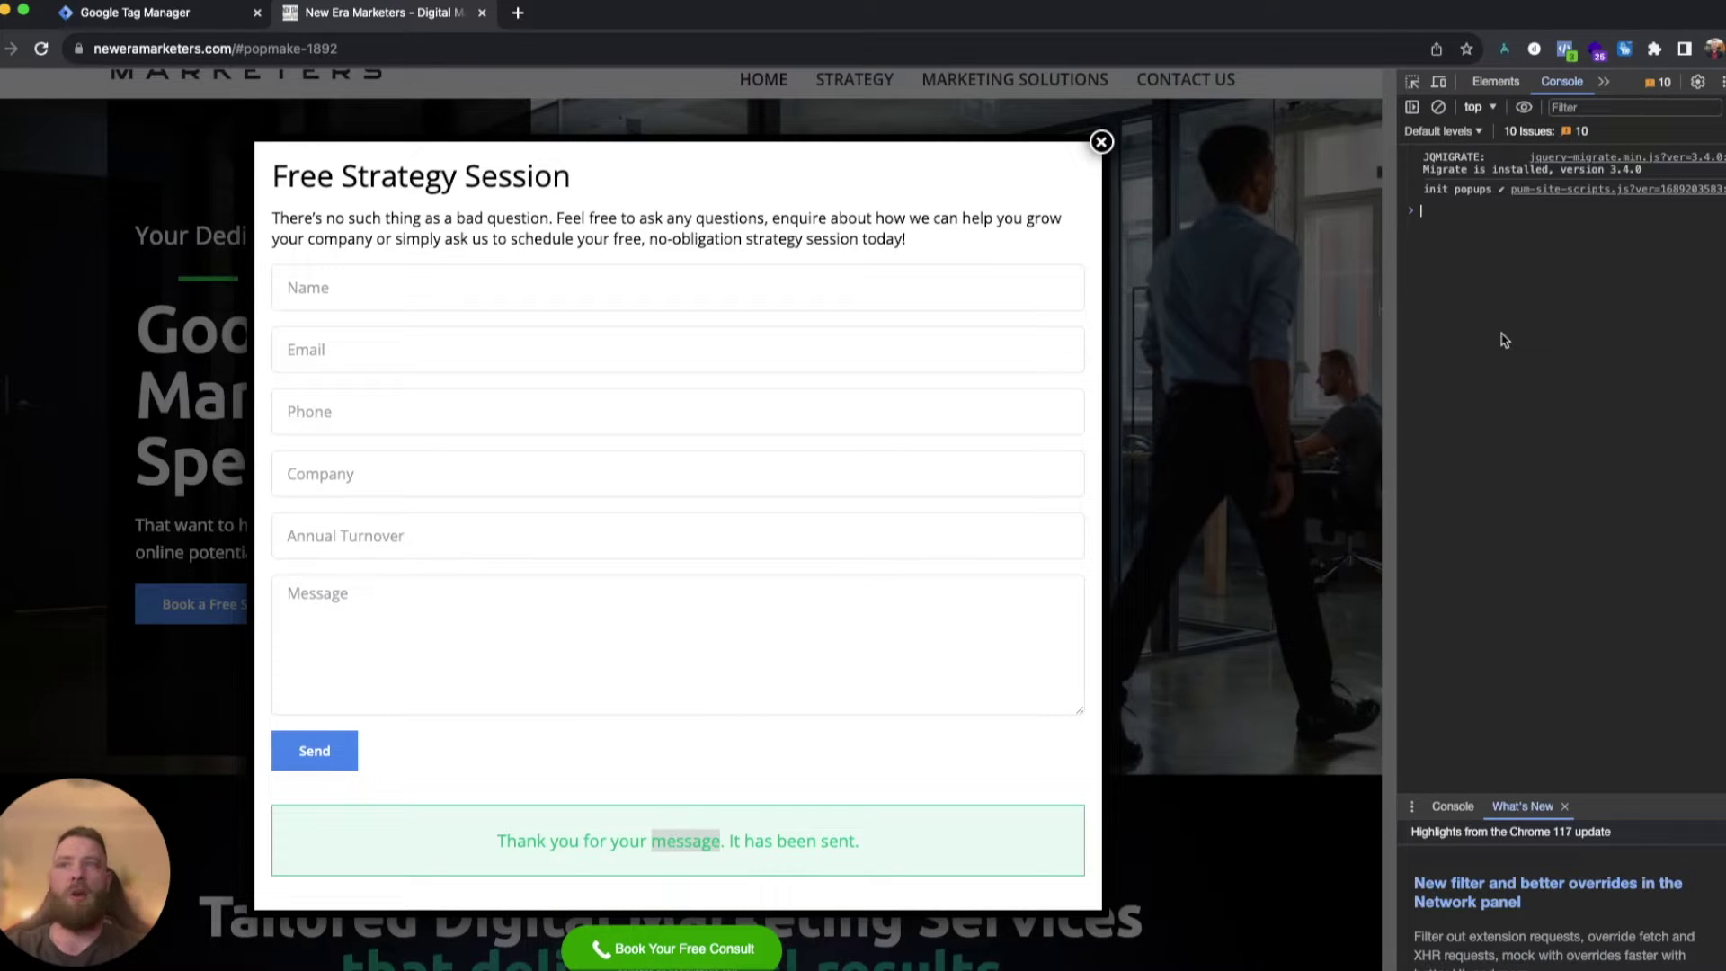
key(super+v)
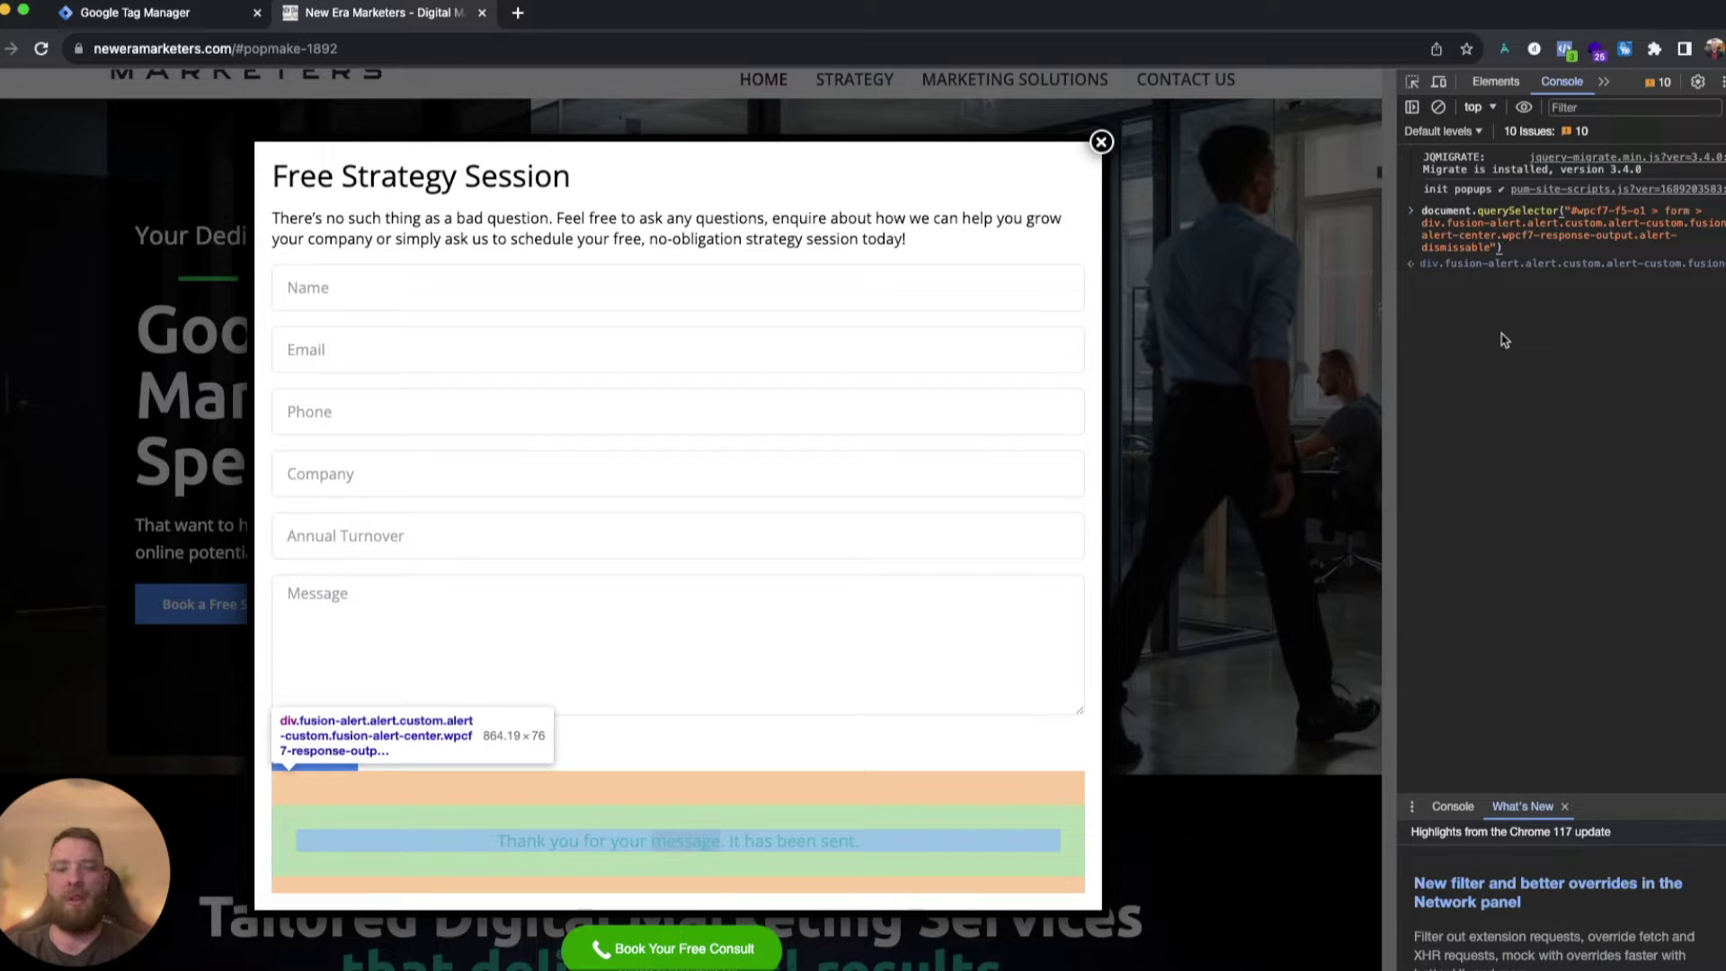
text(.inner)
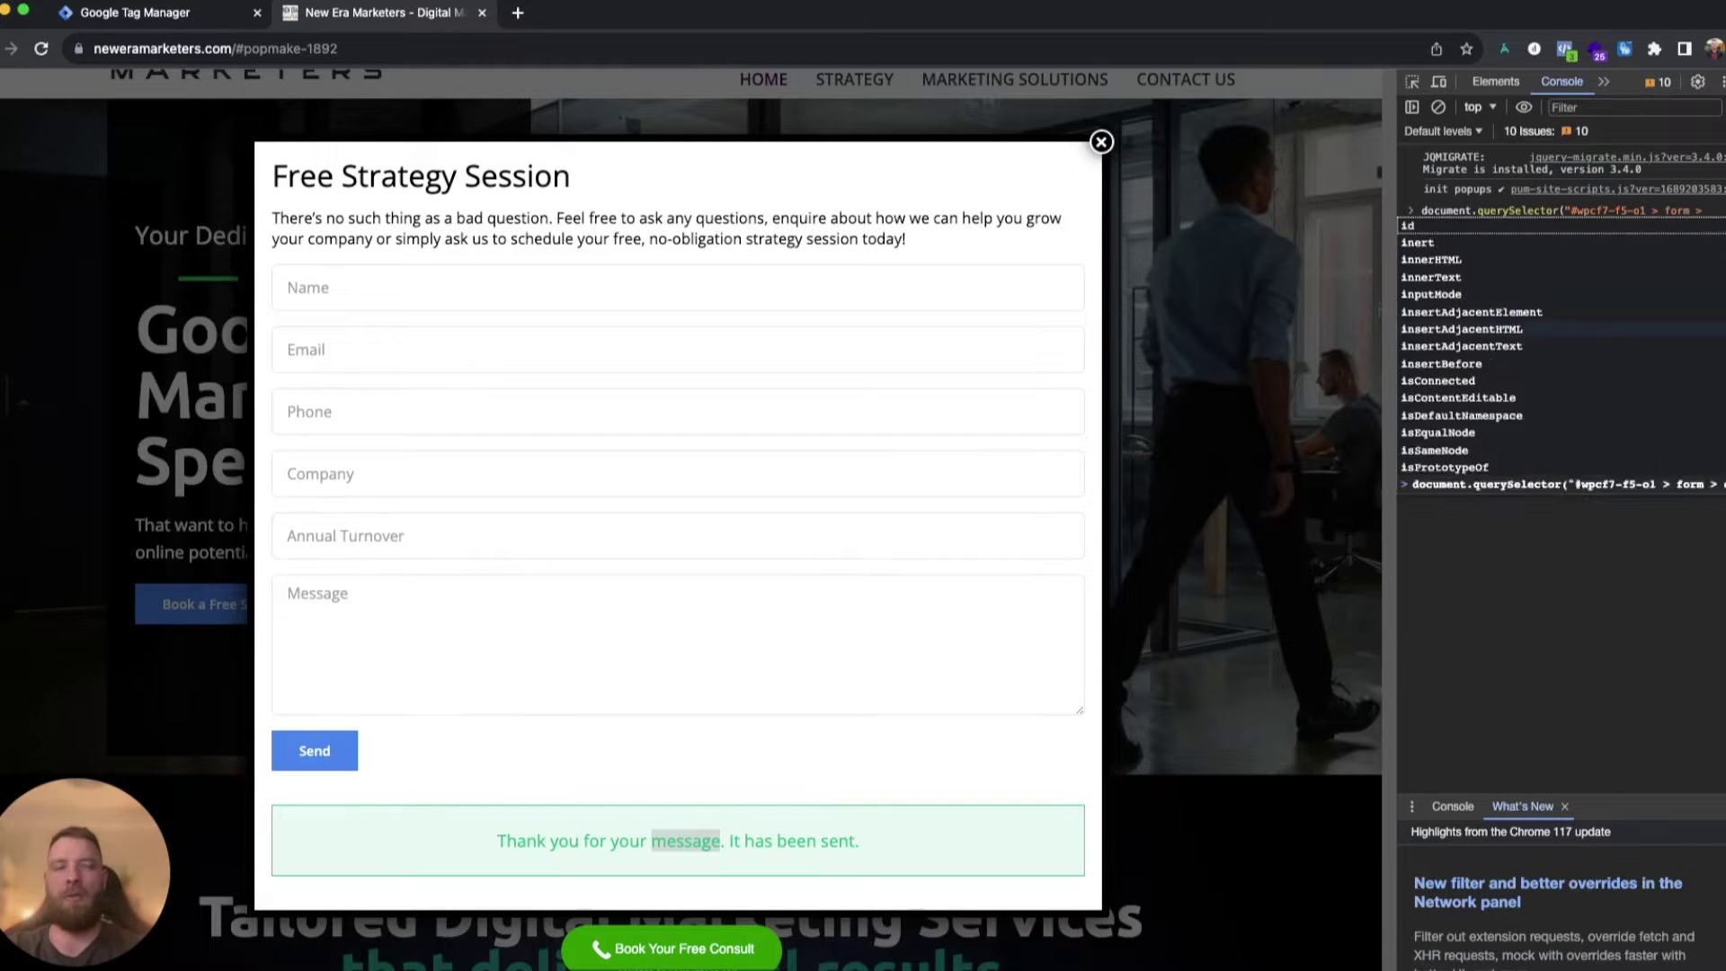
text(HTML)
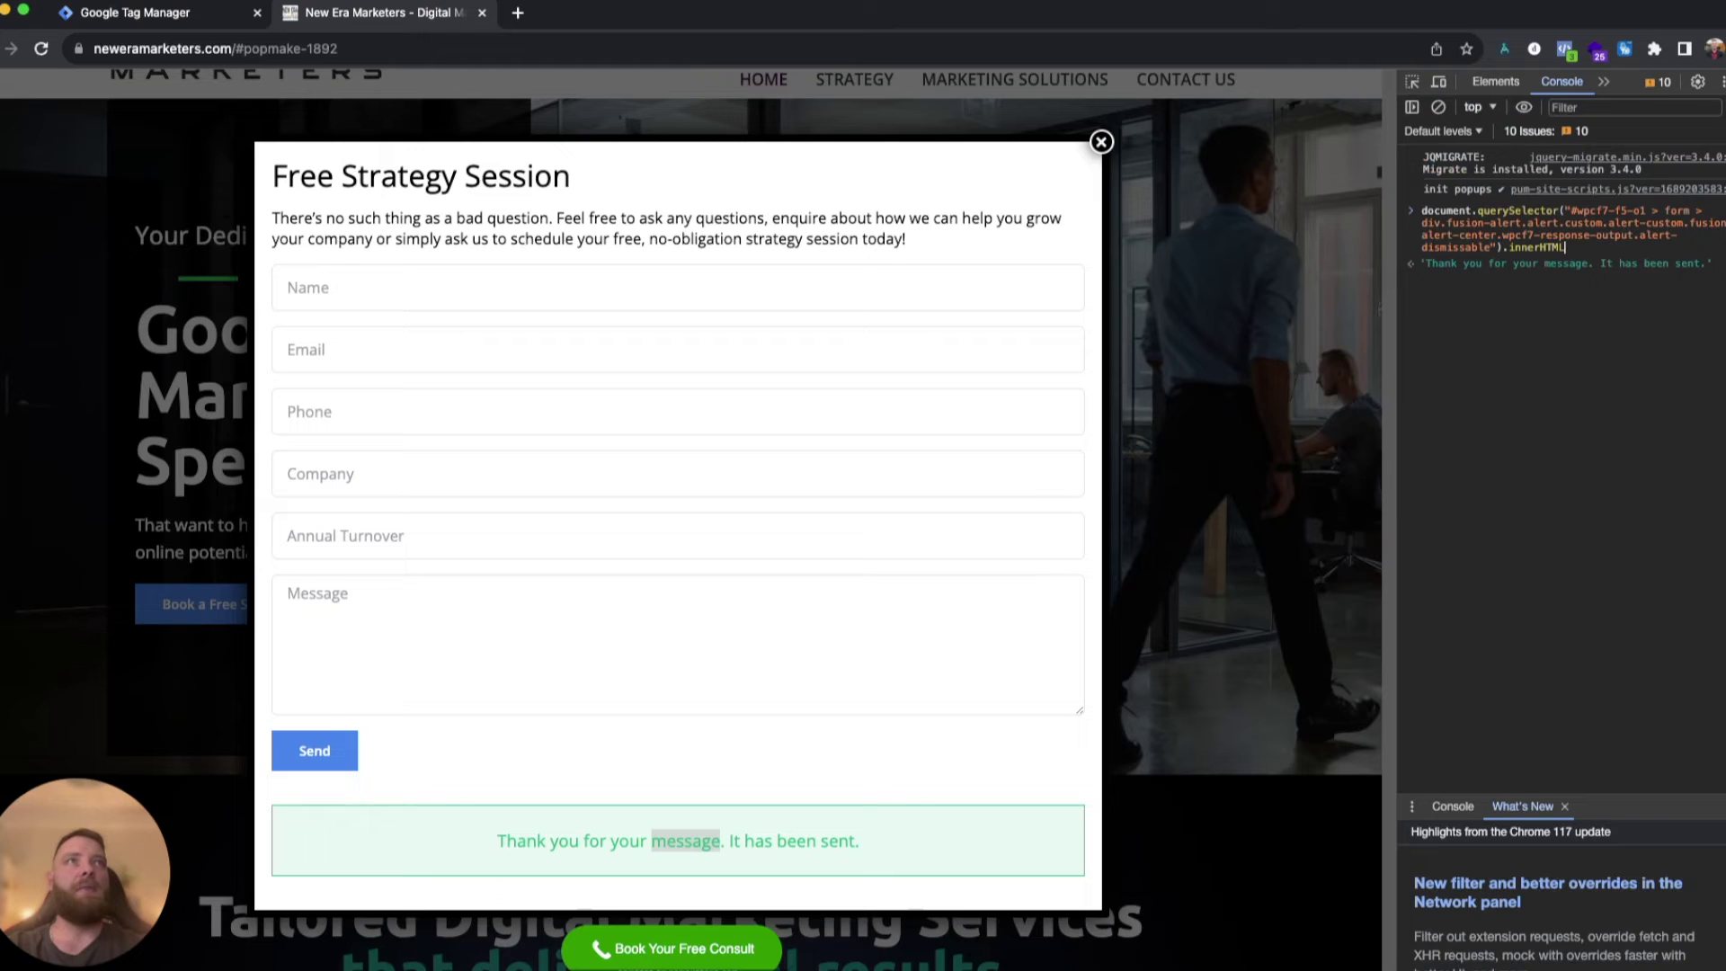
Change the console expression's property from innerHTML to innerText.
key(BackSpace)
key(BackSpace)
key(BackSpace)
key(BackSpace)
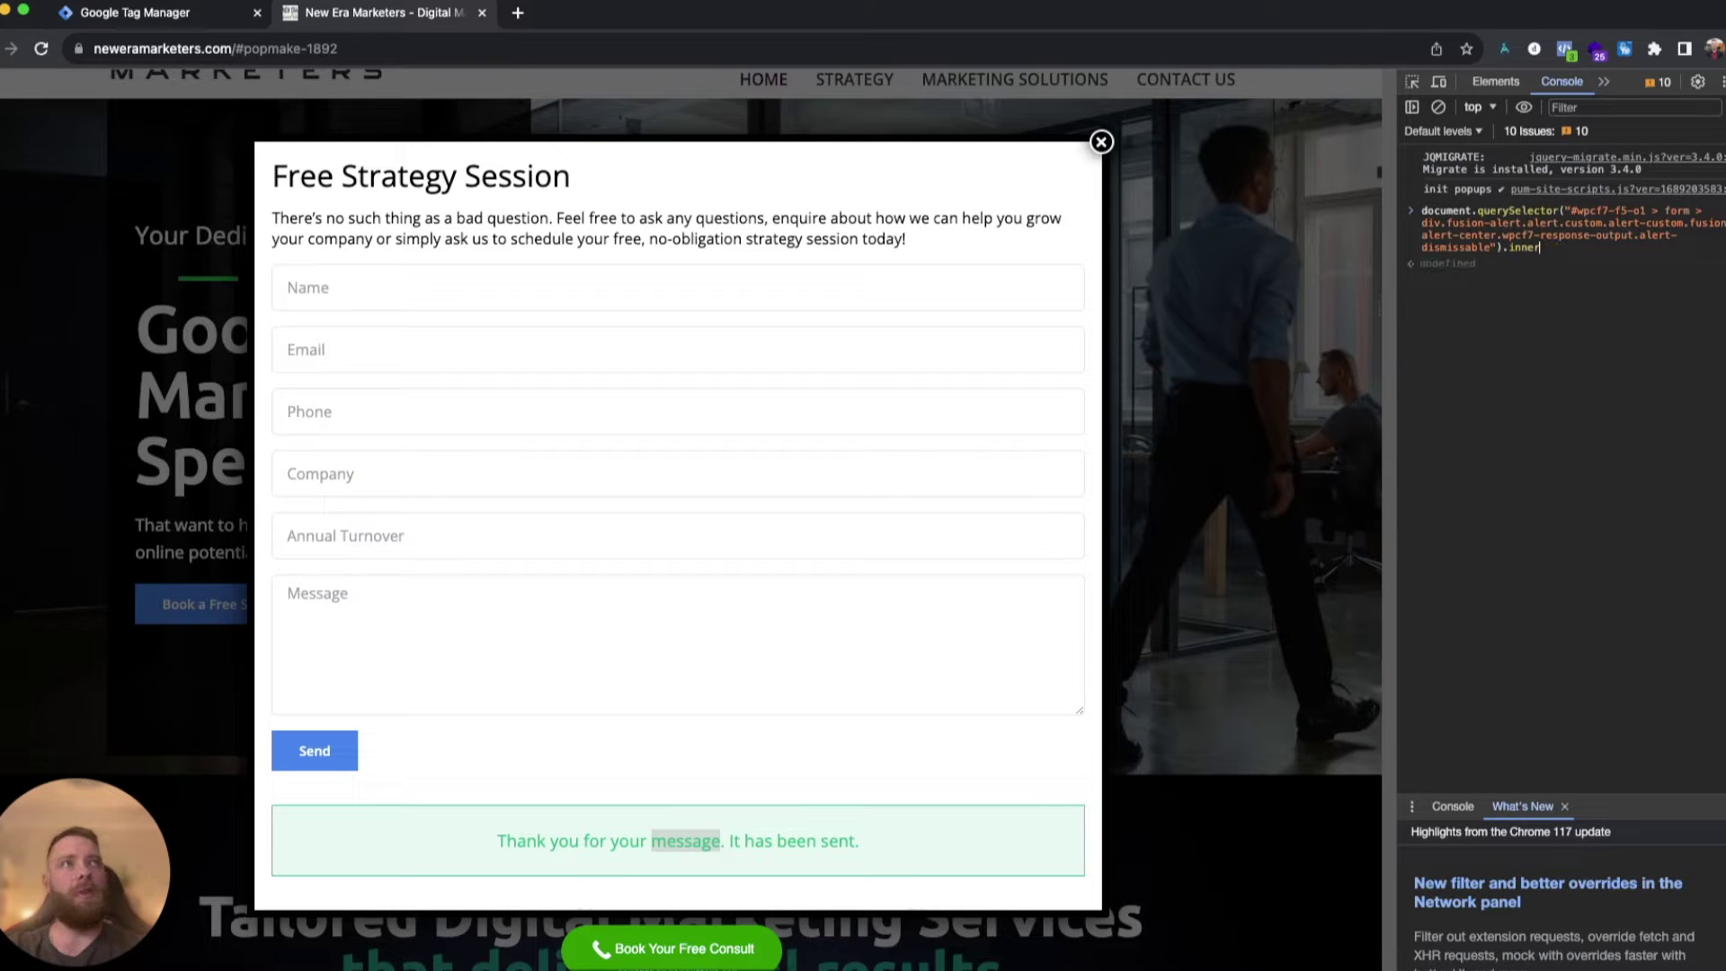
text(Text)
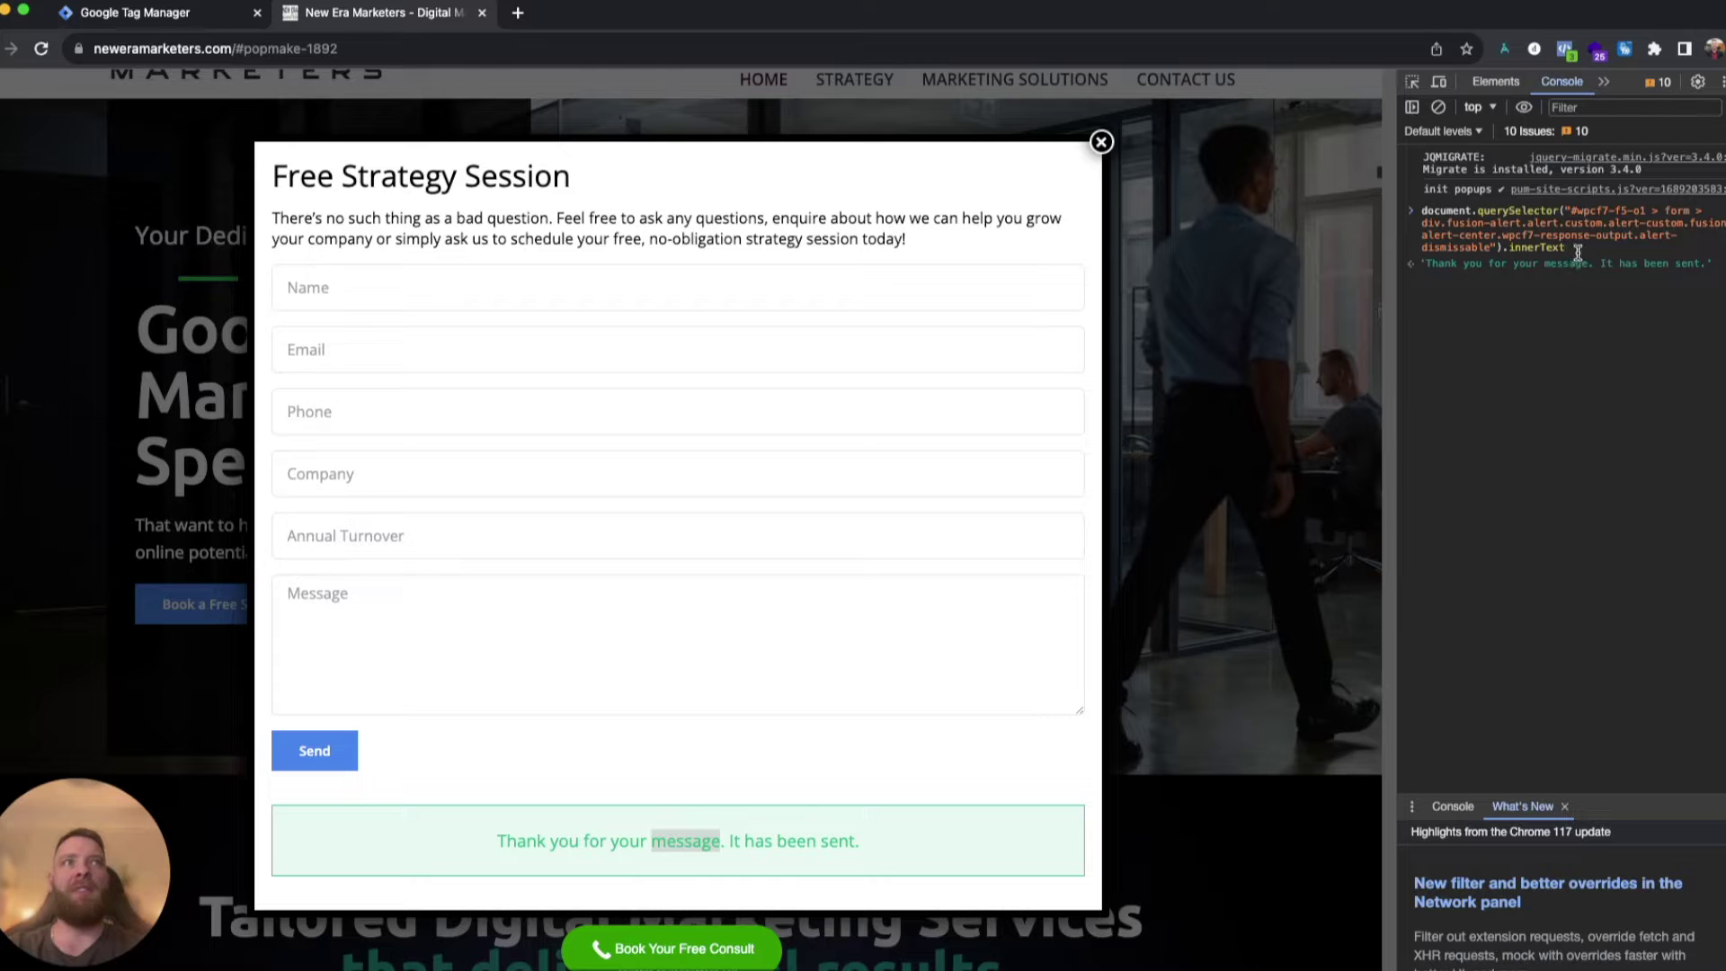
drag(1463, 210, 1585, 273)
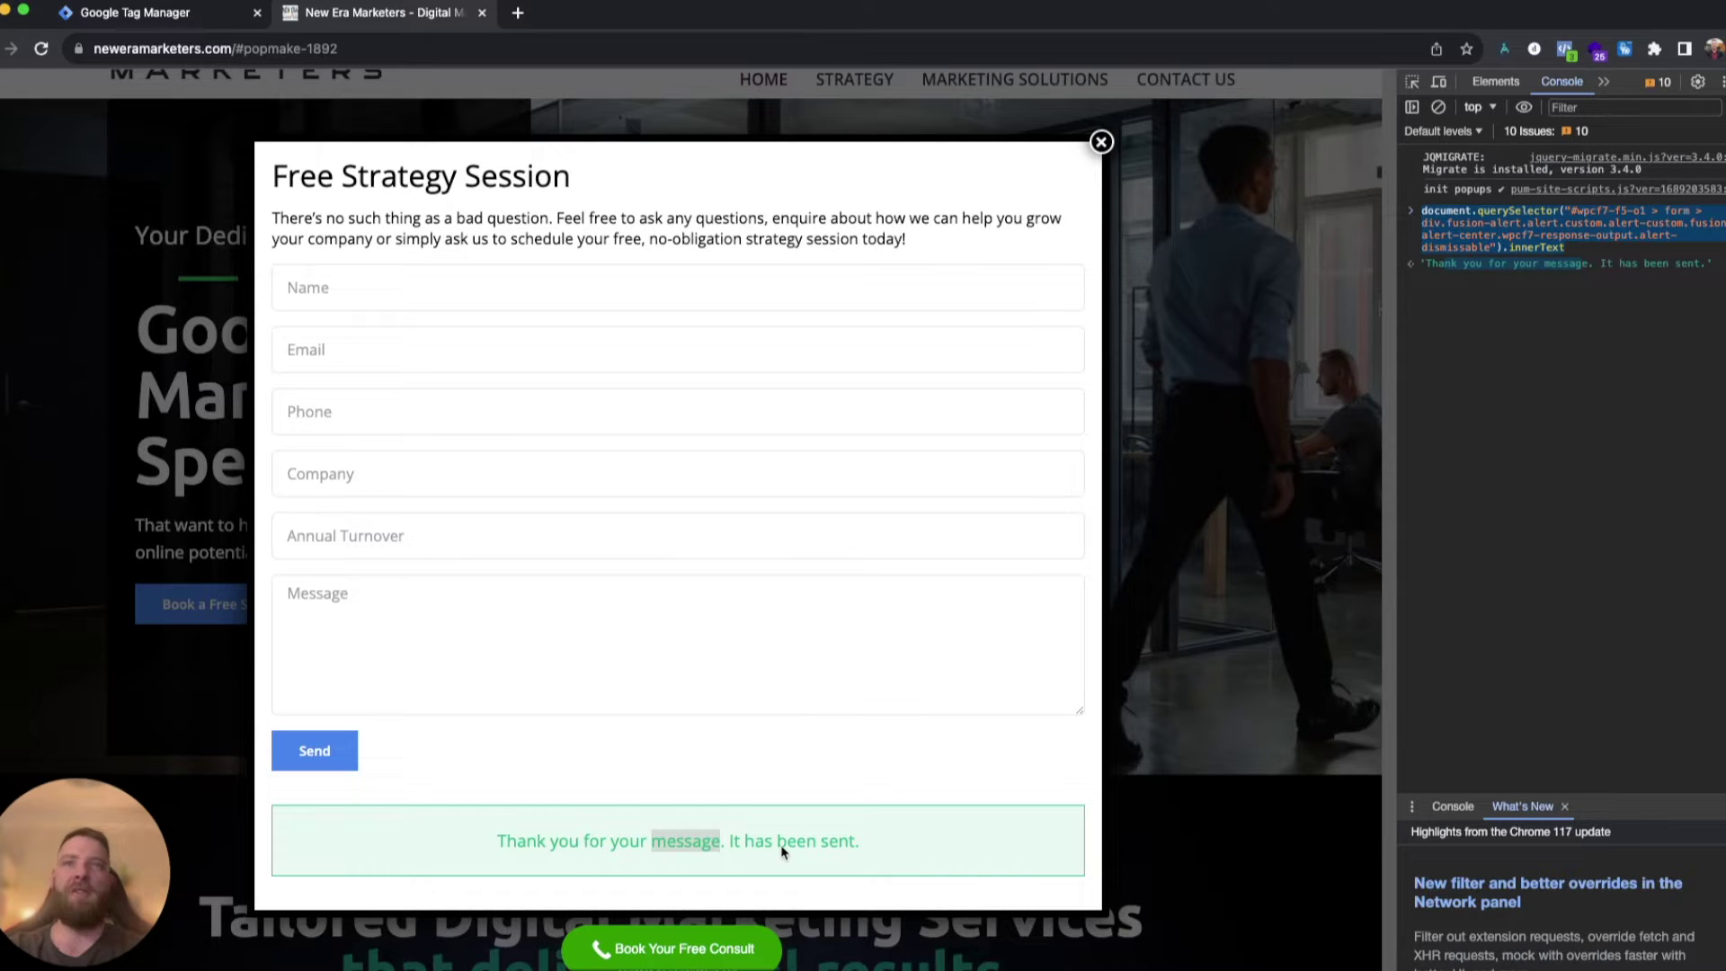
drag(491, 845, 575, 845)
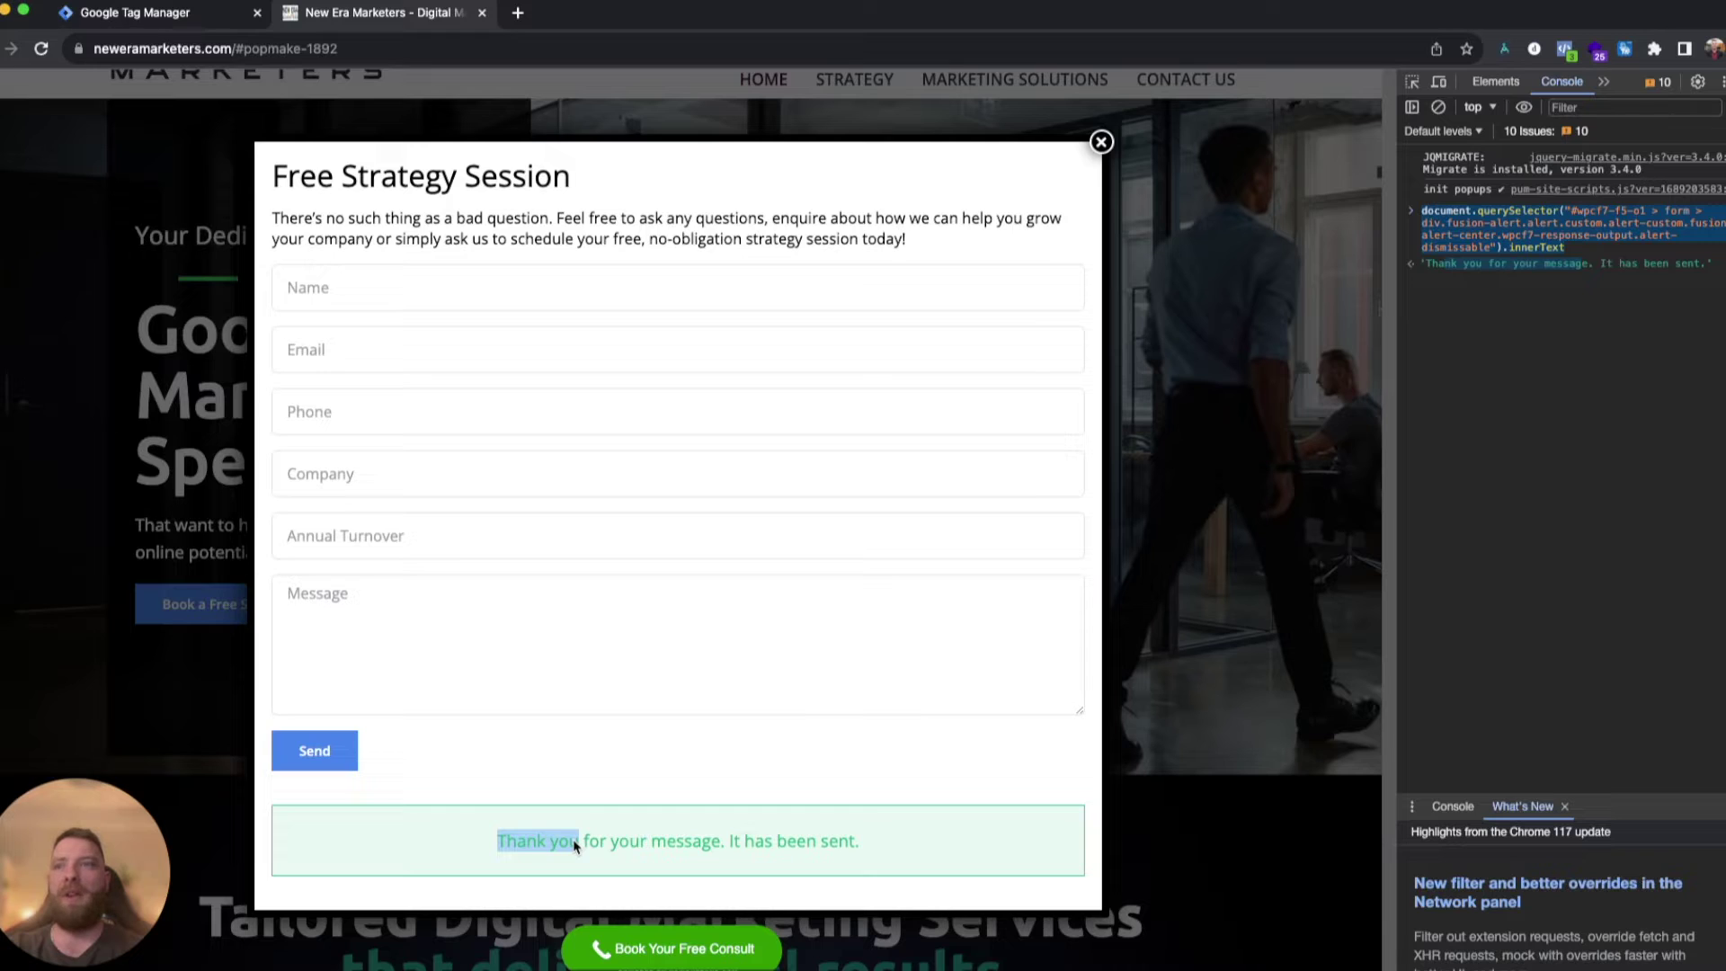
Extend the console expression with .includes("Thank") after innerText.
click(1580, 304)
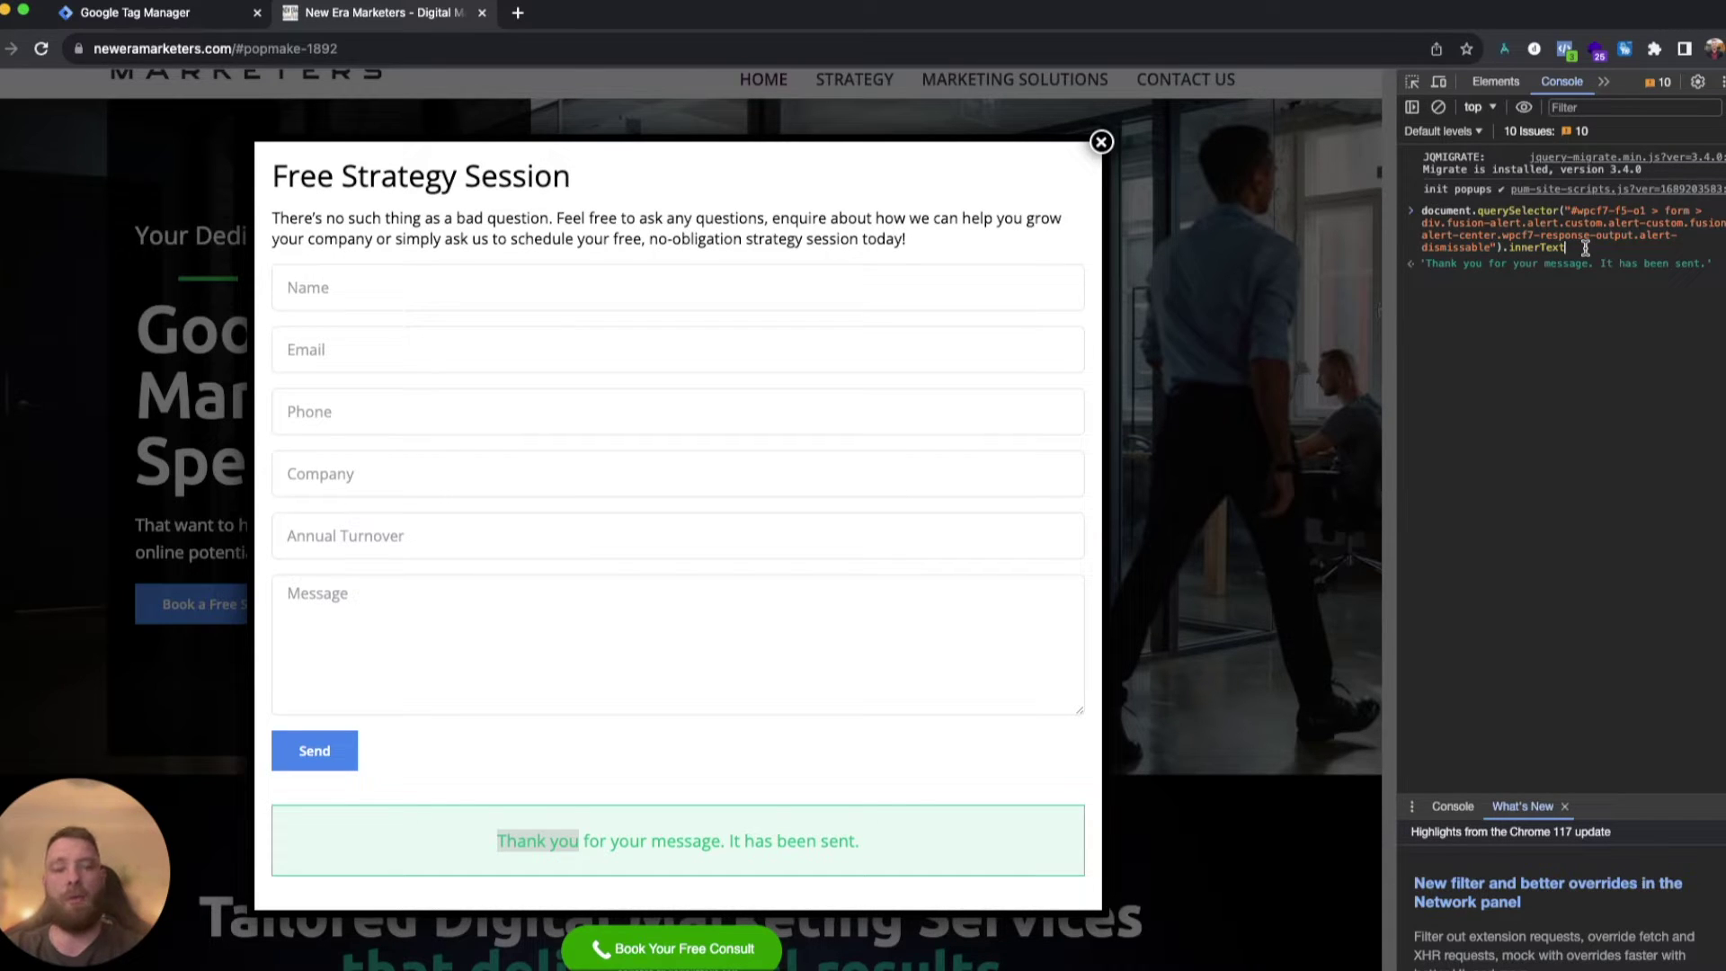
text(.includes)
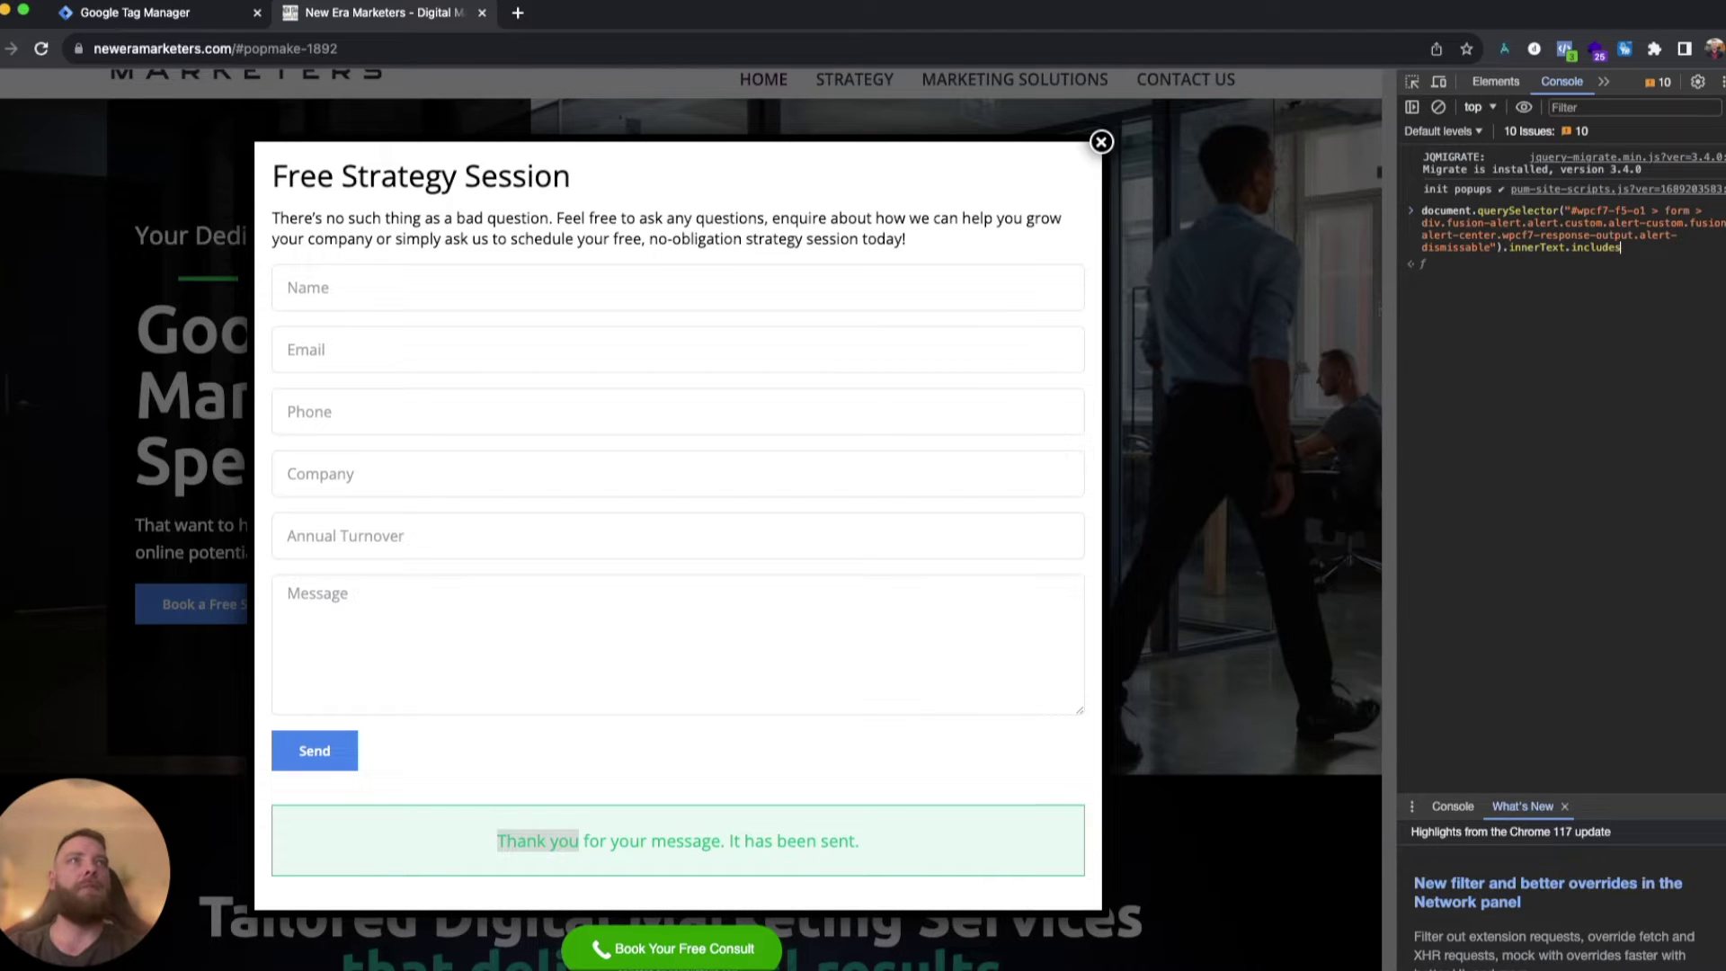
text((")
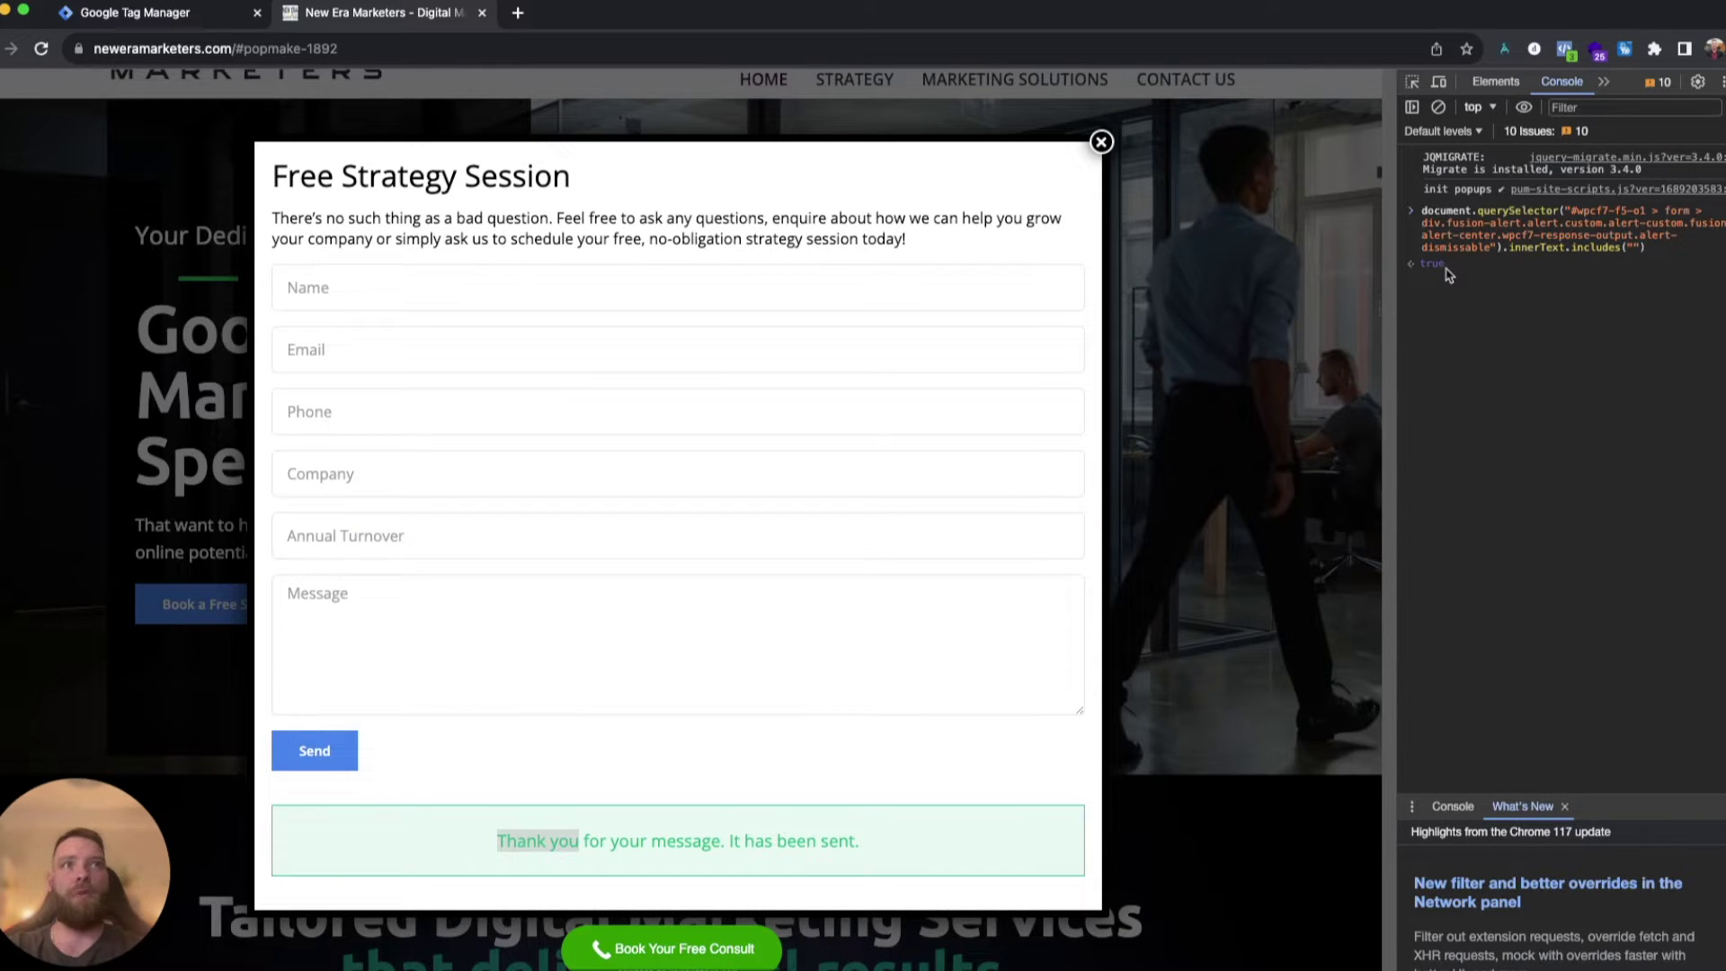
text(Thank)
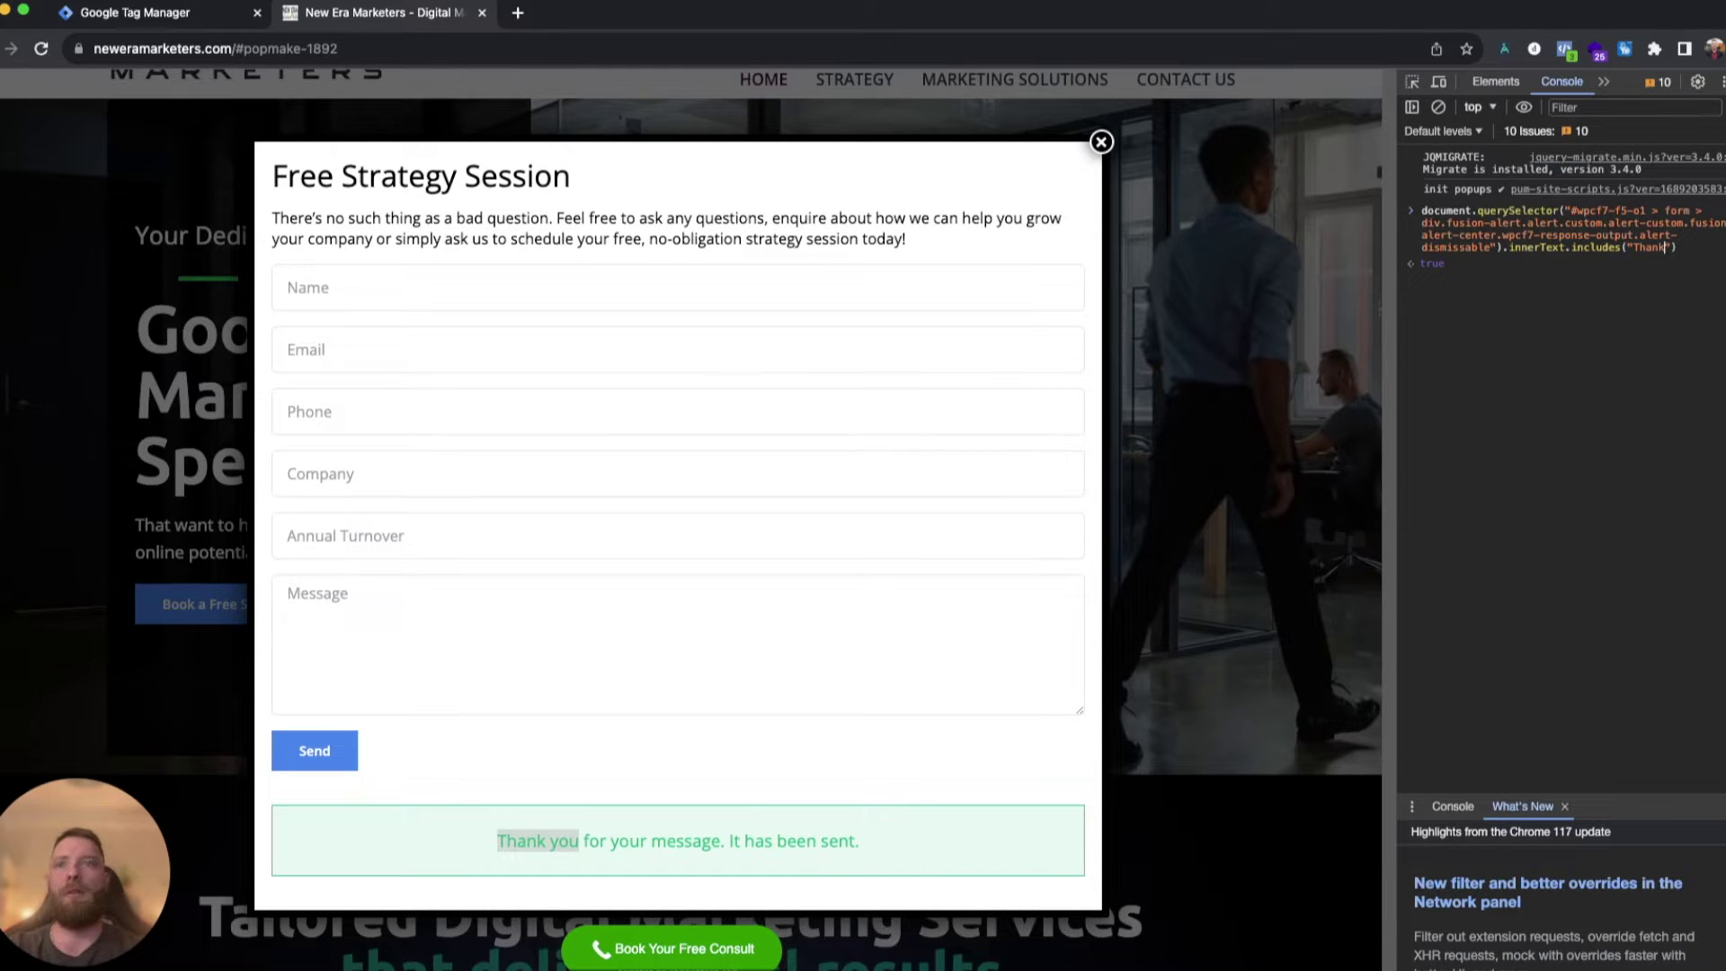
Try other search text inside the console expression's includes check and restore it to "Thank".
text(k)
key(BackSpace)
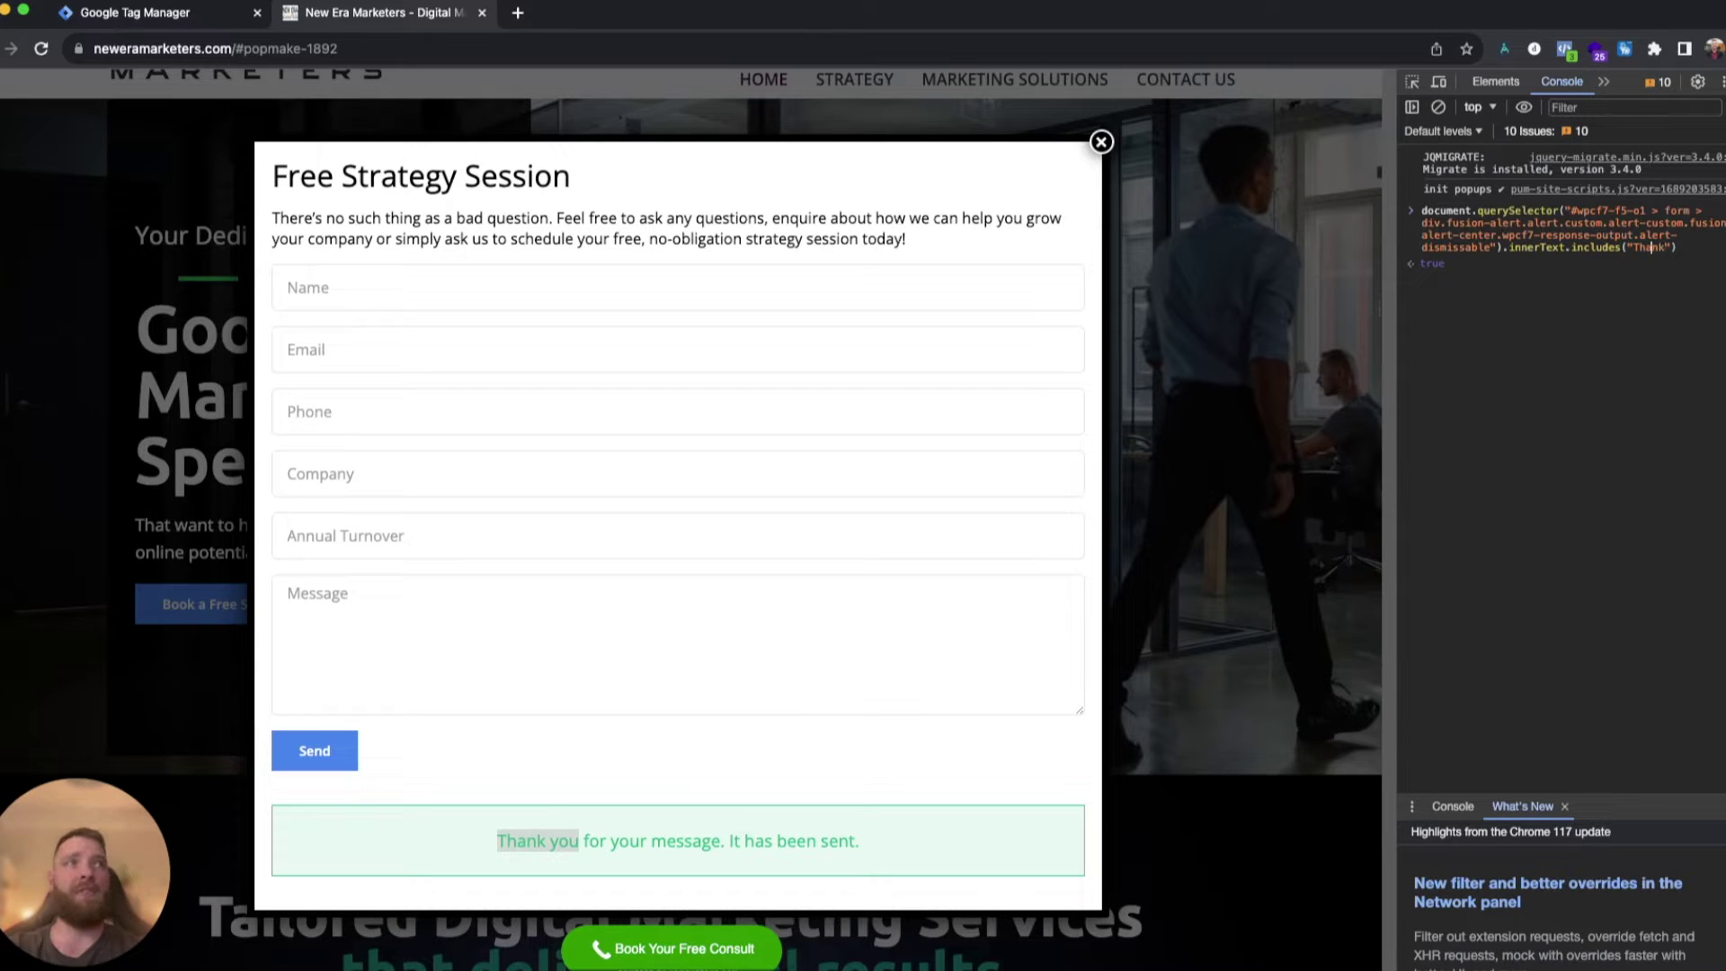
key(BackSpace)
key(BackSpace)
key(BackSpace)
key(BackSpace)
key(BackSpace)
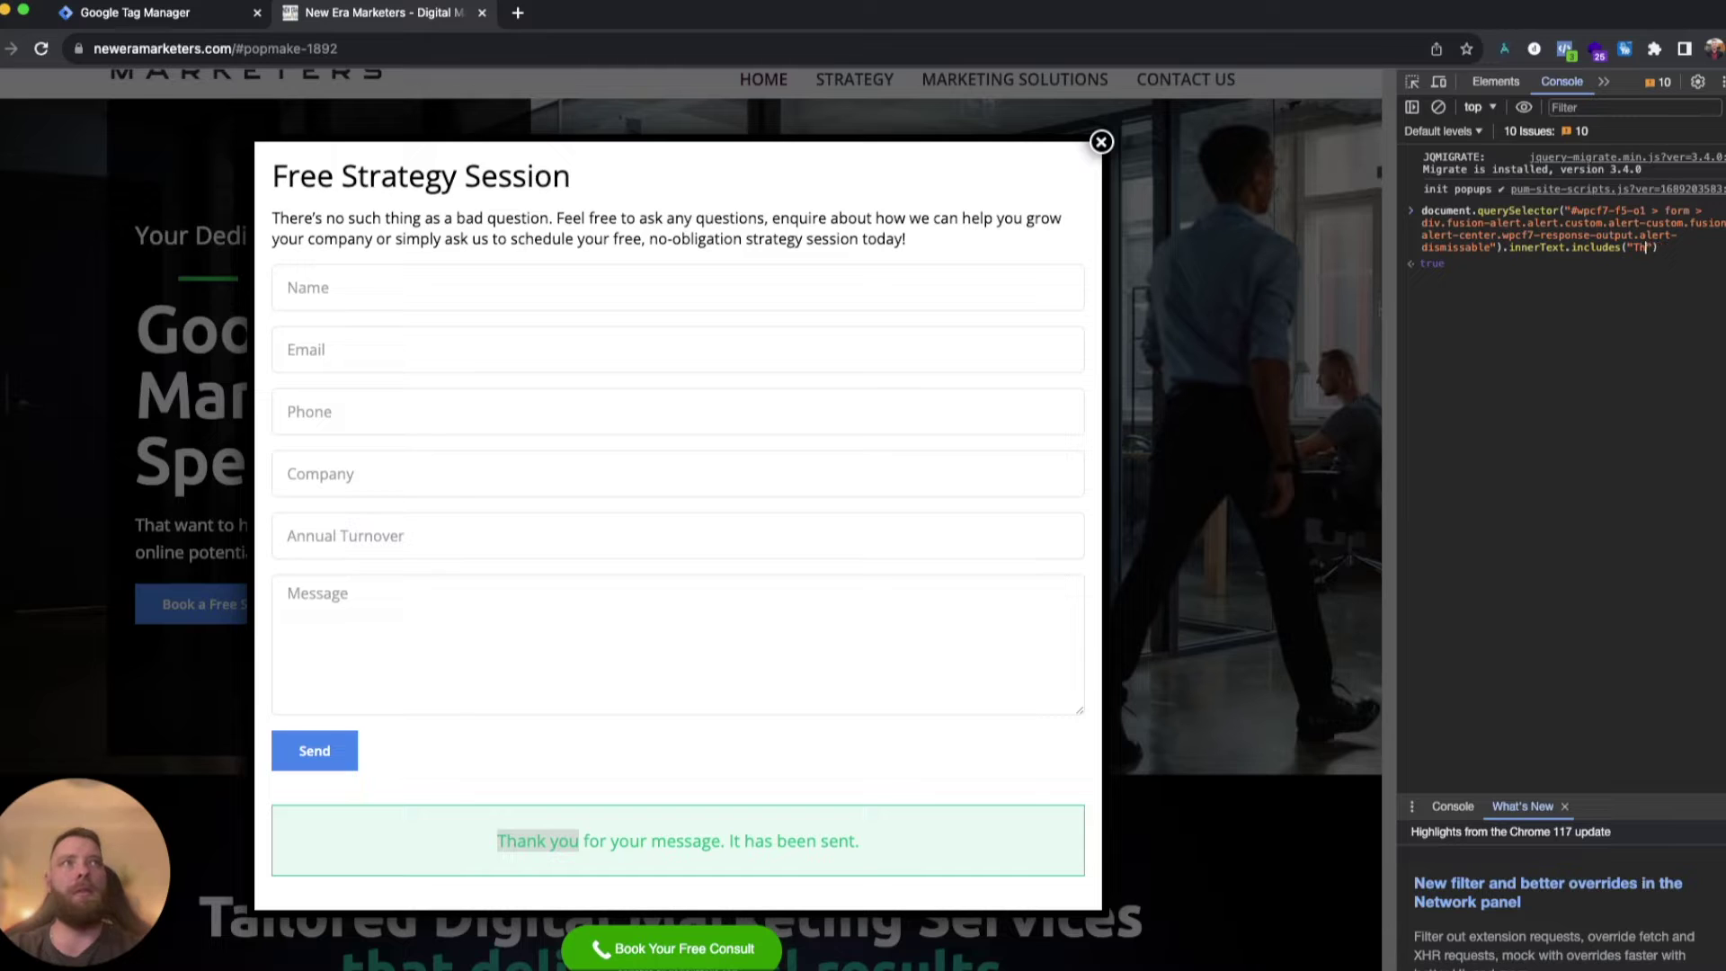
text(erro)
key(BackSpace)
key(BackSpace)
key(BackSpace)
key(BackSpace)
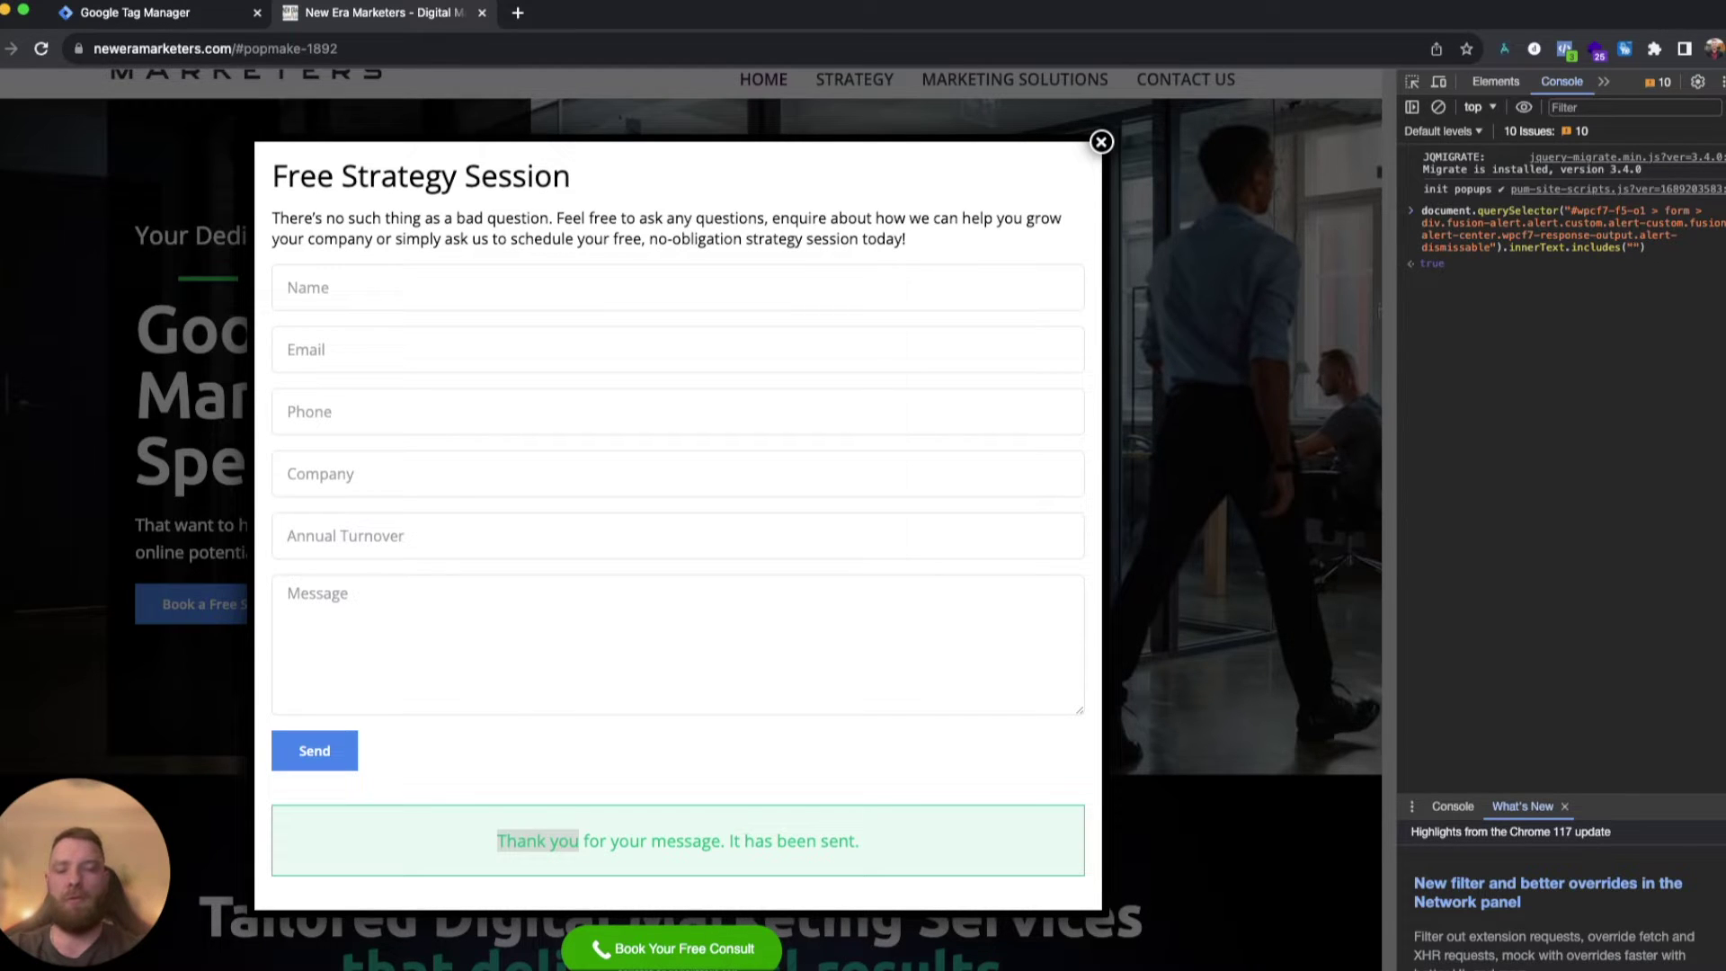
text(Thank)
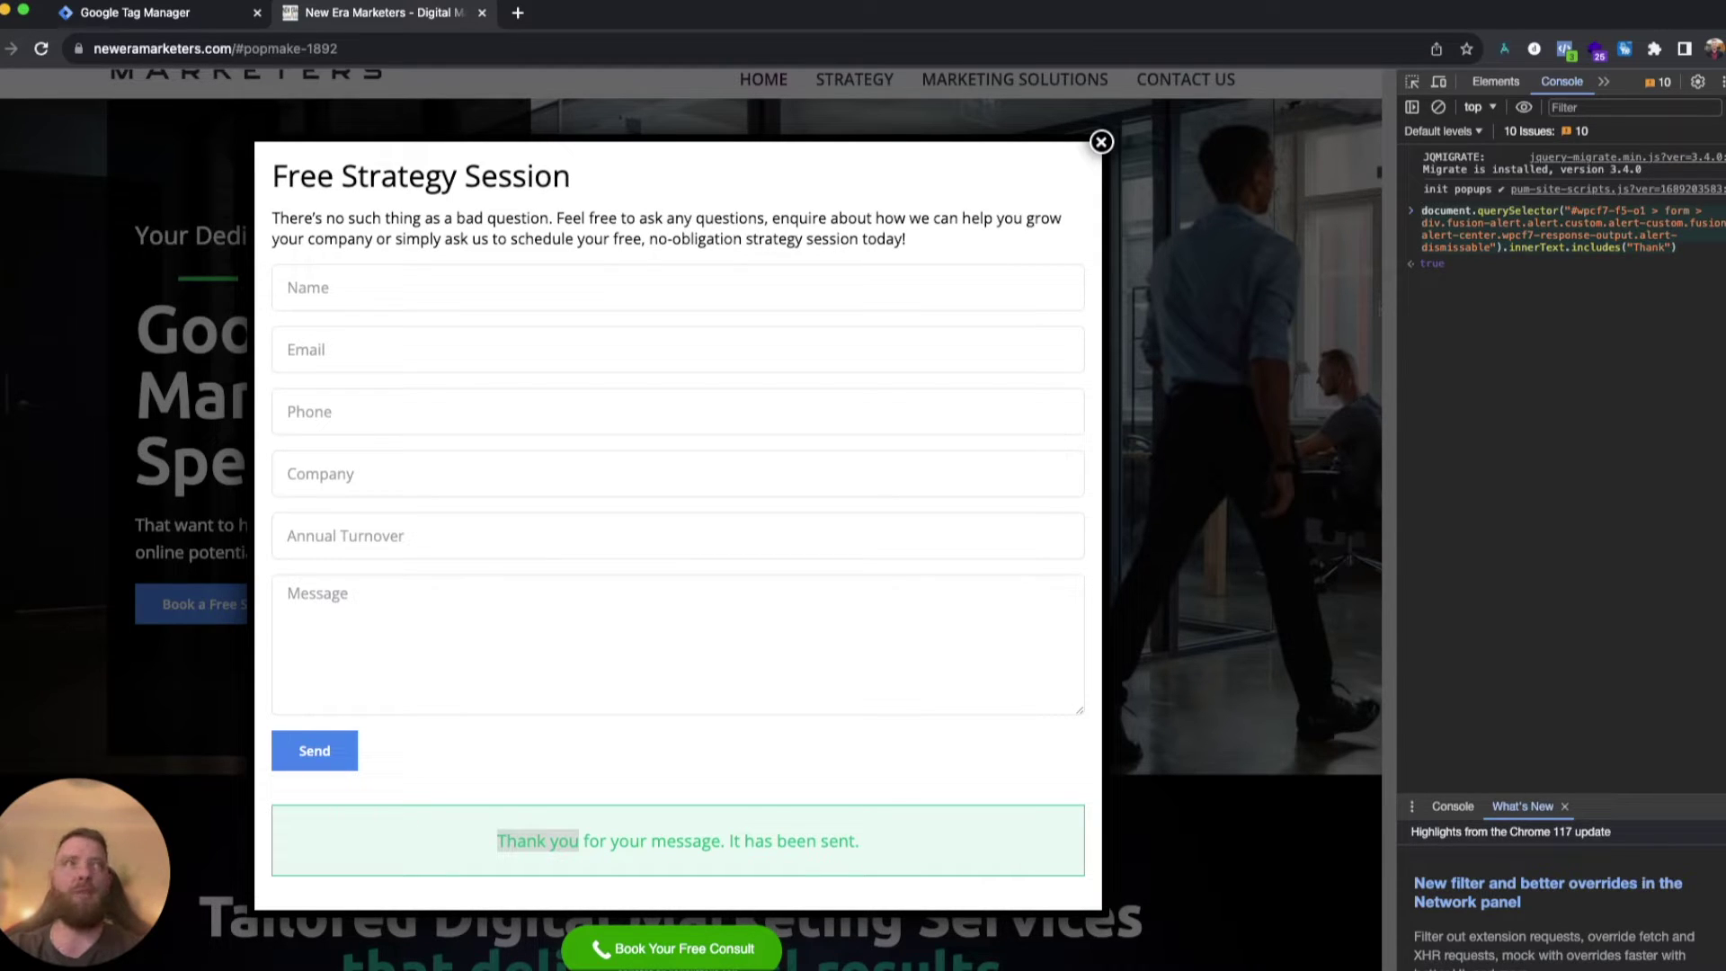
Switch to Google Tag Manager and create a new user-defined variable of type Custom JavaScript.
click(130, 20)
click(78, 416)
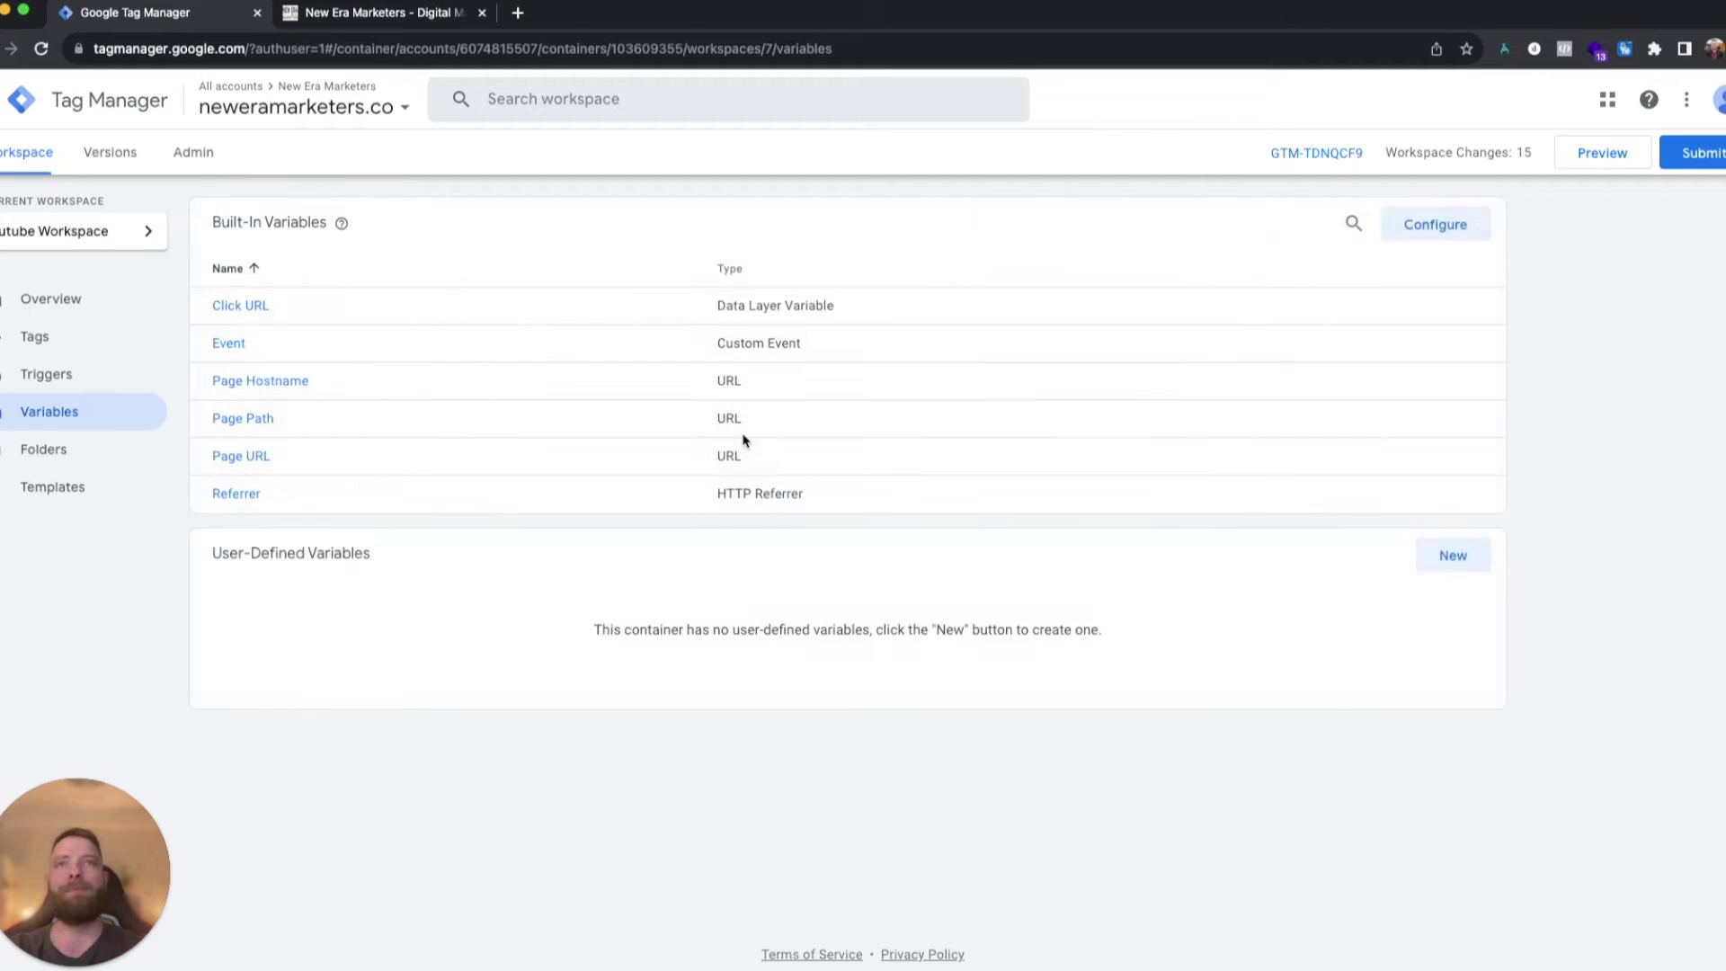
click(1445, 565)
click(980, 292)
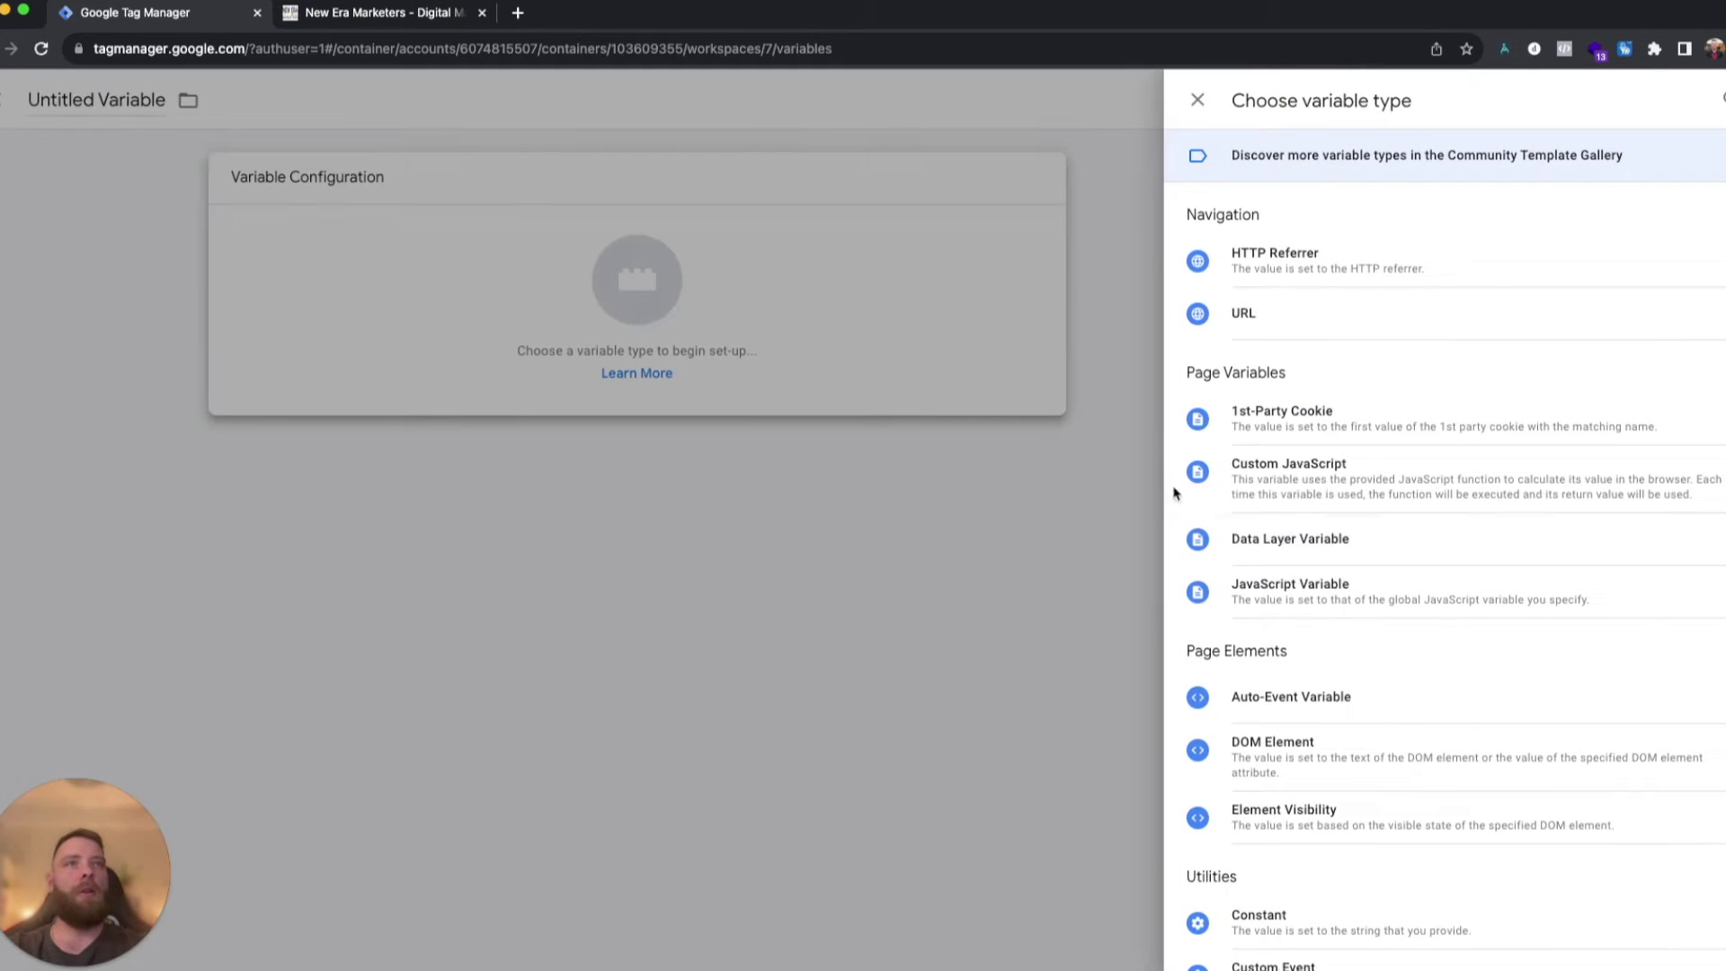
click(1337, 477)
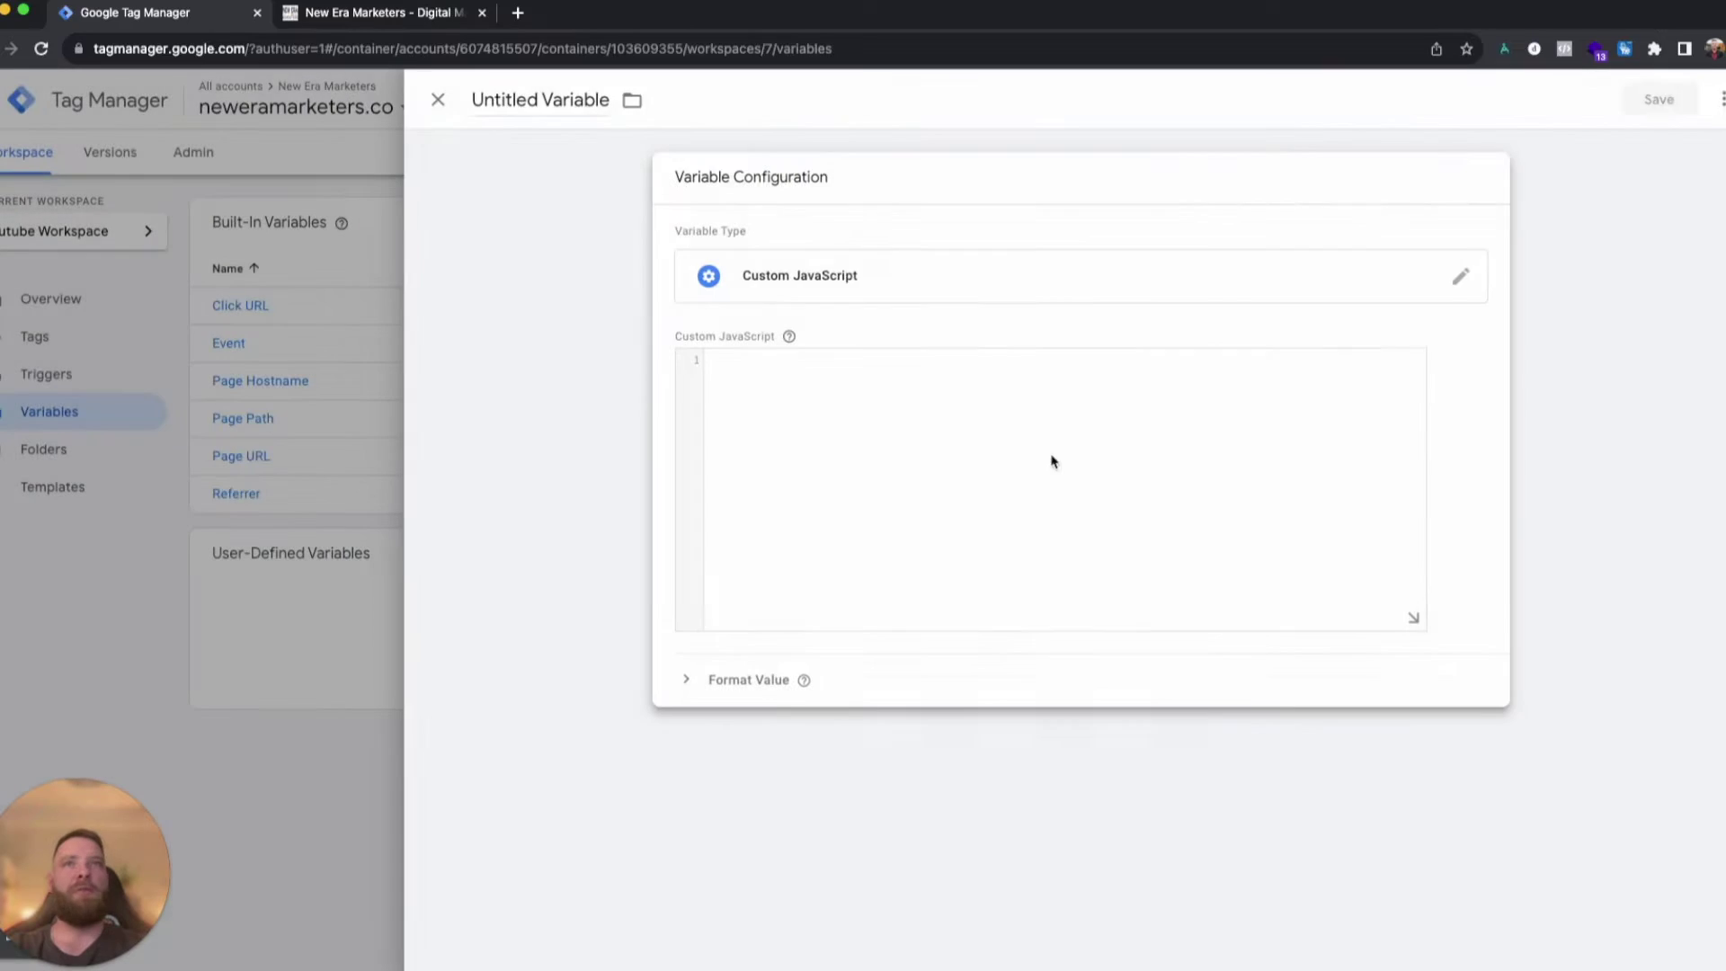
Write an empty function message () { } with blank lines inside it as the variable's JavaScript.
text(funct)
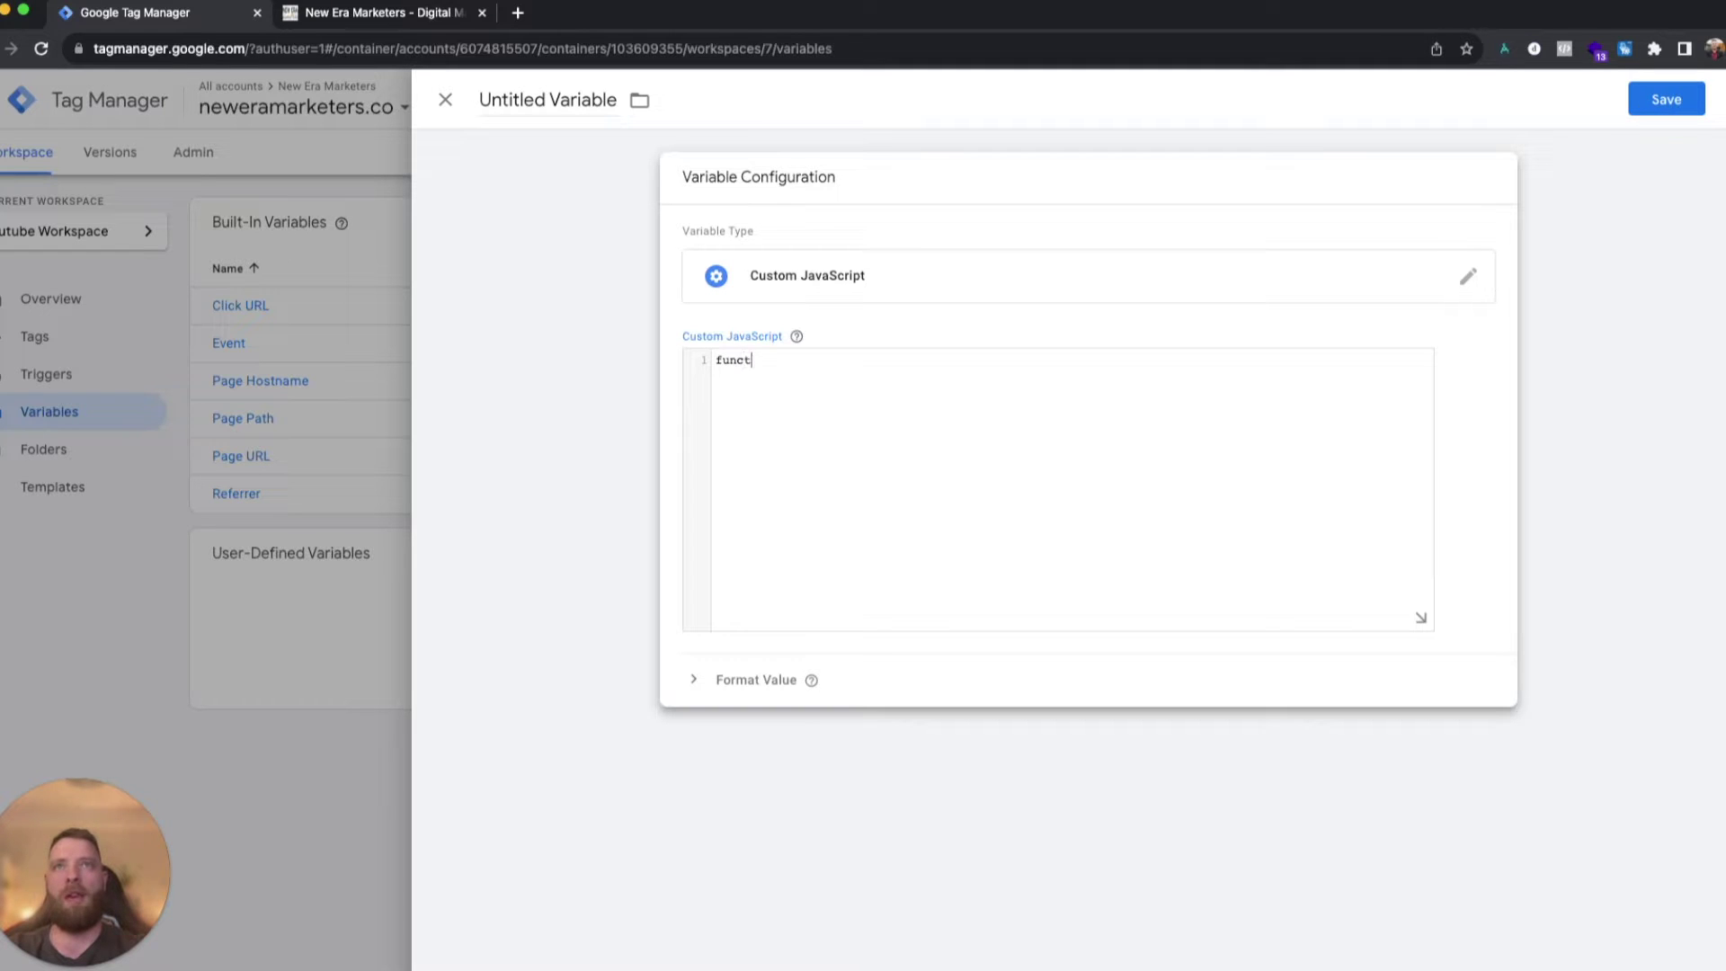
text(ion message () {)
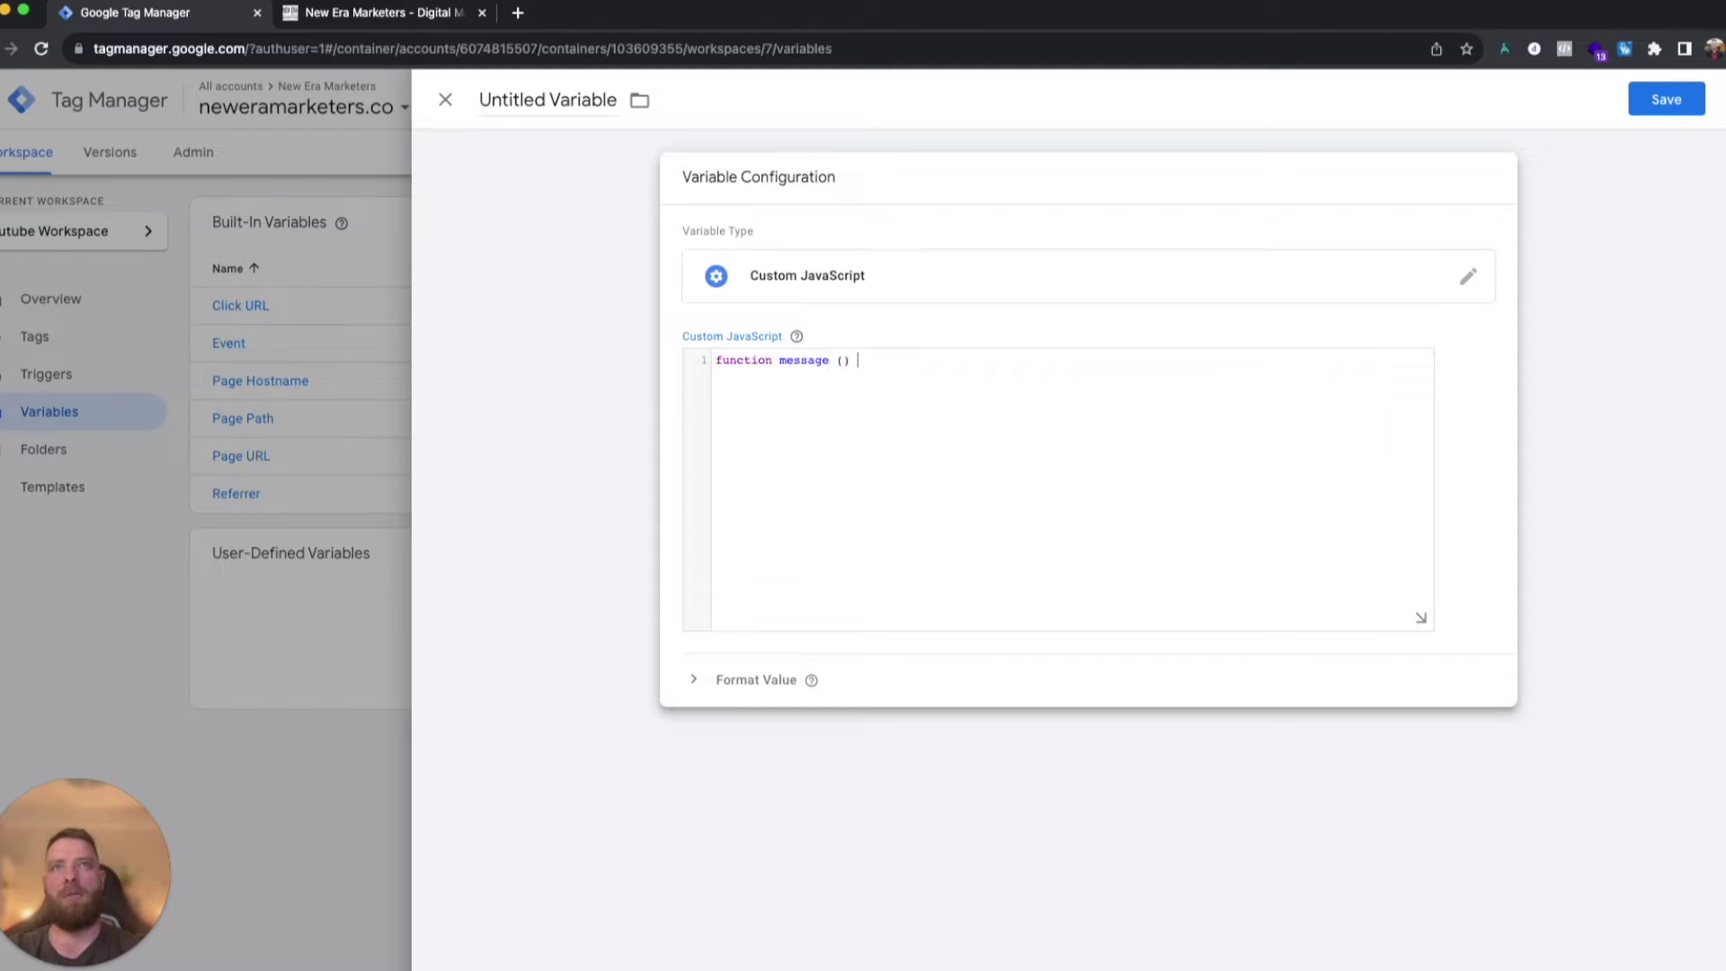
key(Return)
key(Up)
key(Return)
key(Return)
key(Up)
Inside the function, declare var text as the console's document.querySelector expression ending in .innerText.includes("Thank").
text(var =)
text(document.querySelector("#wpcf7-f5-o1 > form > div.fusion-alert.alert.custom.alert-custom.fusion-alert-center.wpcf7-response-output.alert-dismissable").innerText.includes("Thank"))
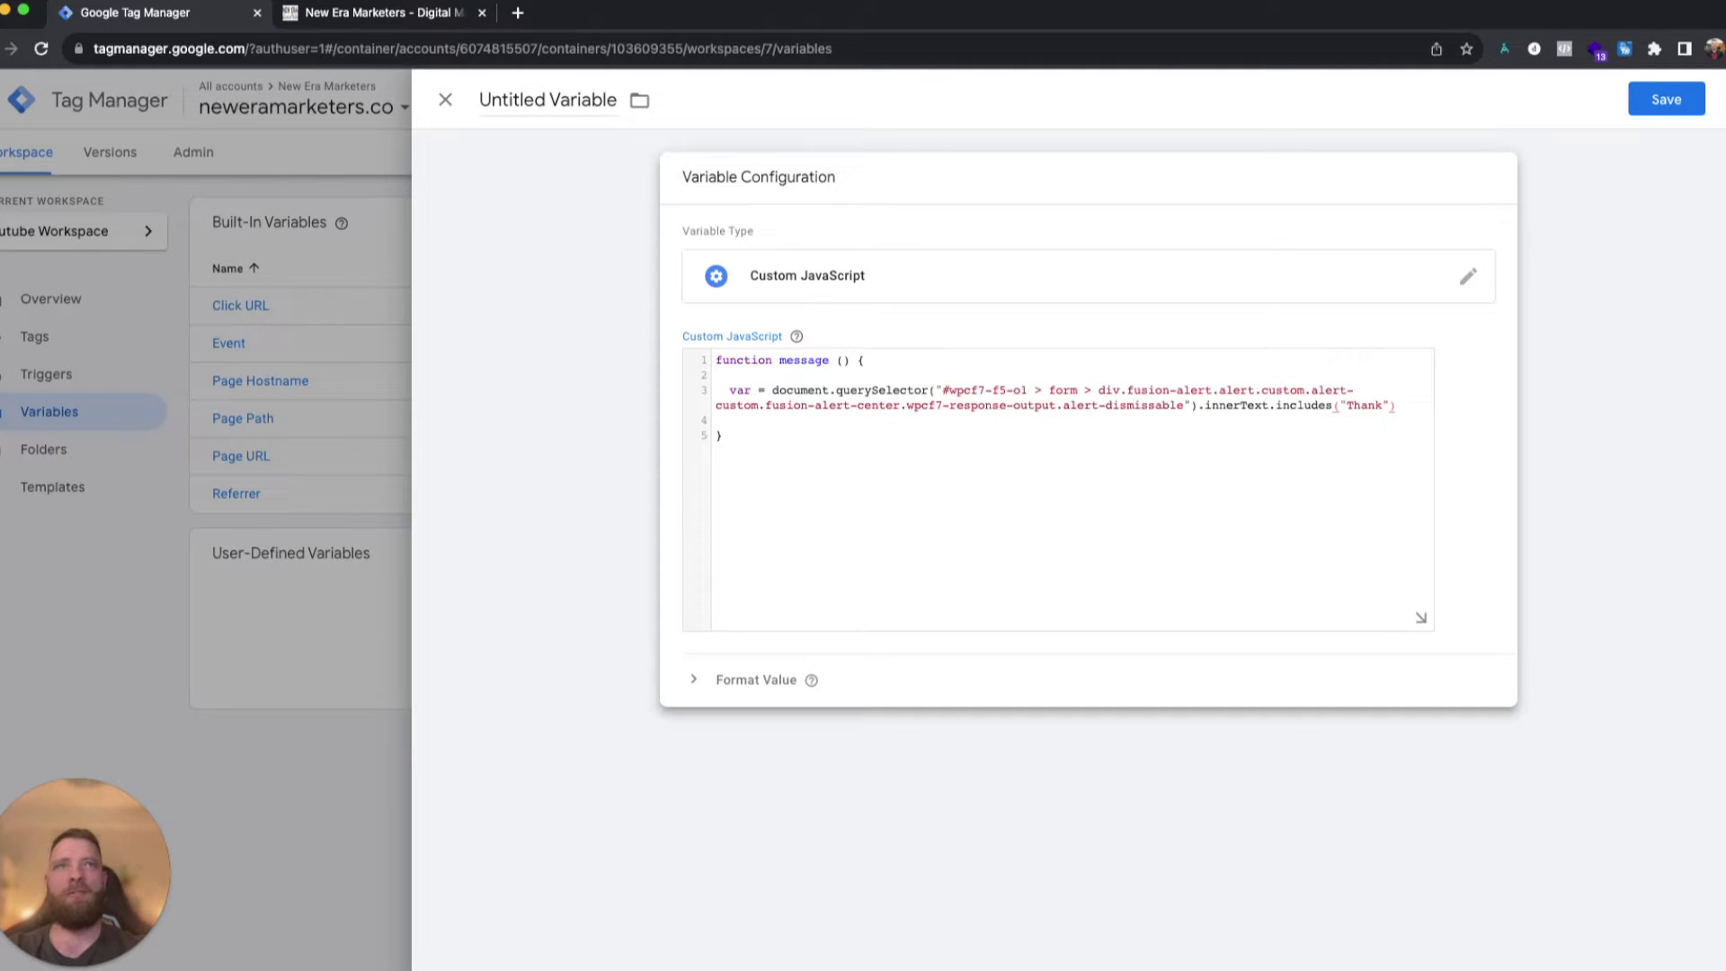
key(Up)
key(Up)
key(Up)
key(Down)
text(text)
Add a return text line to the function below the variable declaration.
key(Down)
key(Down)
text(r)
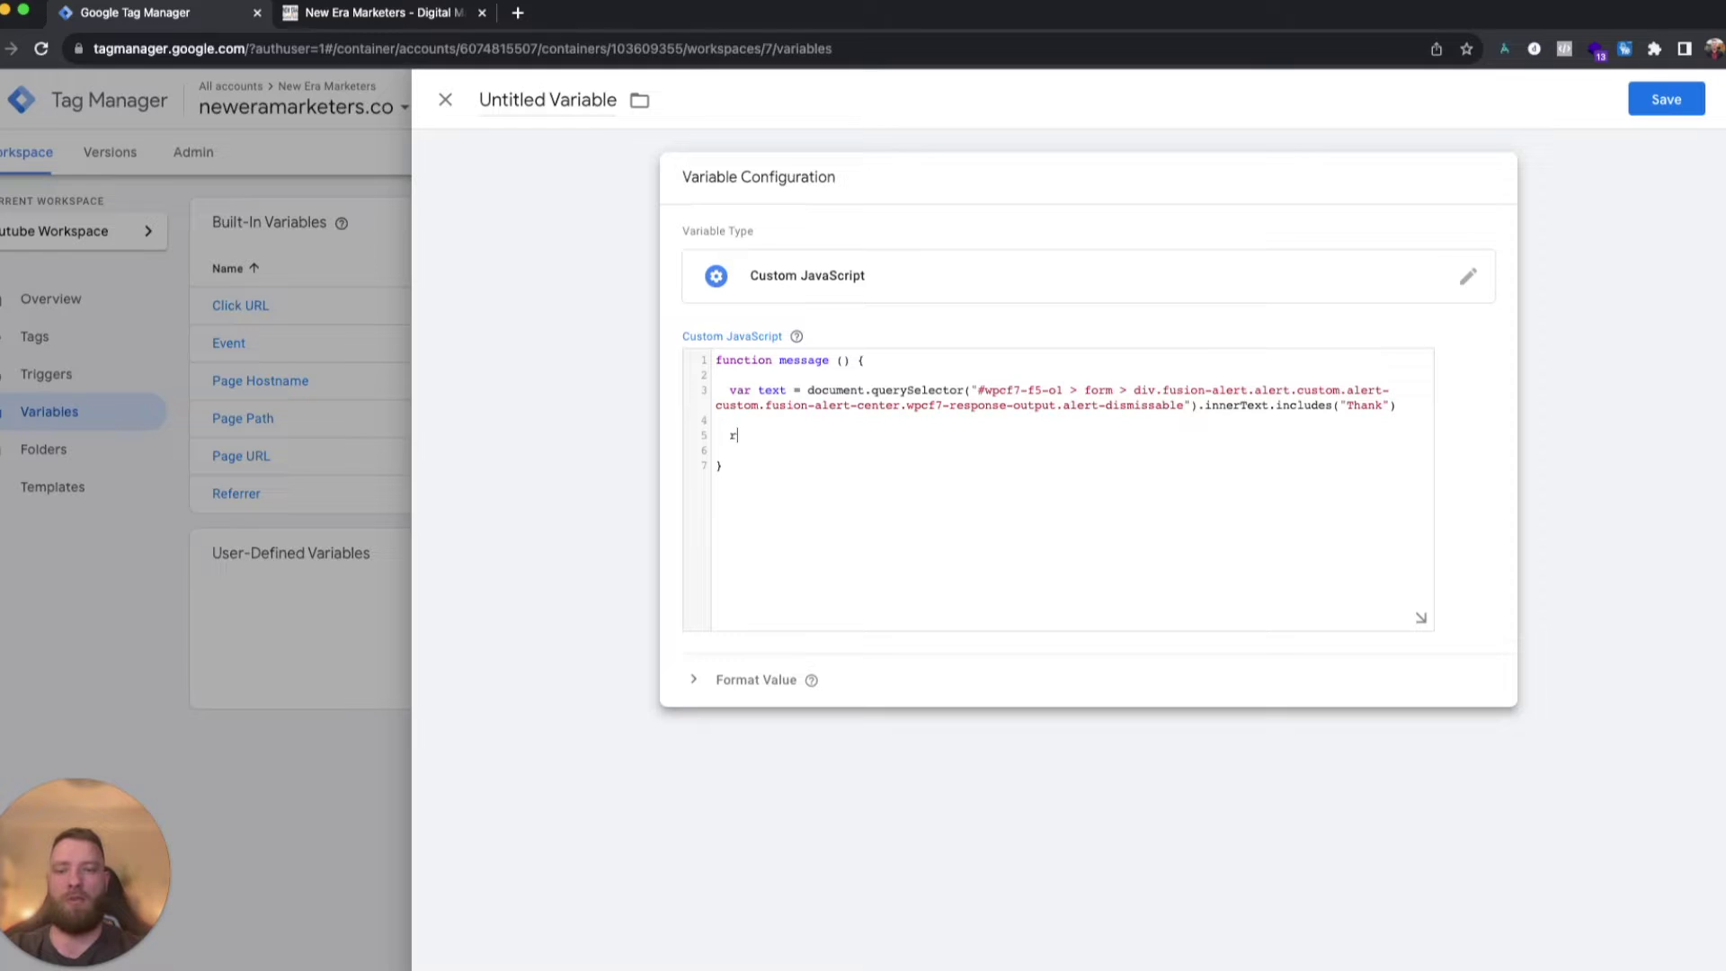
text(eturn text)
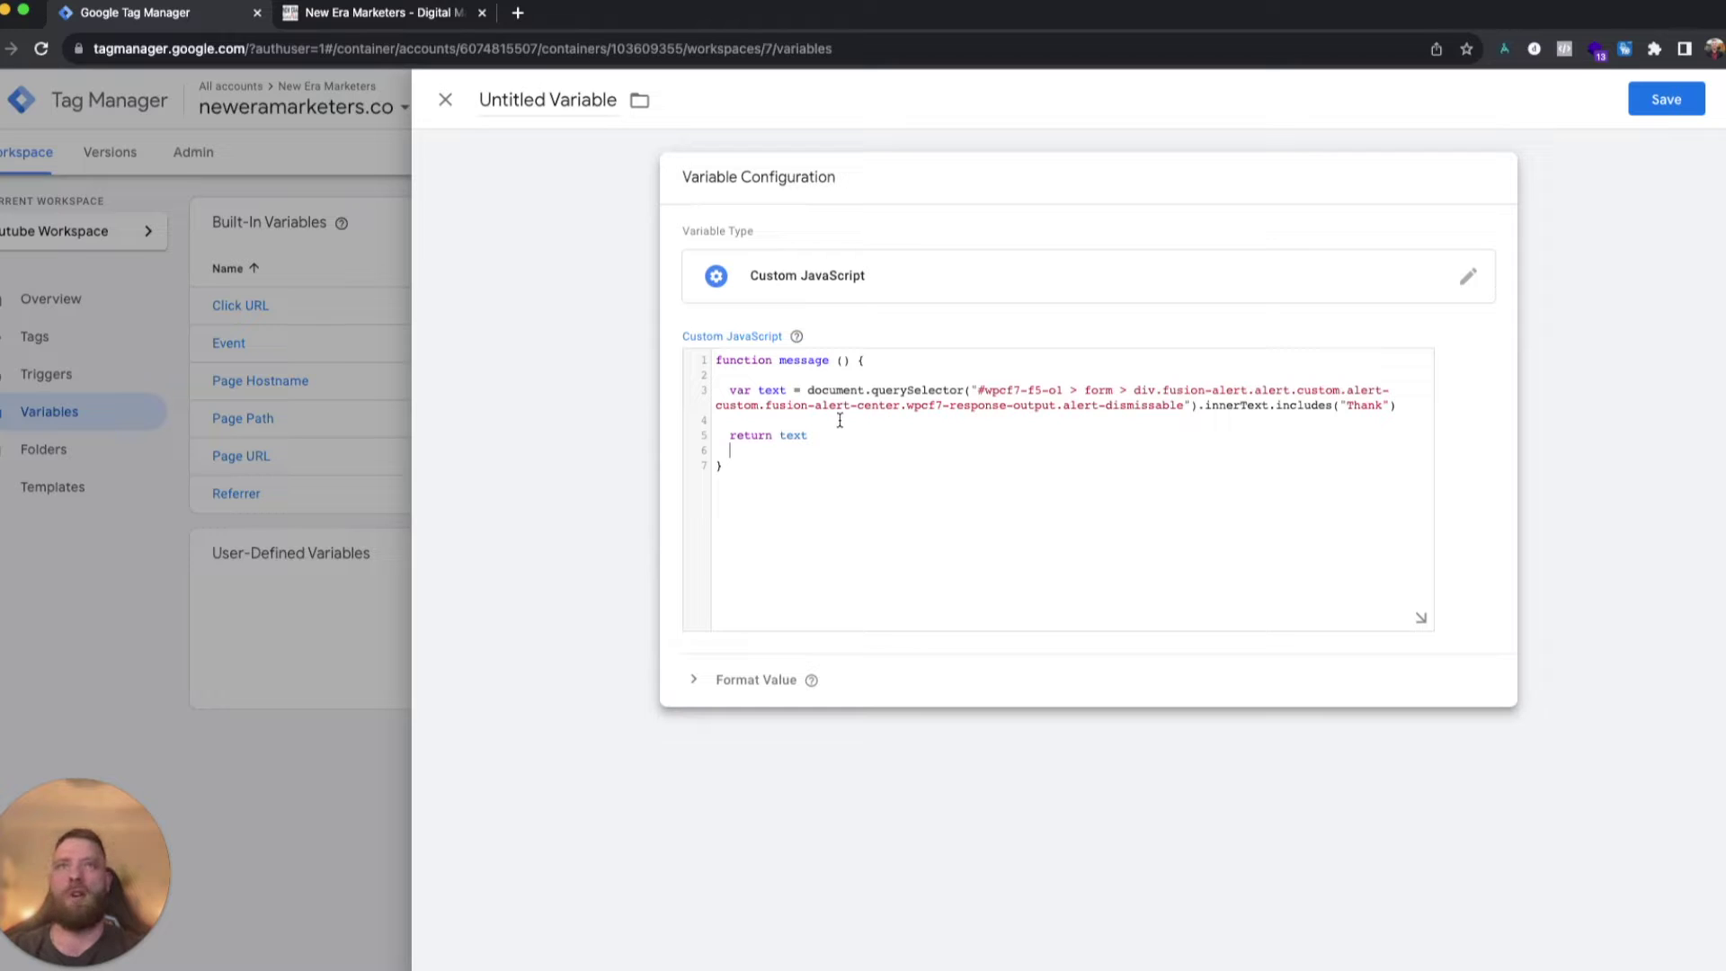
Review the function's variable declaration, selector and includes check, and look at the matching confirmation element in the website's HTML.
double_click(741, 389)
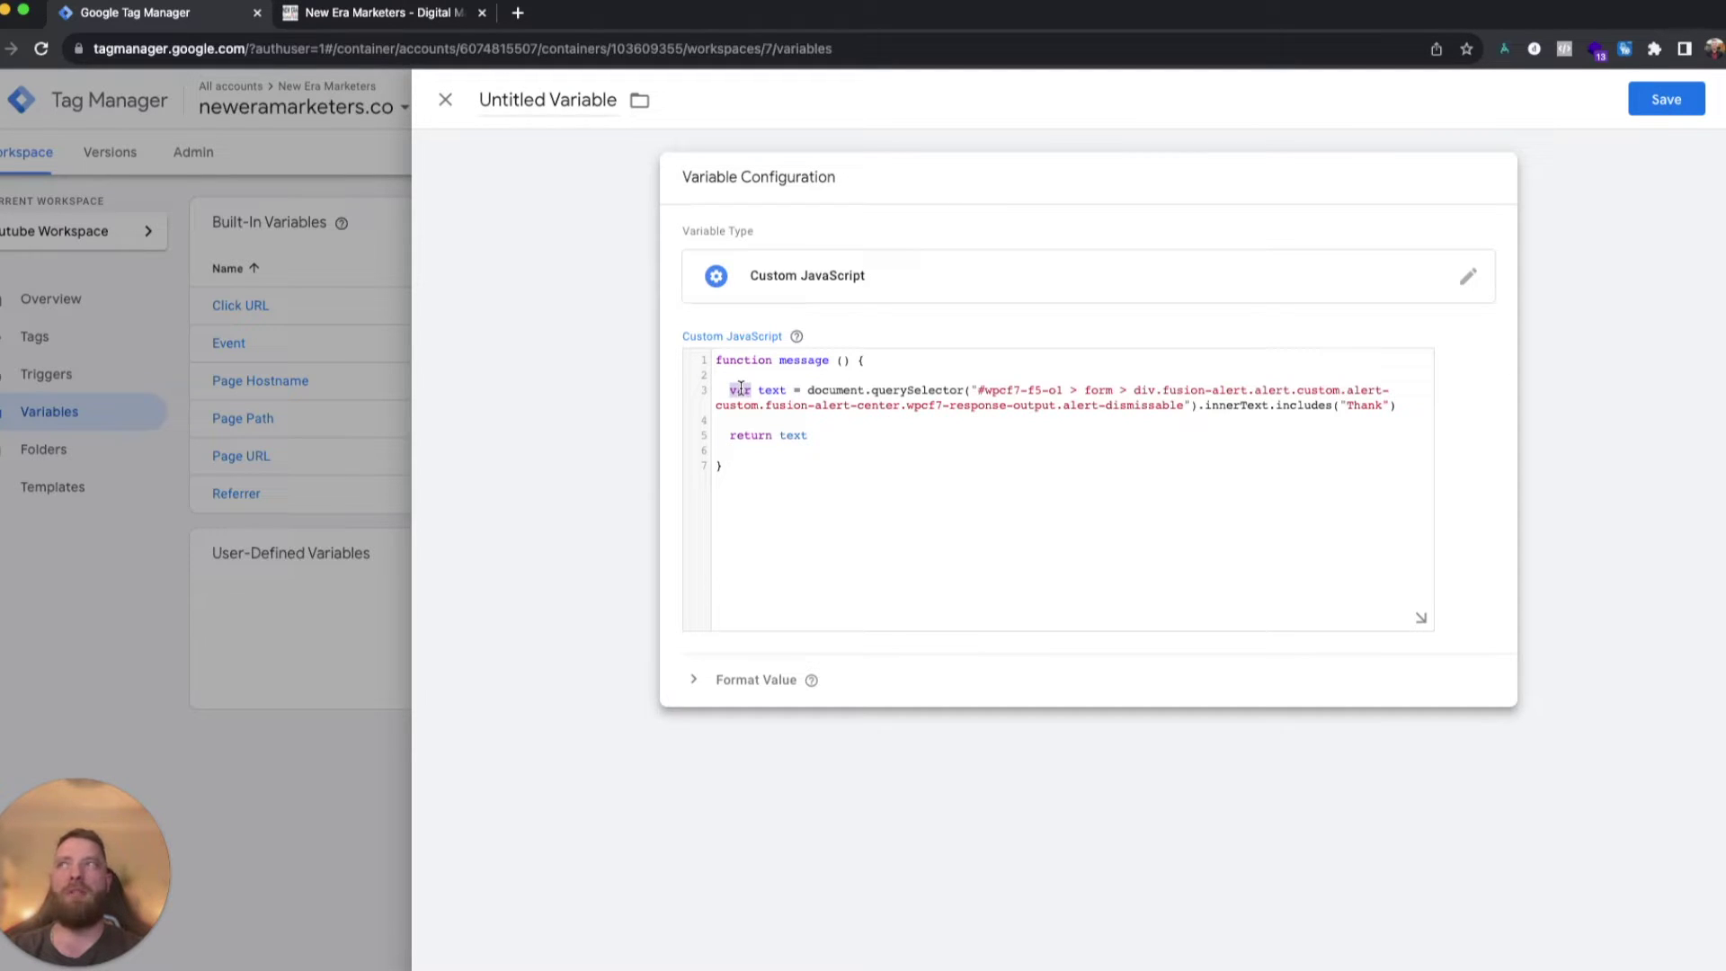
double_click(771, 389)
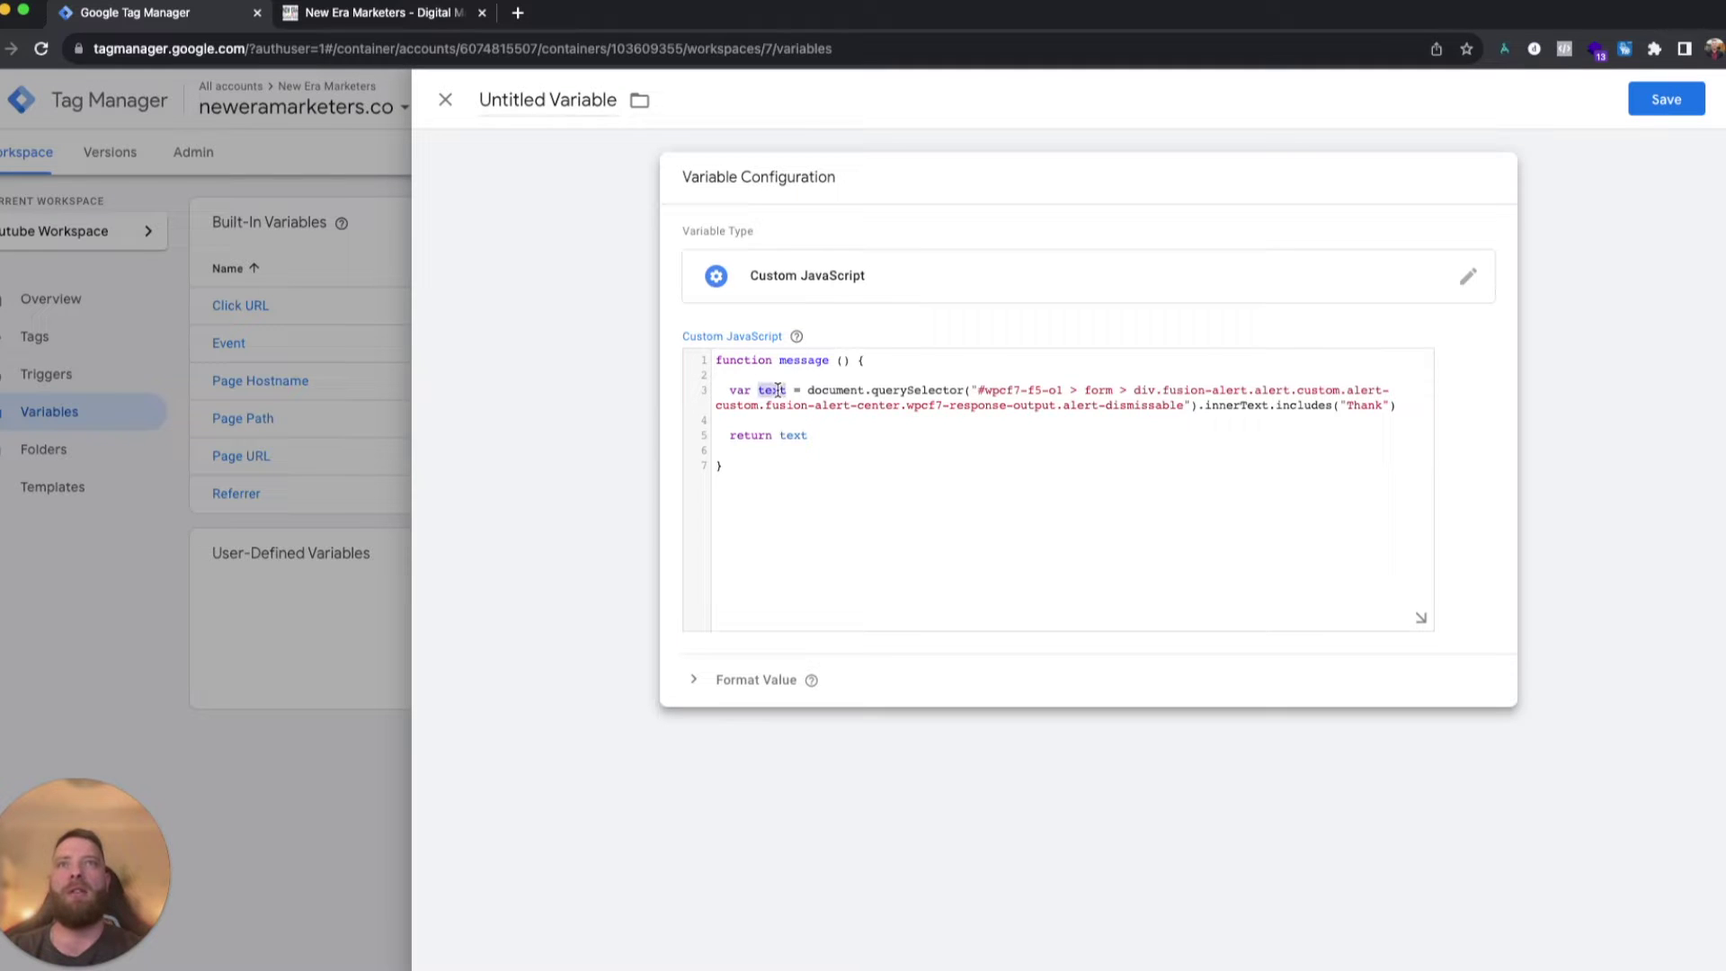
click(775, 390)
drag(806, 390, 974, 392)
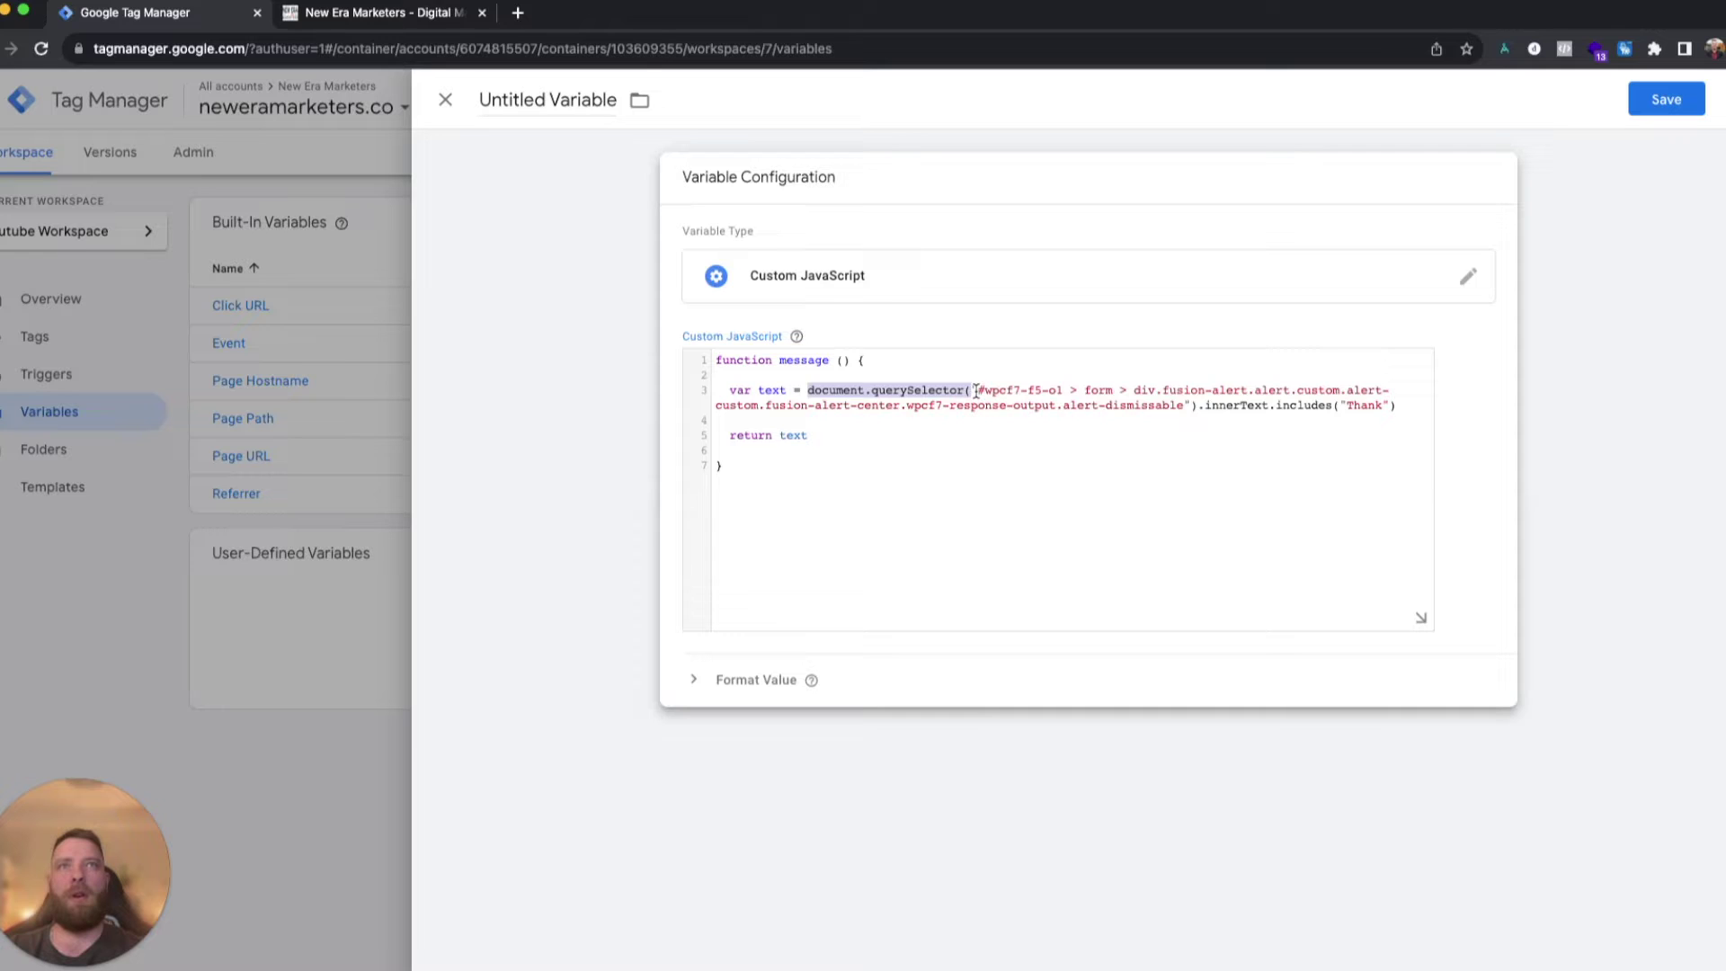
click(976, 391)
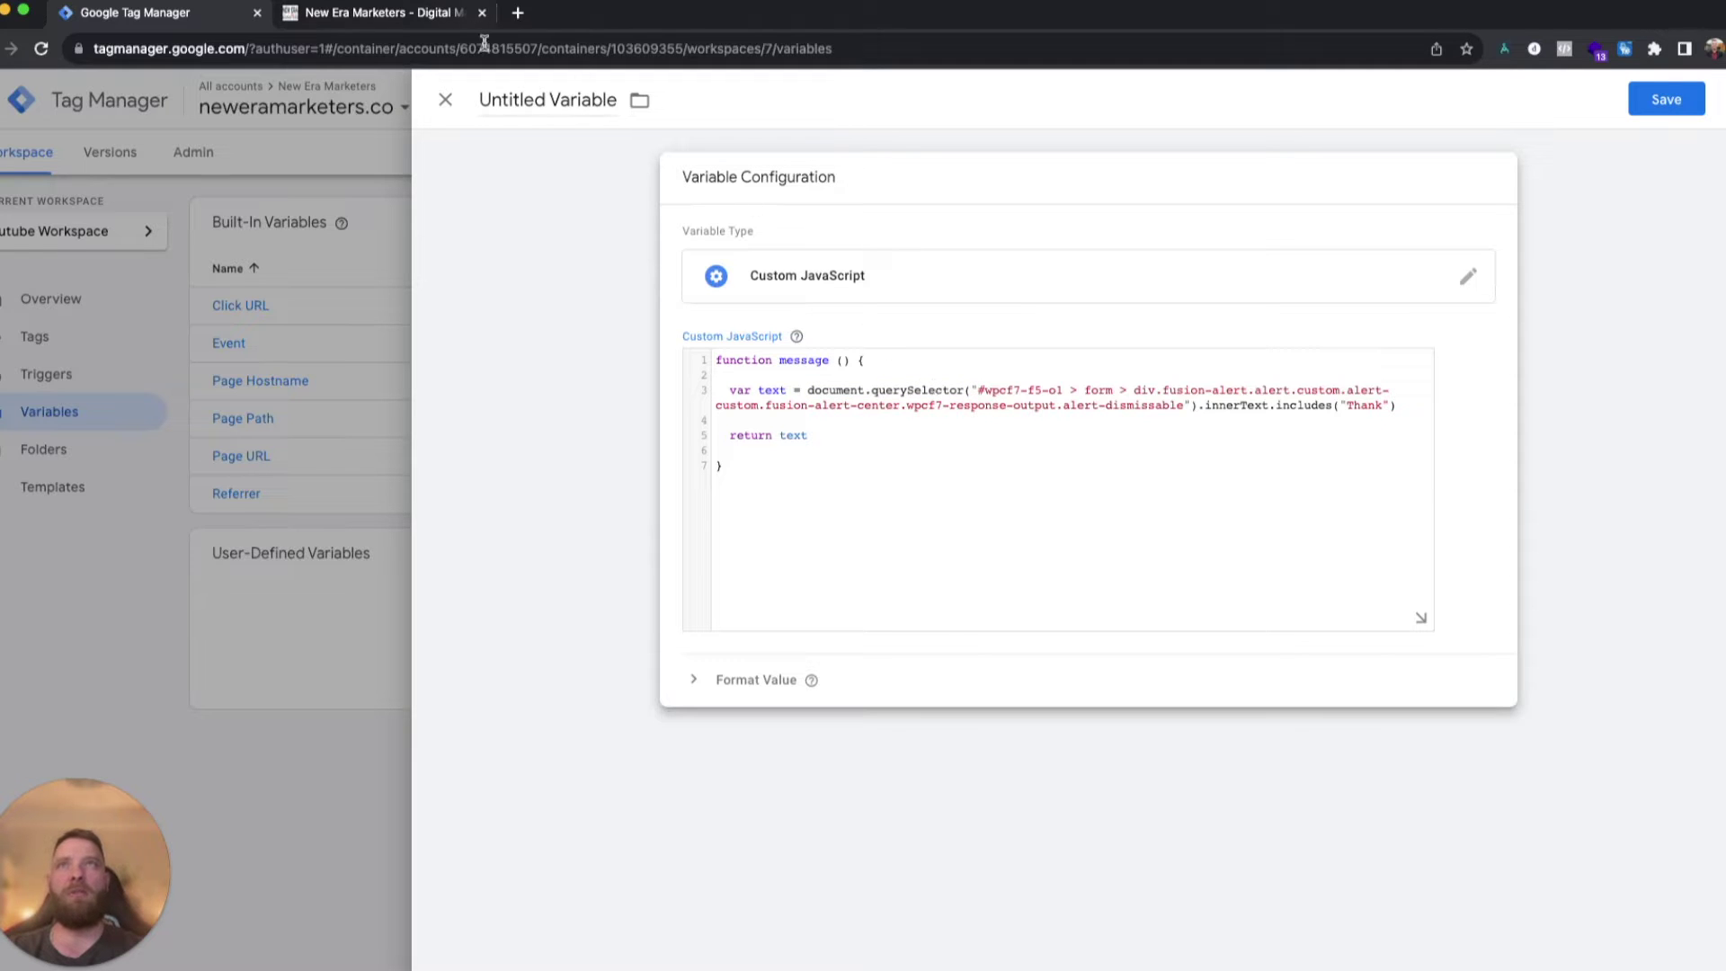
drag(971, 390, 1333, 406)
click(1367, 406)
click(377, 14)
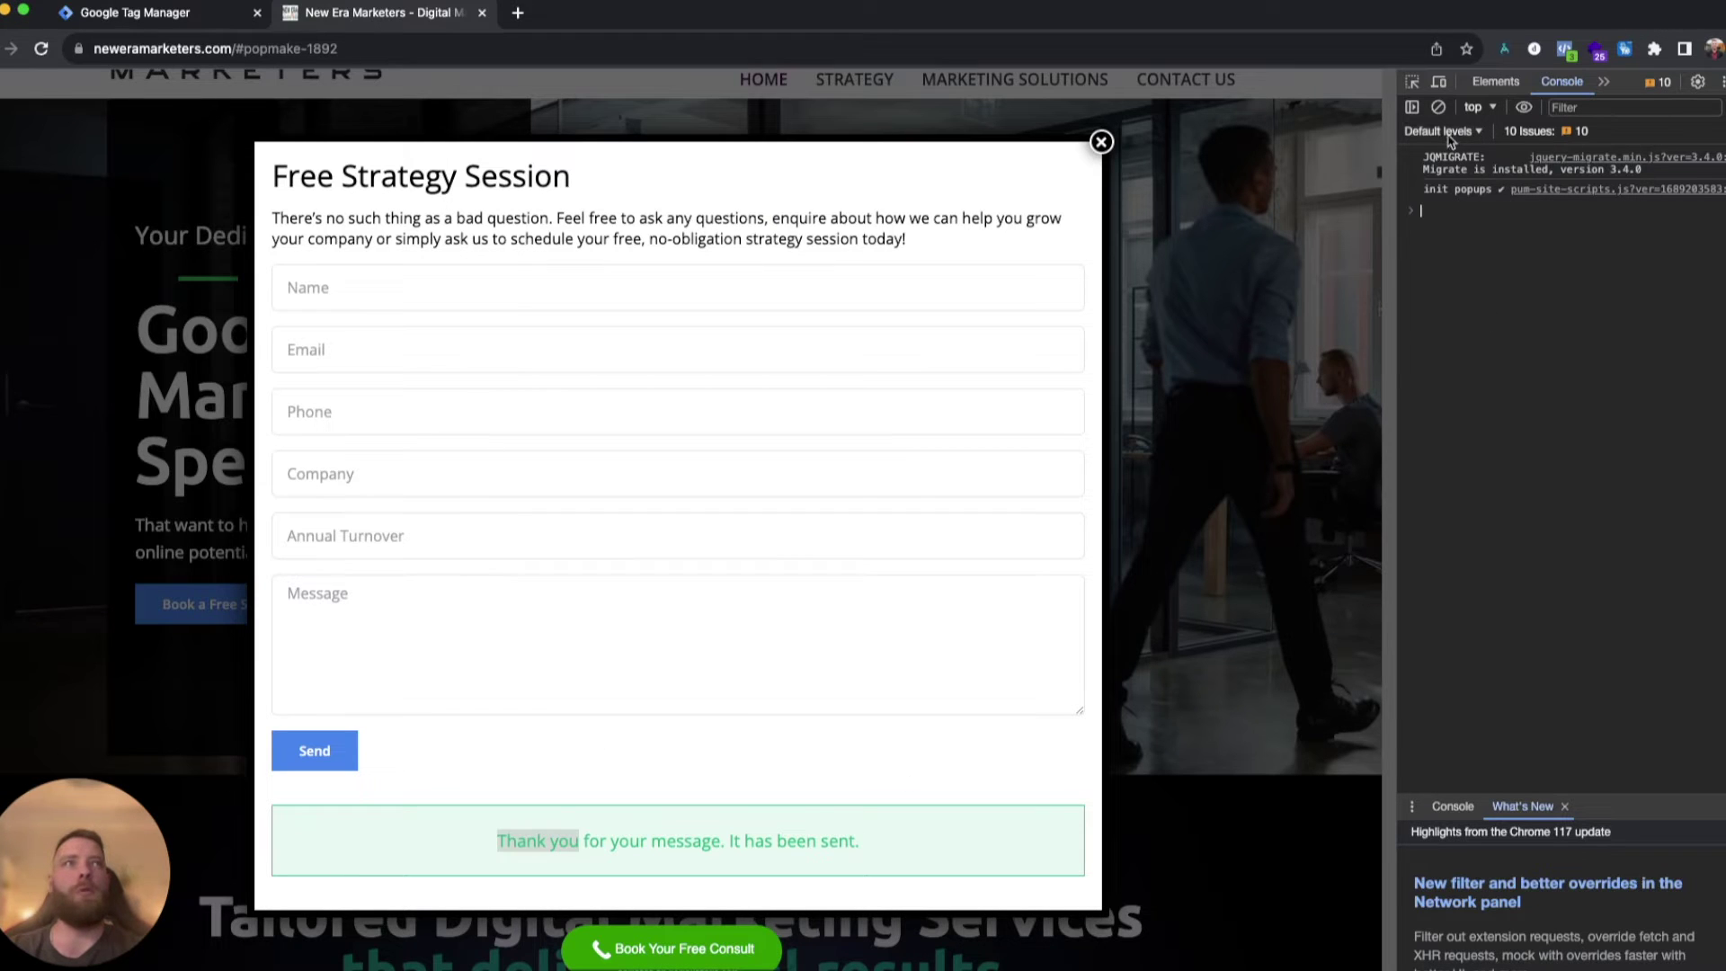
click(1495, 81)
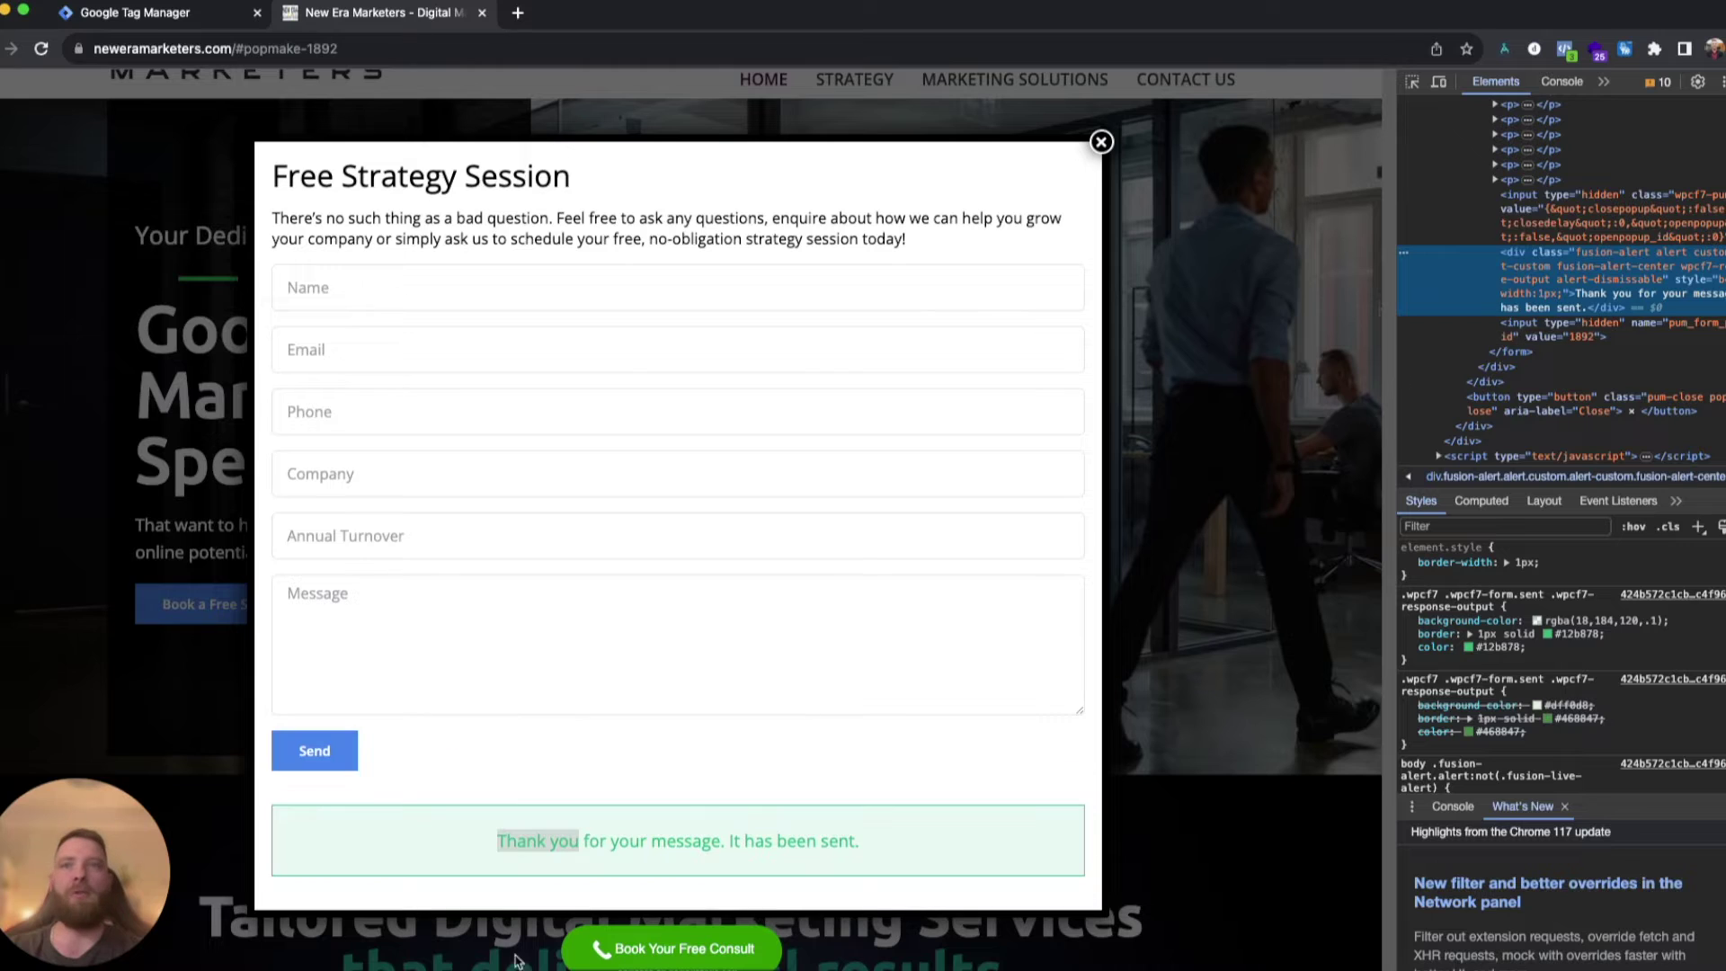
click(211, 18)
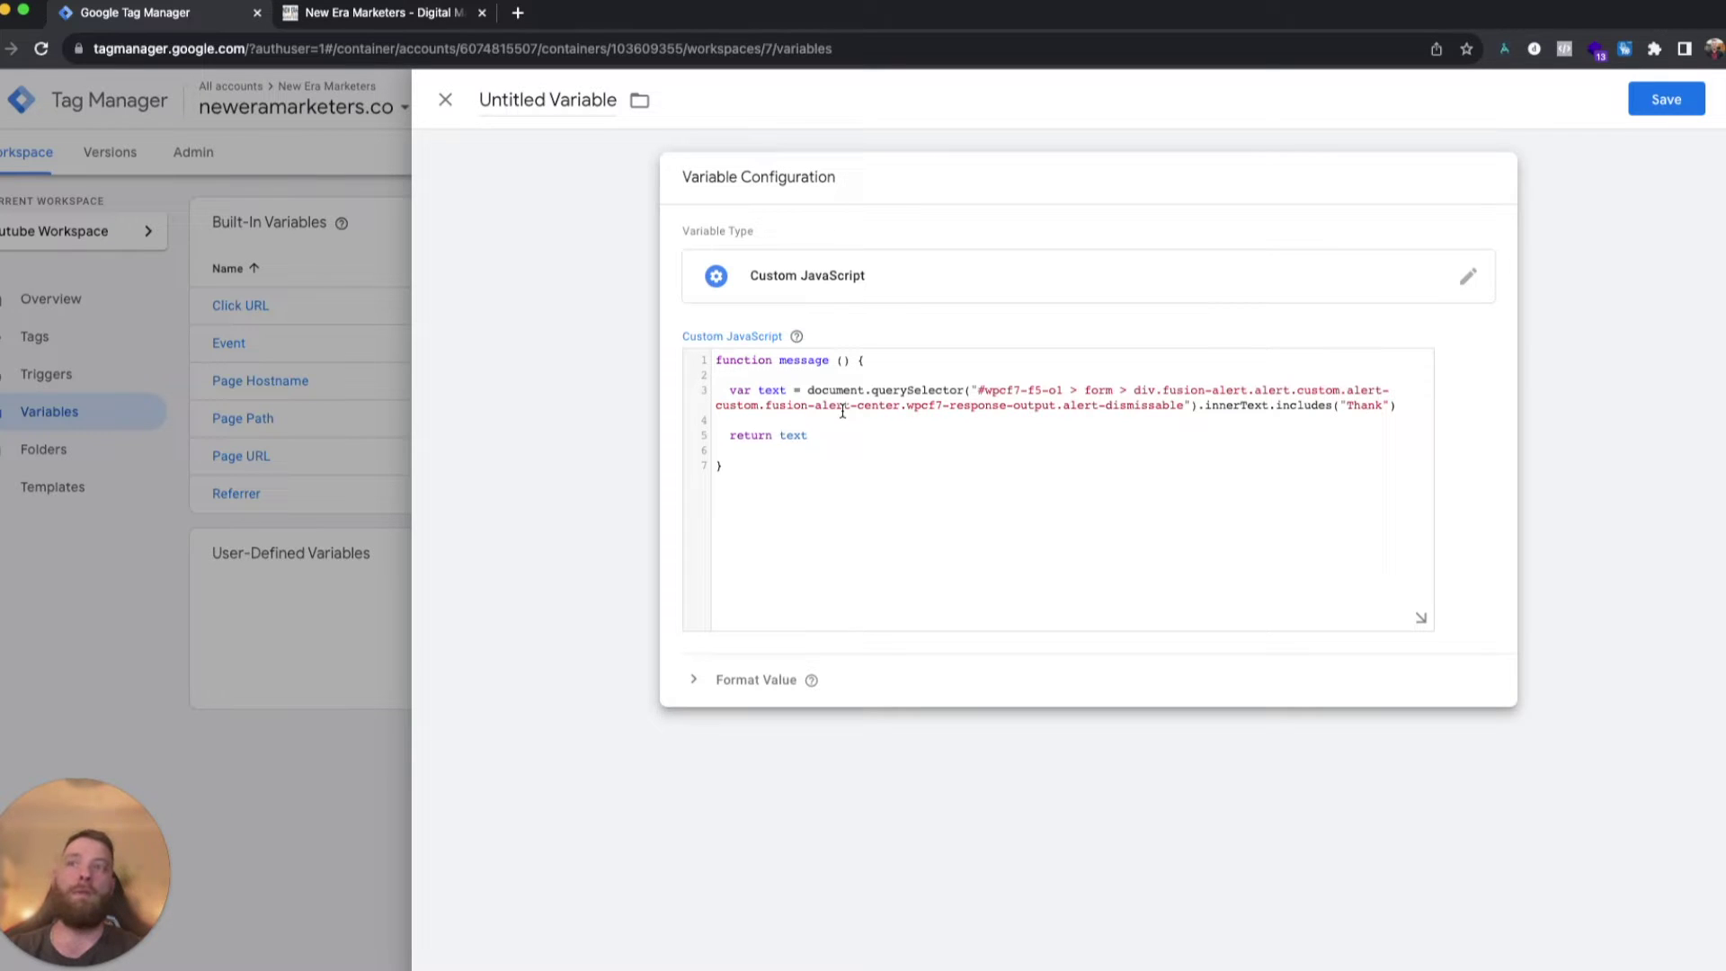
Run the thank-you message's document.querySelector expression ending in .innerText.includes("Thank") in the website's console and check the result.
double_click(1364, 403)
click(831, 435)
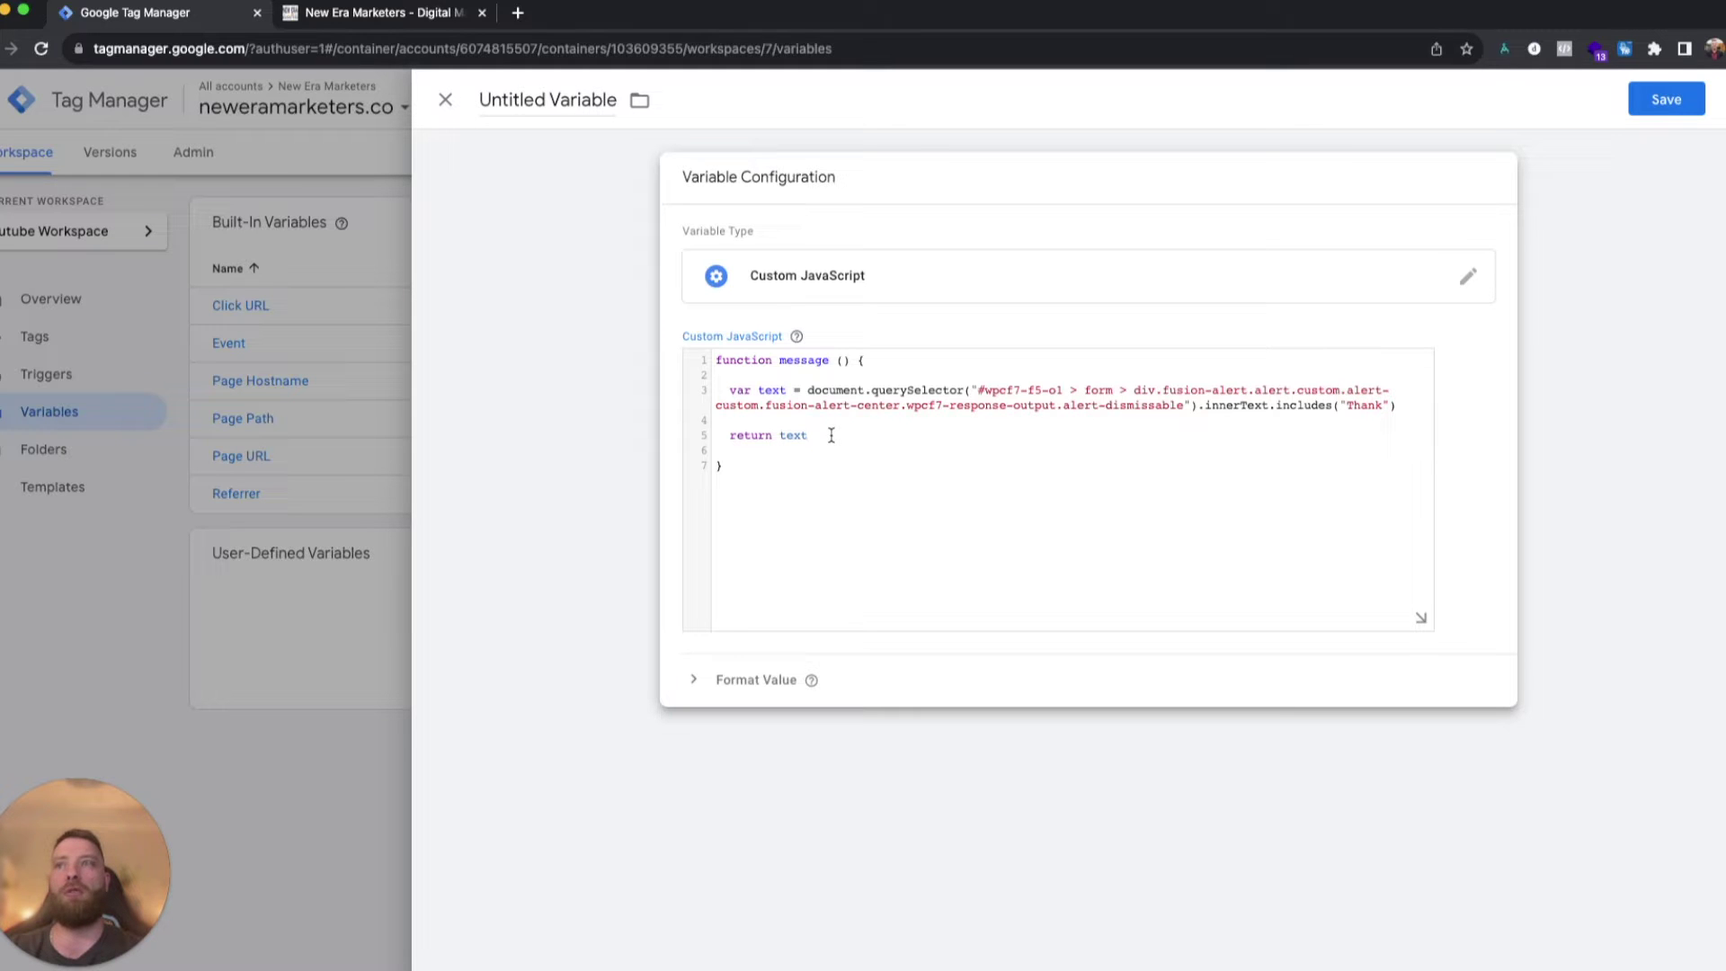
click(319, 14)
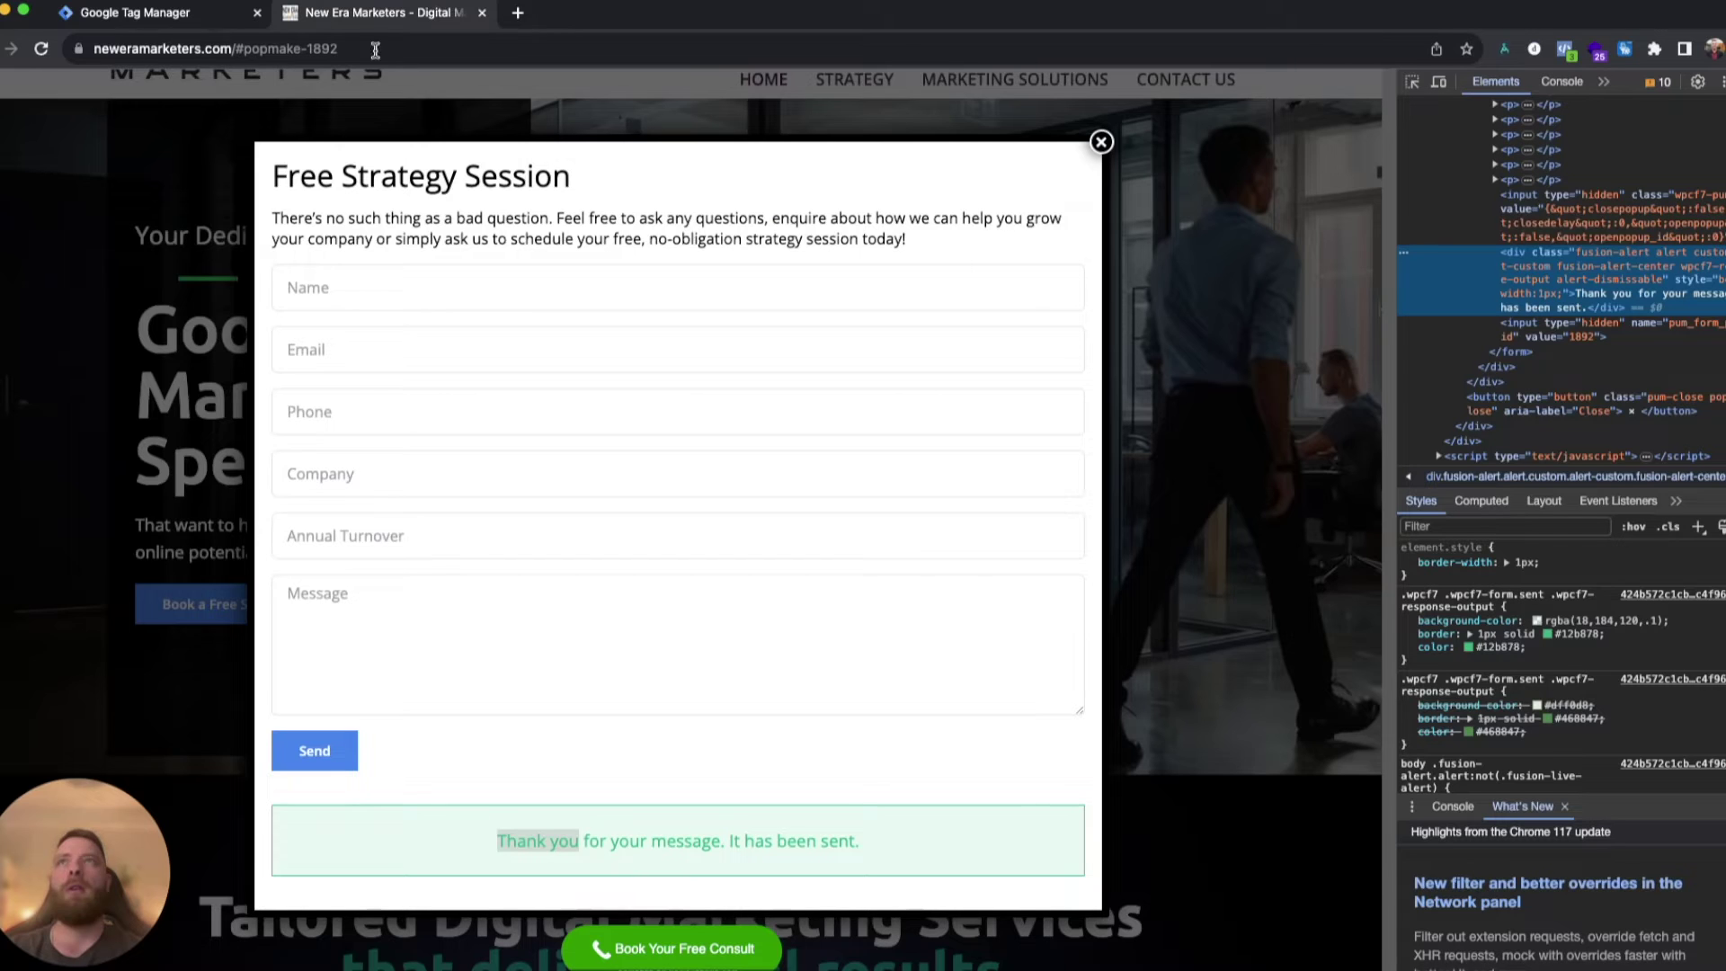
click(1559, 82)
text(document.querySelector("#wpcf7-f5-o1 > form > div.fusion-alert.alert.custom.alert-custom.fusion-alert-center.wpcf7-response-output.alert-dismissable").innerText.includes("Thank"))
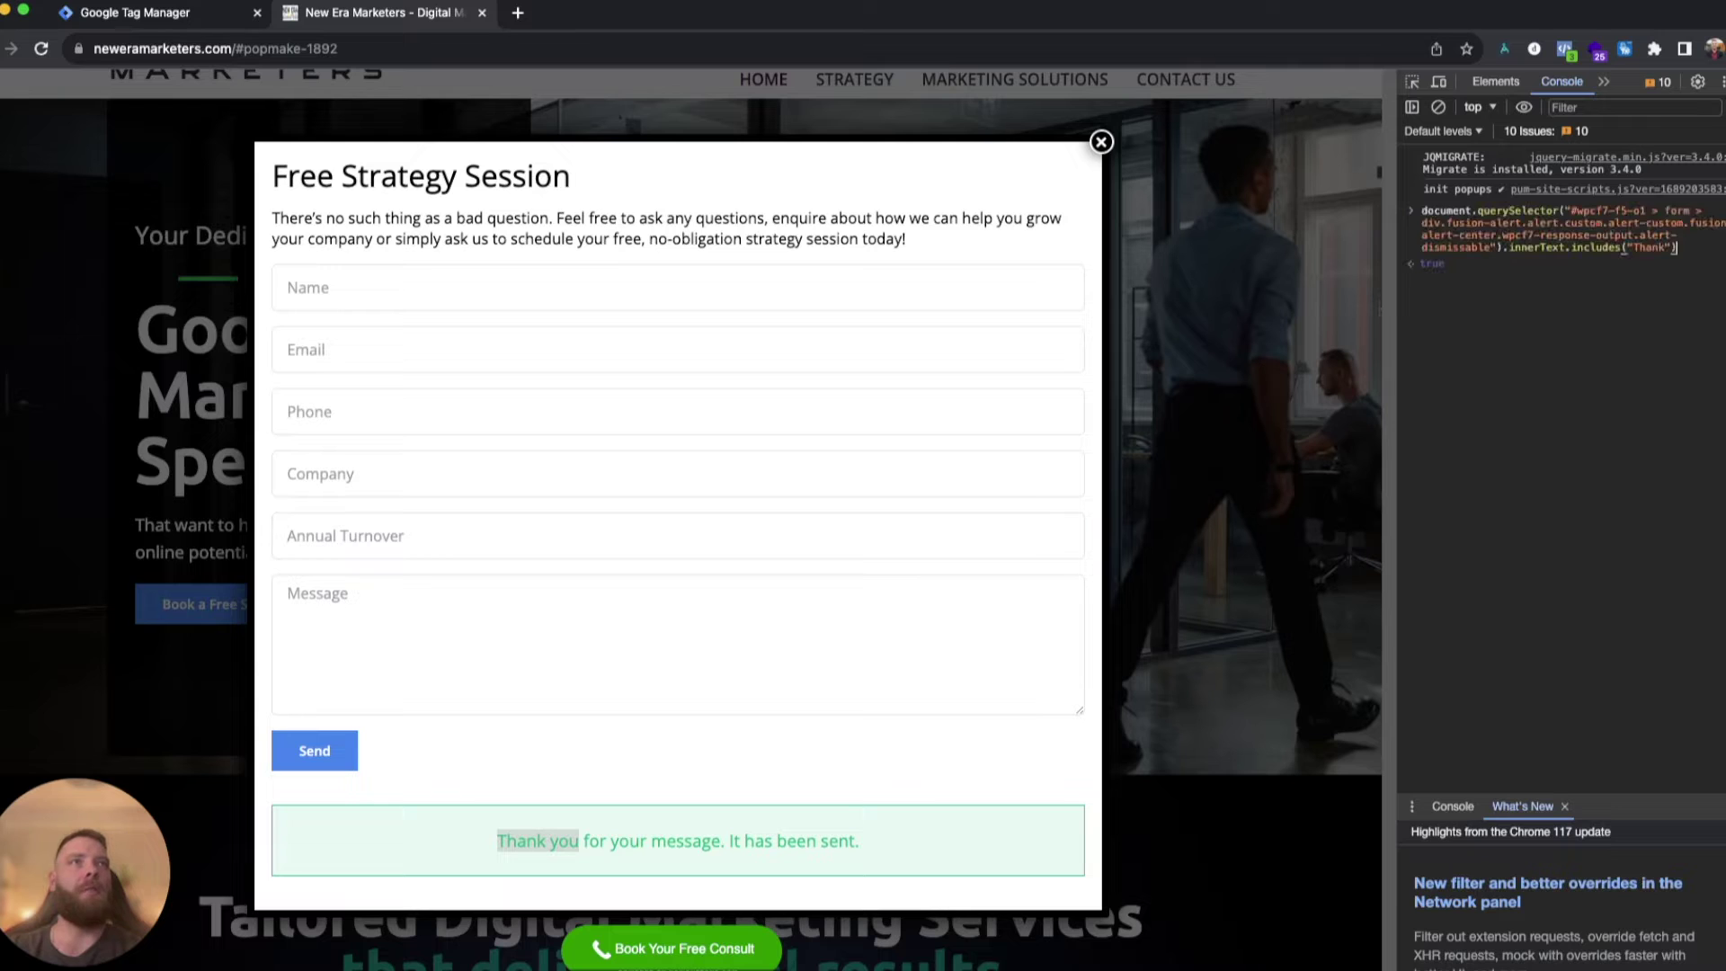
key(Return)
drag(1483, 268, 1431, 272)
click(173, 17)
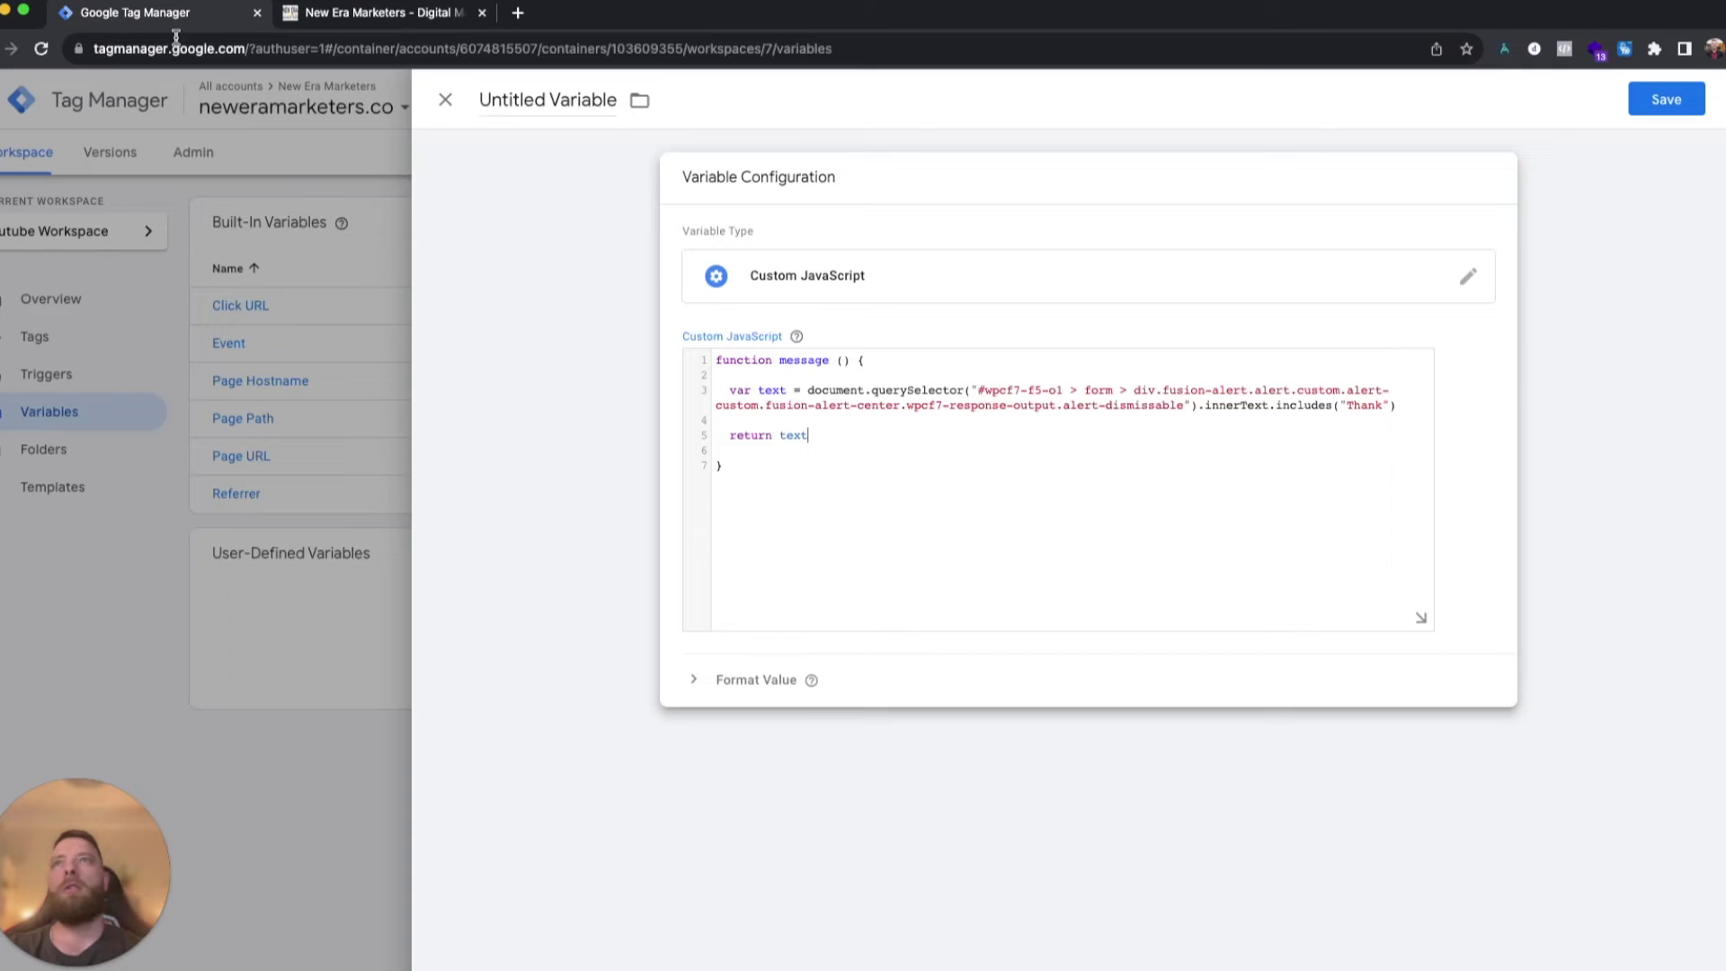
Name the Custom JavaScript variable Text Variable and save it.
double_click(502, 97)
text(Text)
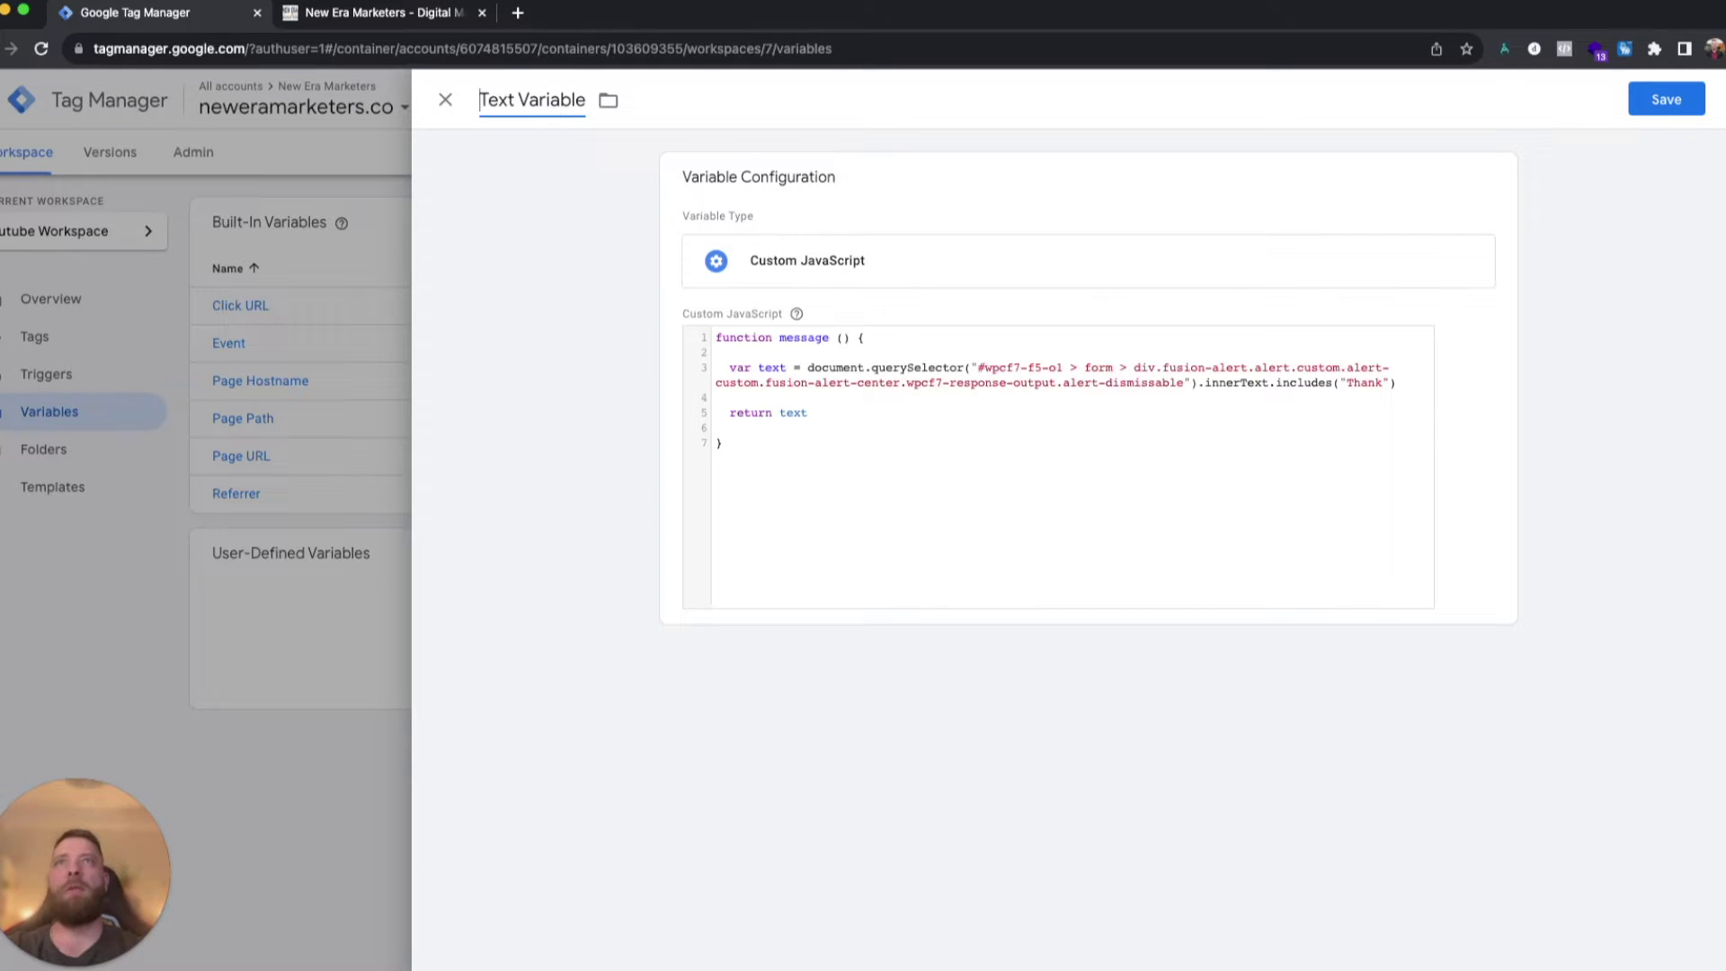
click(1666, 99)
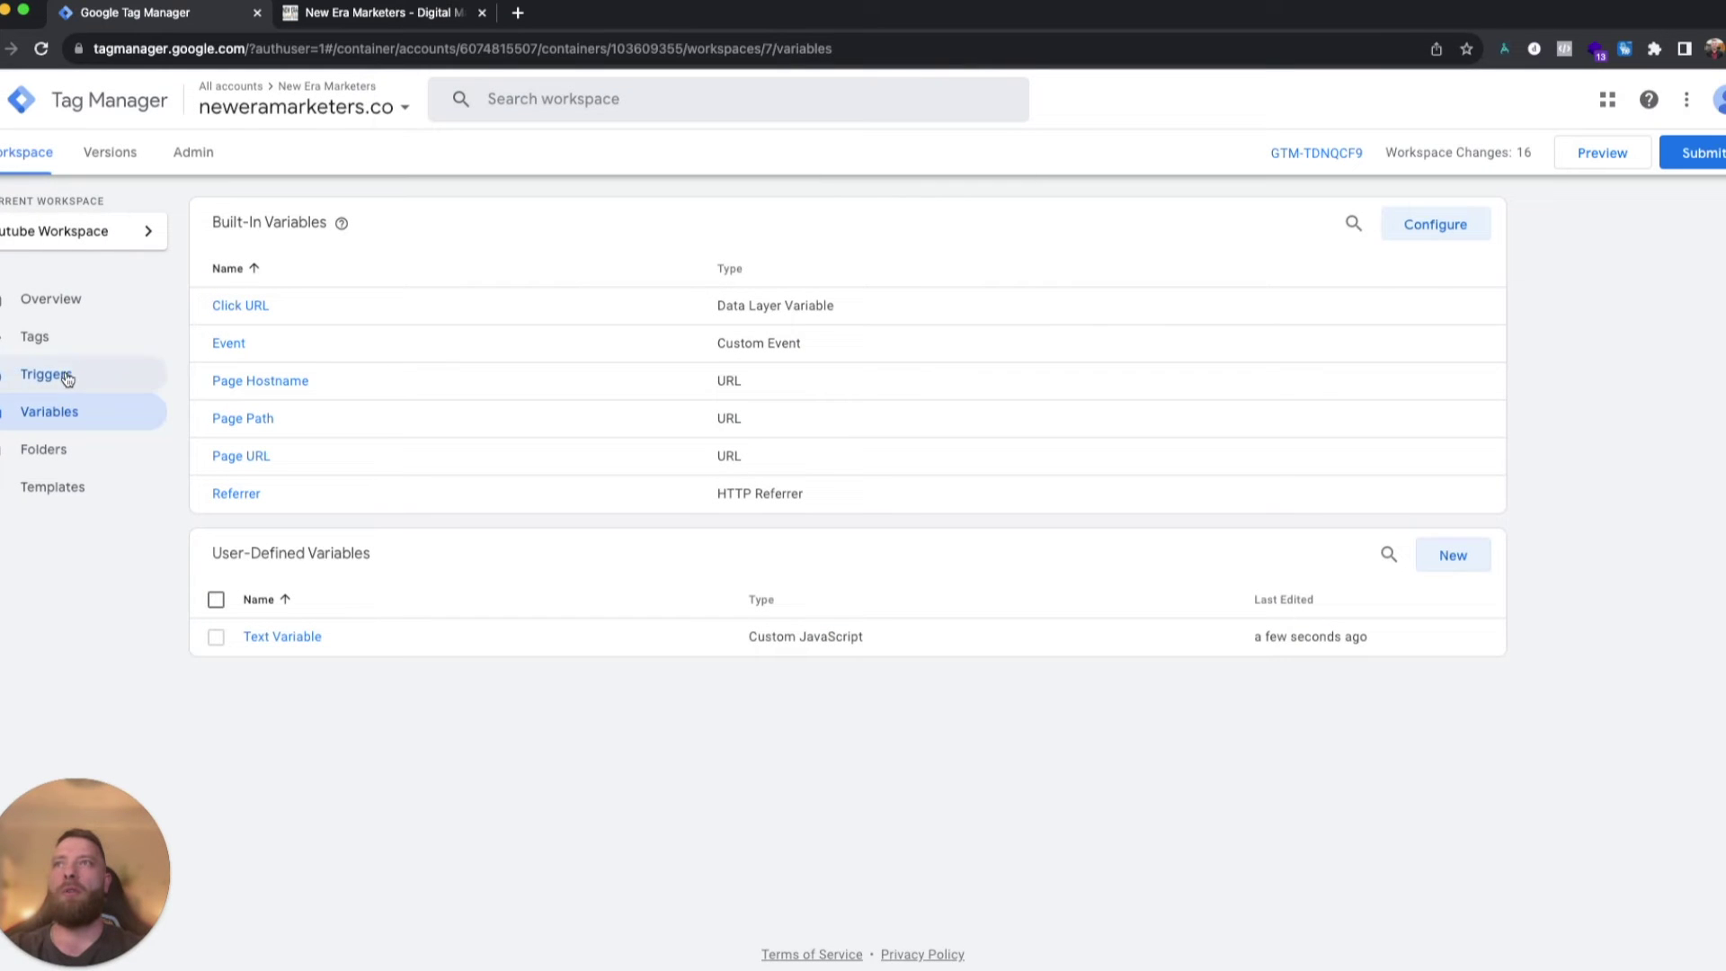
Create a new trigger of the Element Visibility type.
click(70, 376)
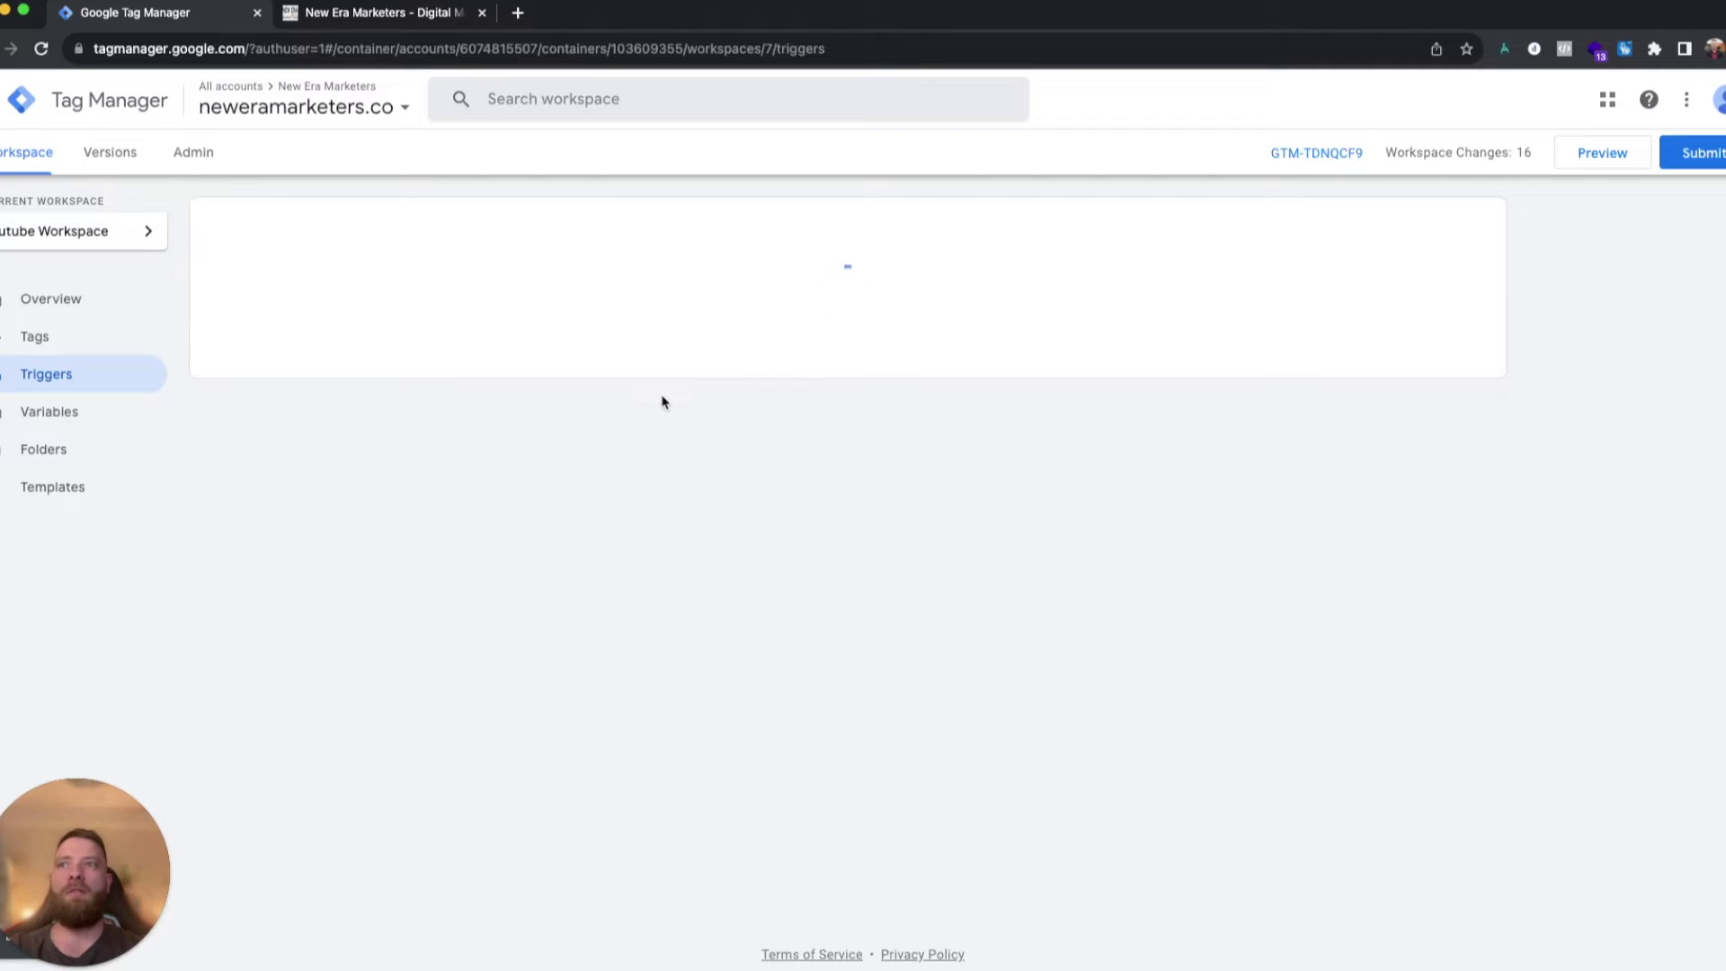
click(1455, 230)
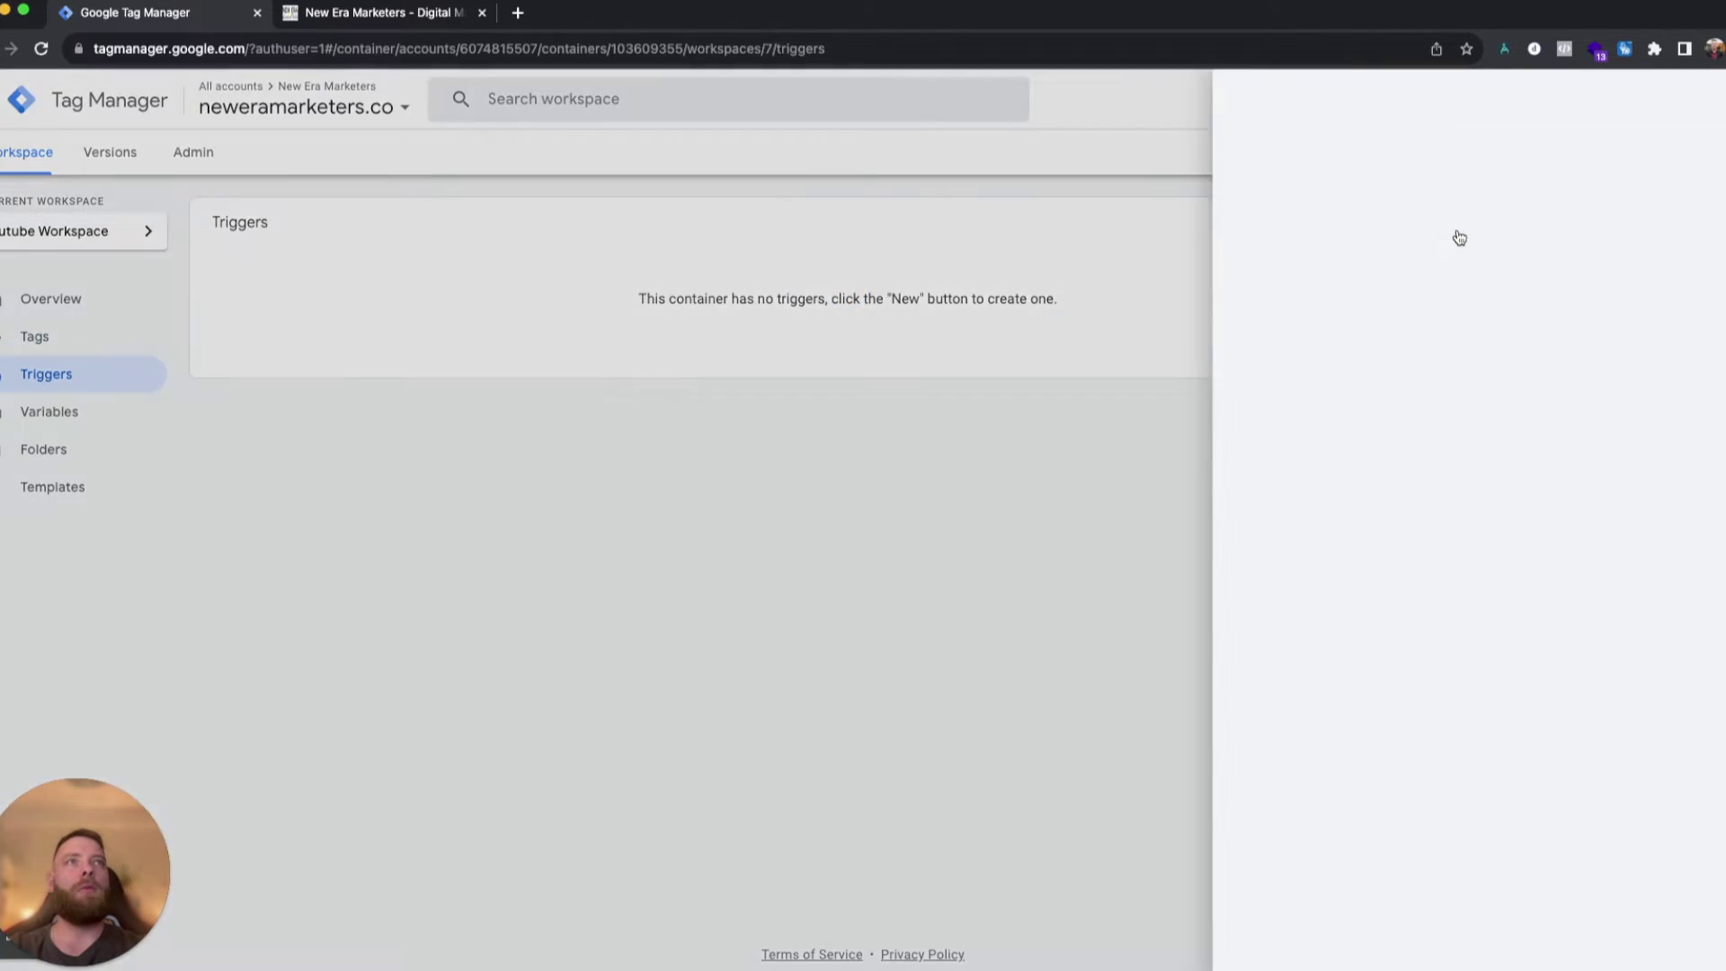
click(828, 219)
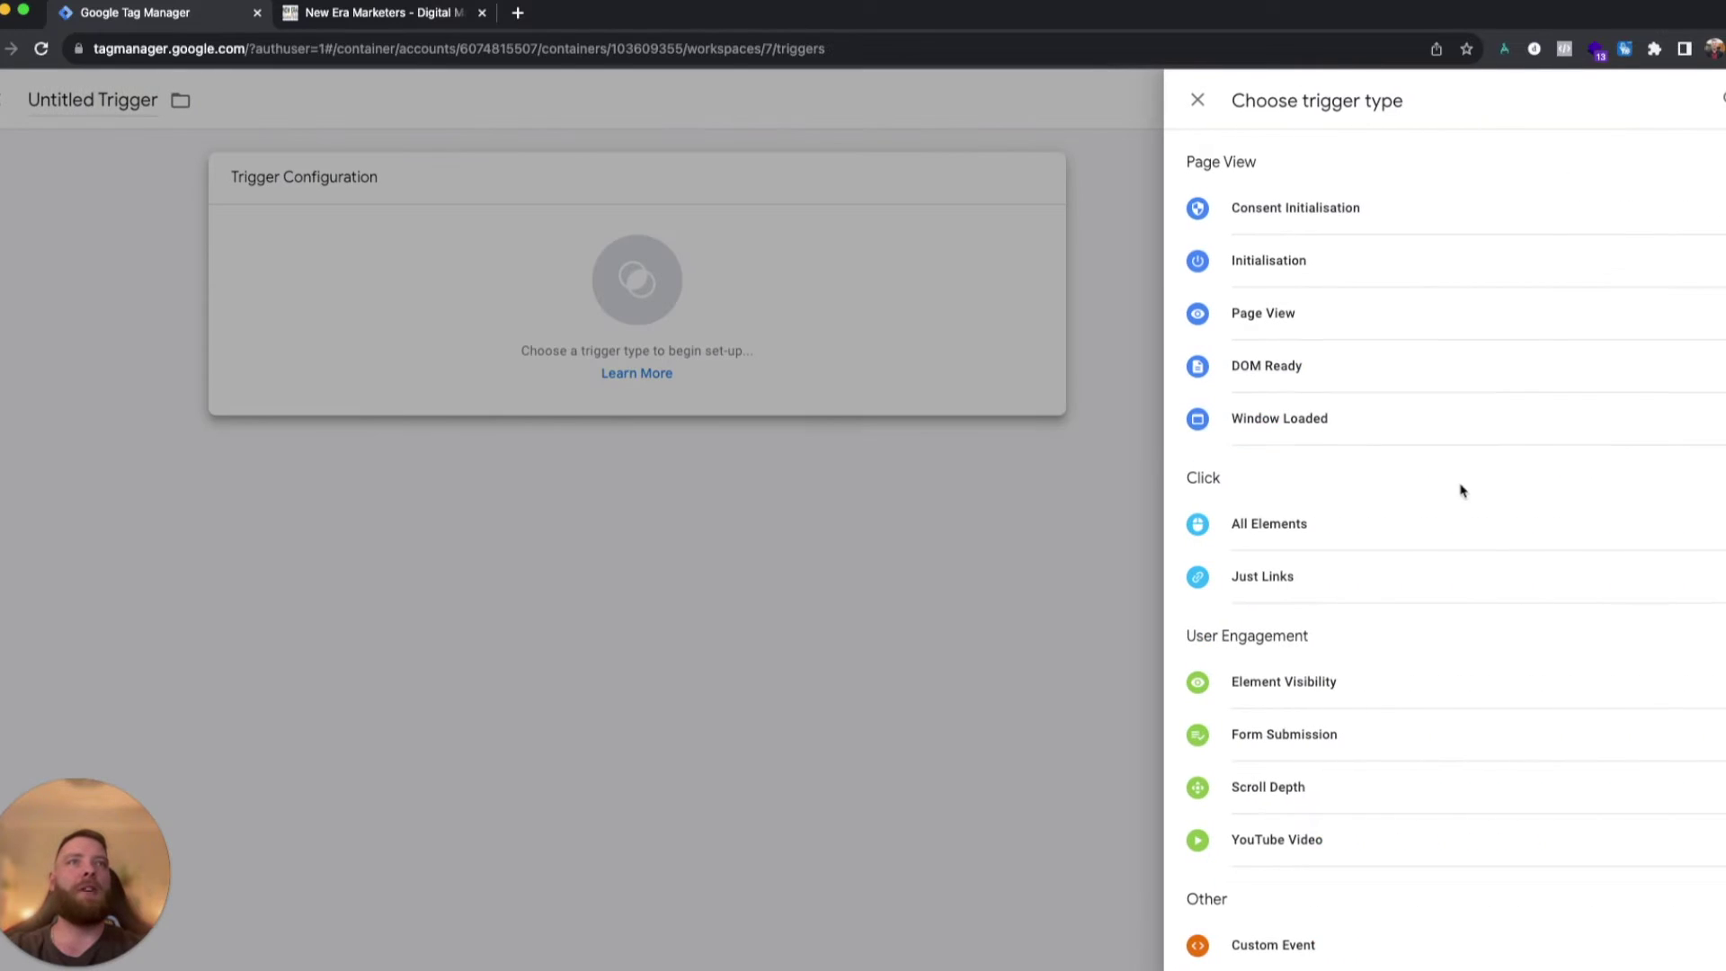
click(1333, 644)
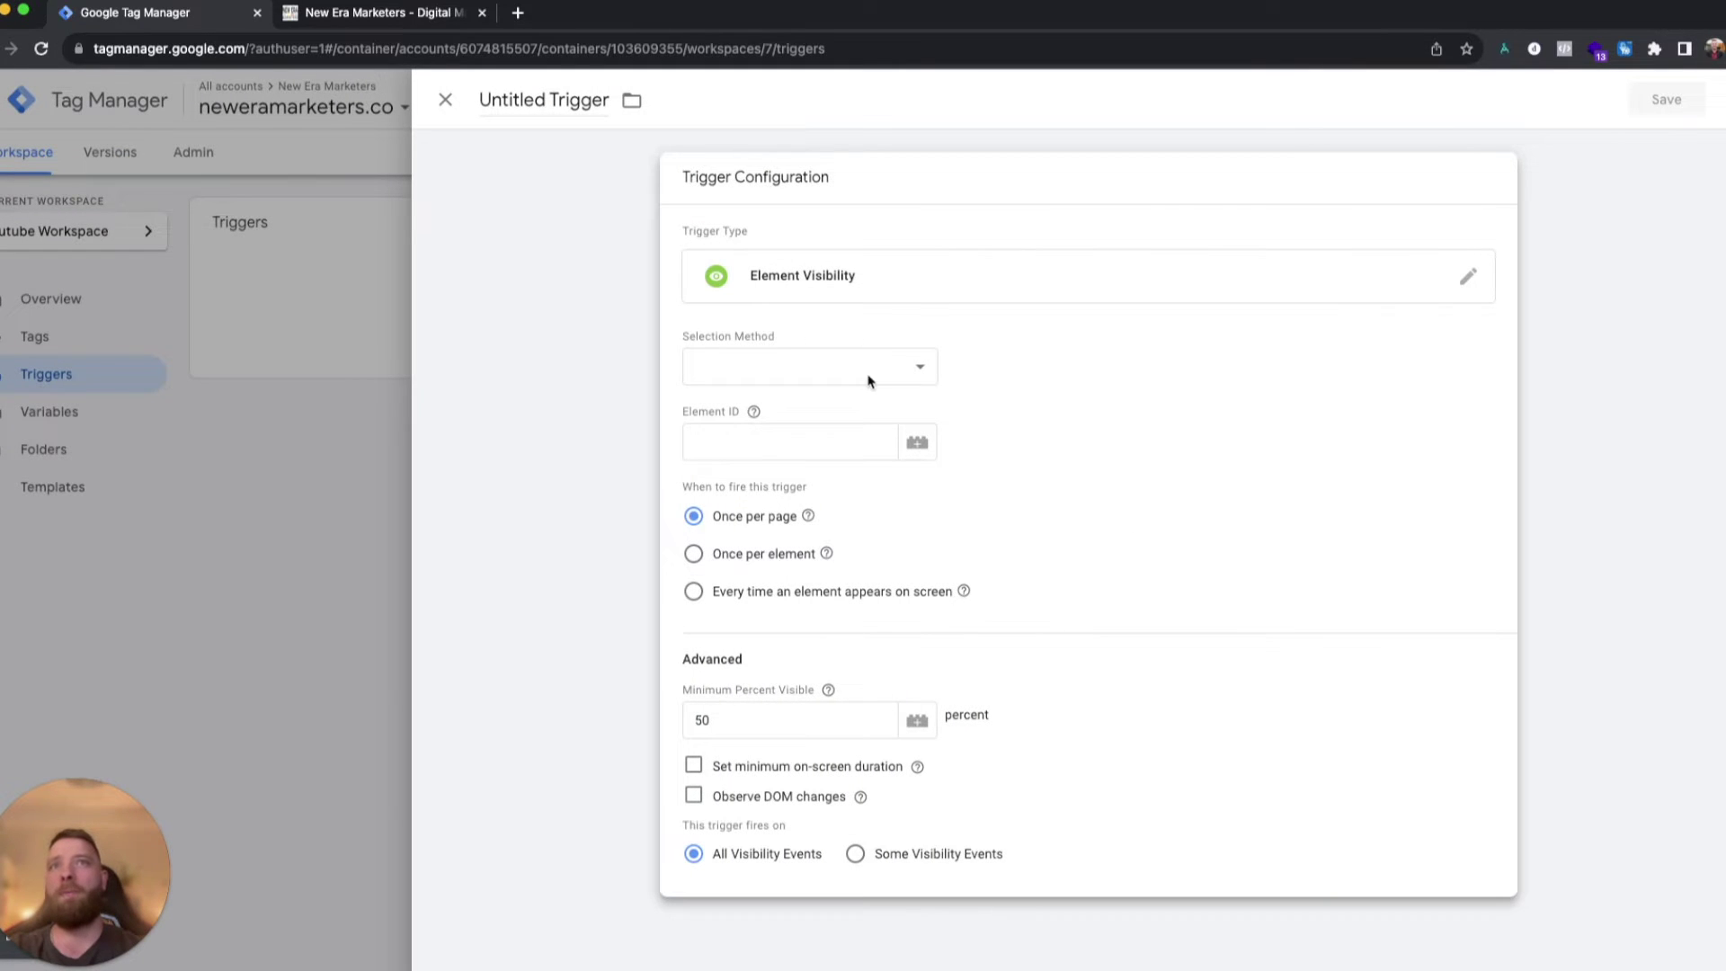
Copy the CSS selector of the thank-you message div from the website's HTML and paste it into the console.
click(342, 12)
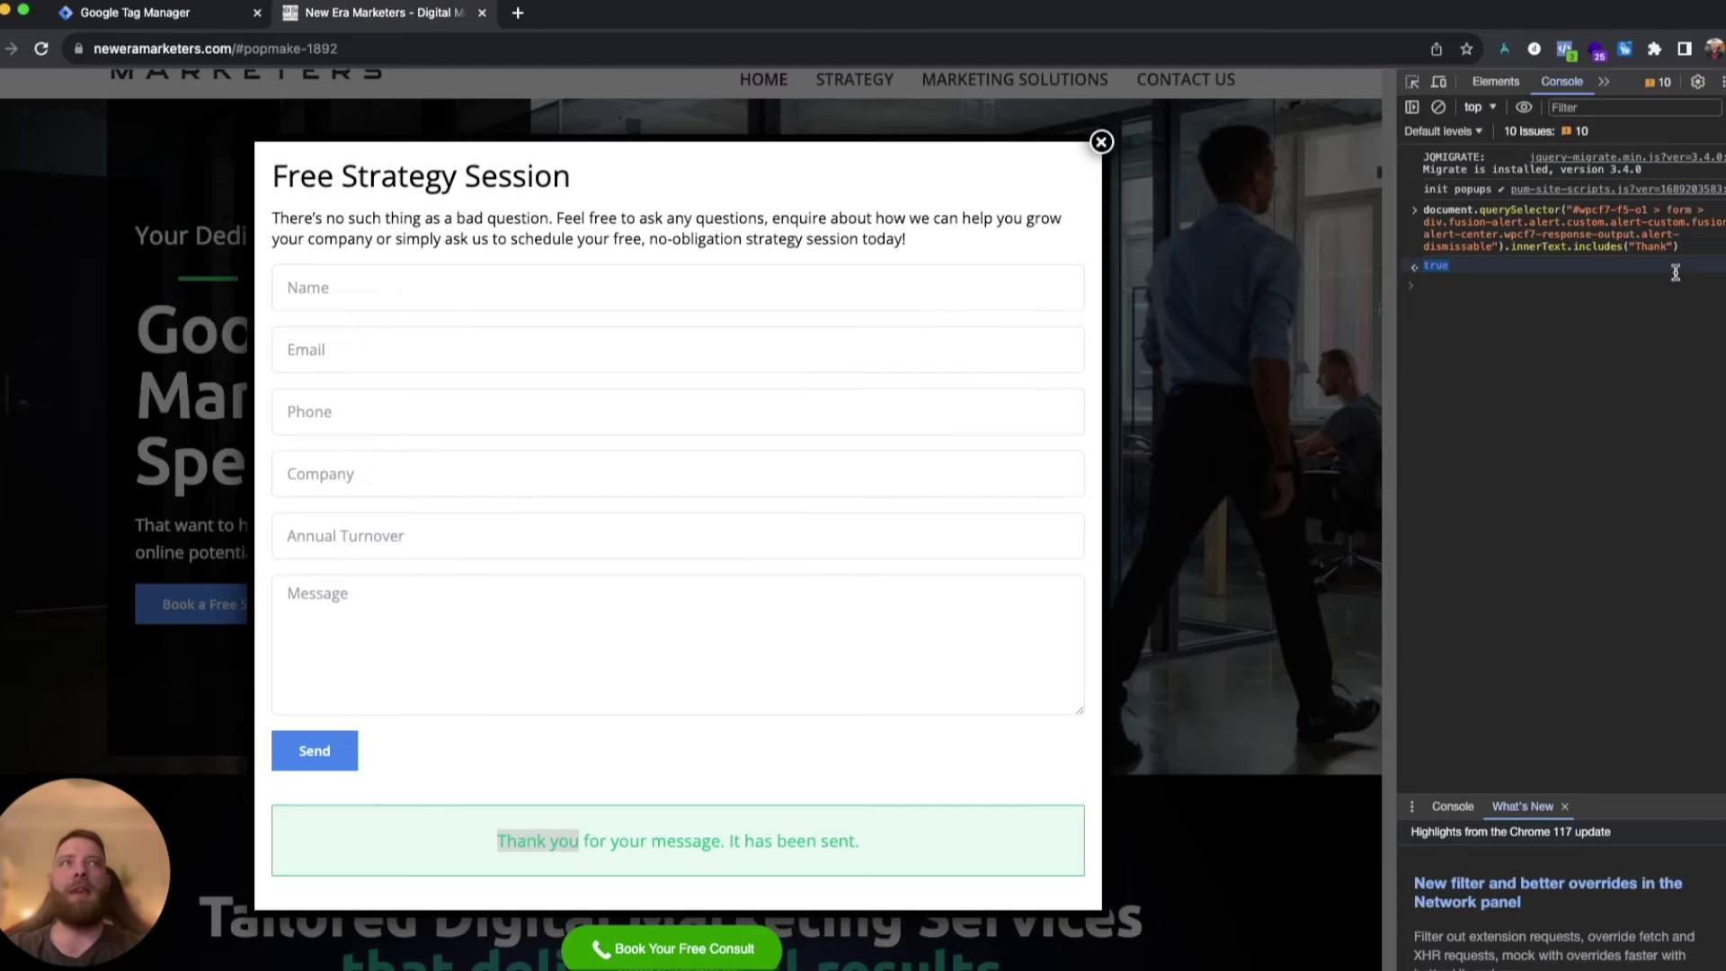
click(1495, 81)
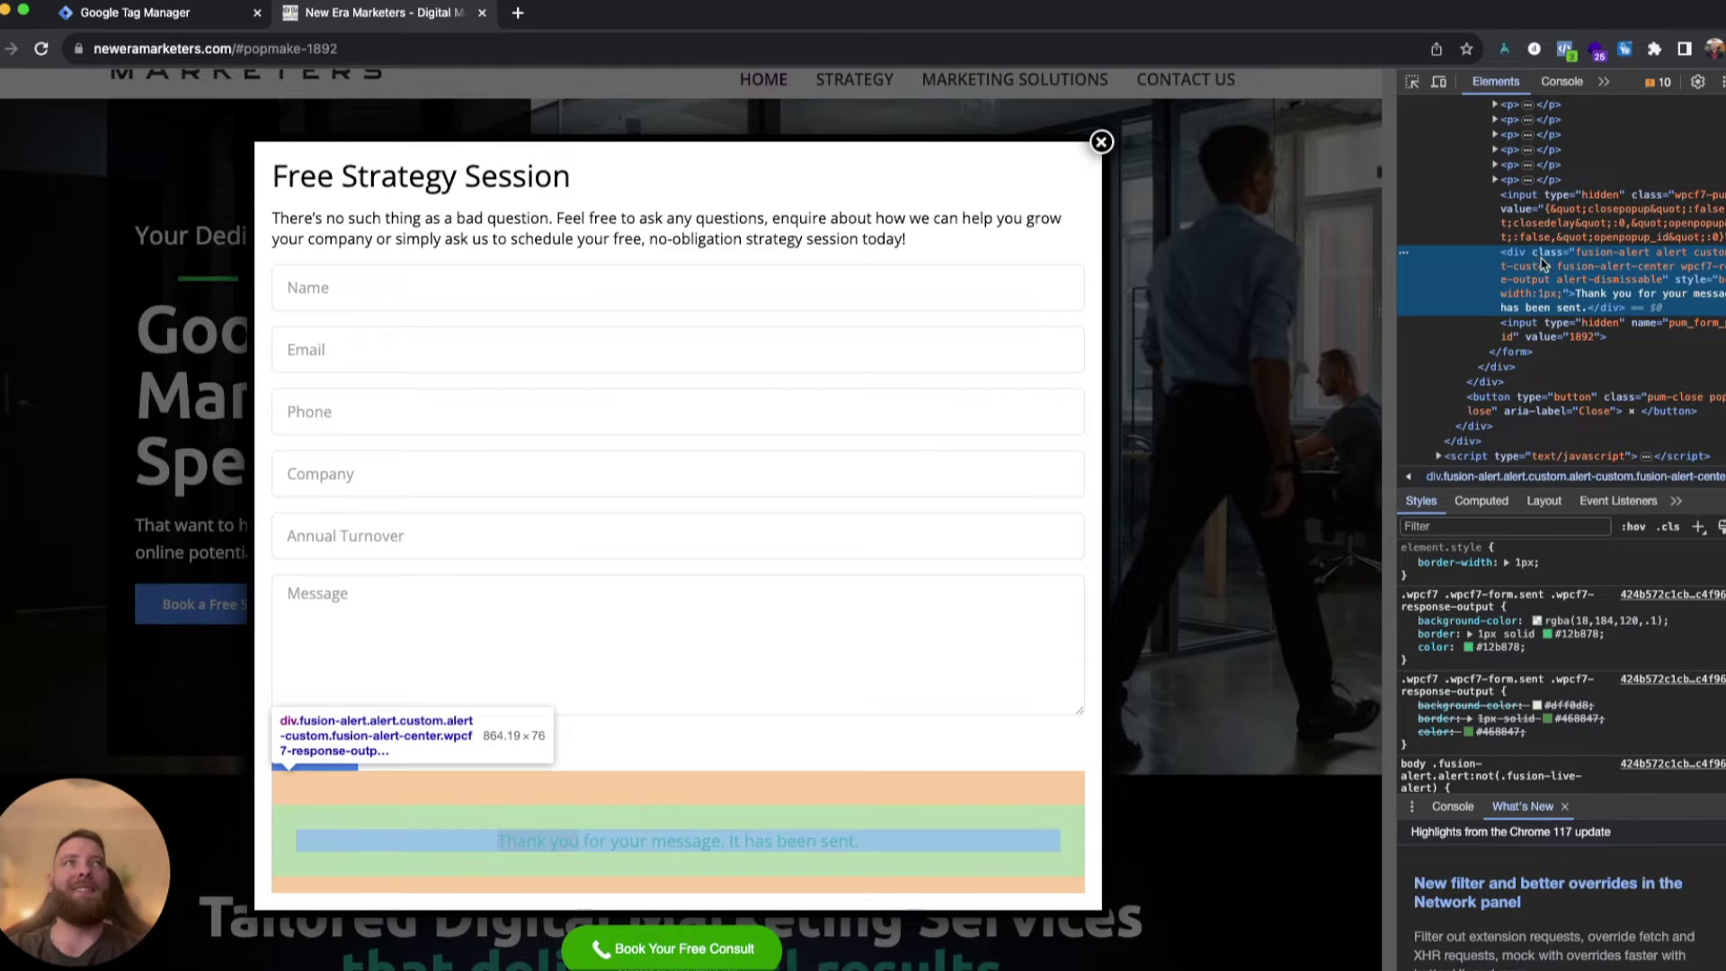
right_click(1408, 261)
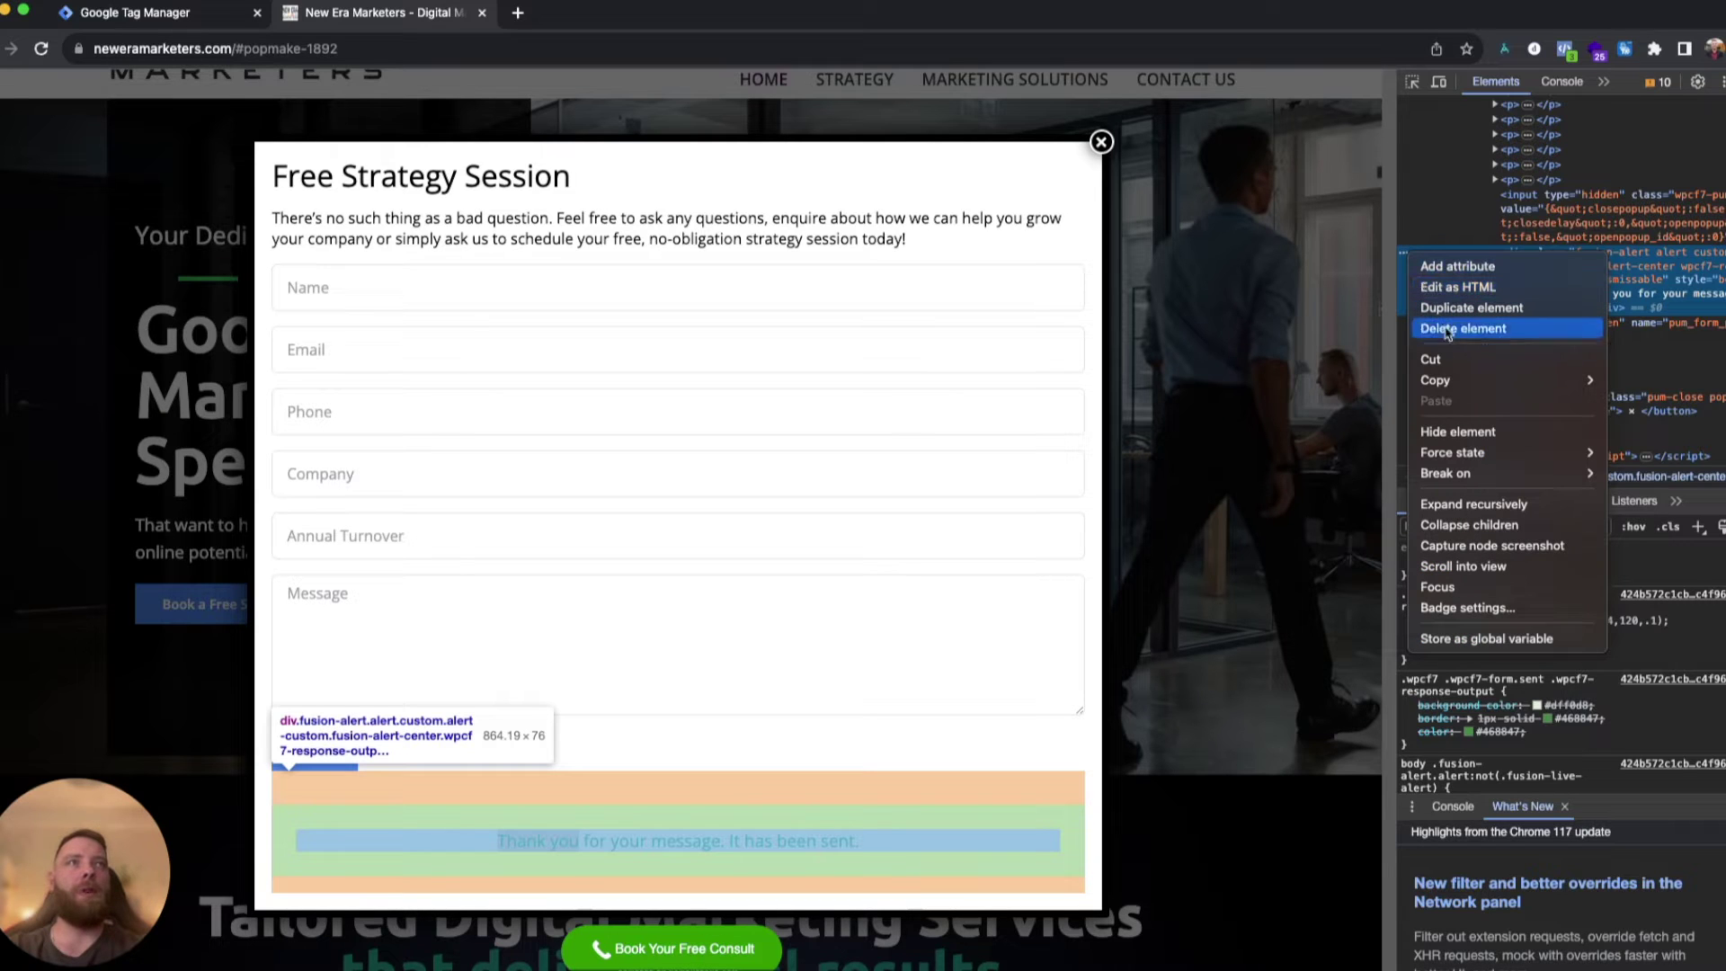
mouse_move(1511, 381)
click(1667, 433)
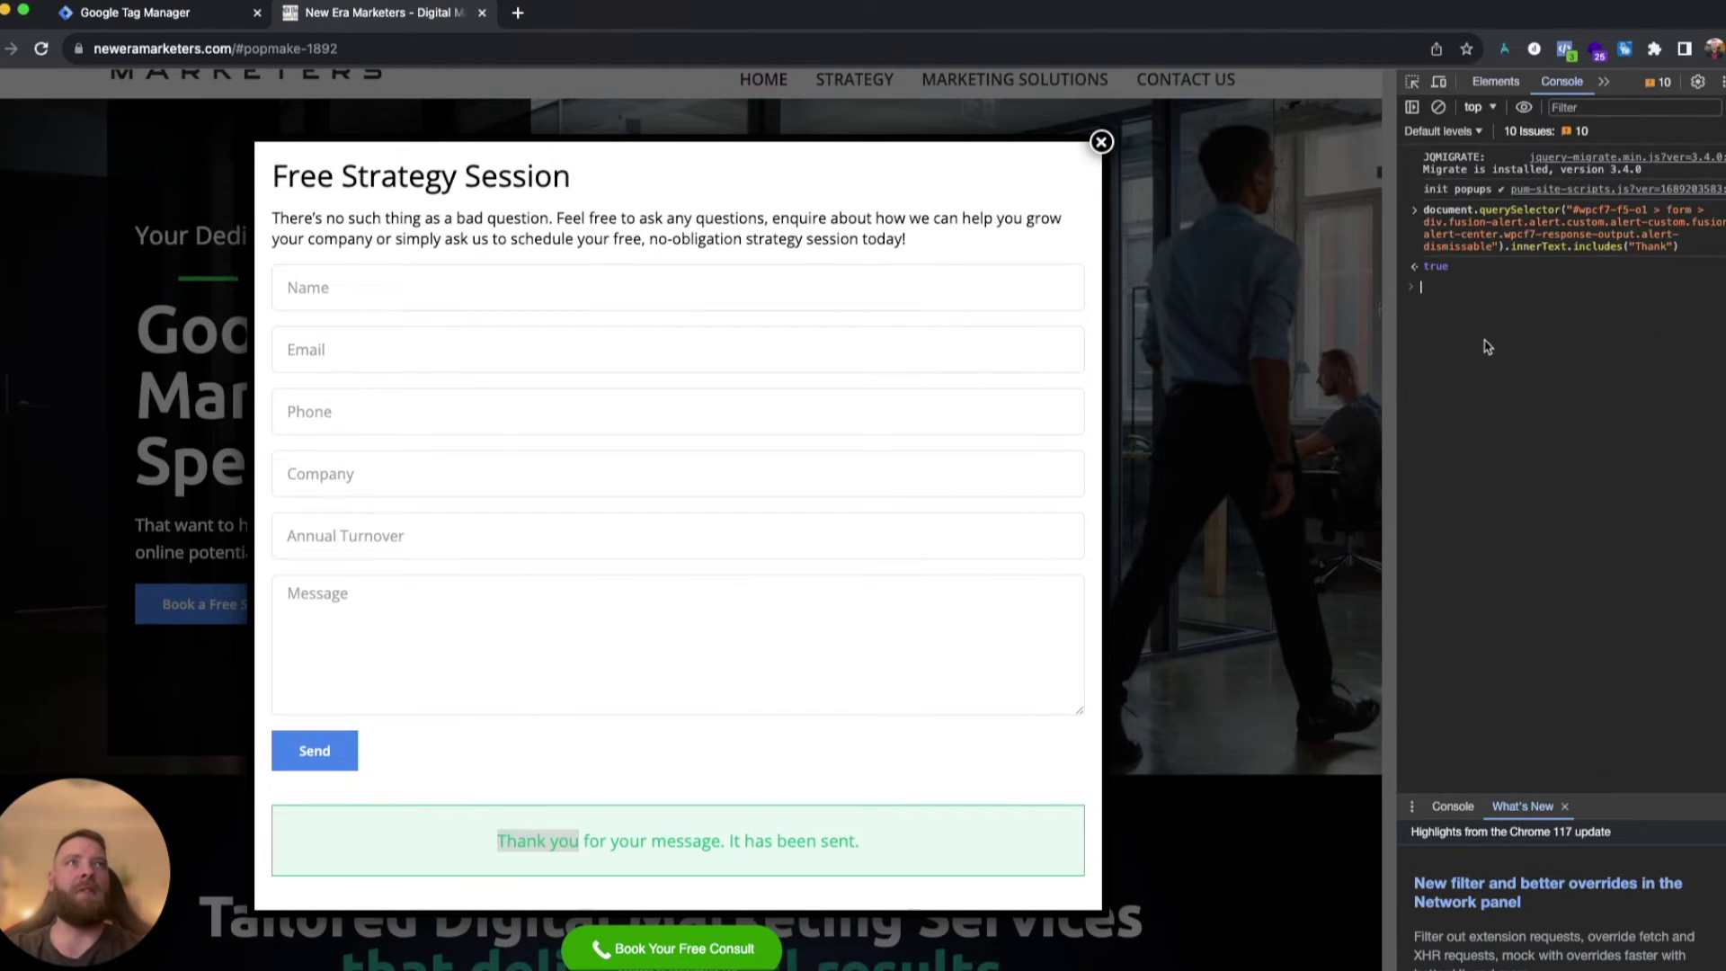
key(super+v)
click(1634, 364)
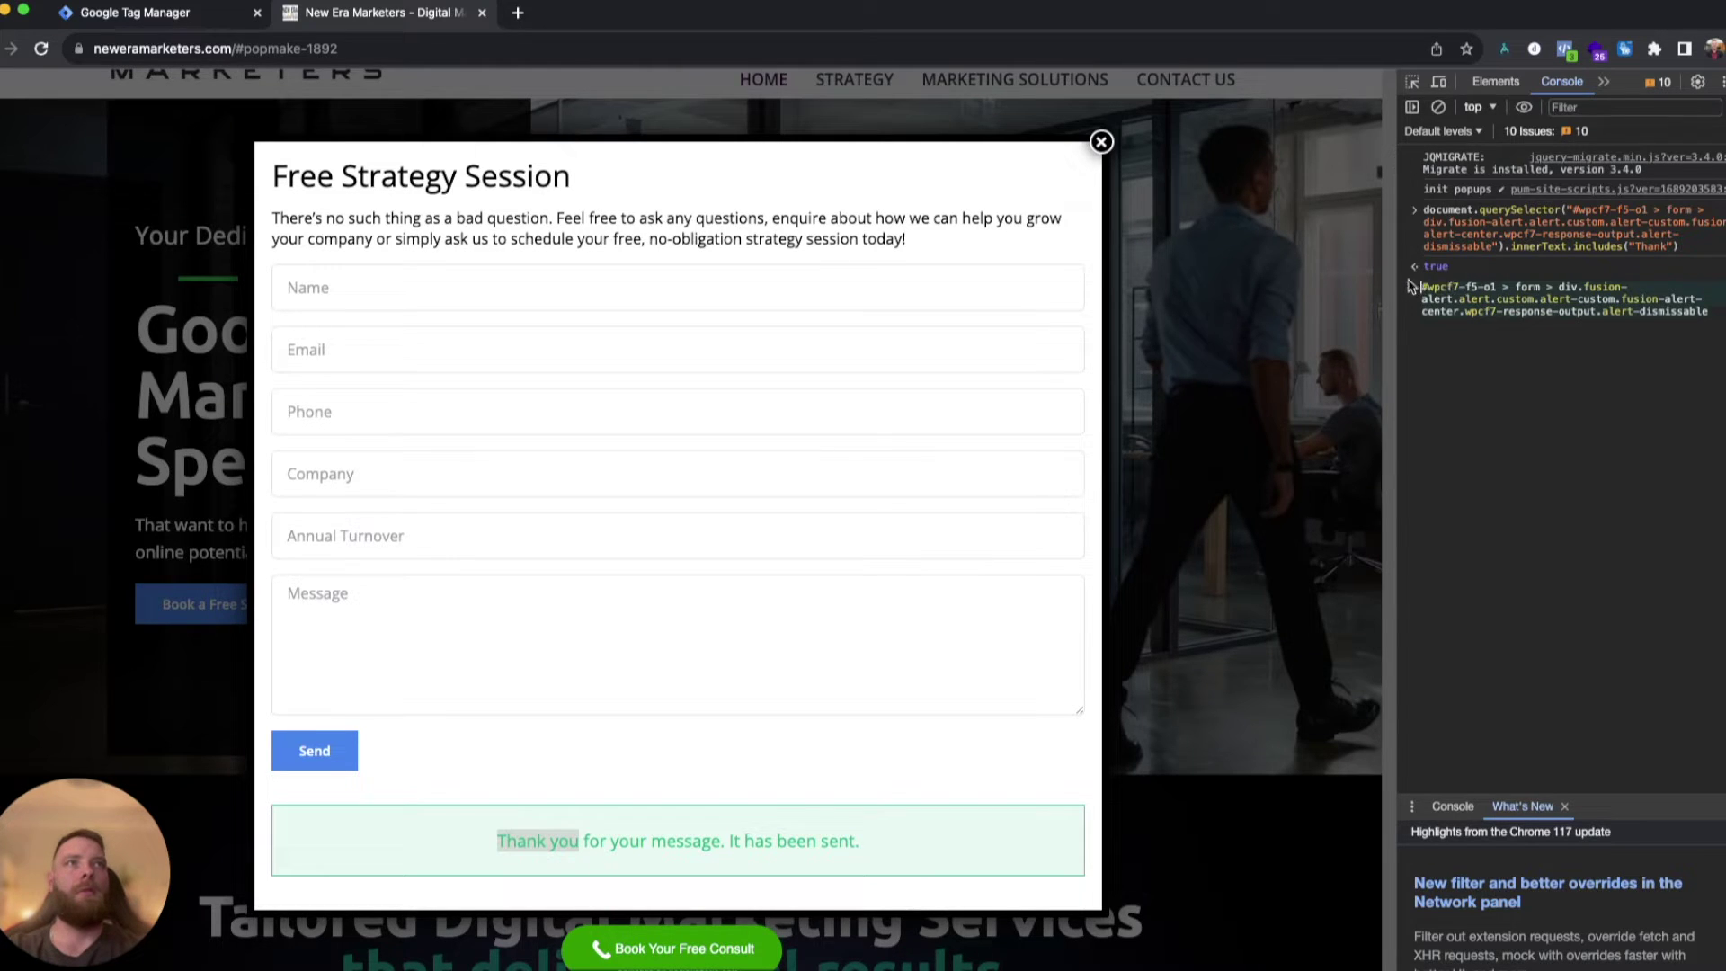
Set the trigger's selection method to CSS Selector and paste the copied thank-you message selector as the element selector.
click(191, 11)
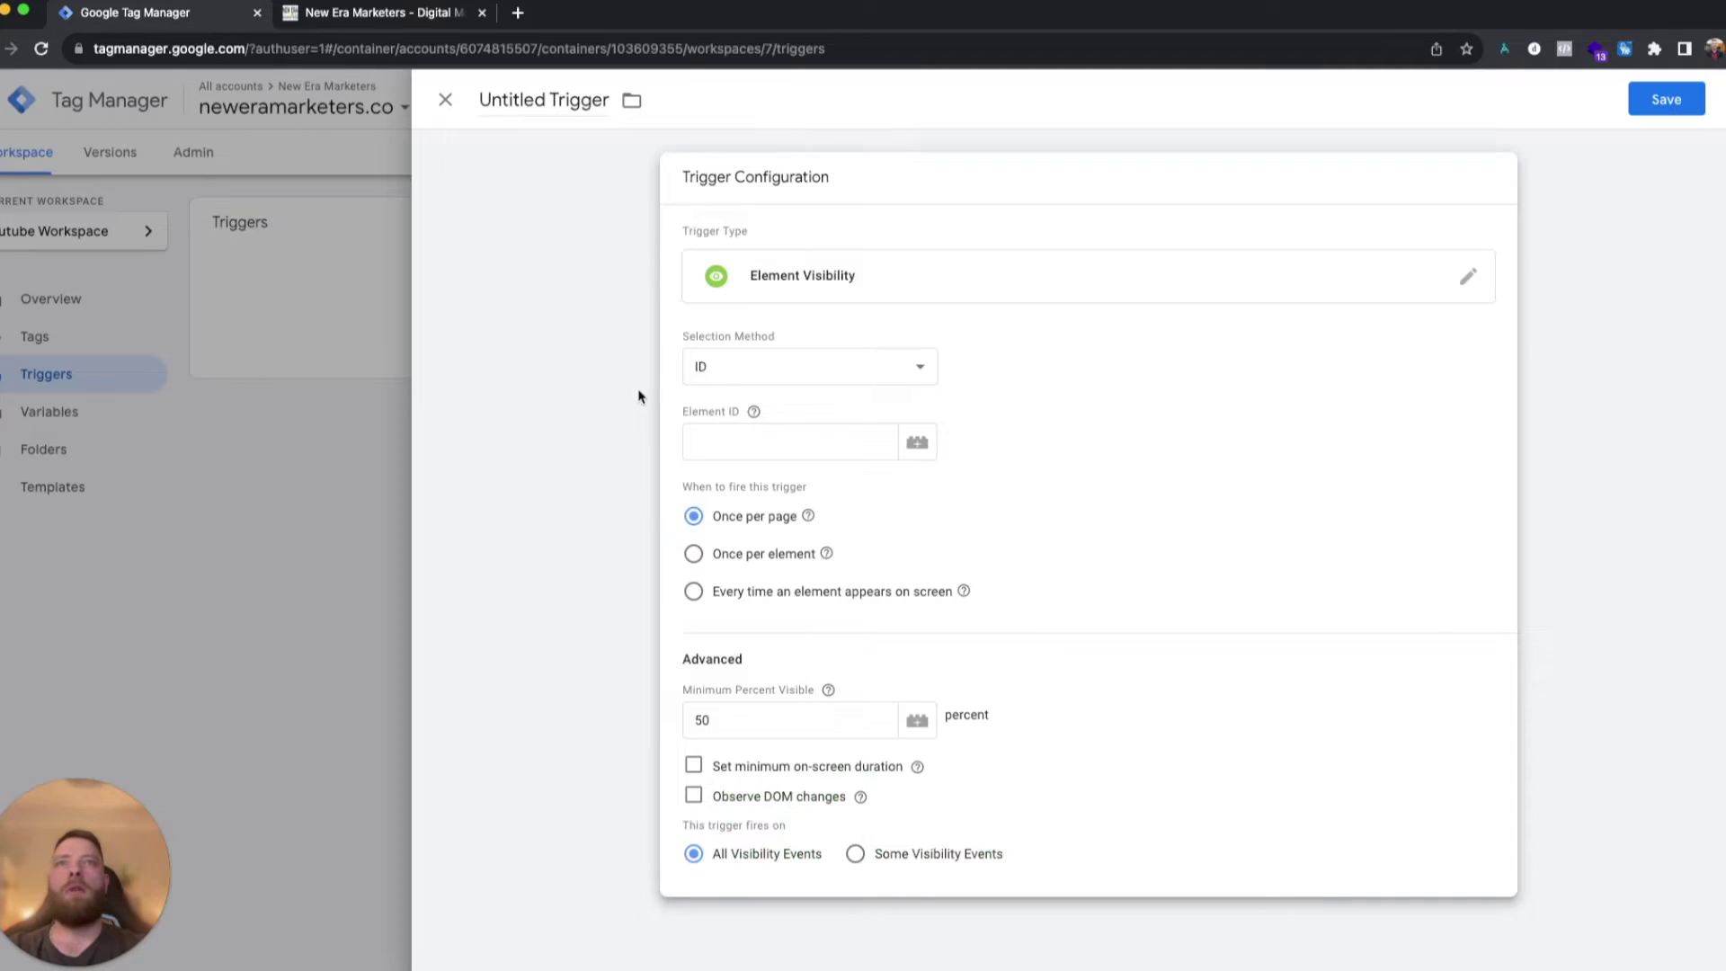
click(751, 374)
click(737, 389)
click(733, 442)
key(ctrl+v)
click(980, 437)
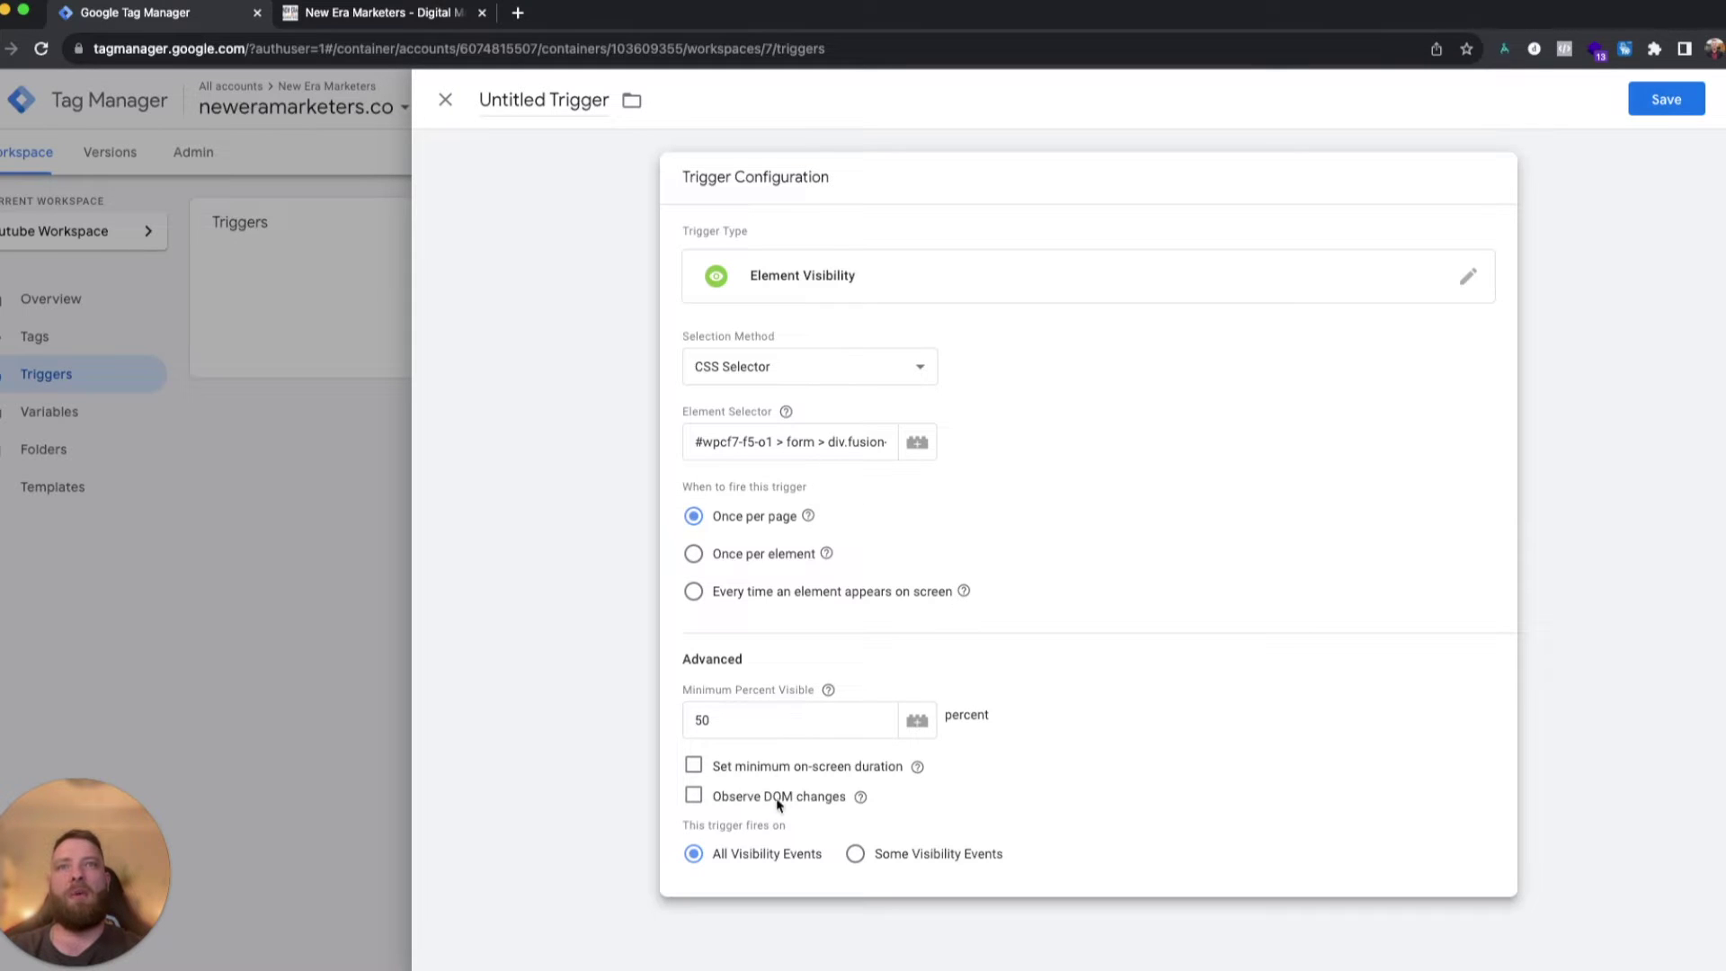
Enable Observe DOM changes for the trigger and look at the thank-you message on the website's form.
click(694, 798)
scroll(1121, 764, down, 2)
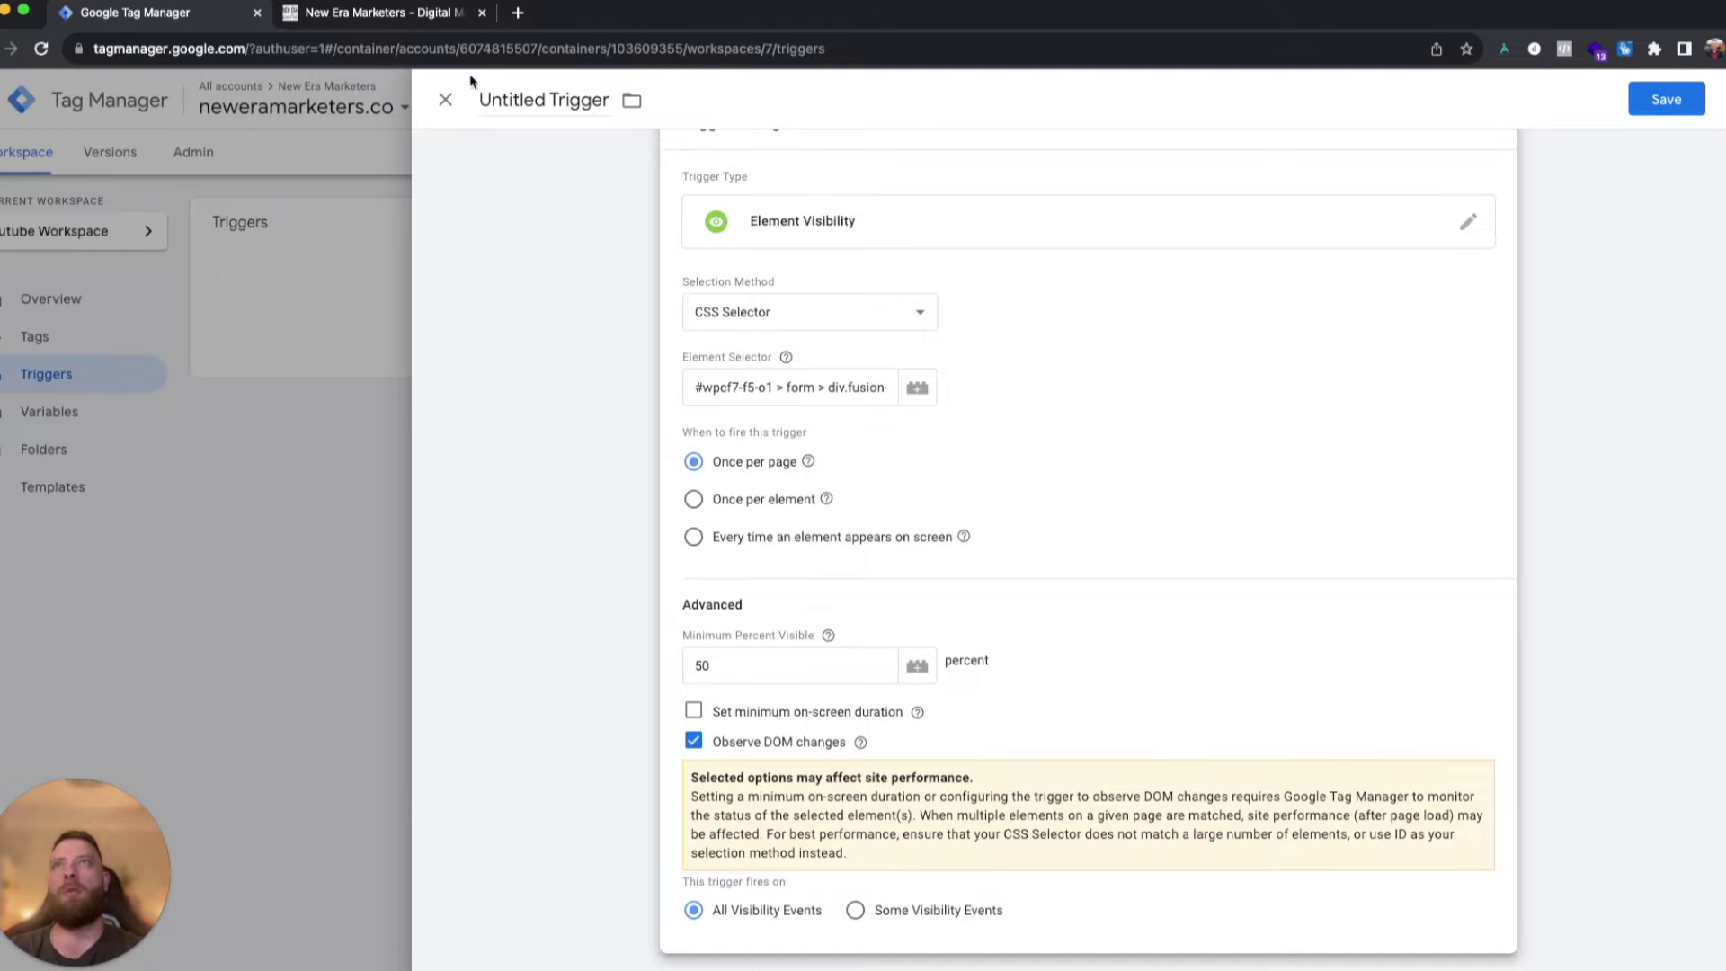
click(416, 24)
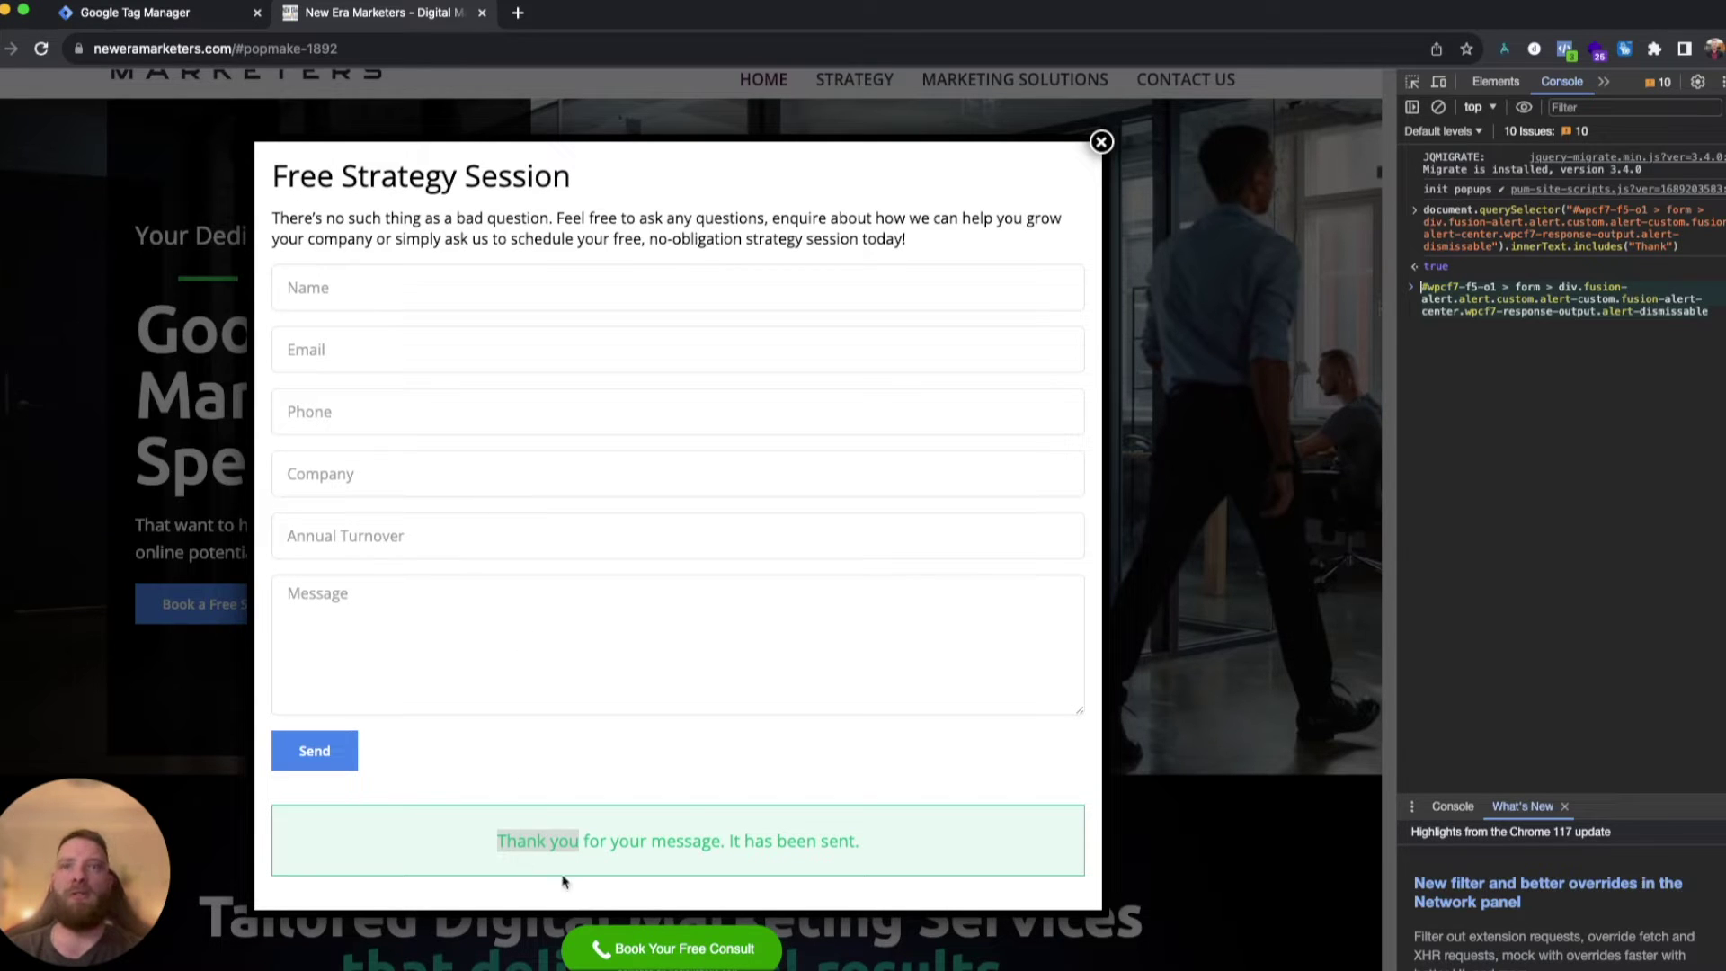
click(139, 14)
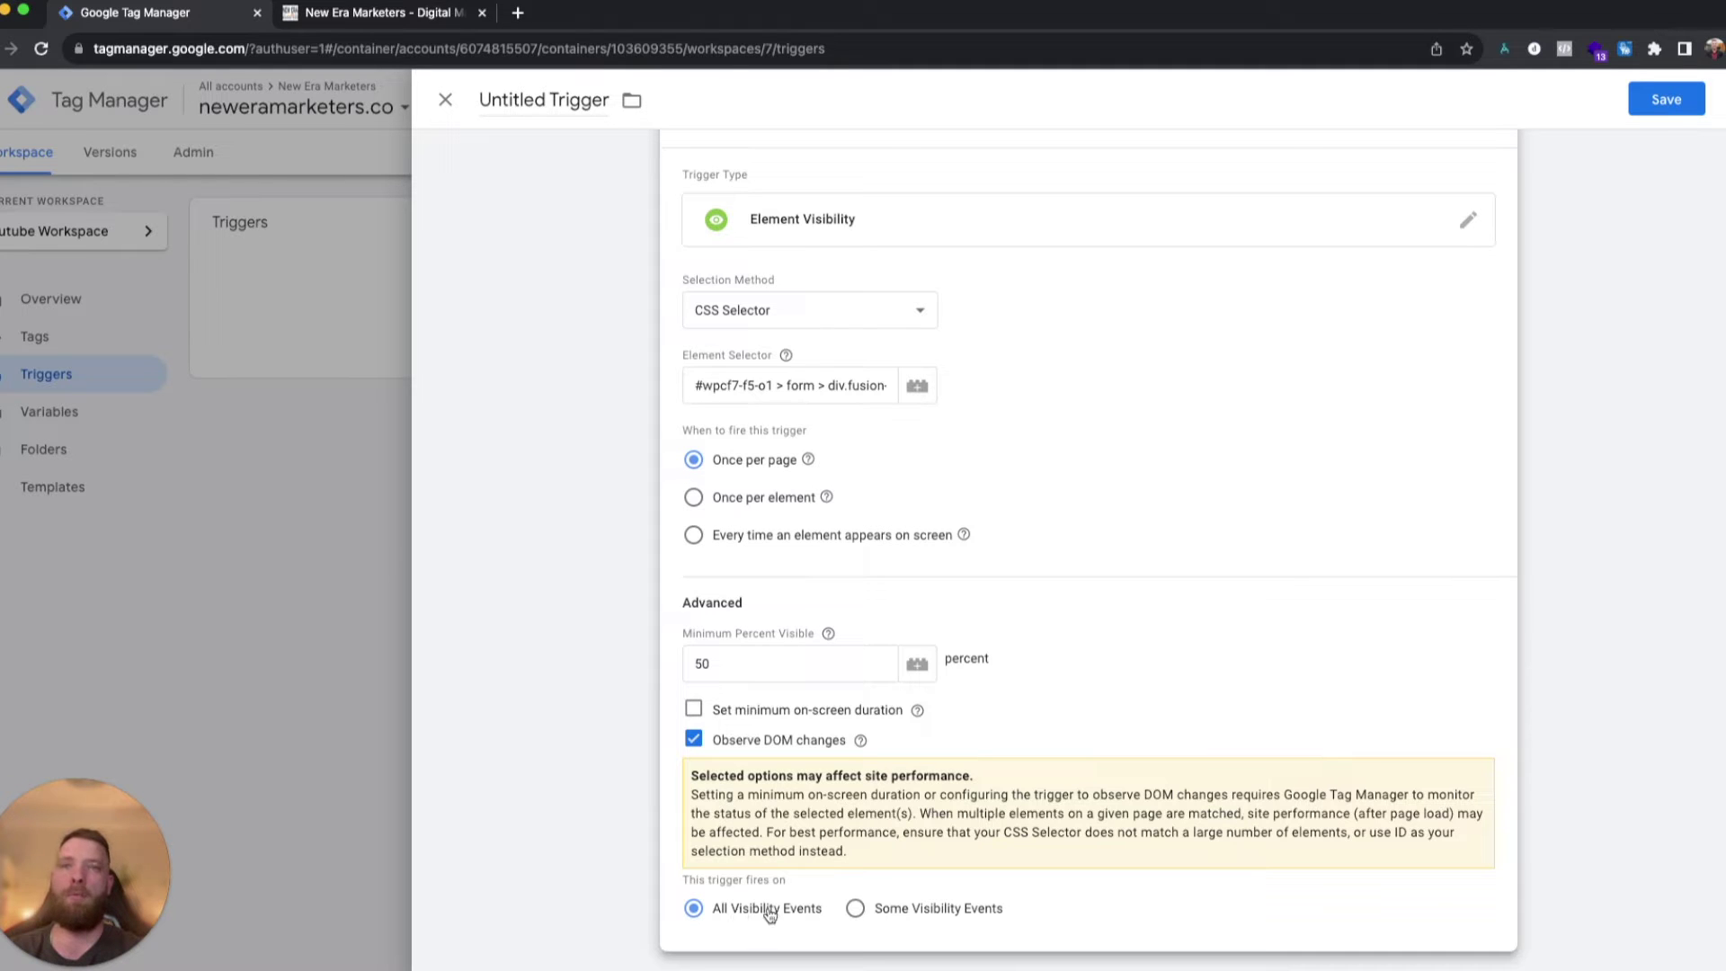
Restrict the trigger to Some Visibility Events with the condition Text Variable equals true.
click(900, 910)
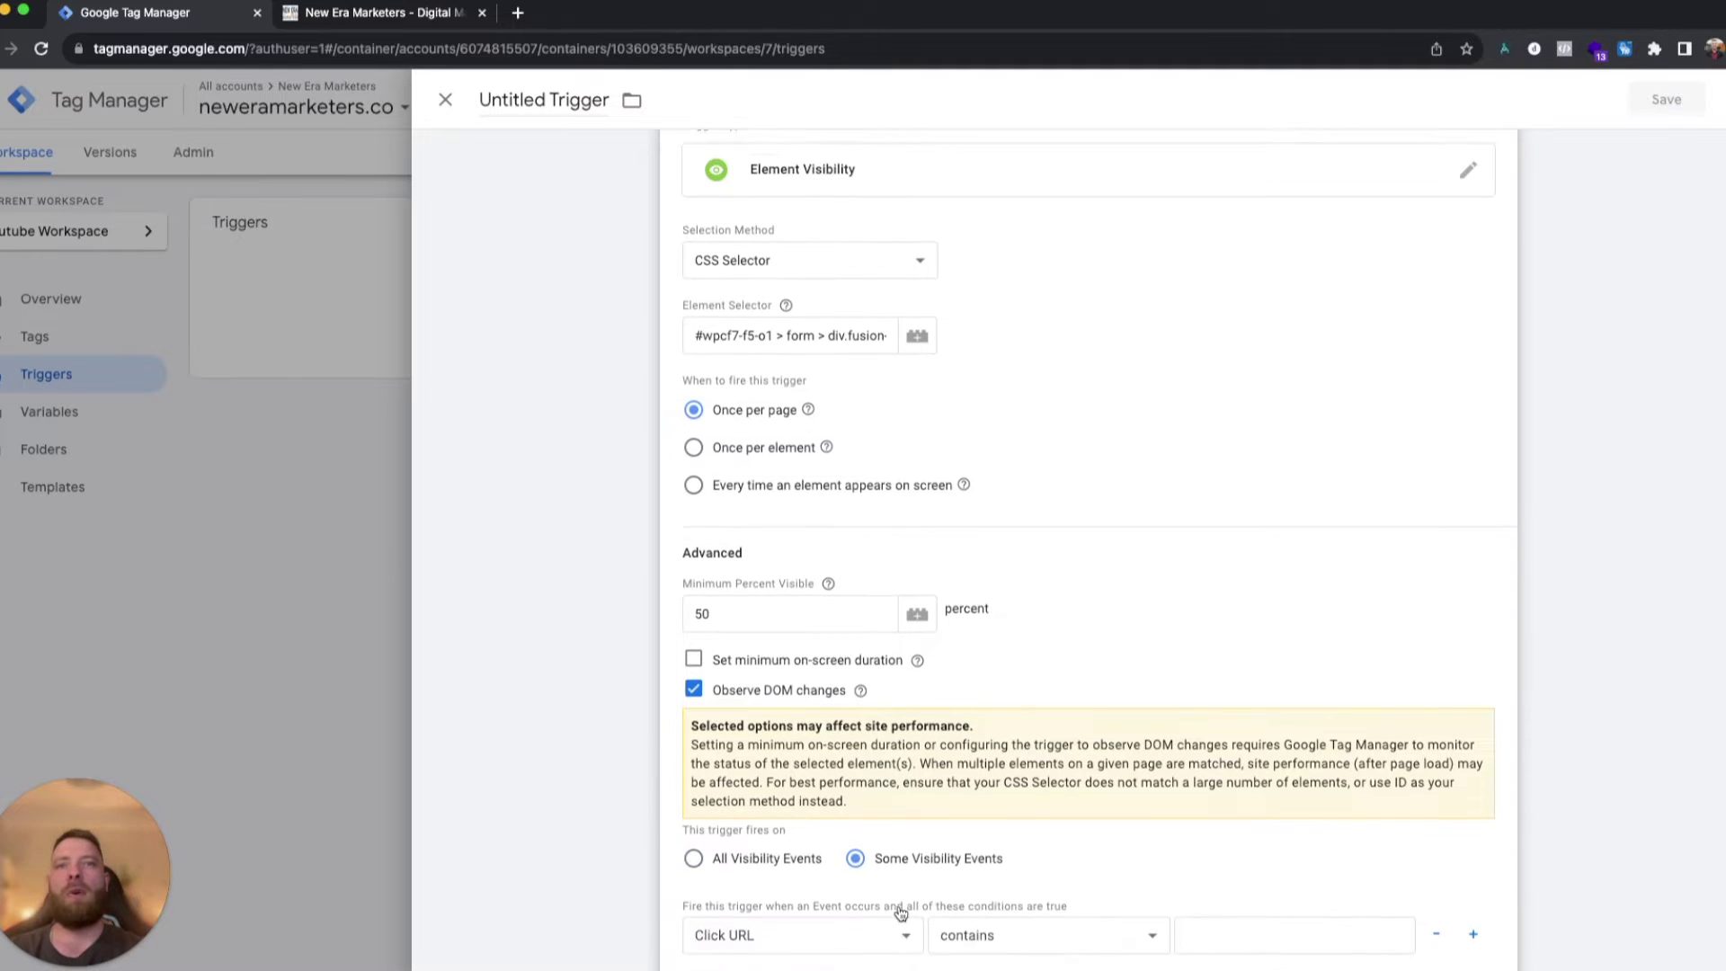
click(843, 909)
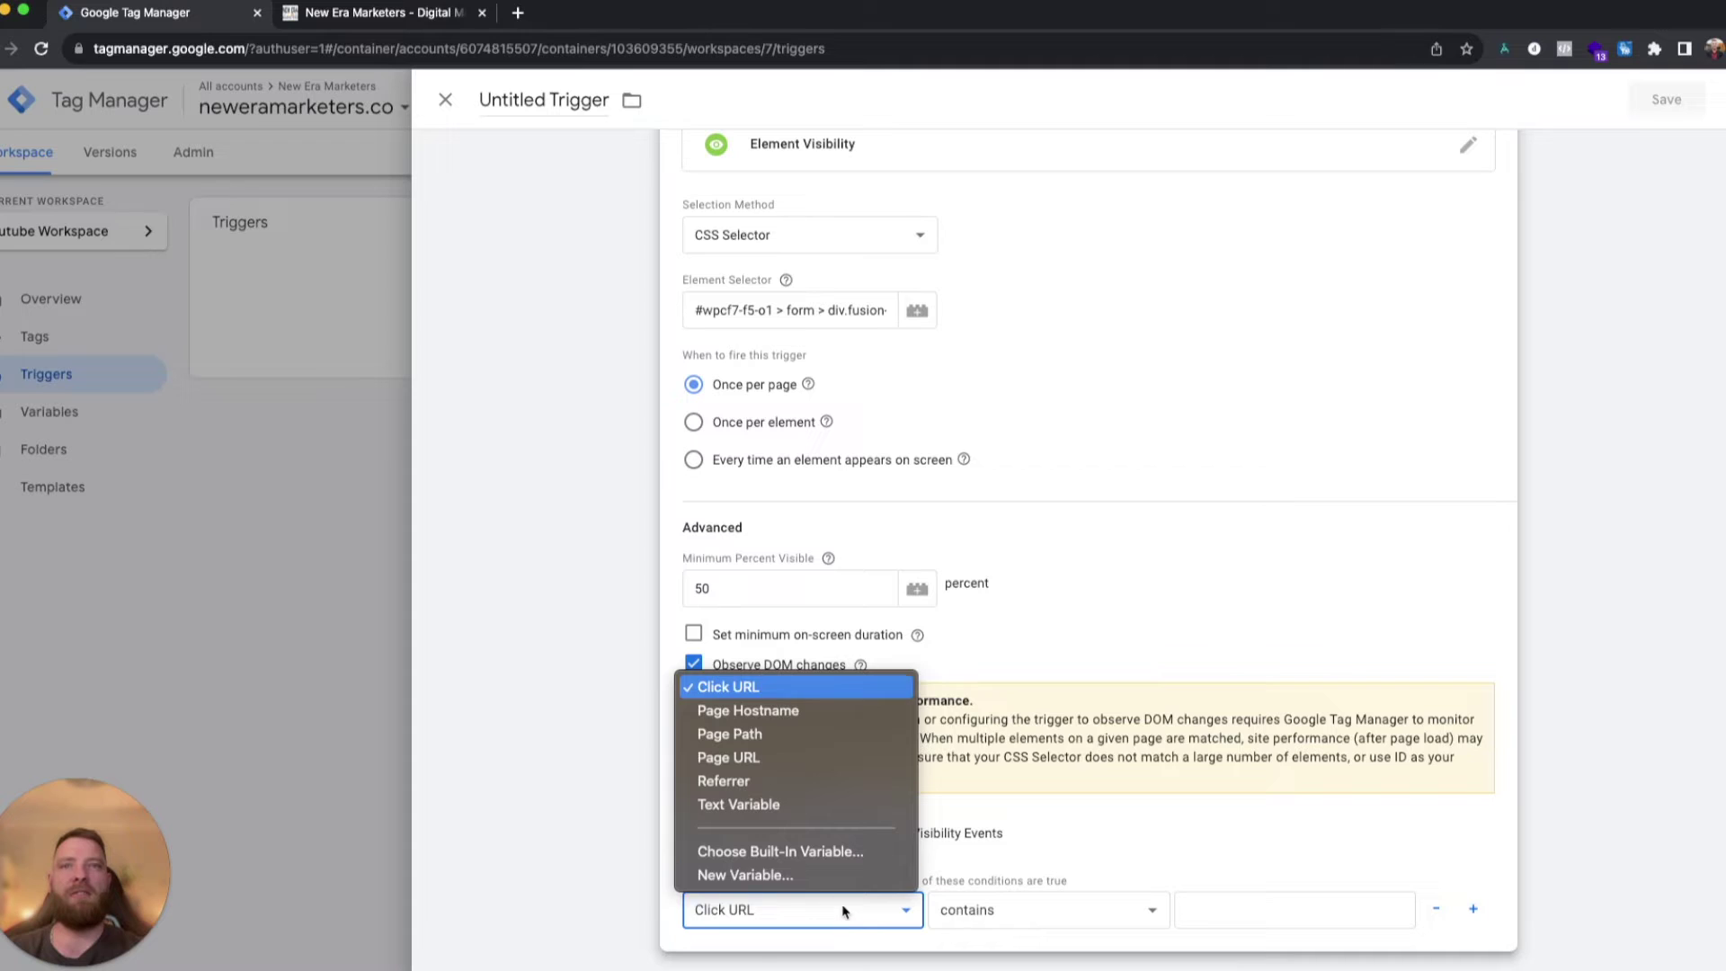
click(745, 806)
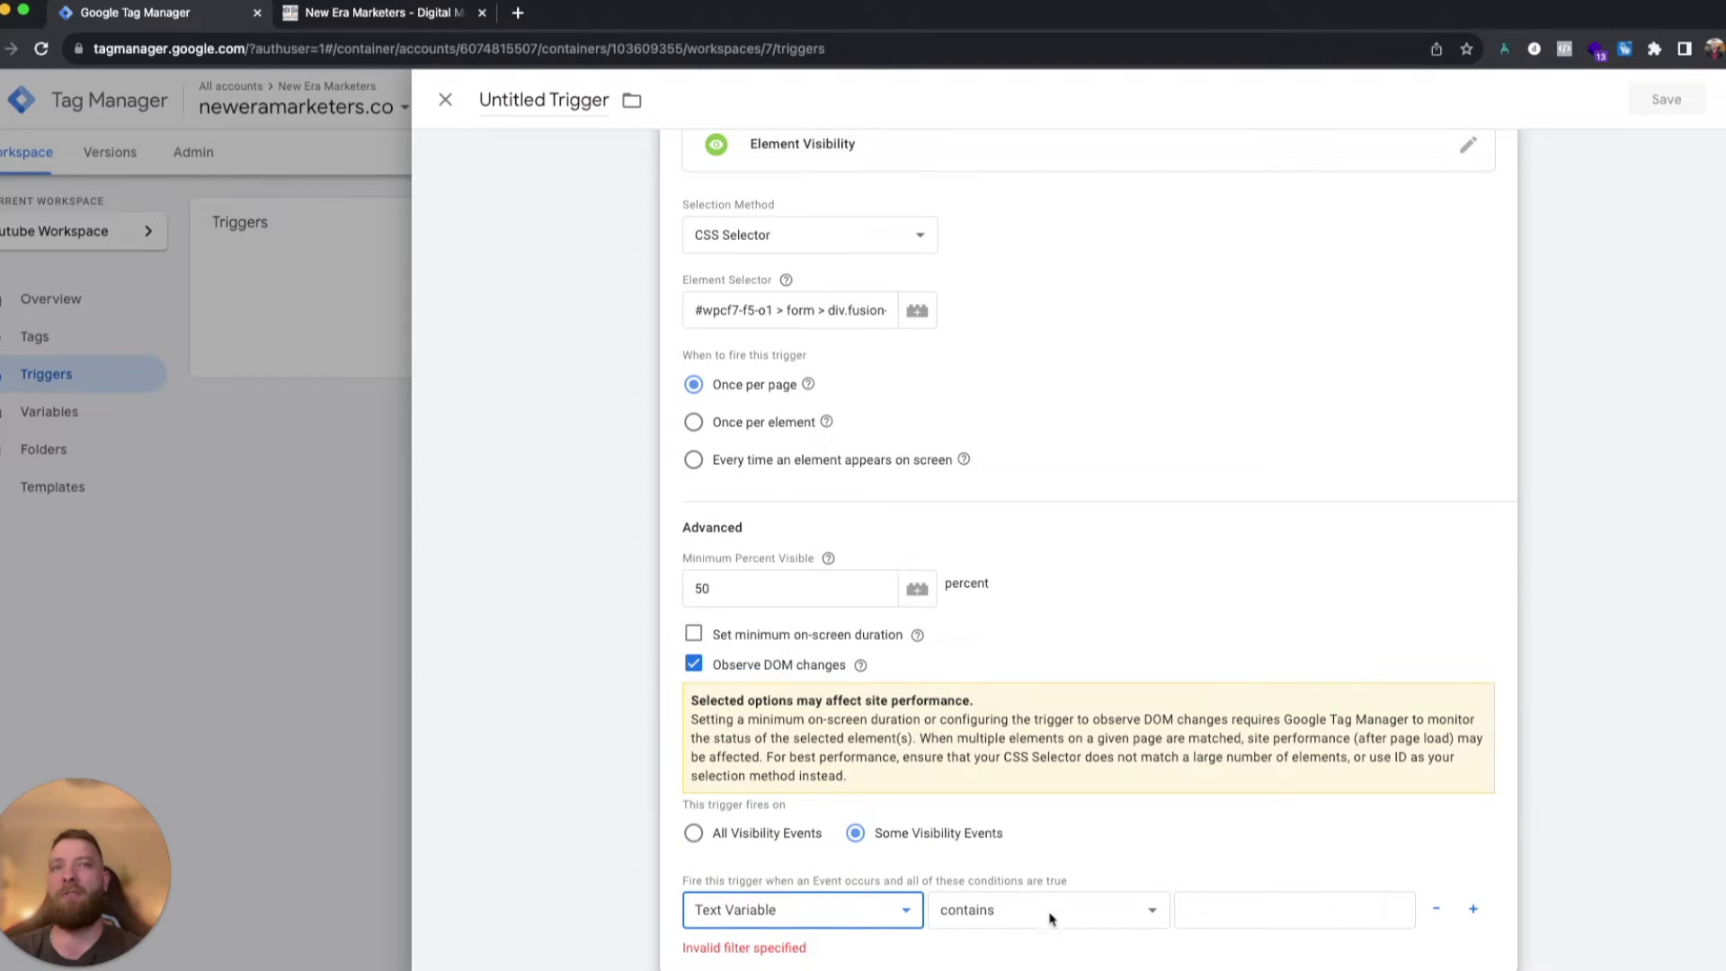
click(1132, 914)
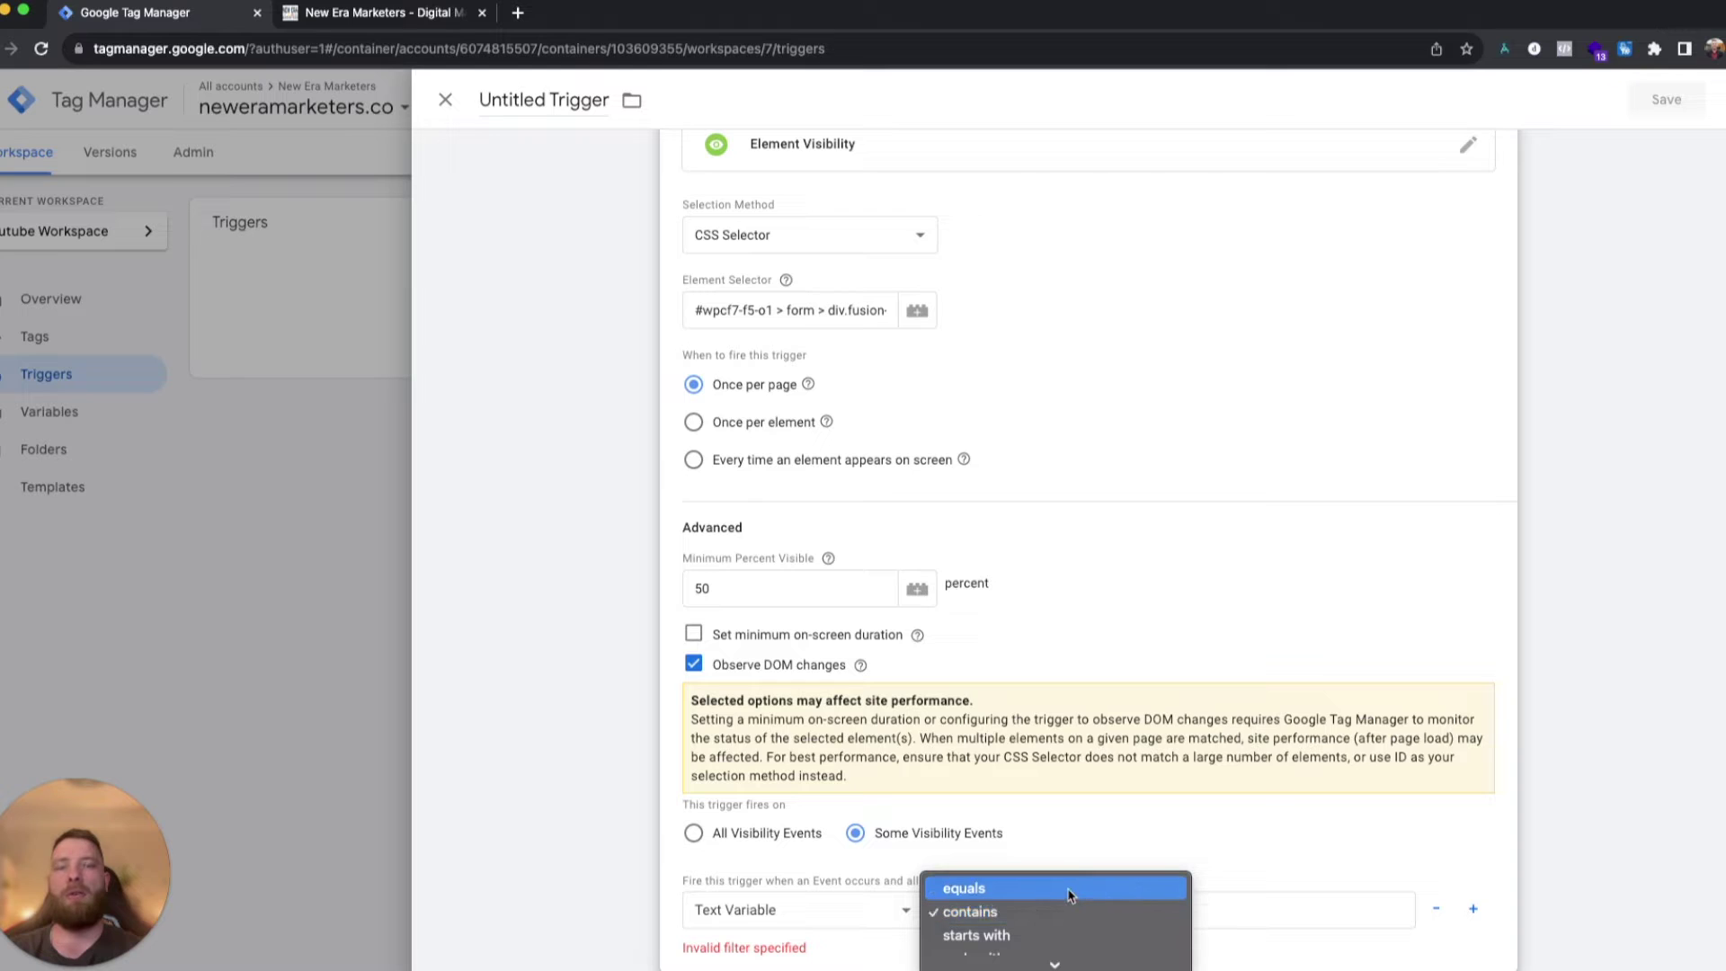
click(1070, 893)
click(1219, 914)
text(tur)
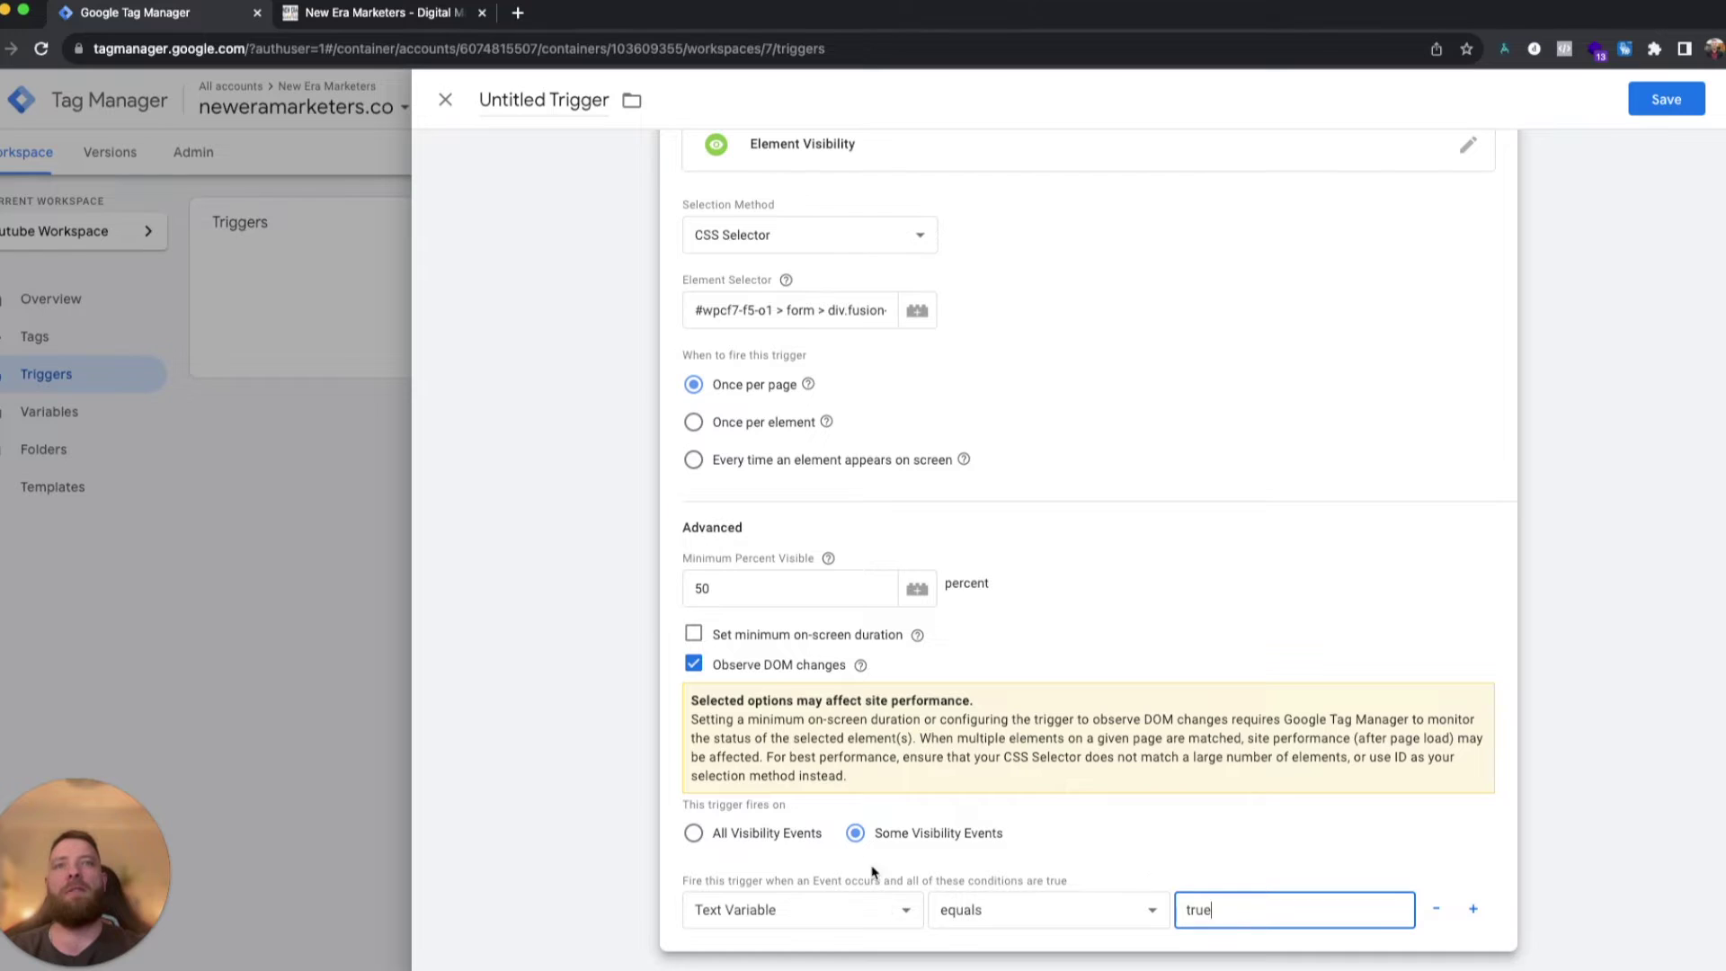
Review the trigger's element selector and firing condition, and compare them with the console output on the website.
scroll(793, 568, up, 1)
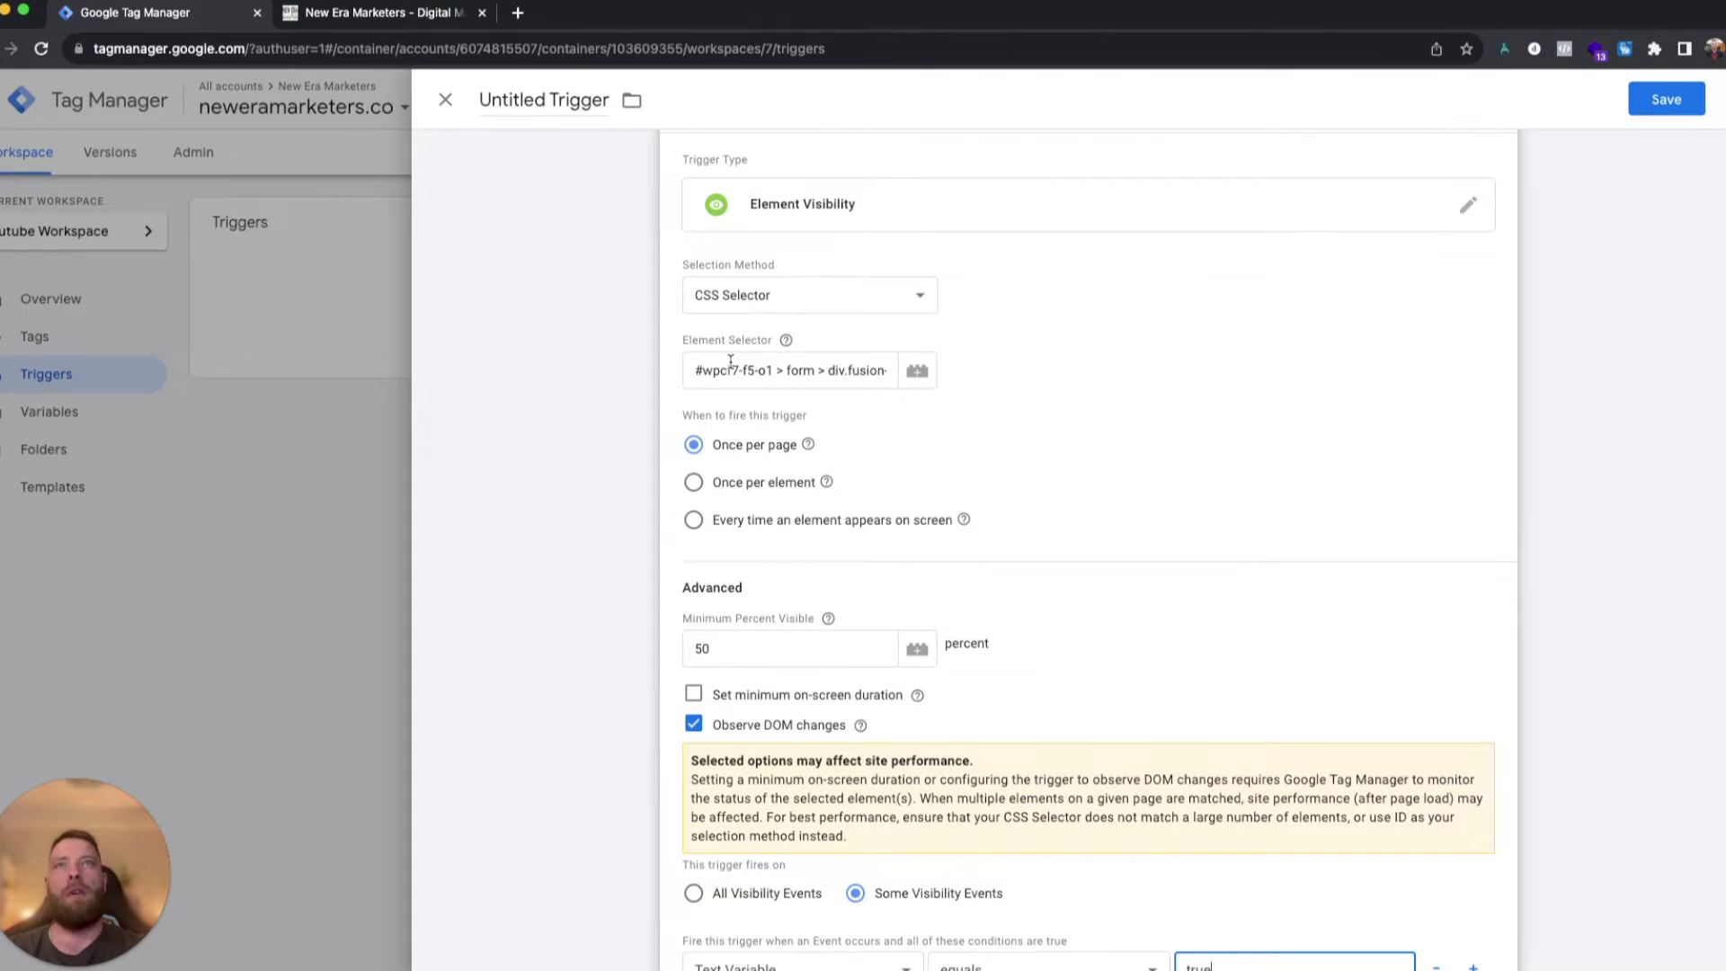
scroll(809, 539, down, 1)
click(792, 733)
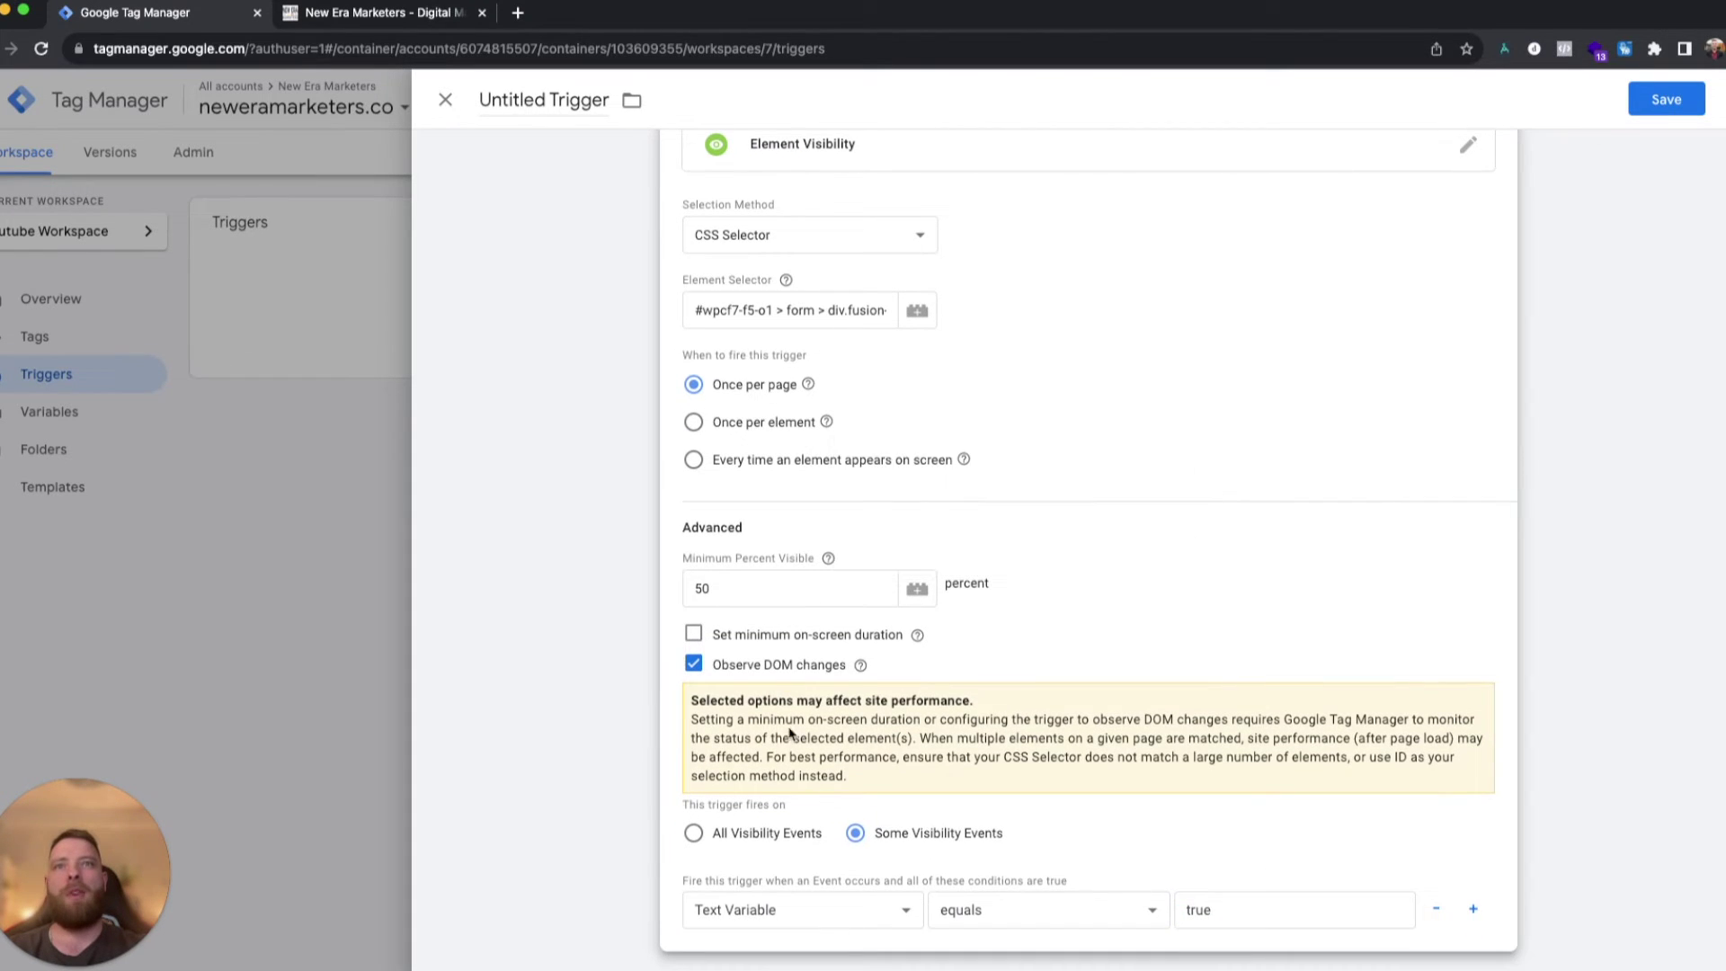
click(1290, 916)
click(337, 11)
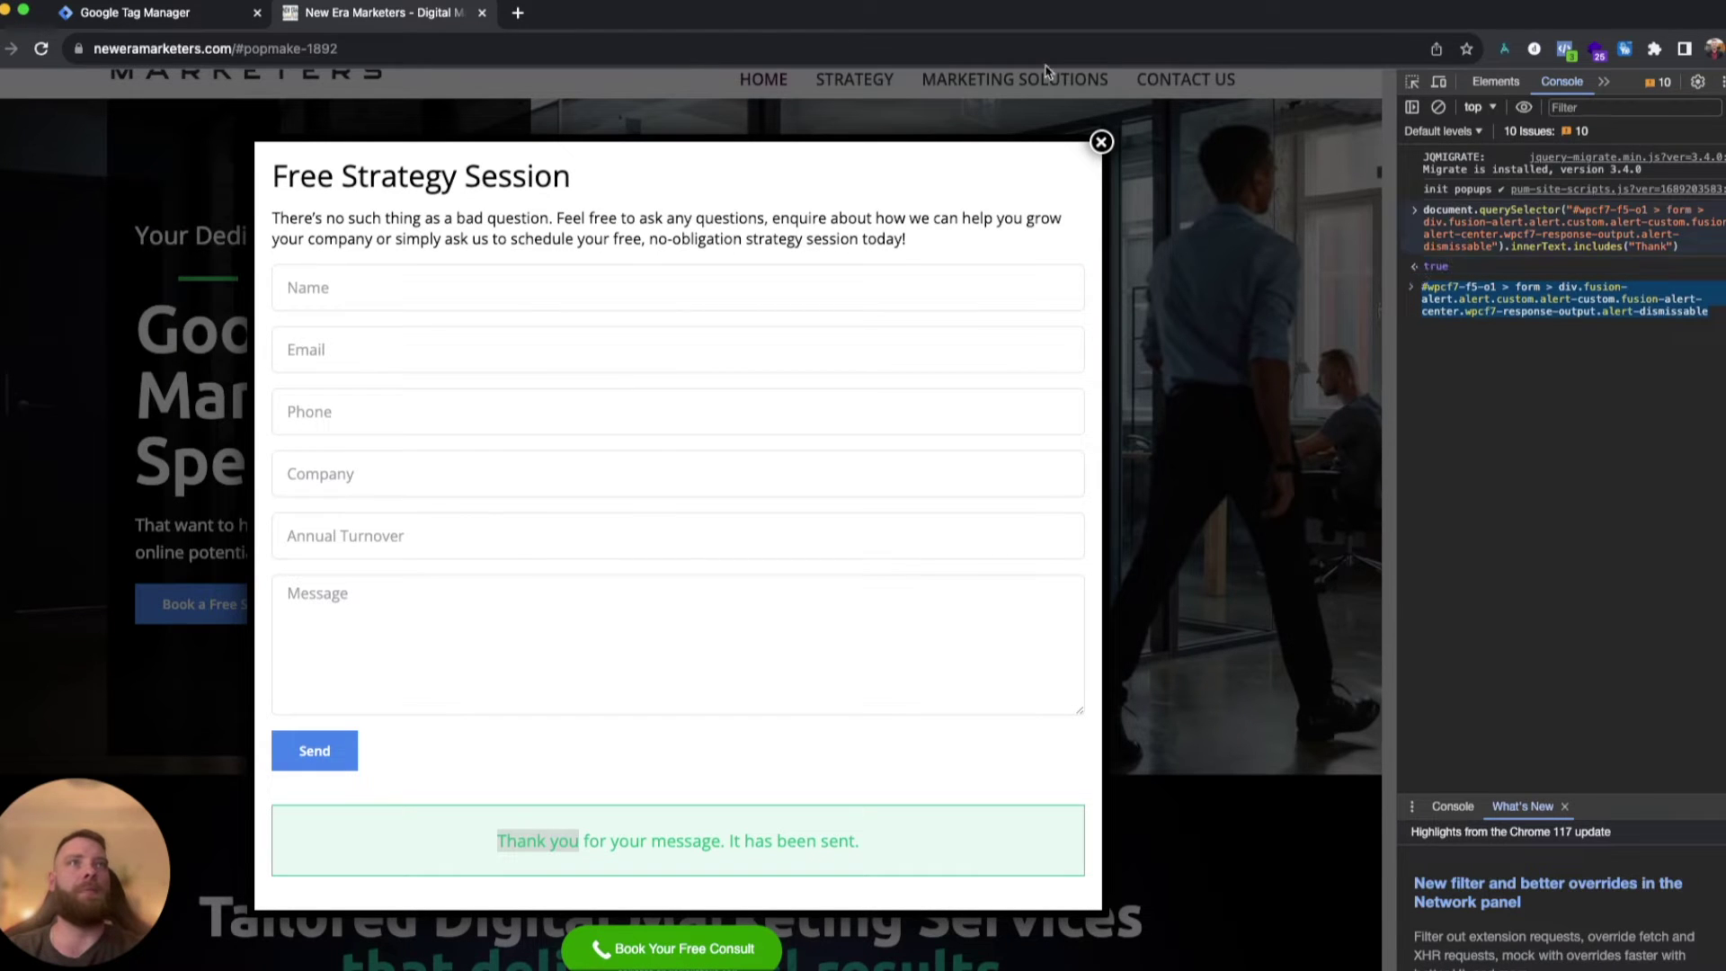
click(184, 12)
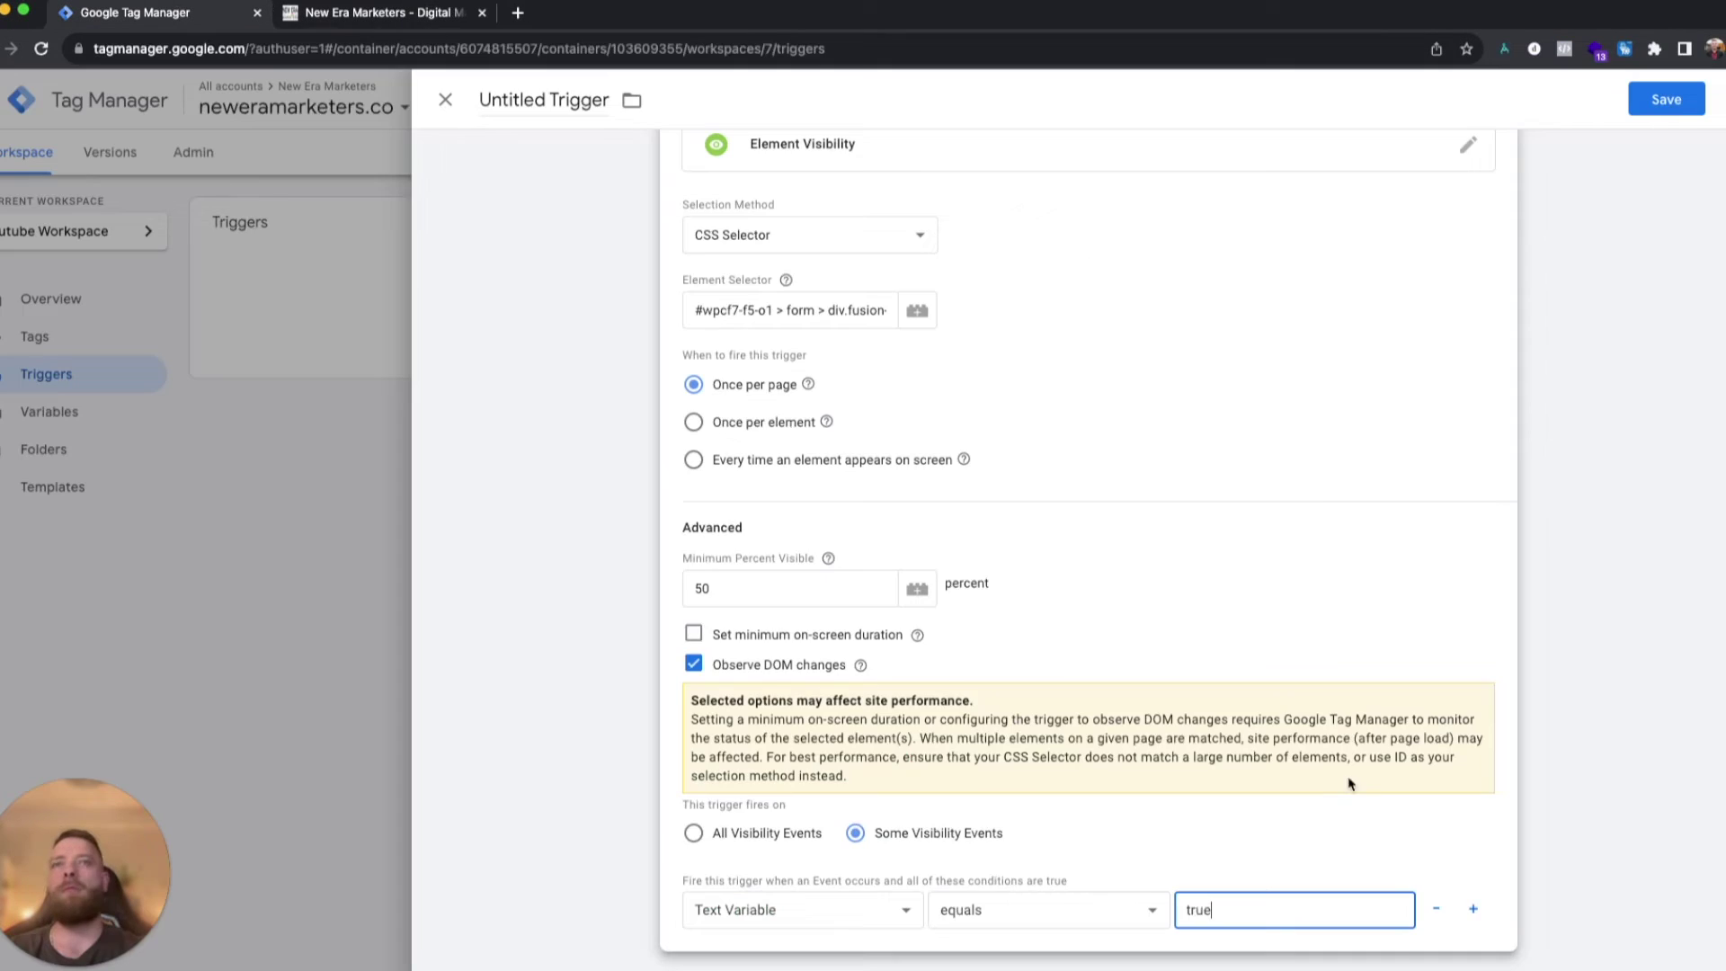
Name the trigger Thank you message Trigger and save it.
double_click(506, 100)
text(Thnk)
key(BackSpace)
key(BackSpace)
text(ank you message)
click(1664, 100)
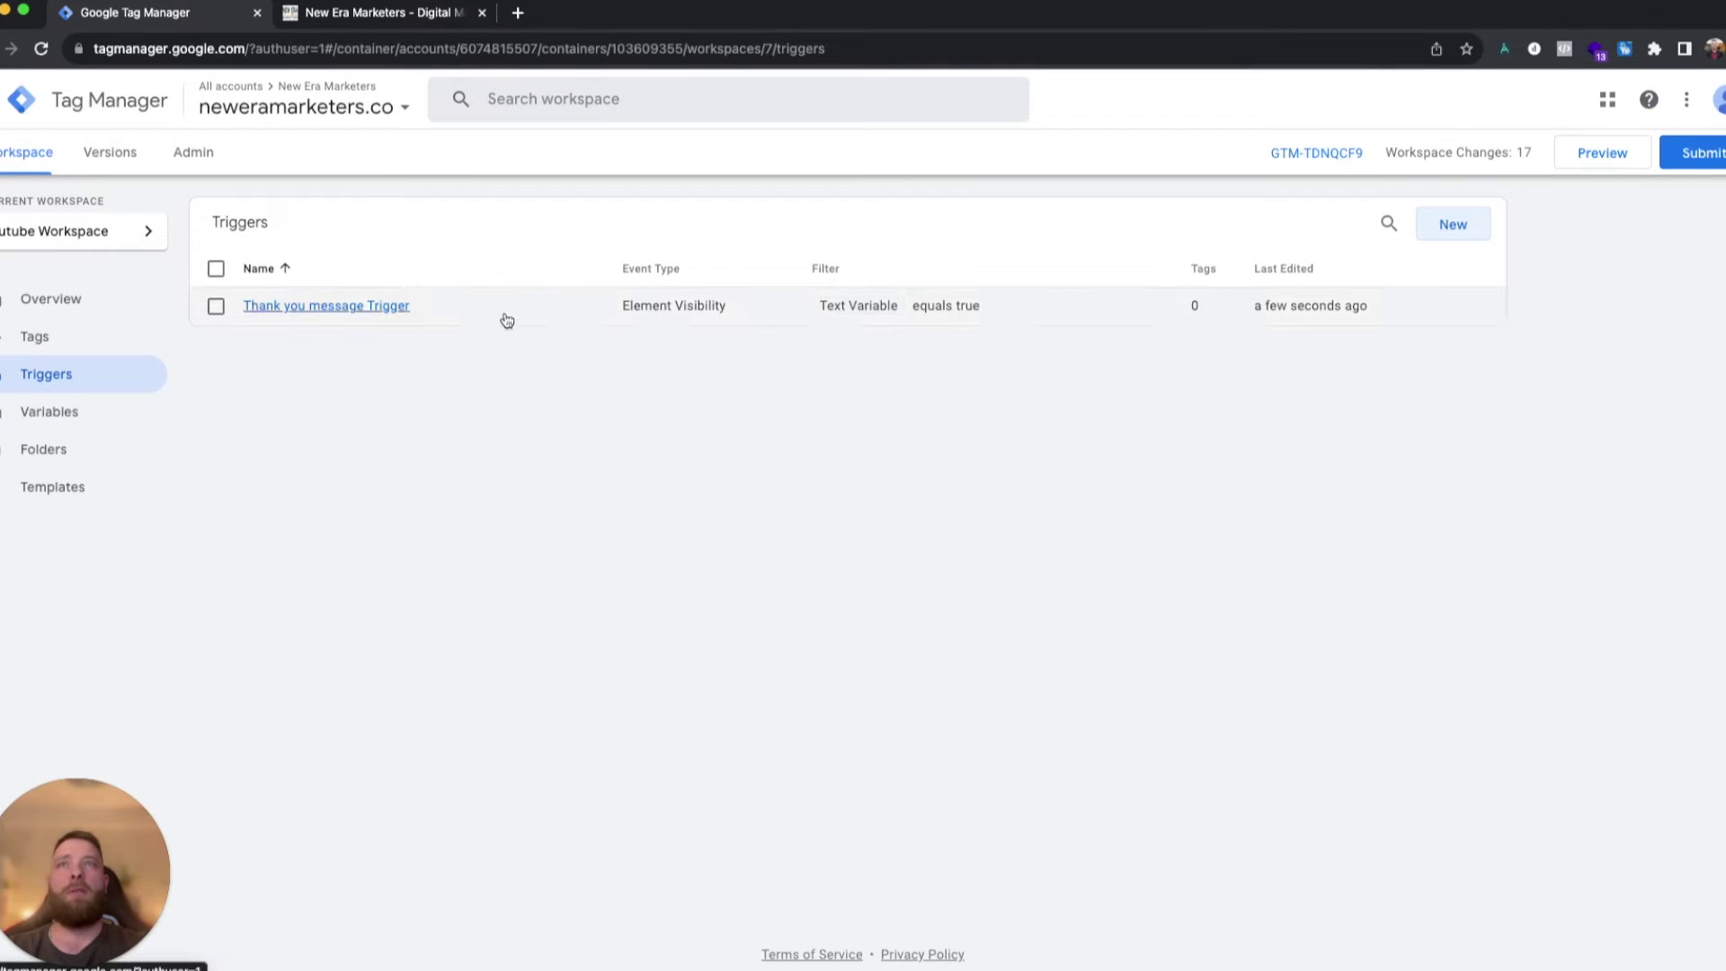
Open the workspace's list of tags.
click(78, 336)
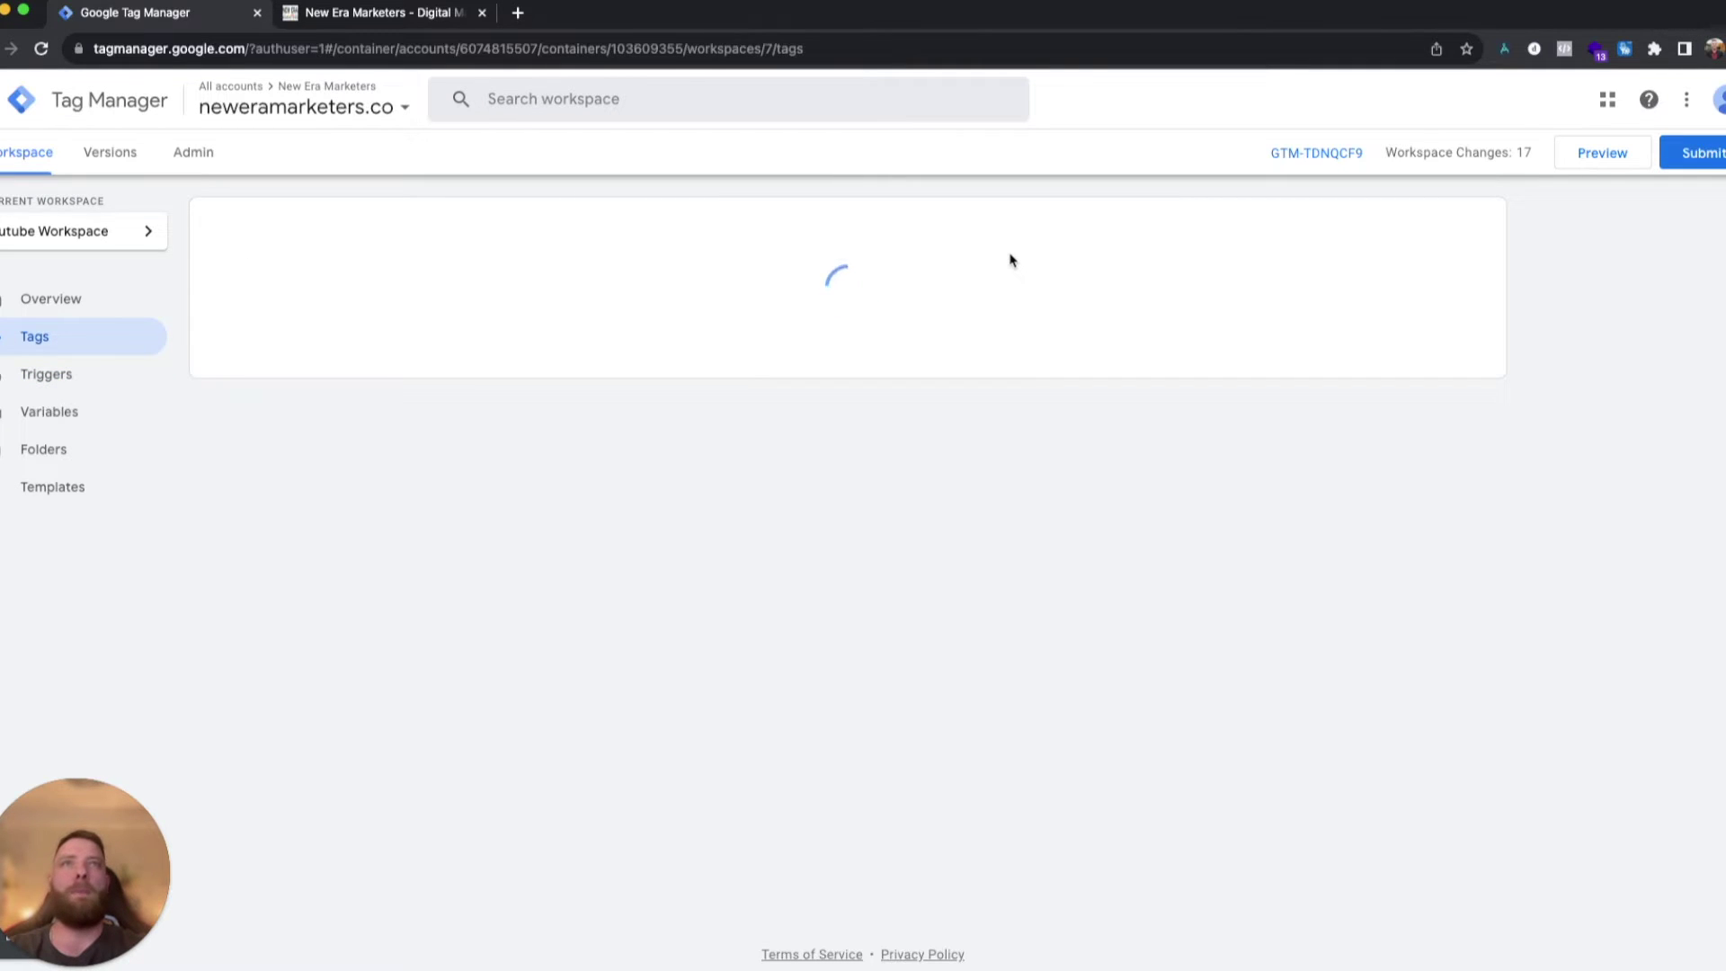
click(1467, 227)
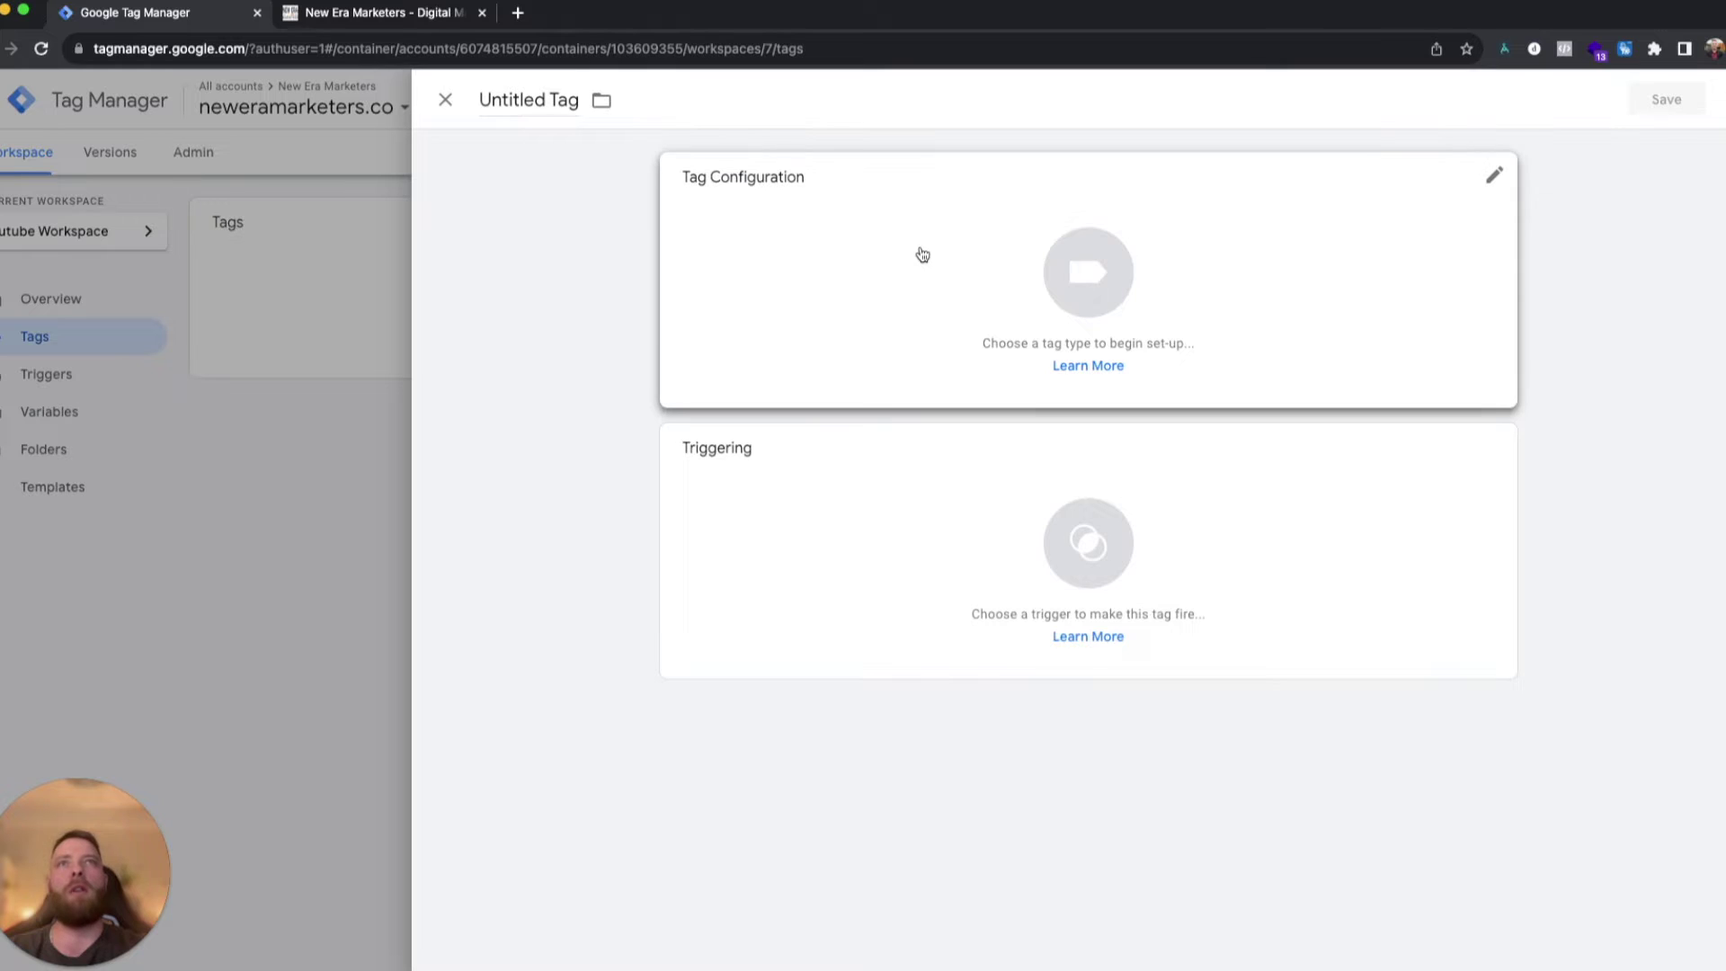
click(921, 254)
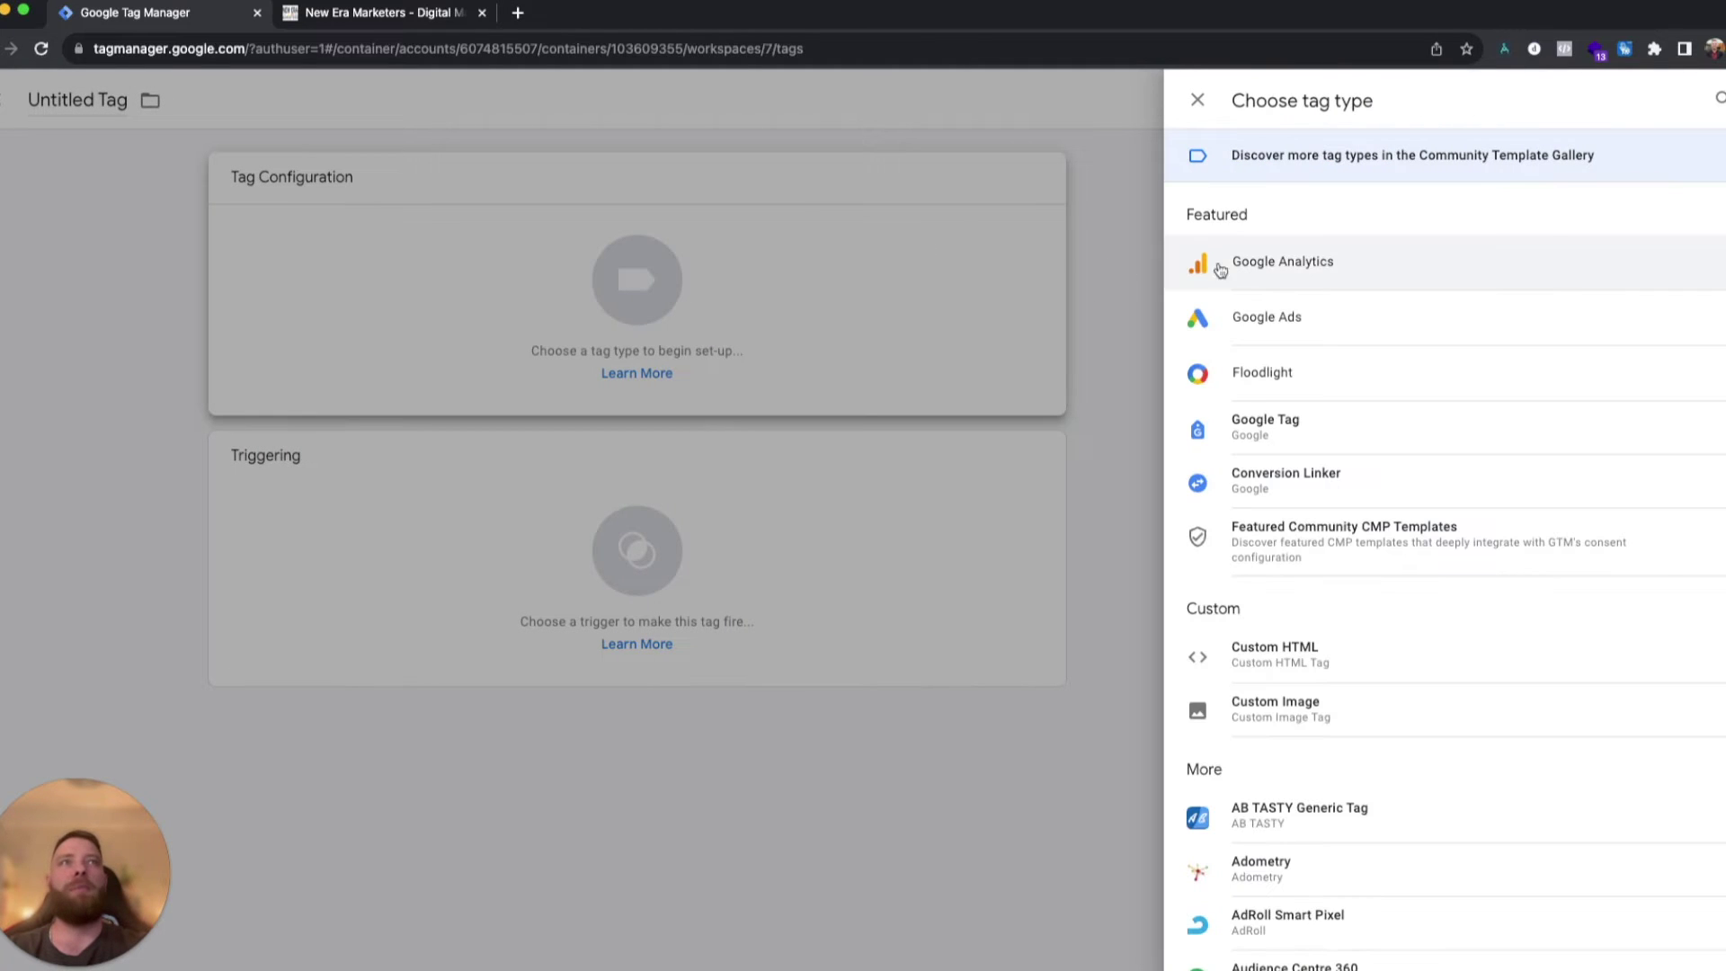
click(1350, 268)
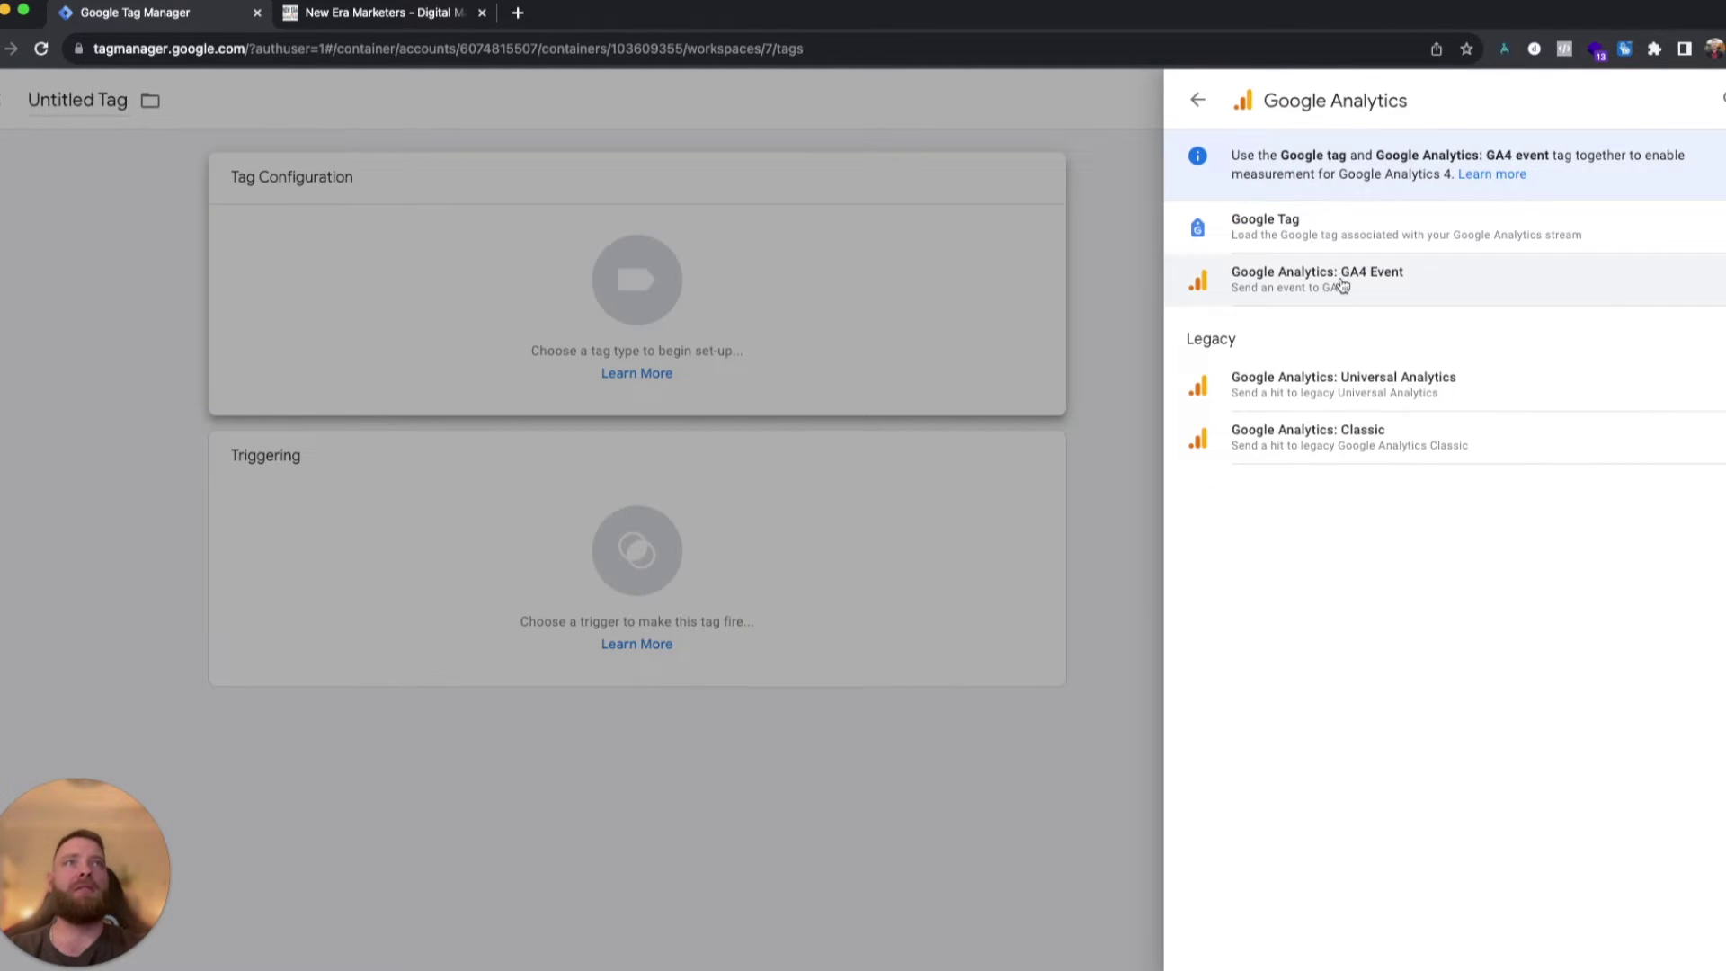
click(1198, 101)
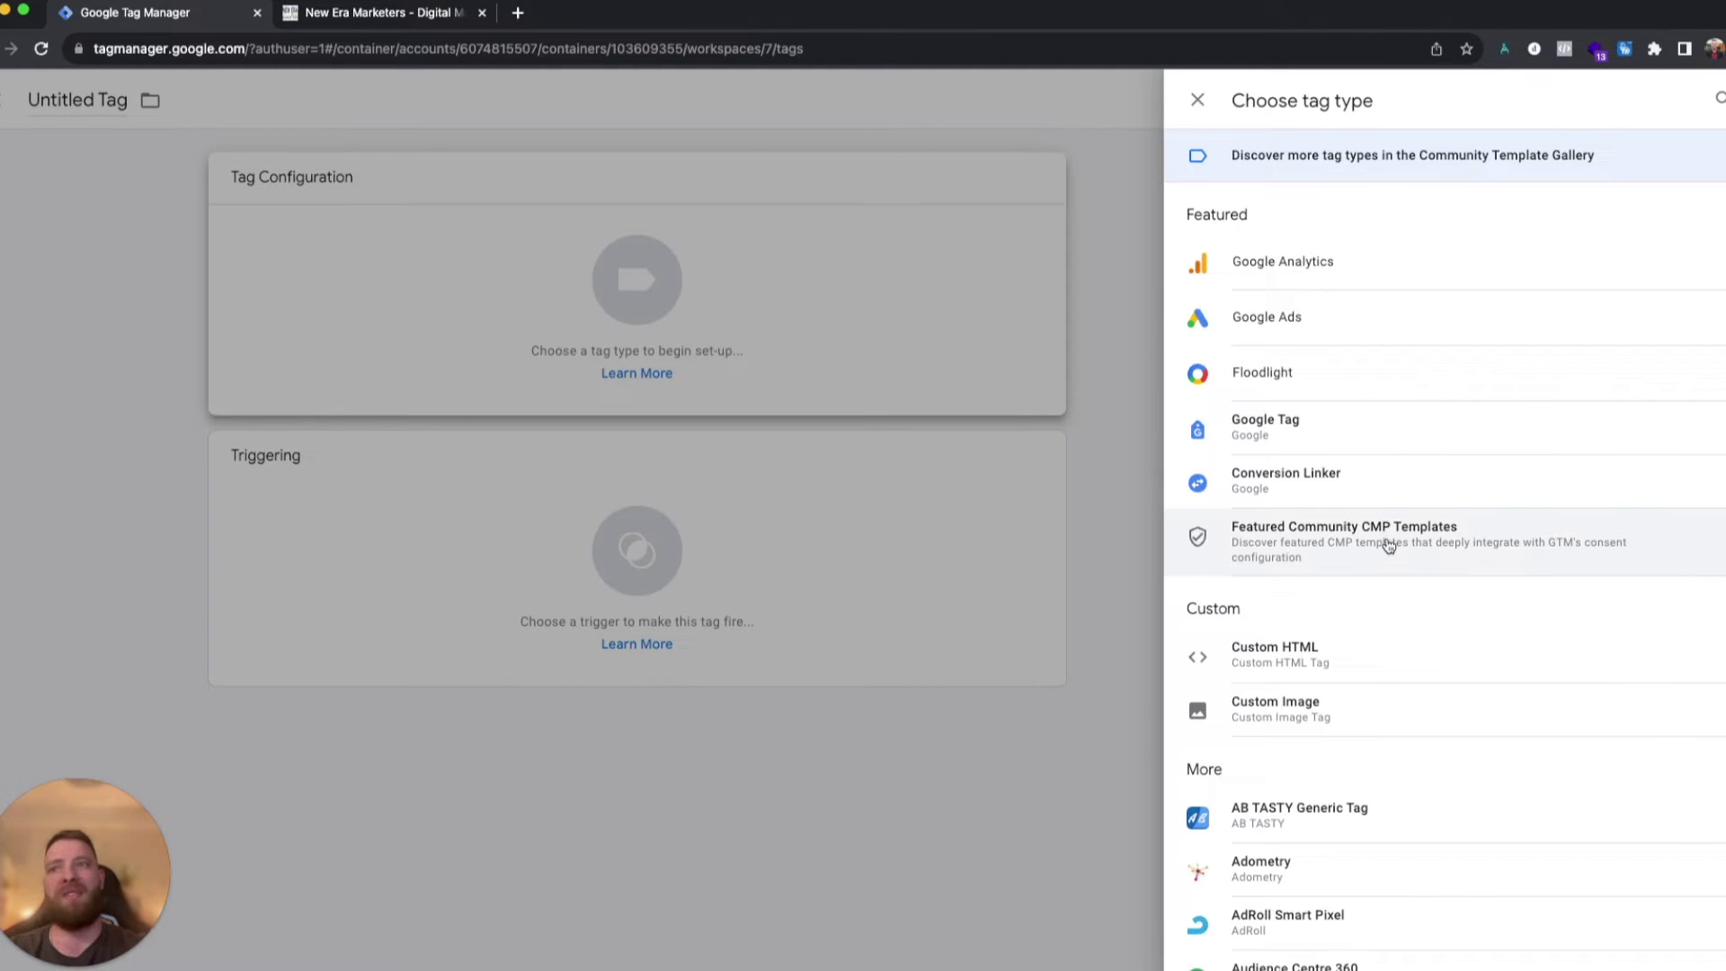
click(1319, 276)
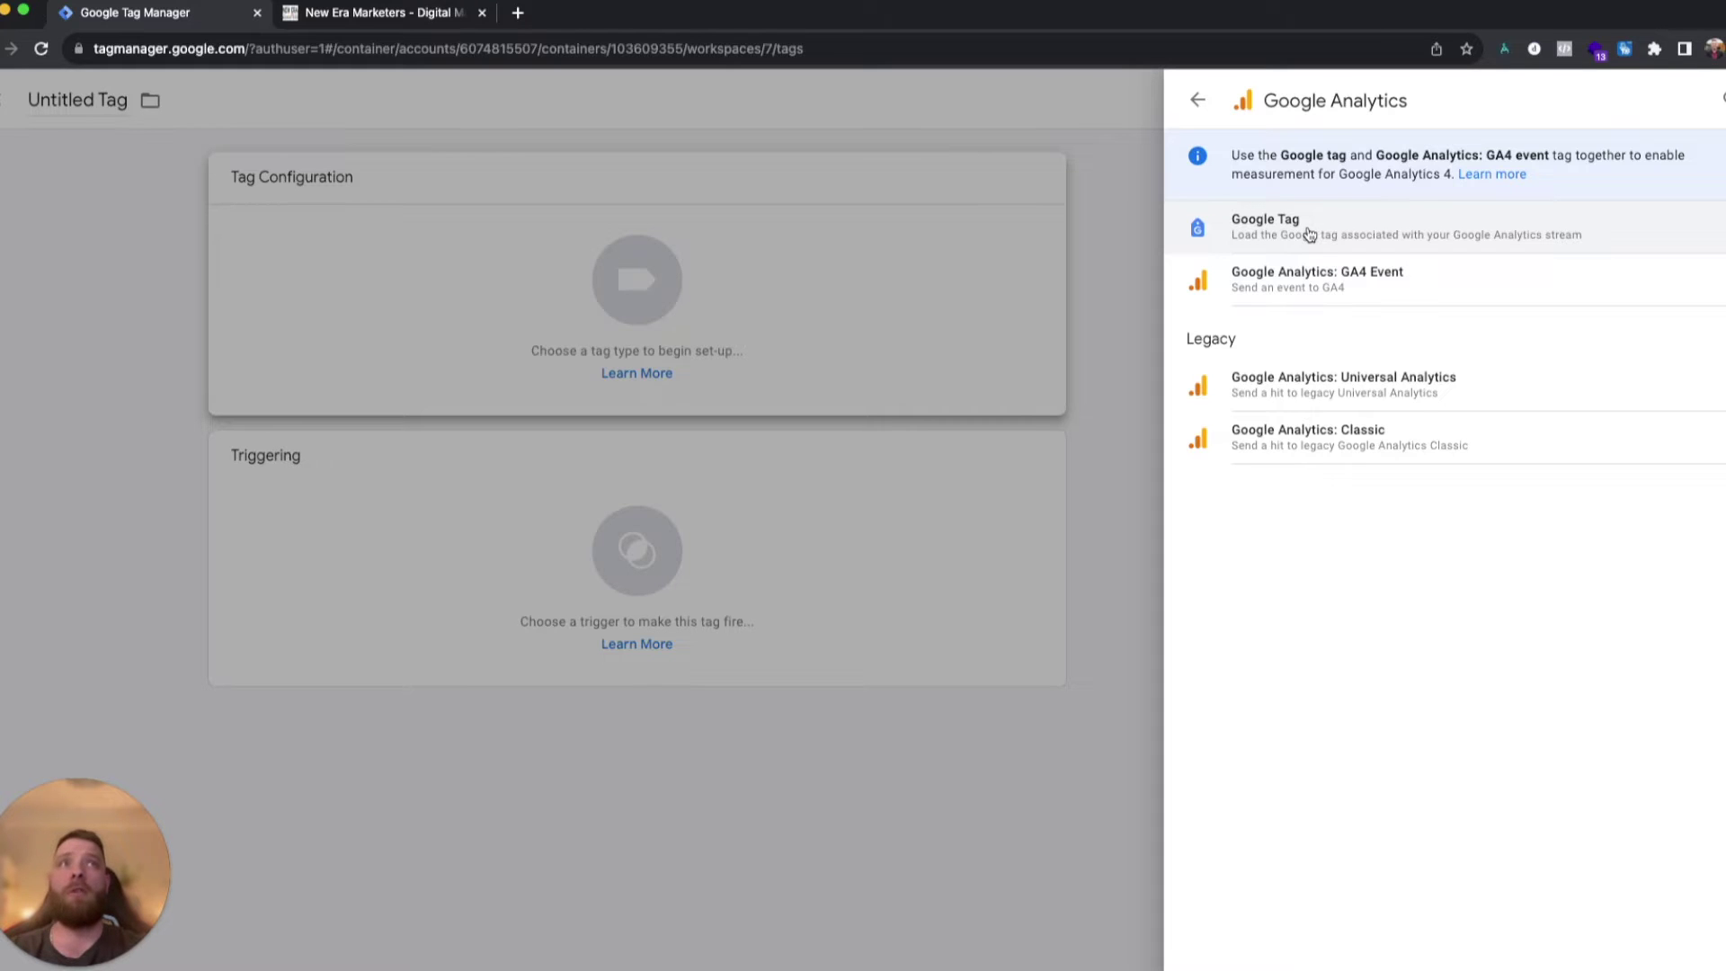
click(1309, 235)
click(791, 369)
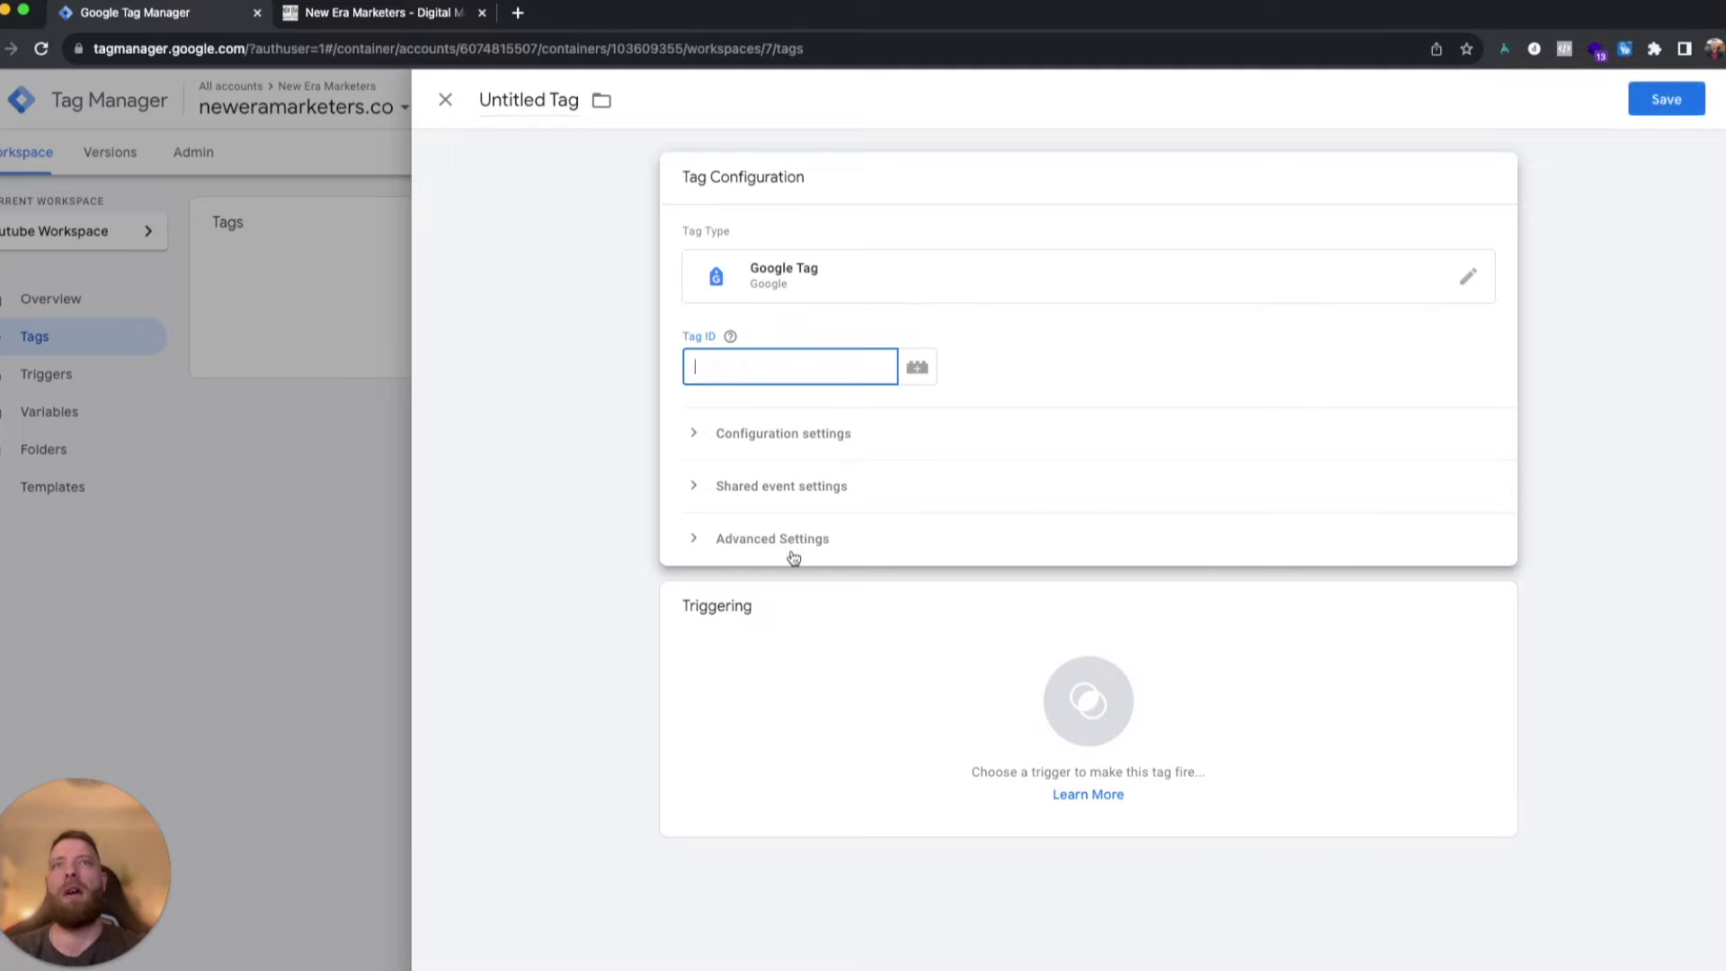
click(446, 104)
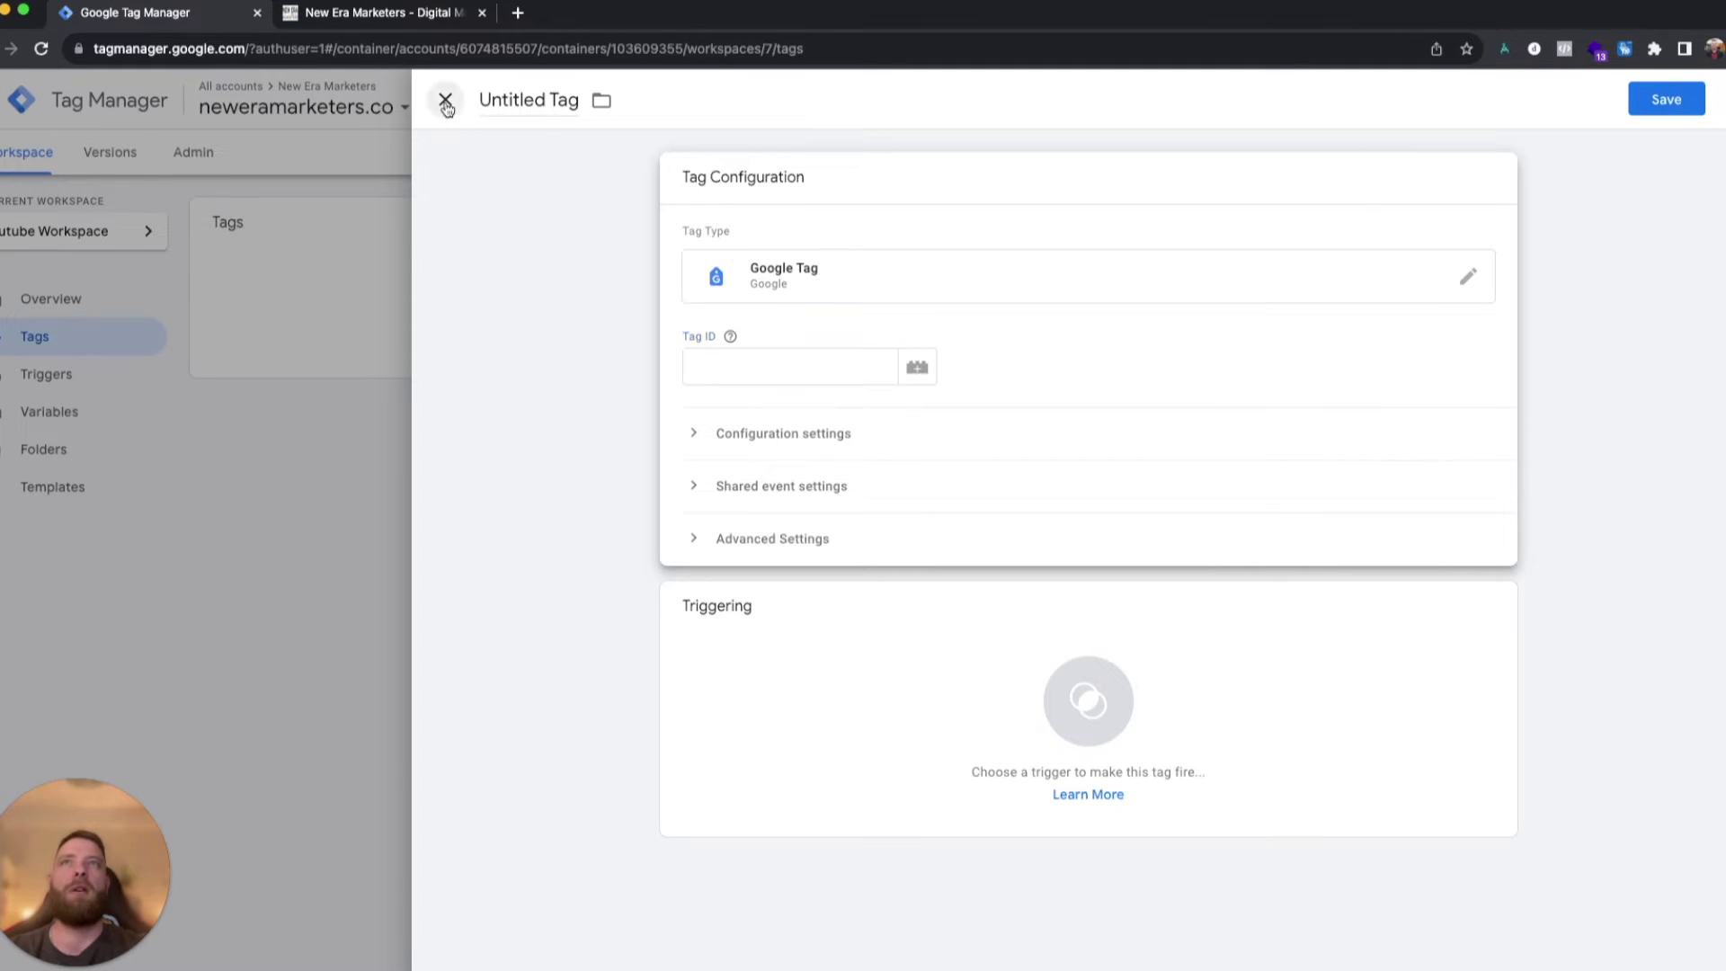
click(1009, 332)
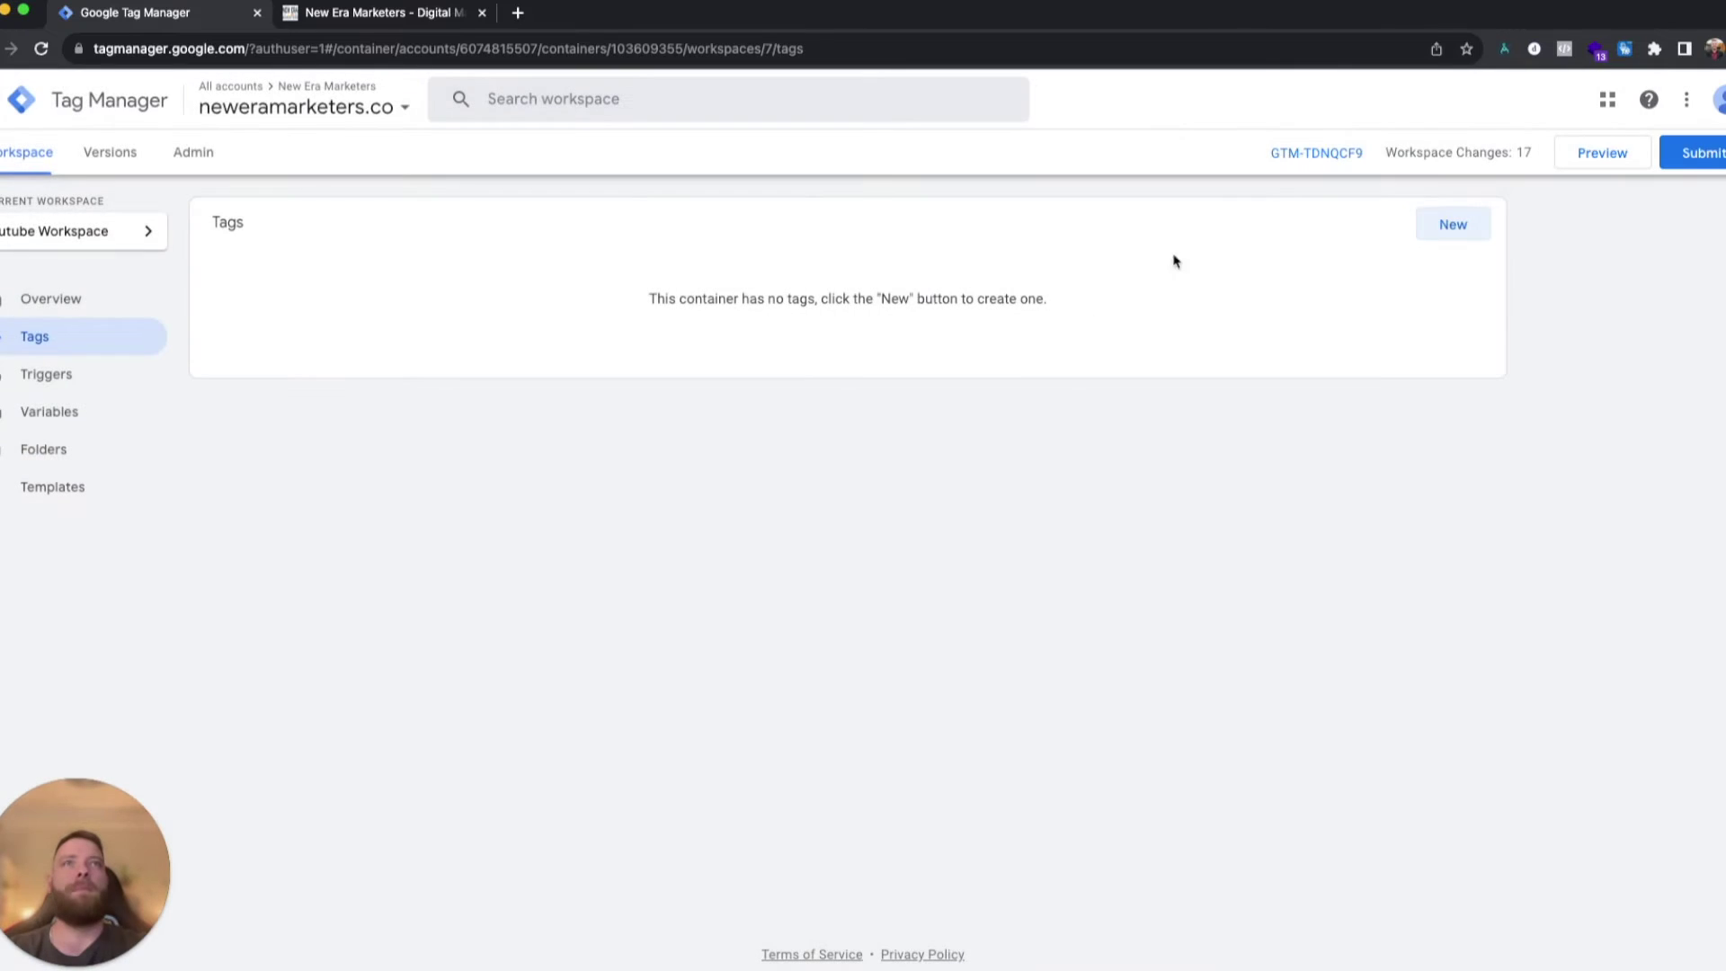
Create a new tag of the type Google Analytics: GA4 Event.
click(1448, 224)
click(1437, 247)
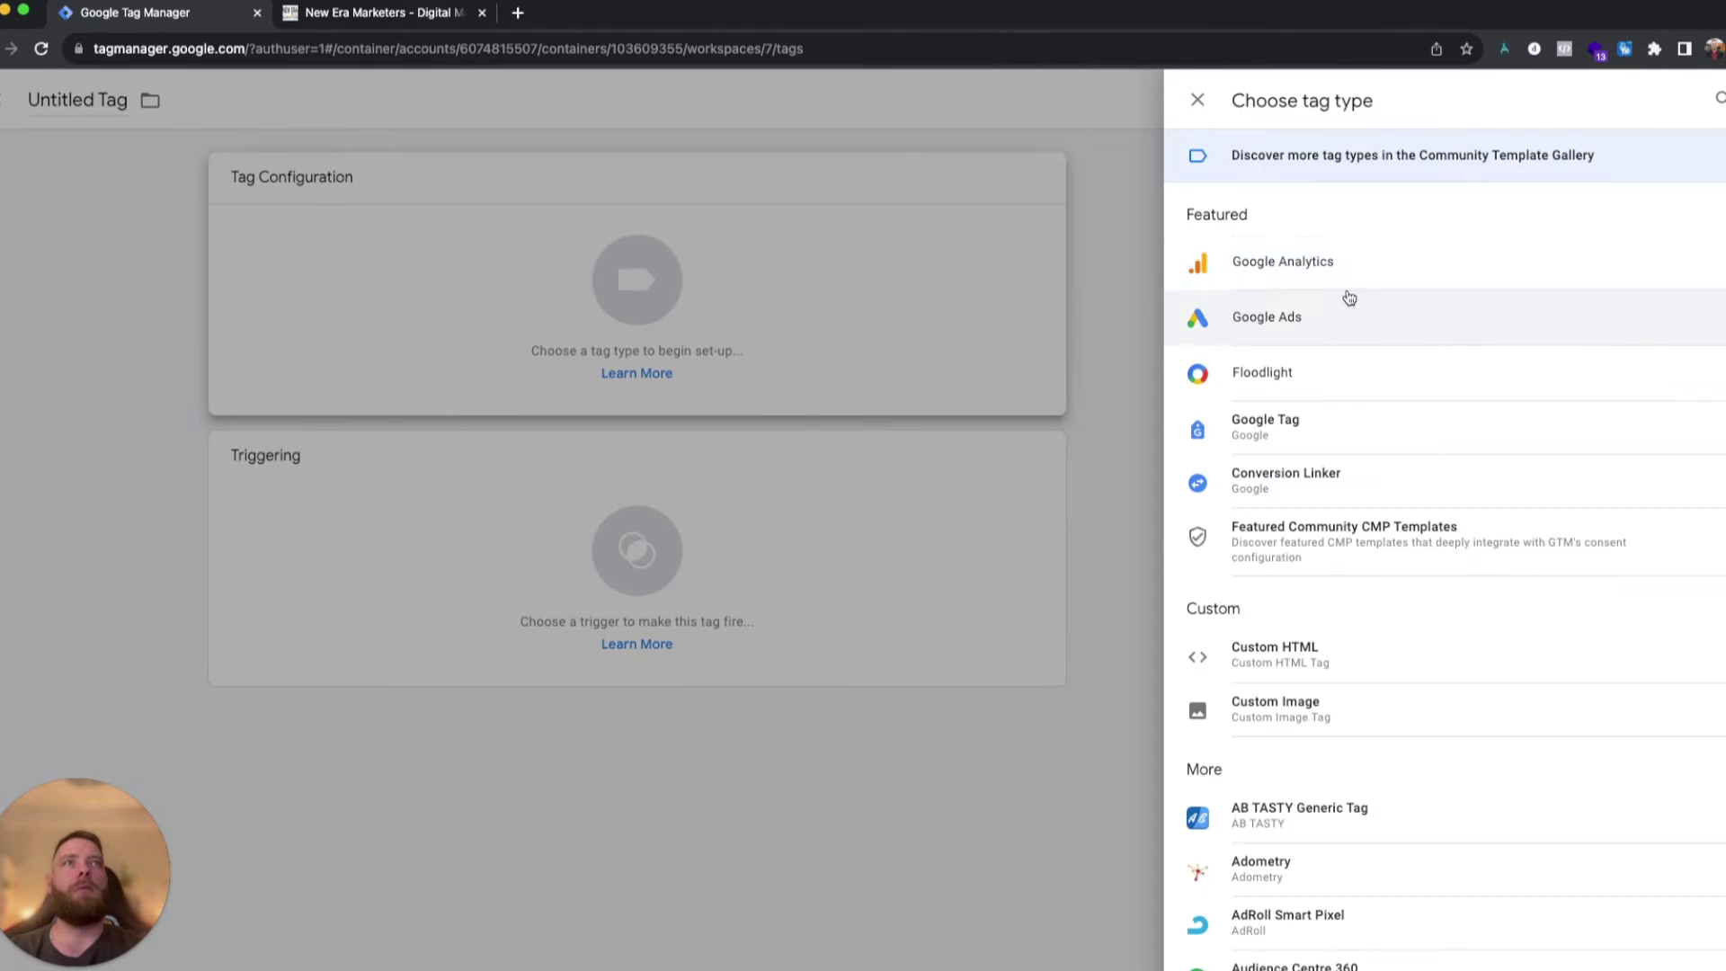
click(1345, 280)
click(1345, 285)
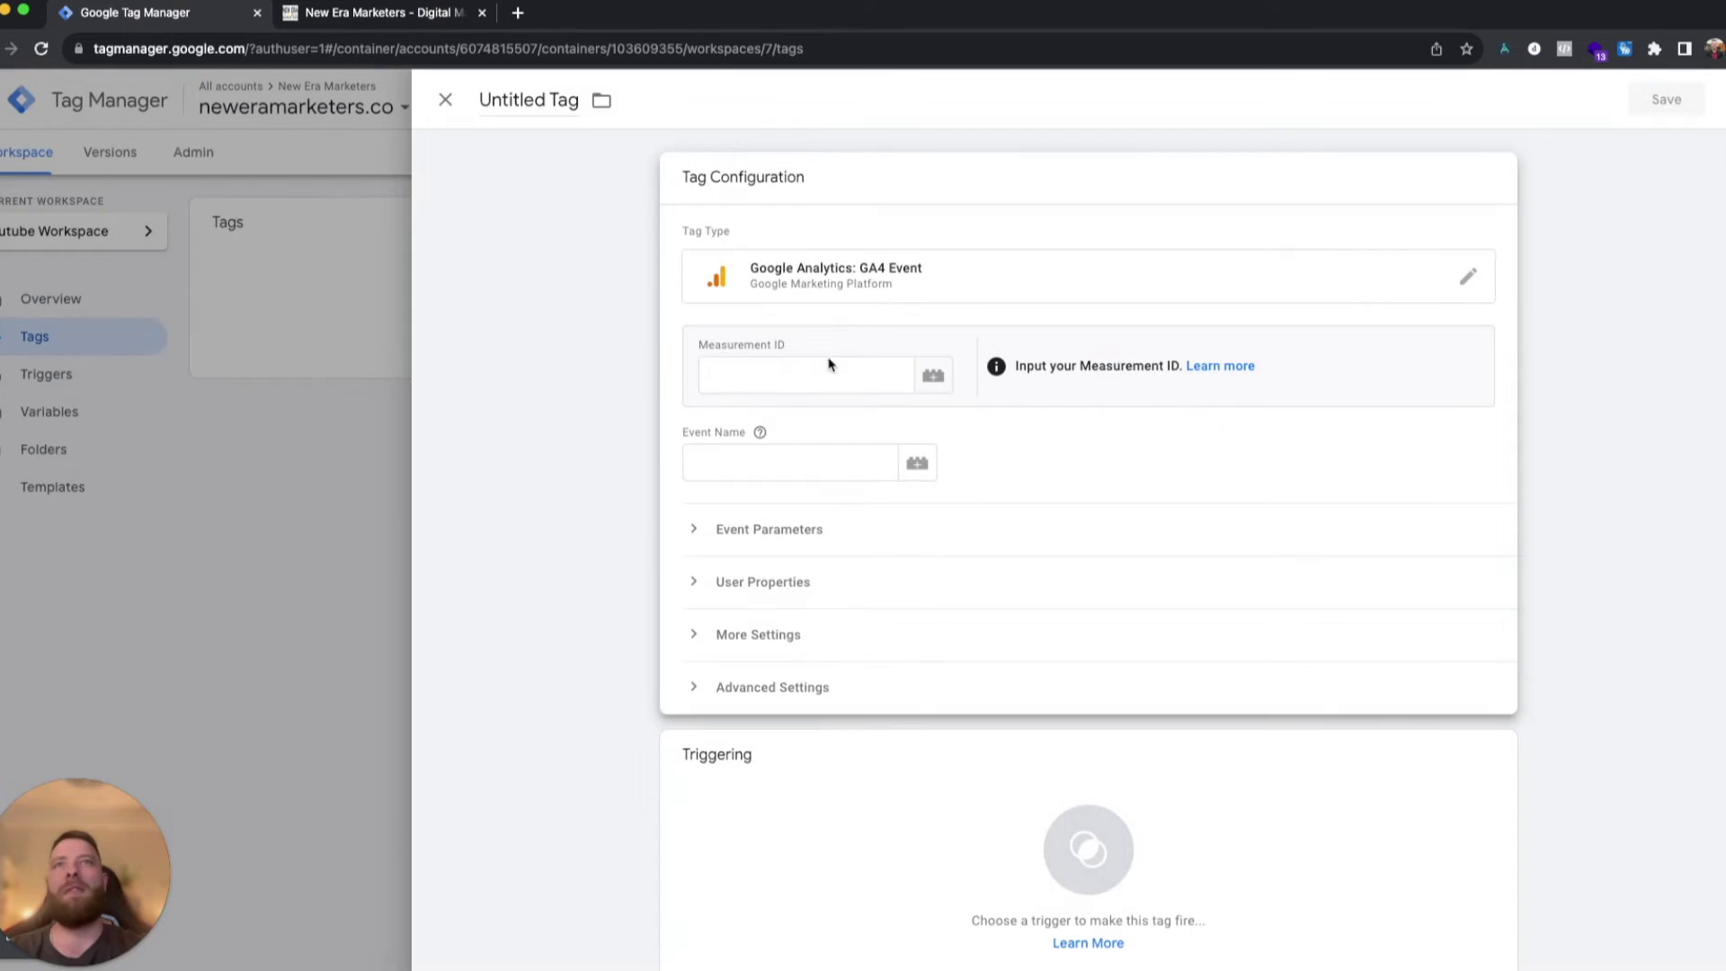
Set the tag's Measurement ID to the placeholder G-XXXXXXXXXX and its event name to form_submit.
click(780, 373)
text(UA)
text(G)
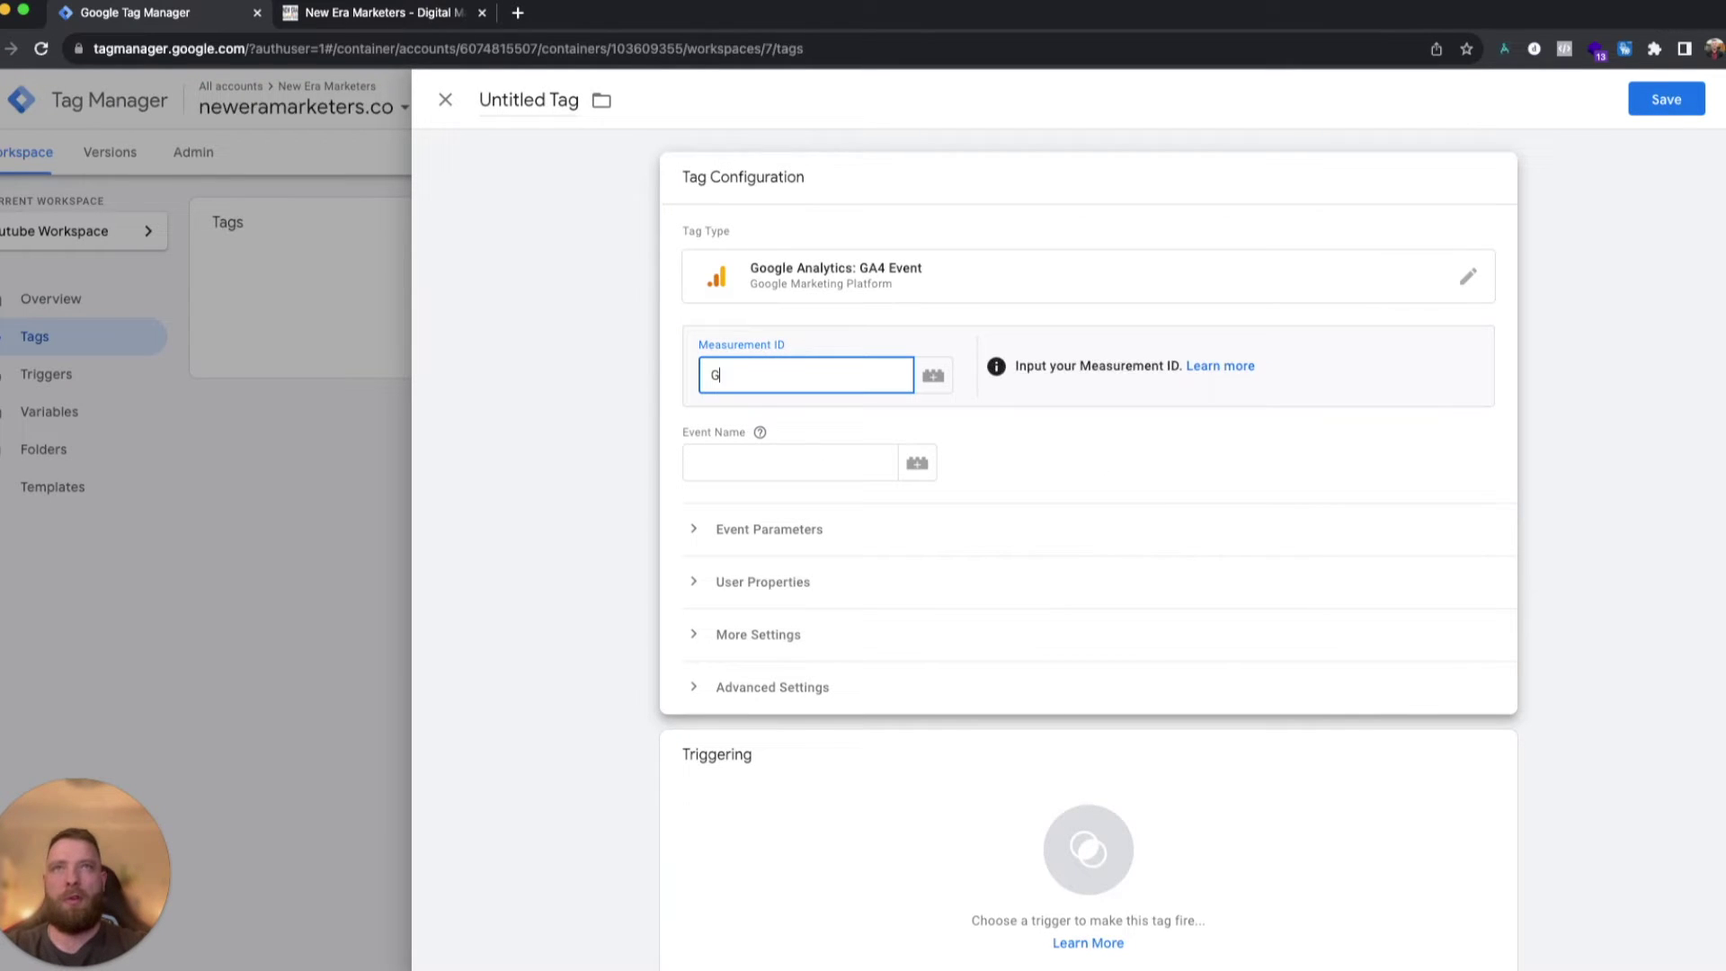
text(-XXXXXXXXXX)
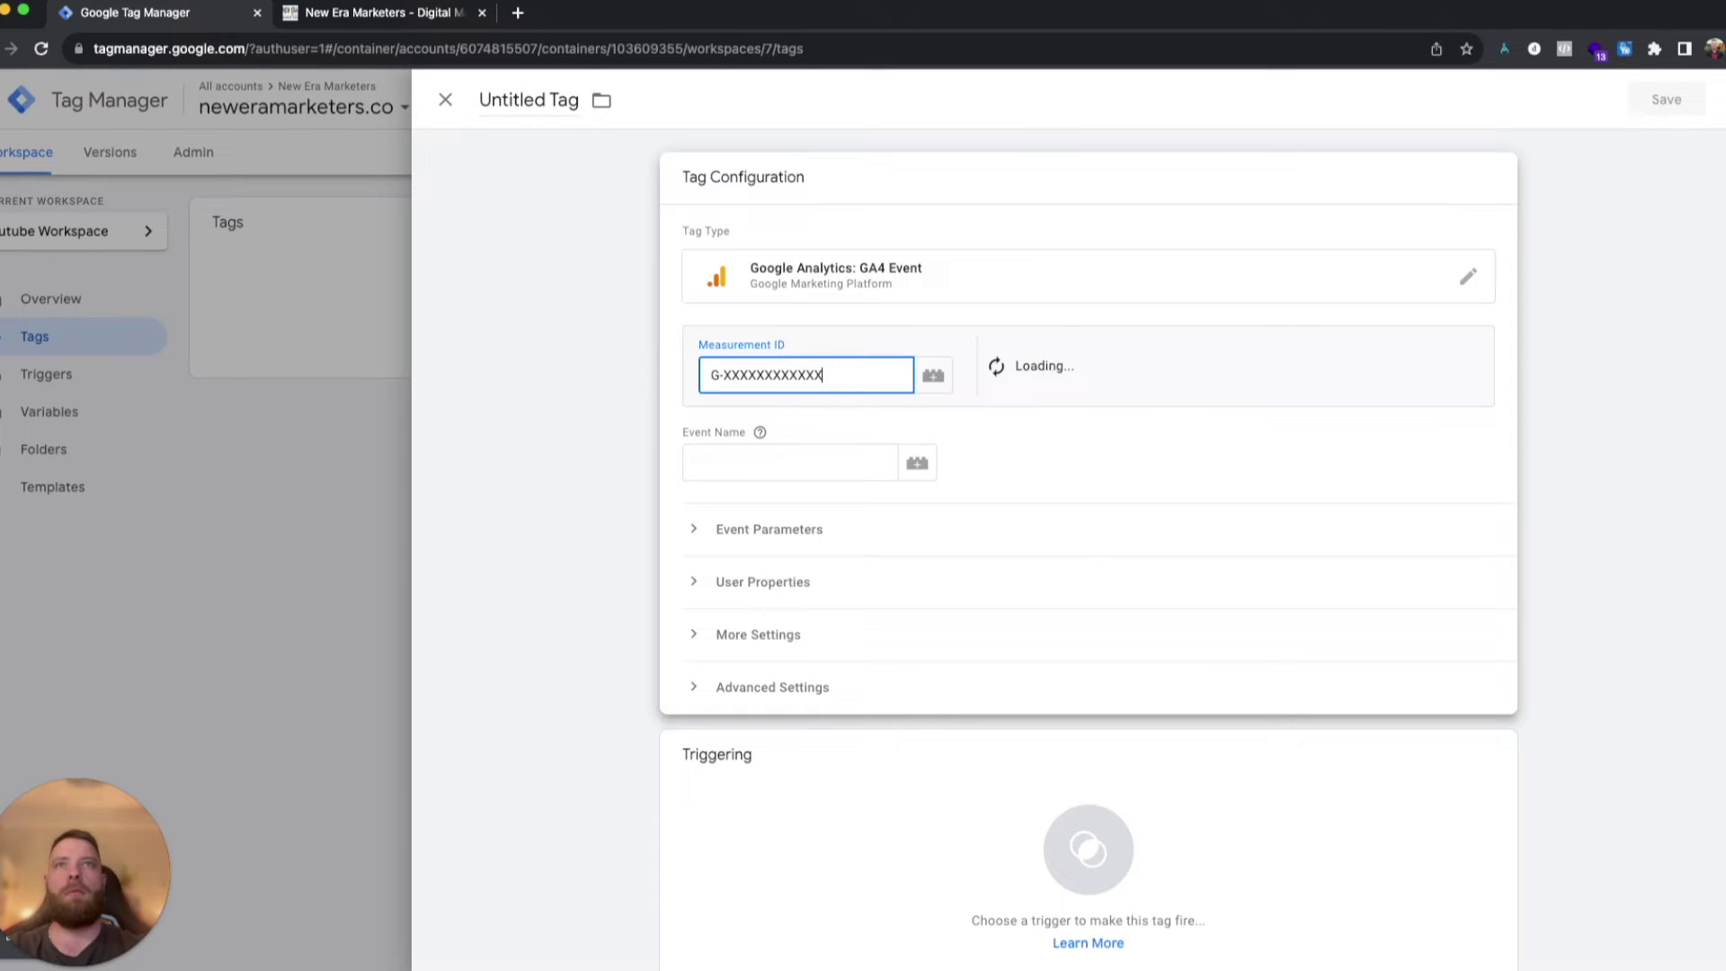
triple_click(775, 374)
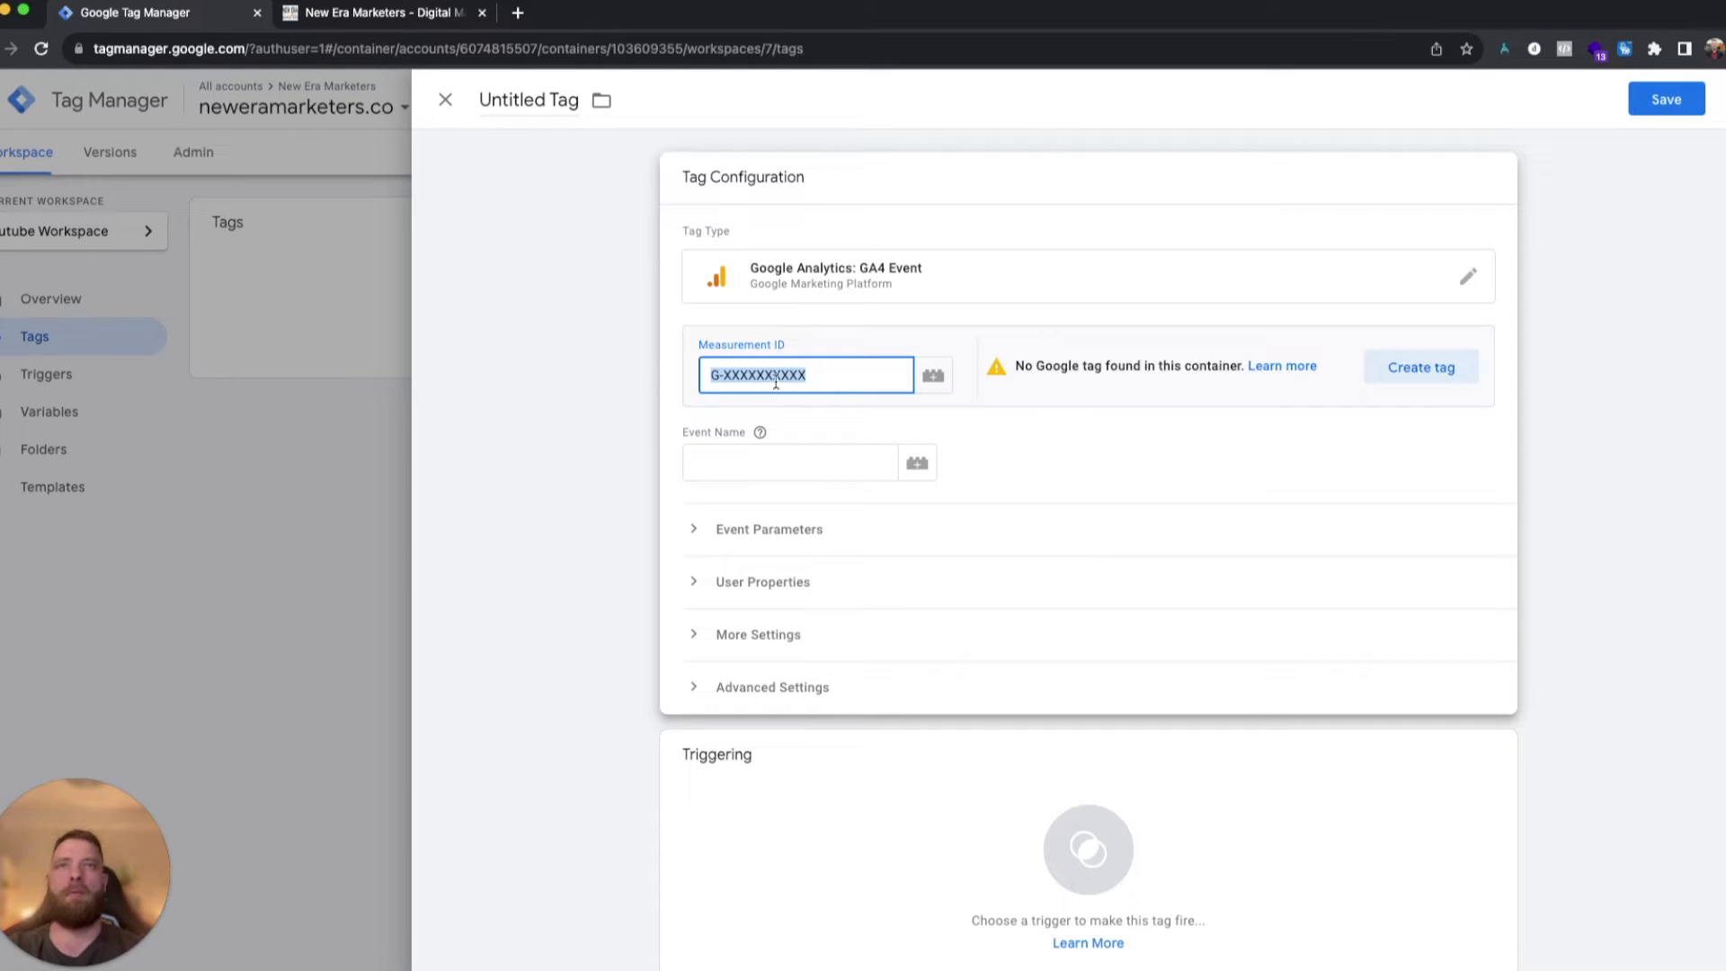
click(776, 461)
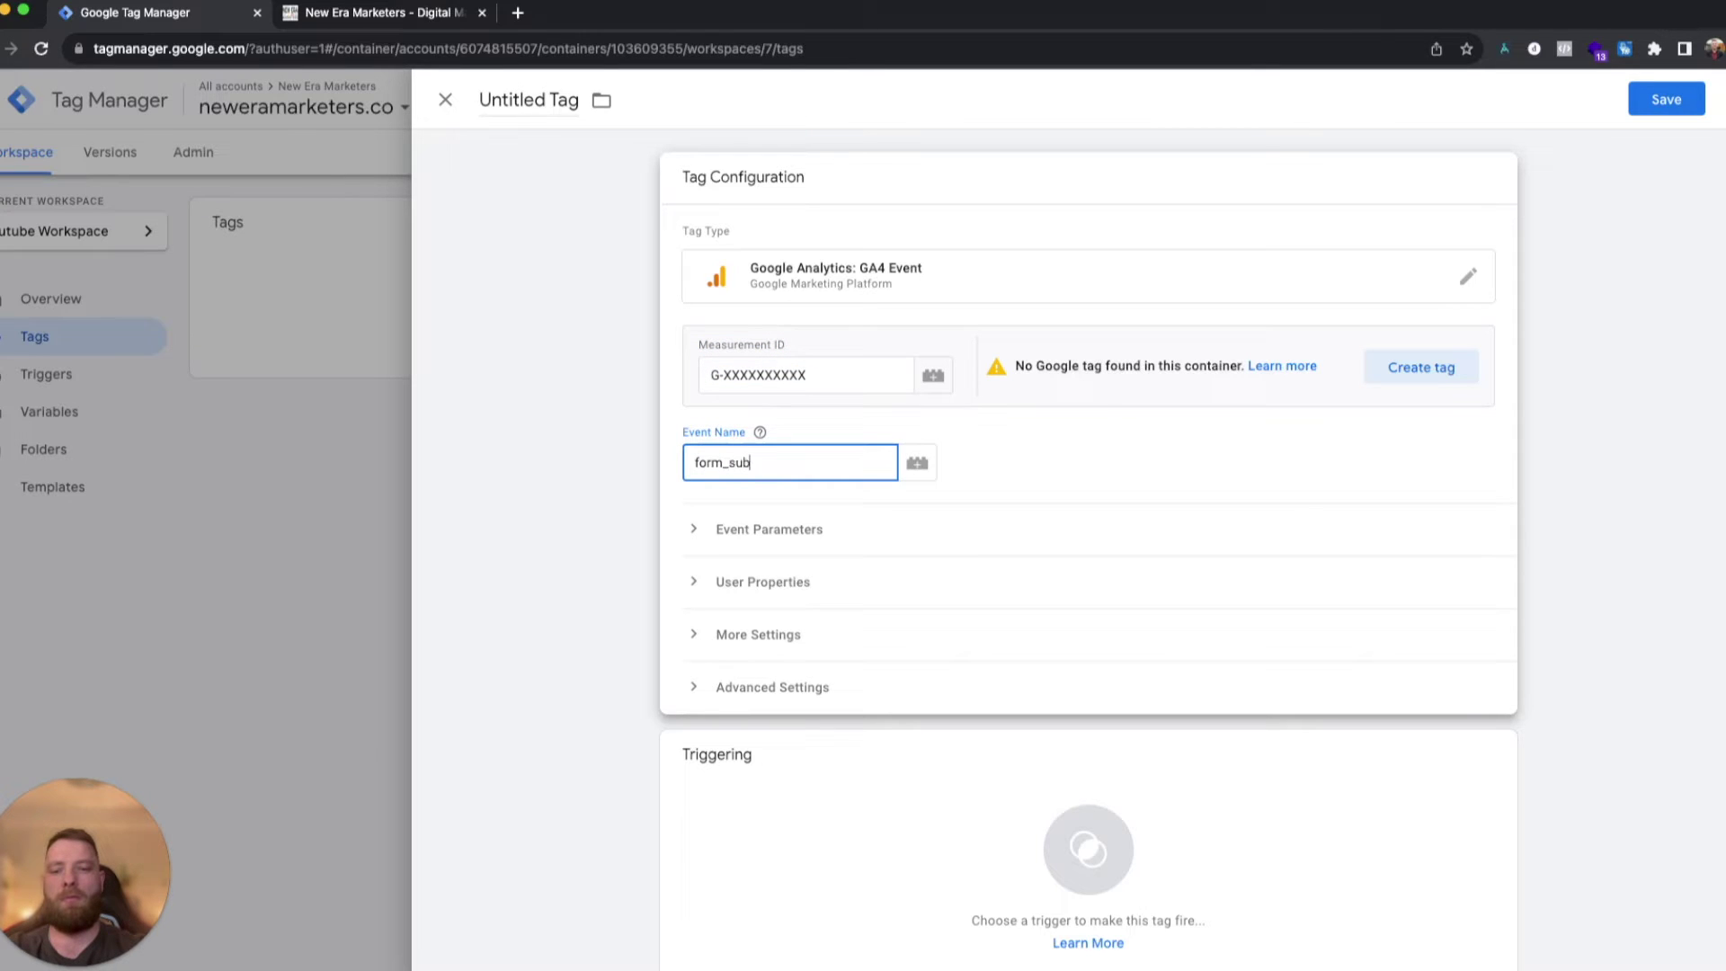
click(1084, 481)
click(761, 531)
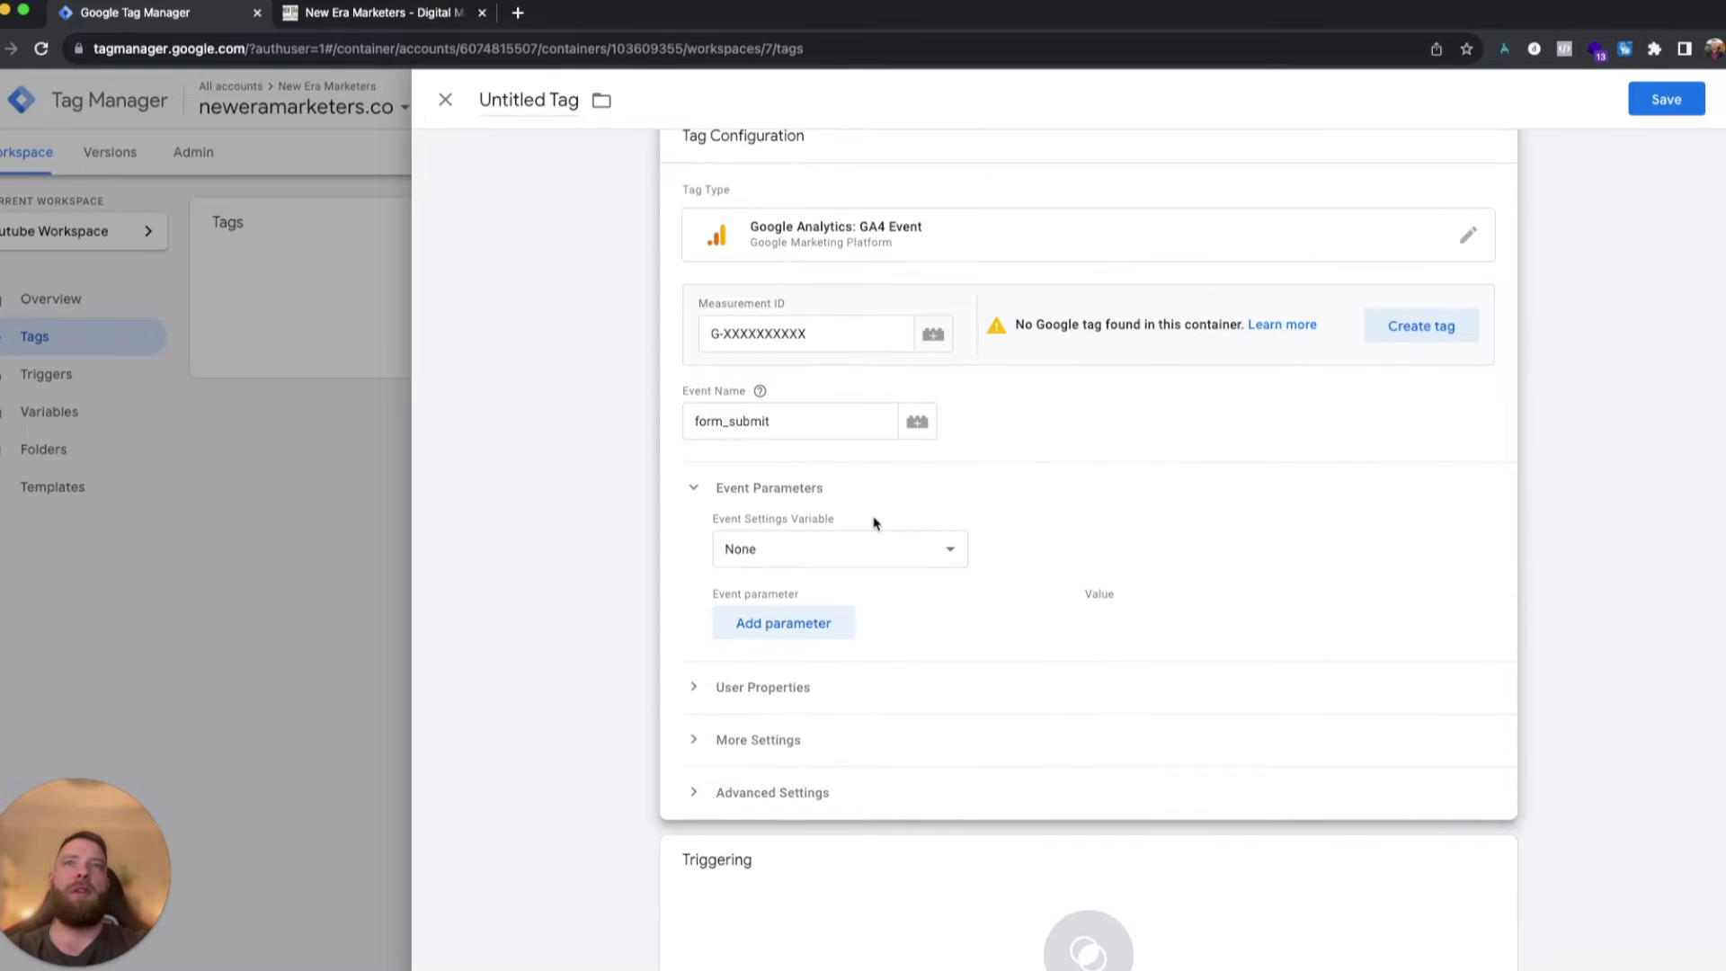
click(811, 557)
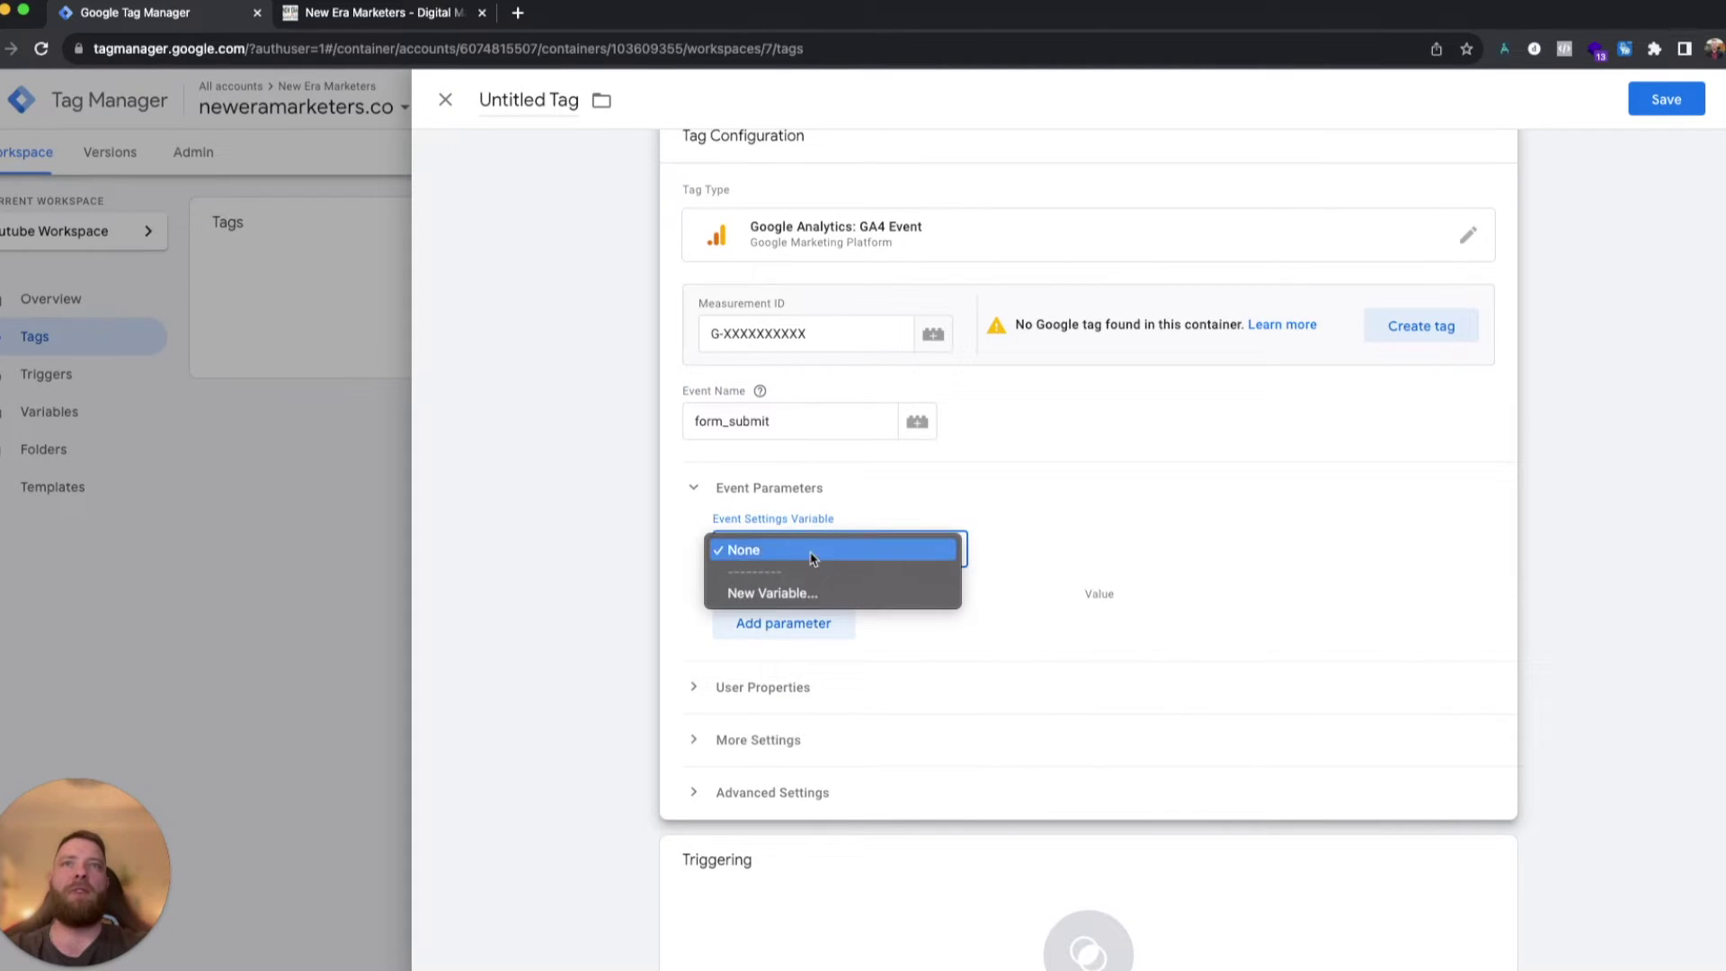
click(903, 503)
click(816, 638)
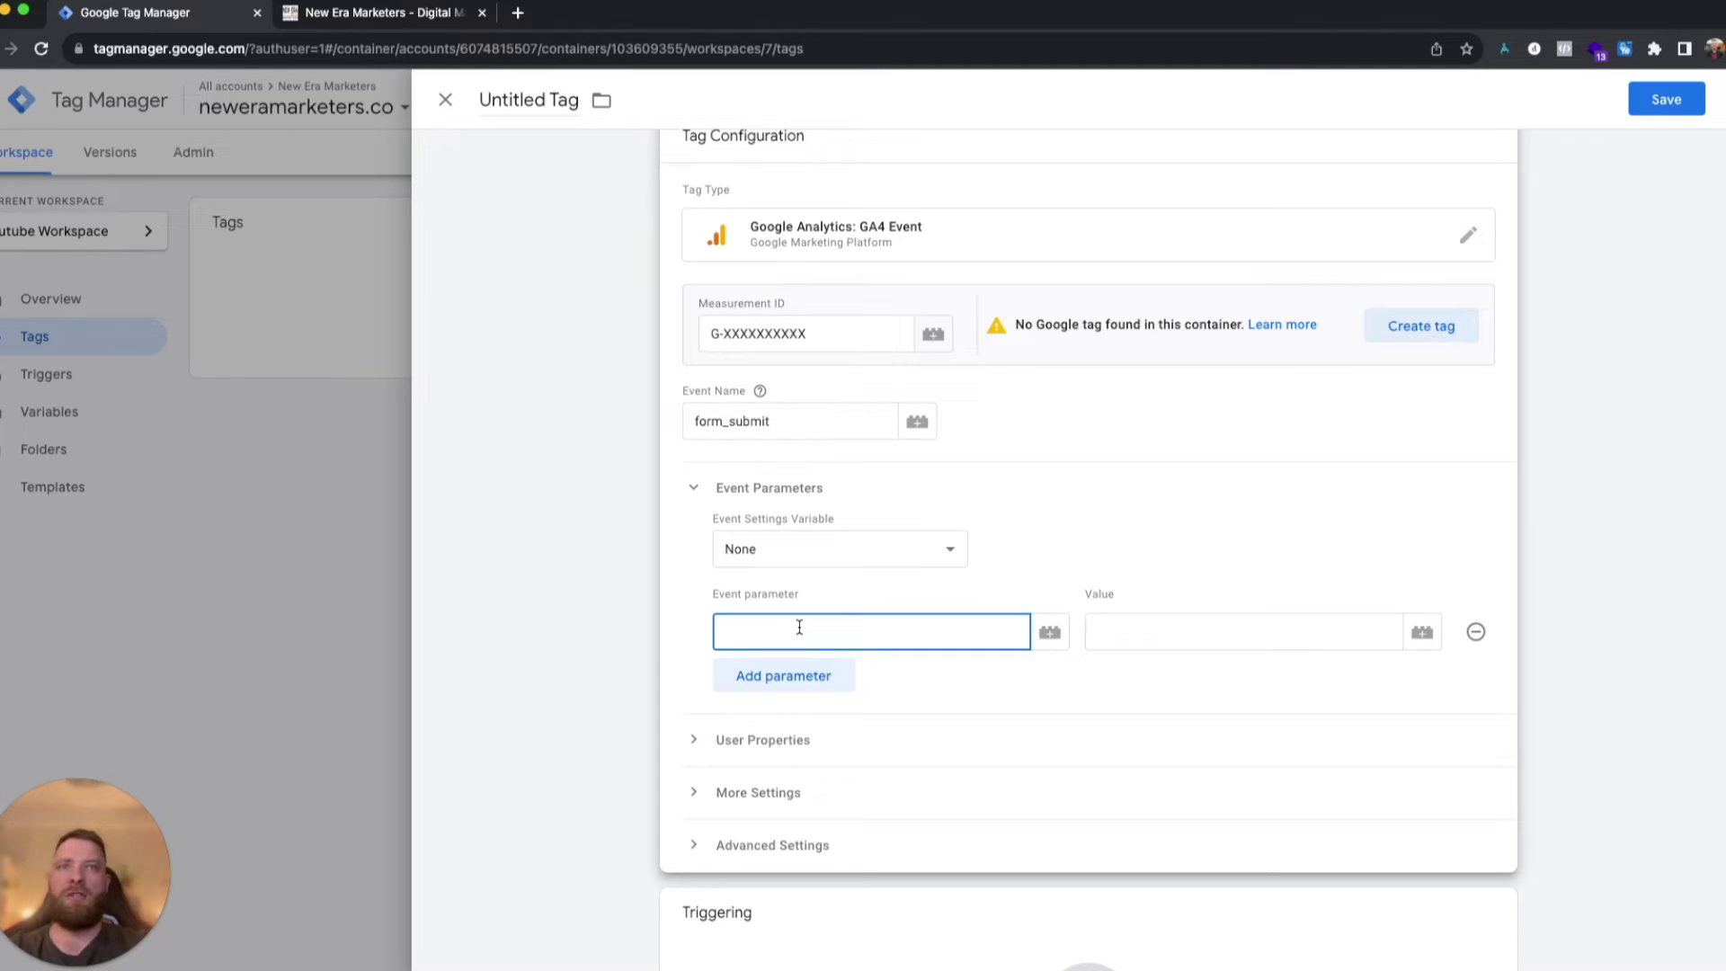
click(1475, 631)
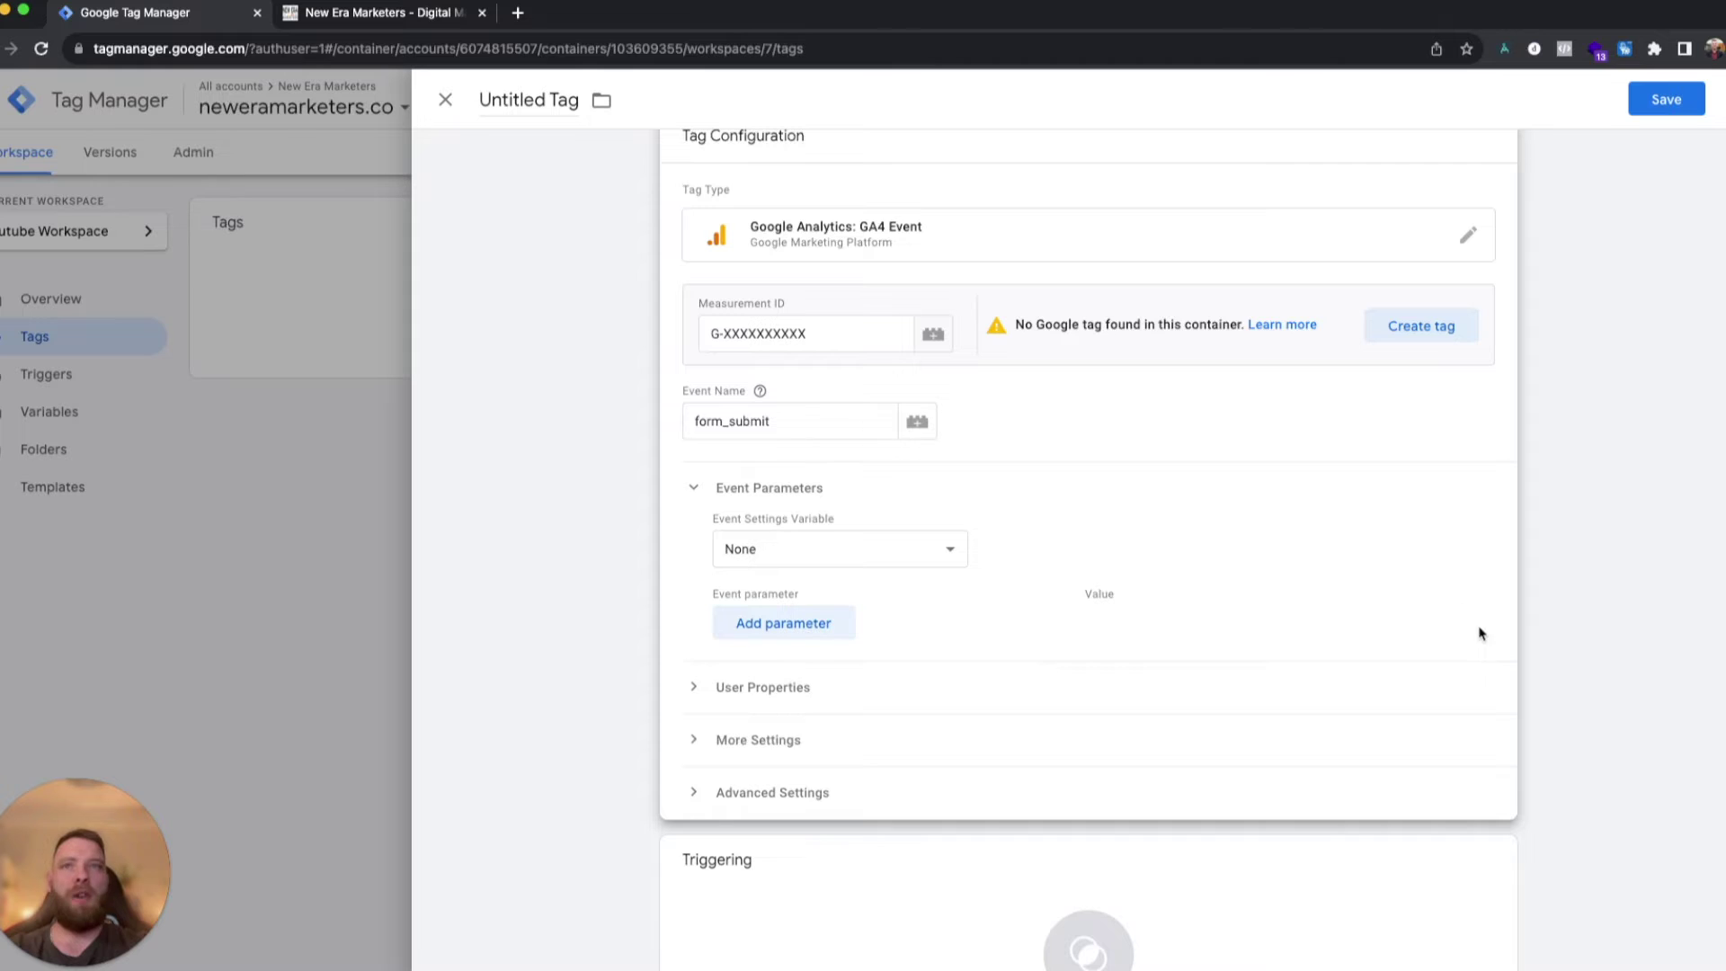
Assign Thank you message Trigger as the tag's firing trigger.
scroll(1063, 510, down, 3)
click(1079, 811)
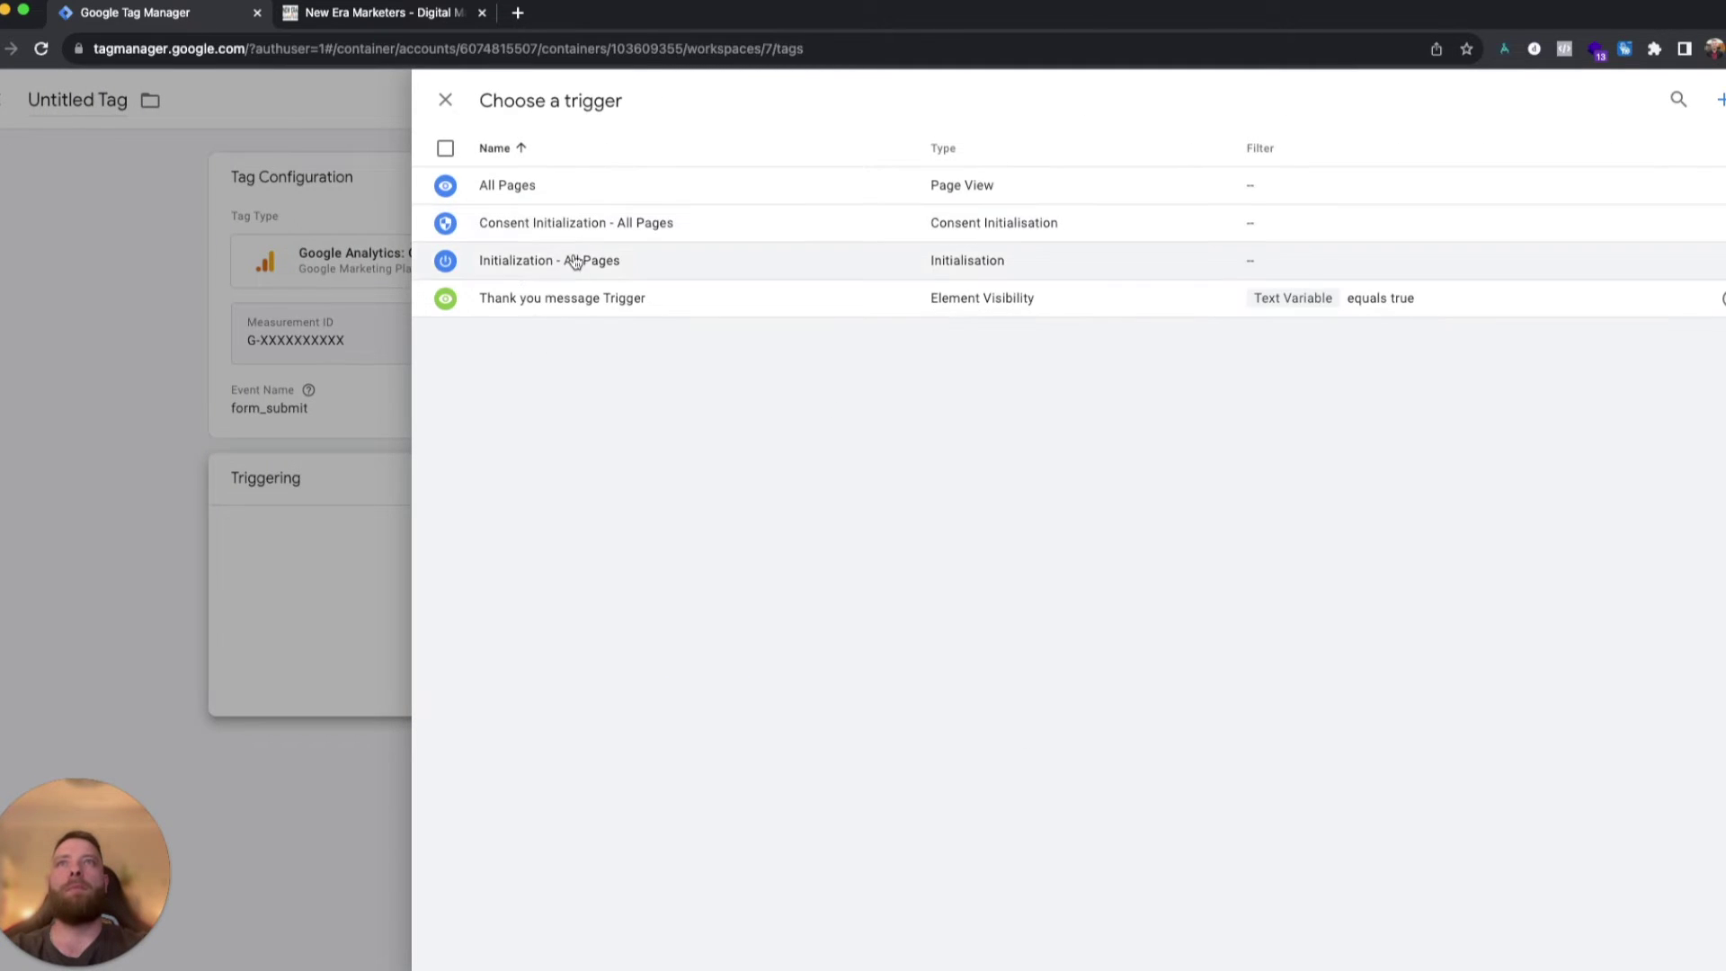
click(584, 301)
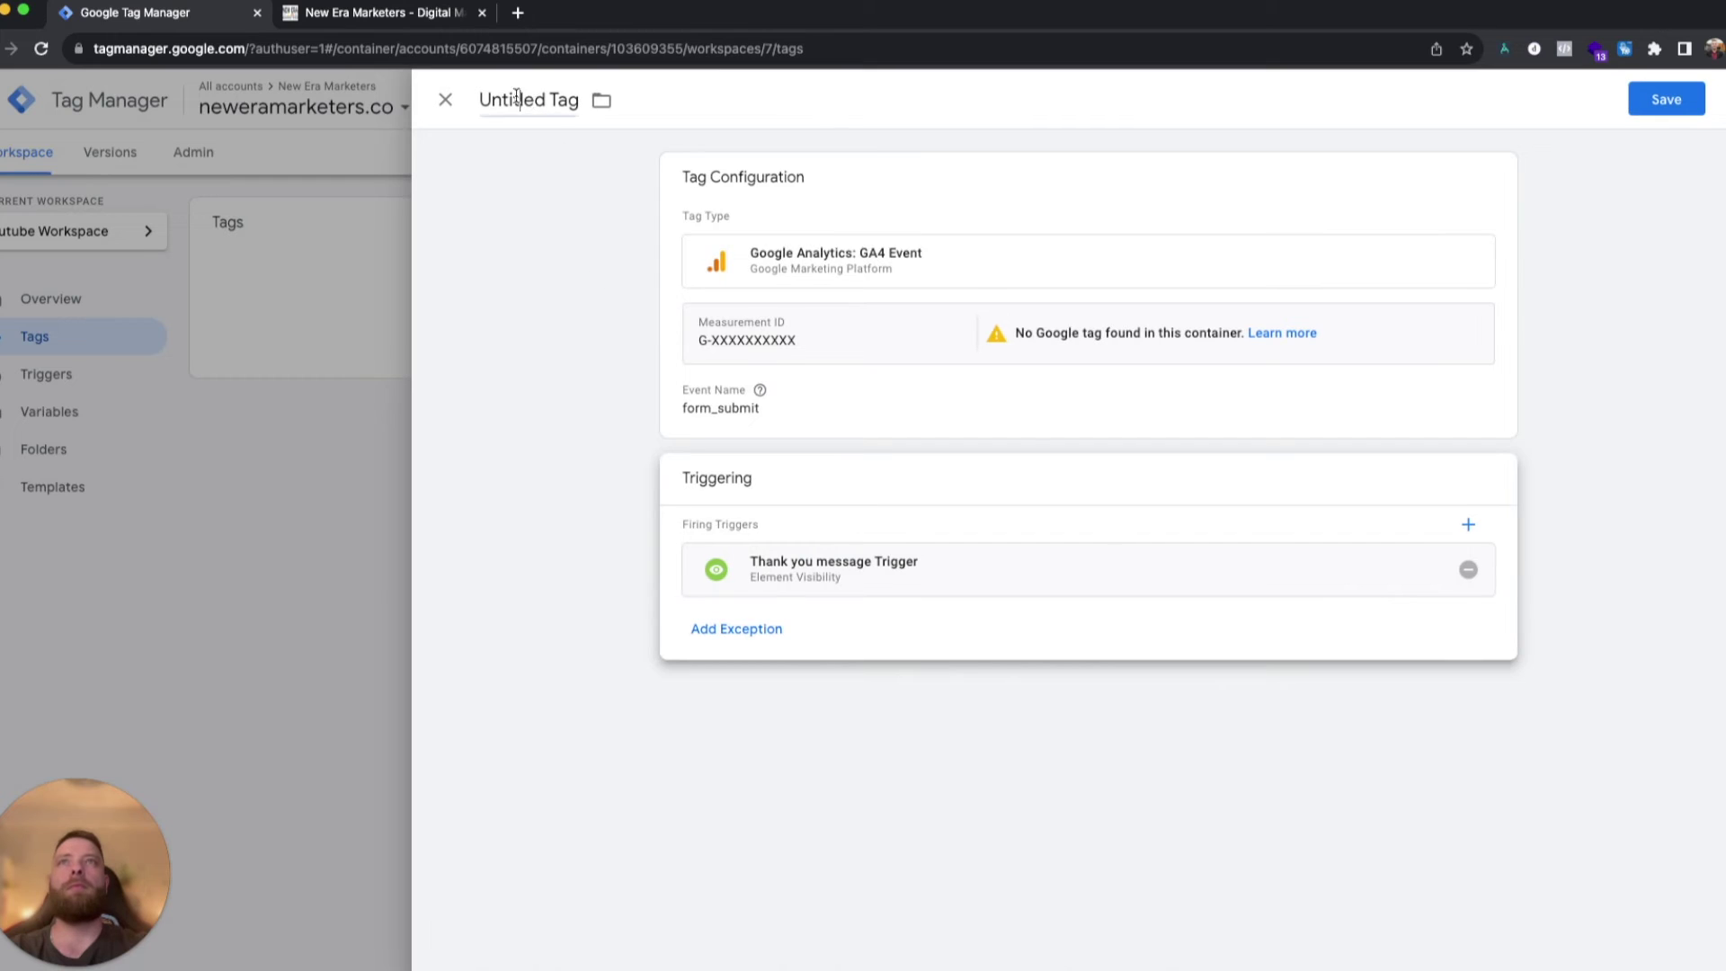
Name the tag GA4 Form Submit Tag and save it.
double_click(516, 96)
text(GA4 form Submit)
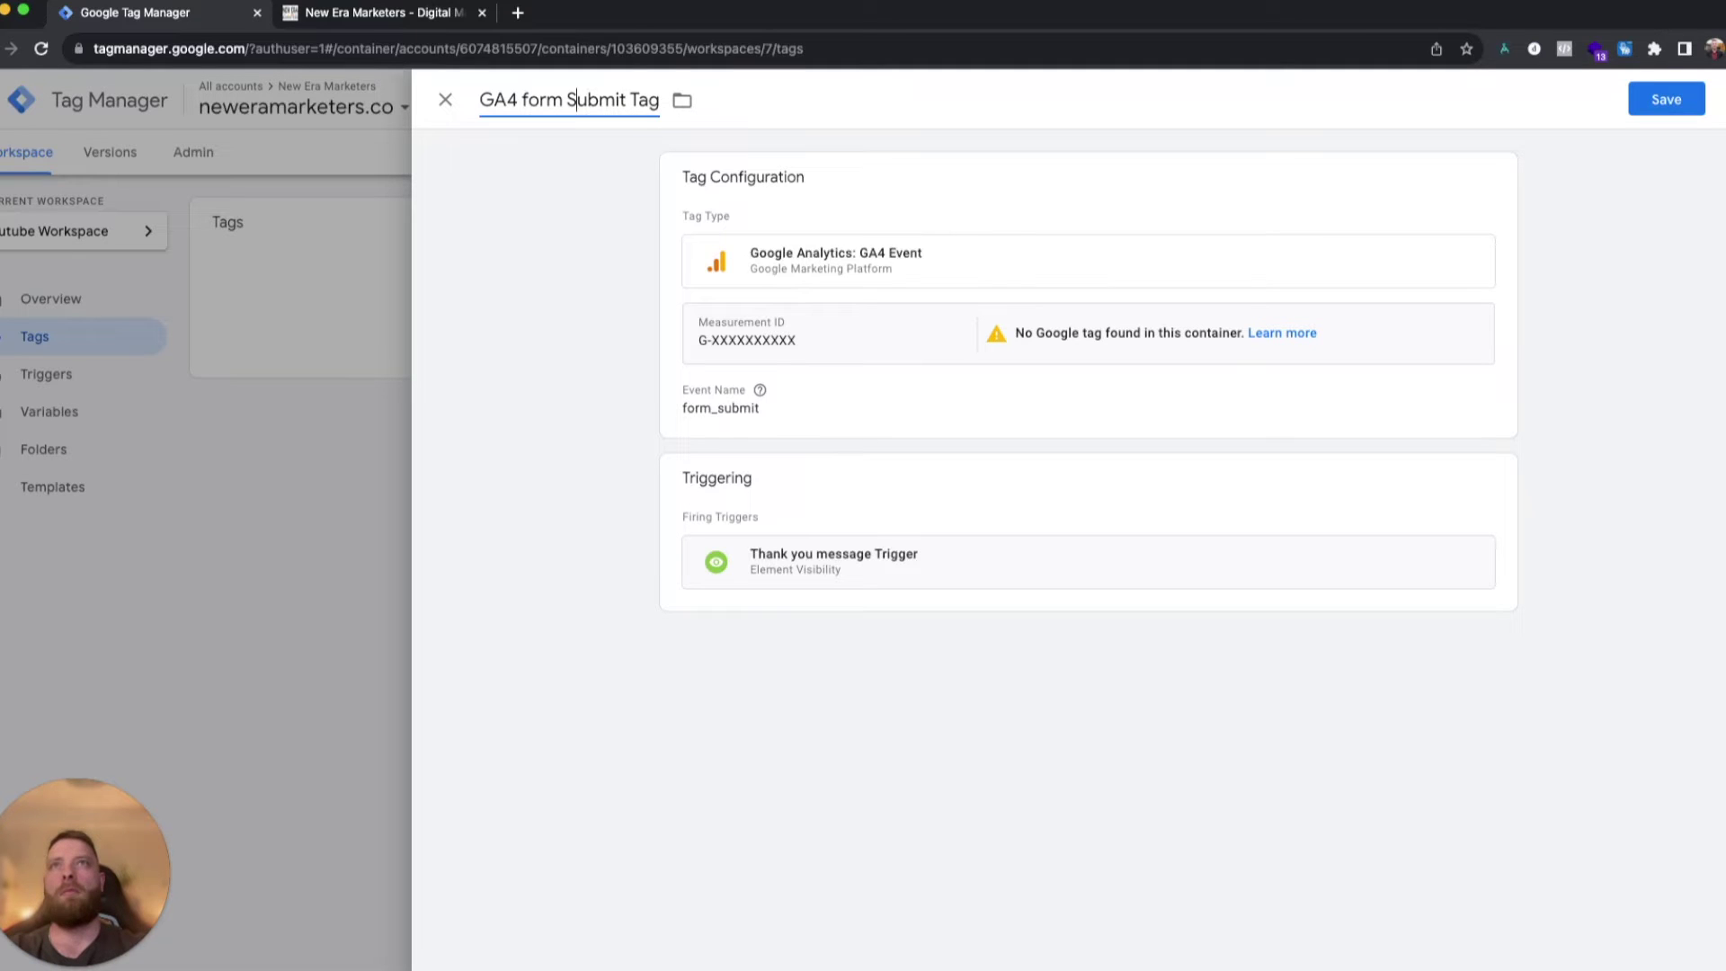
key(BackSpace)
text(F)
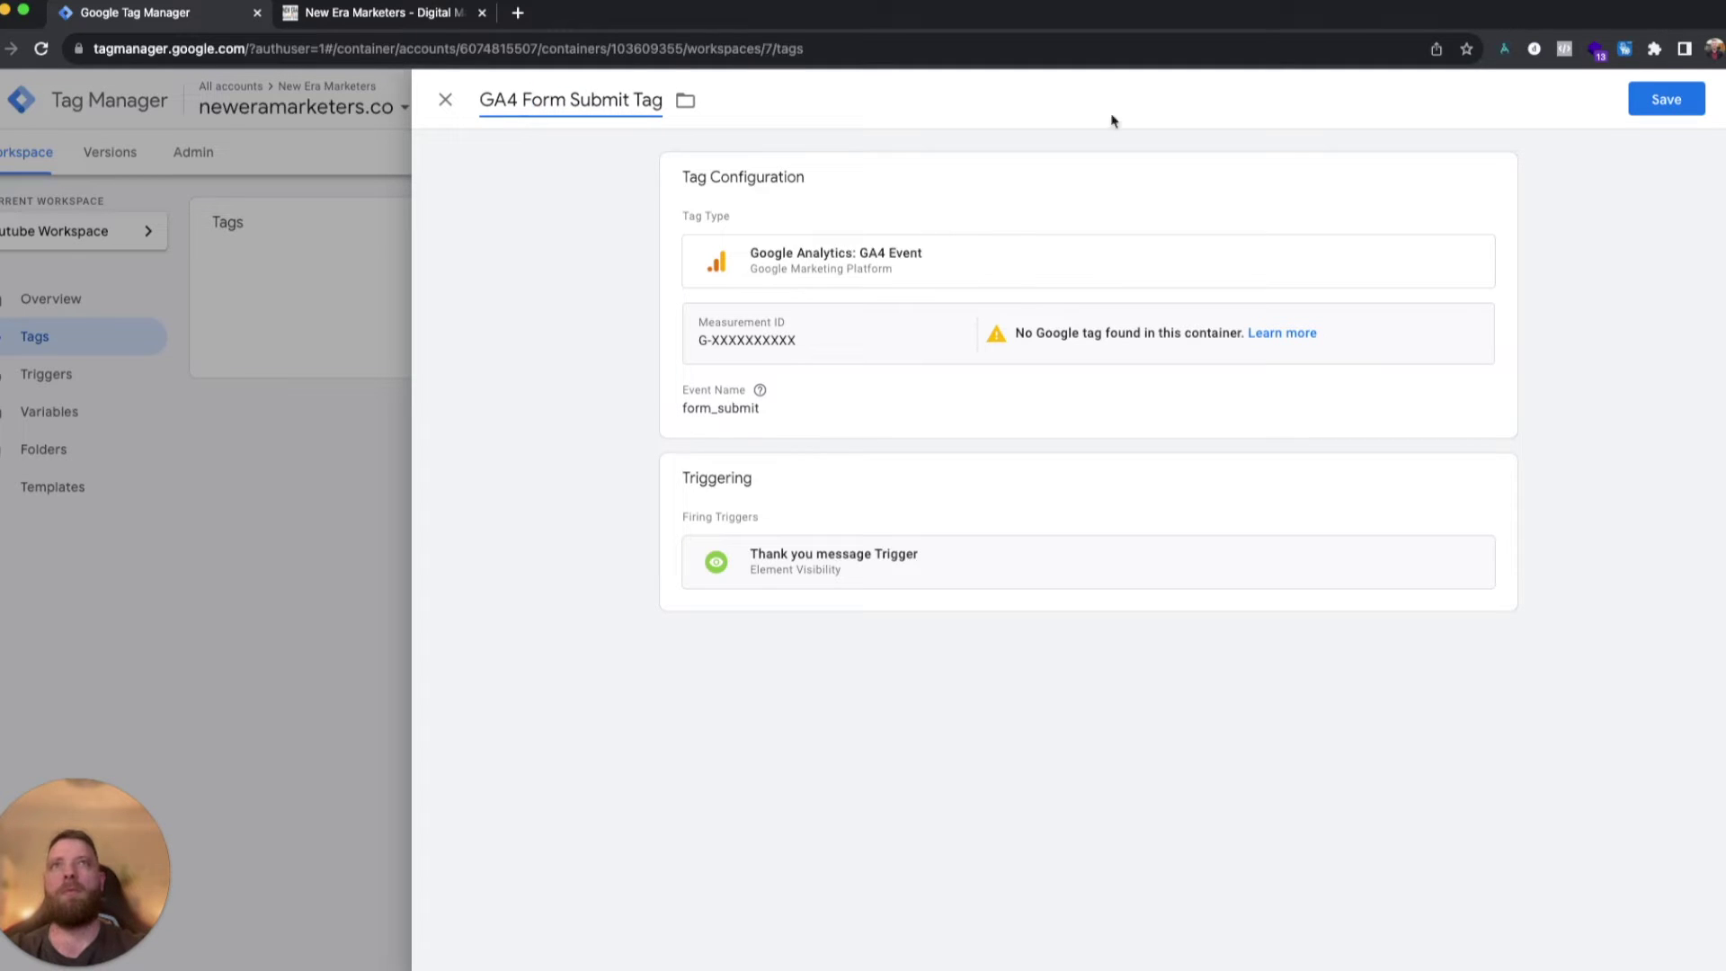
click(1665, 99)
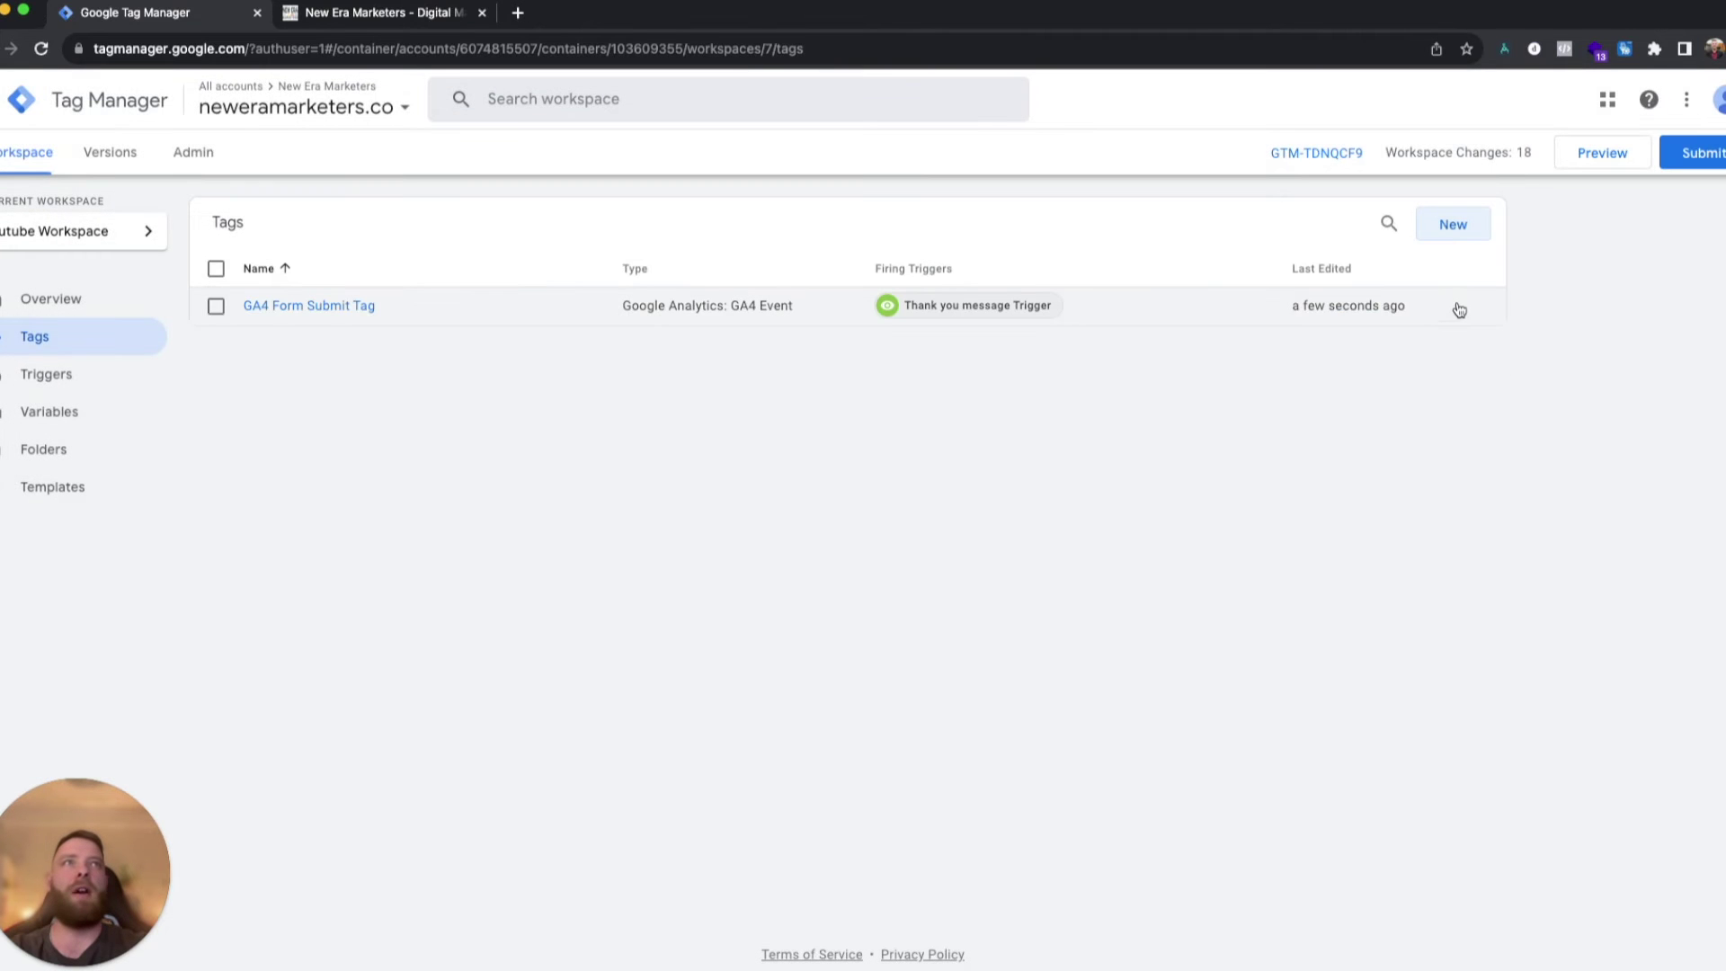
click(1454, 227)
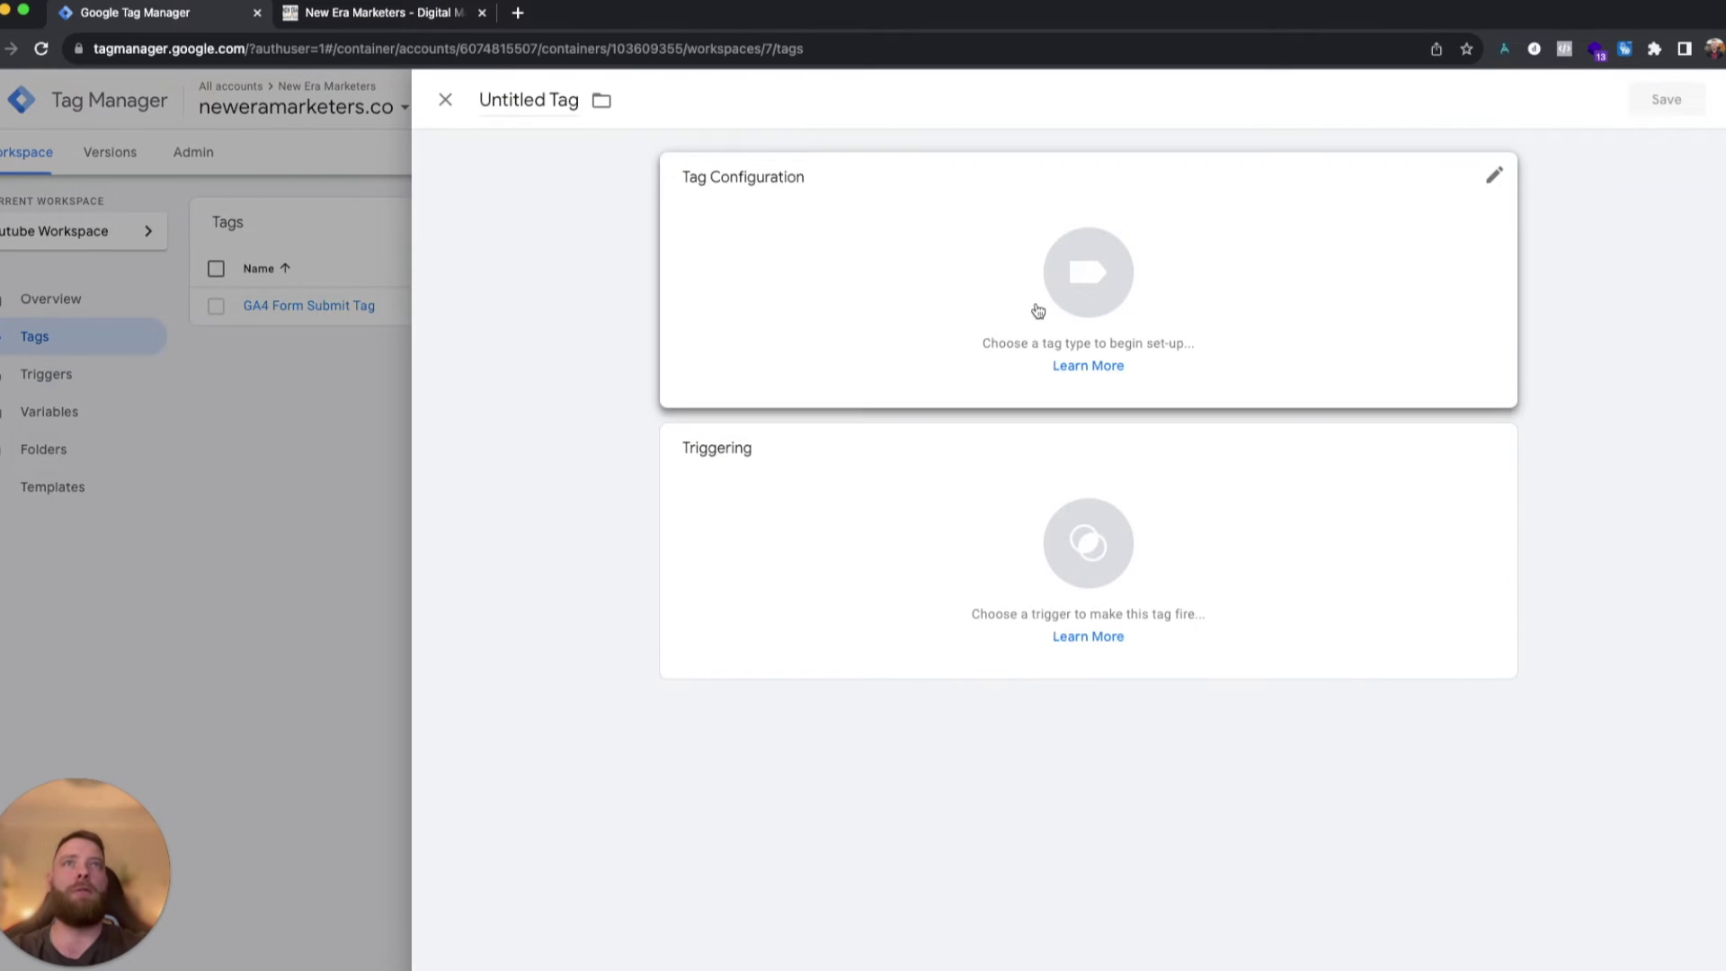
click(1033, 309)
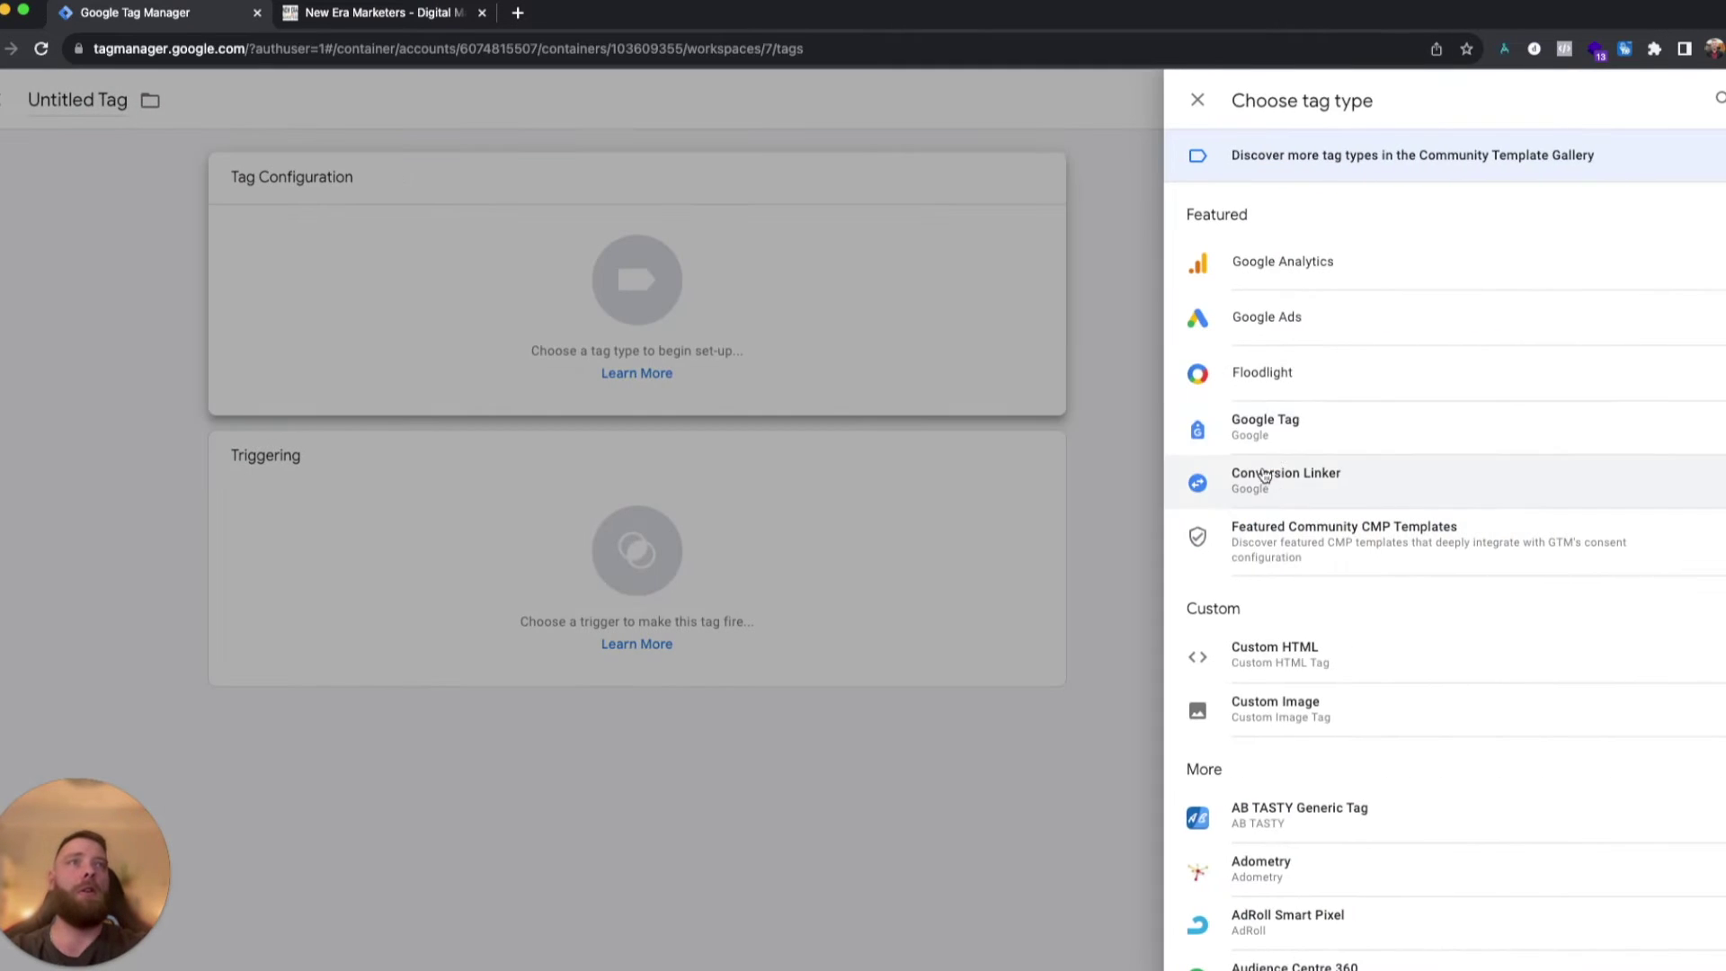
click(1317, 320)
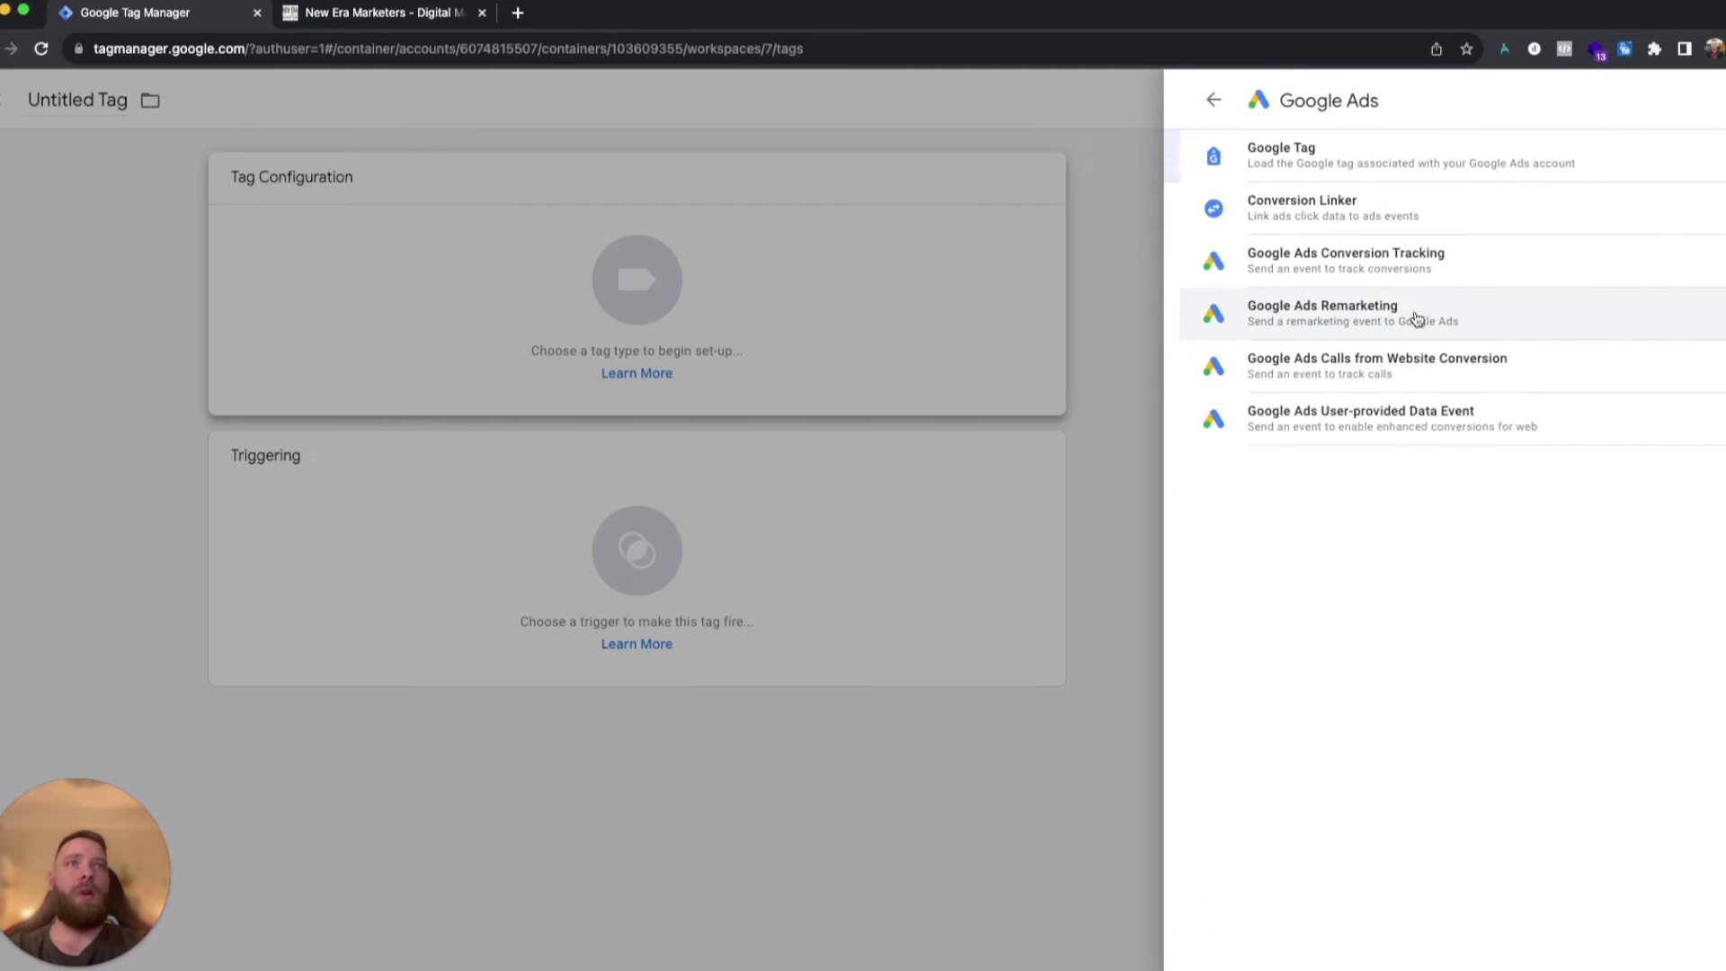
click(1393, 260)
click(806, 384)
scroll(1036, 908, down, 3)
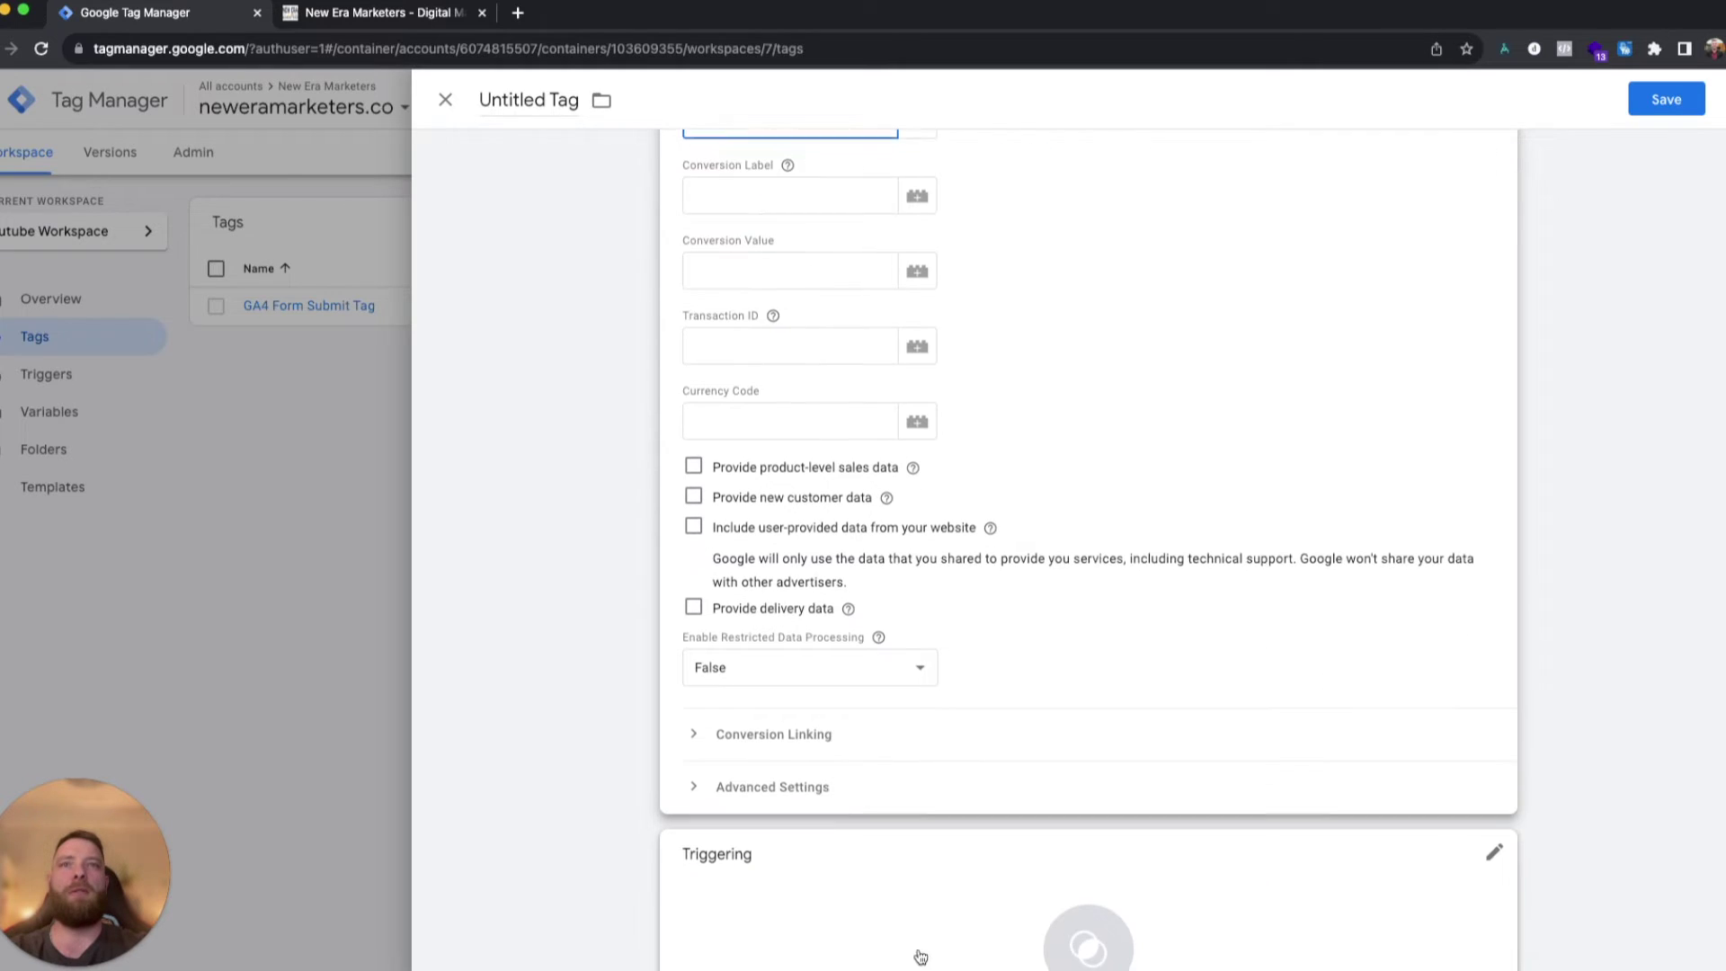
click(1036, 908)
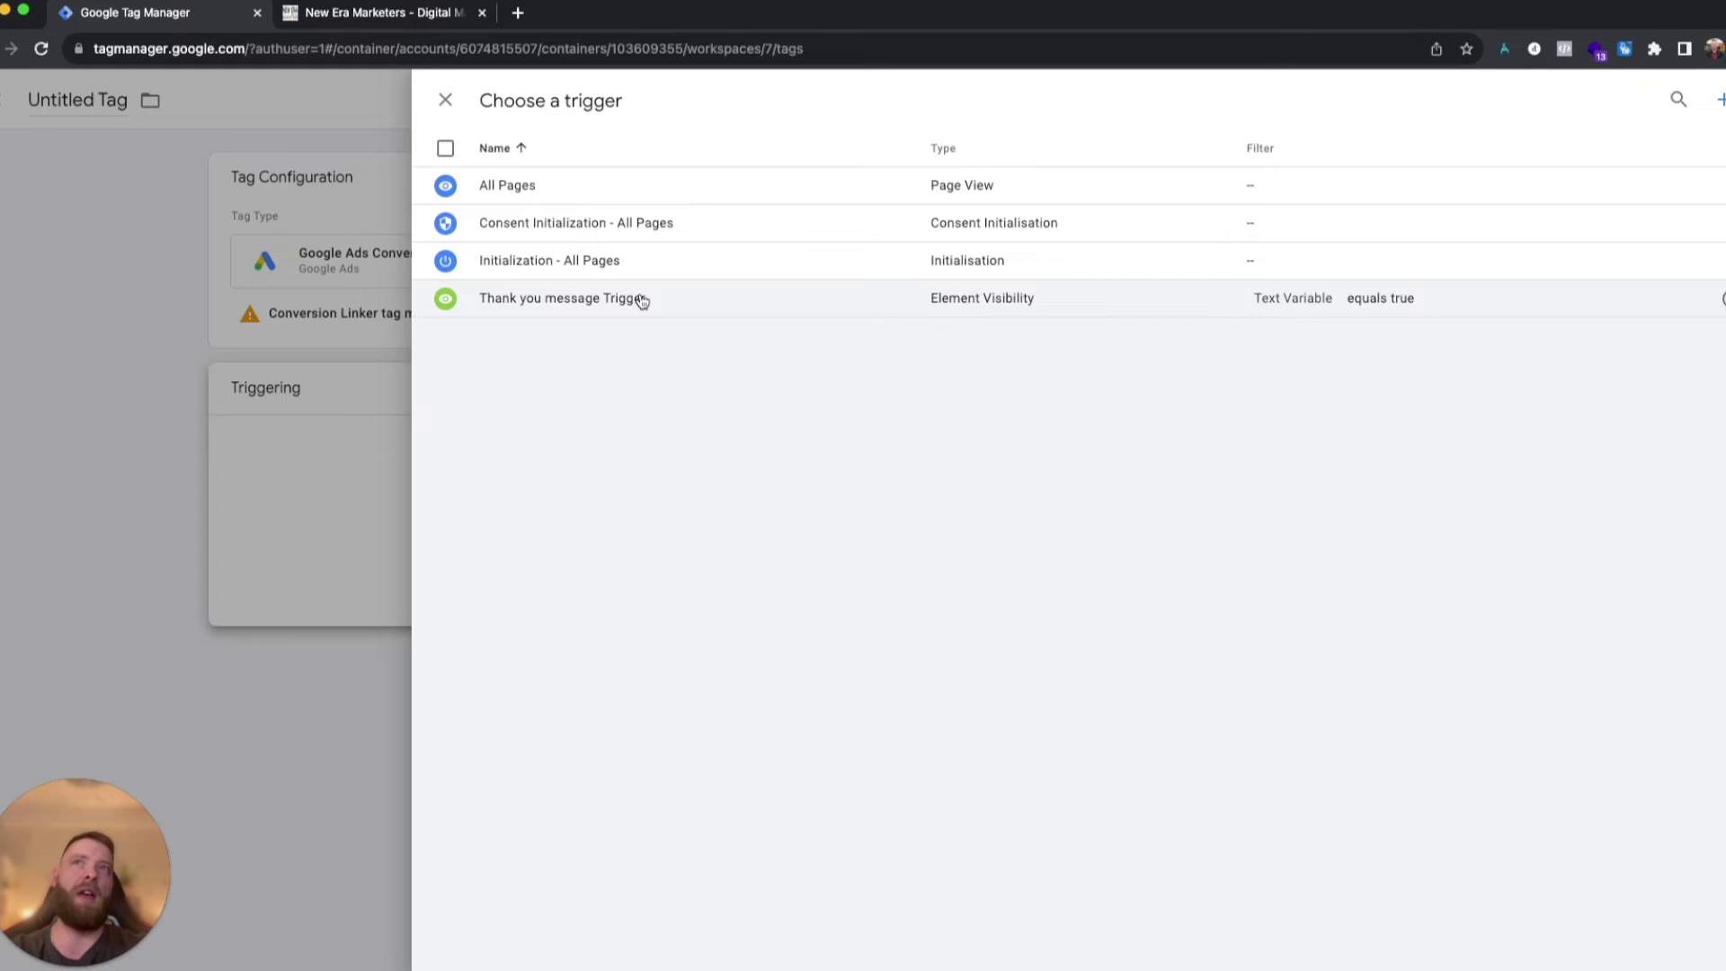
click(113, 223)
click(445, 99)
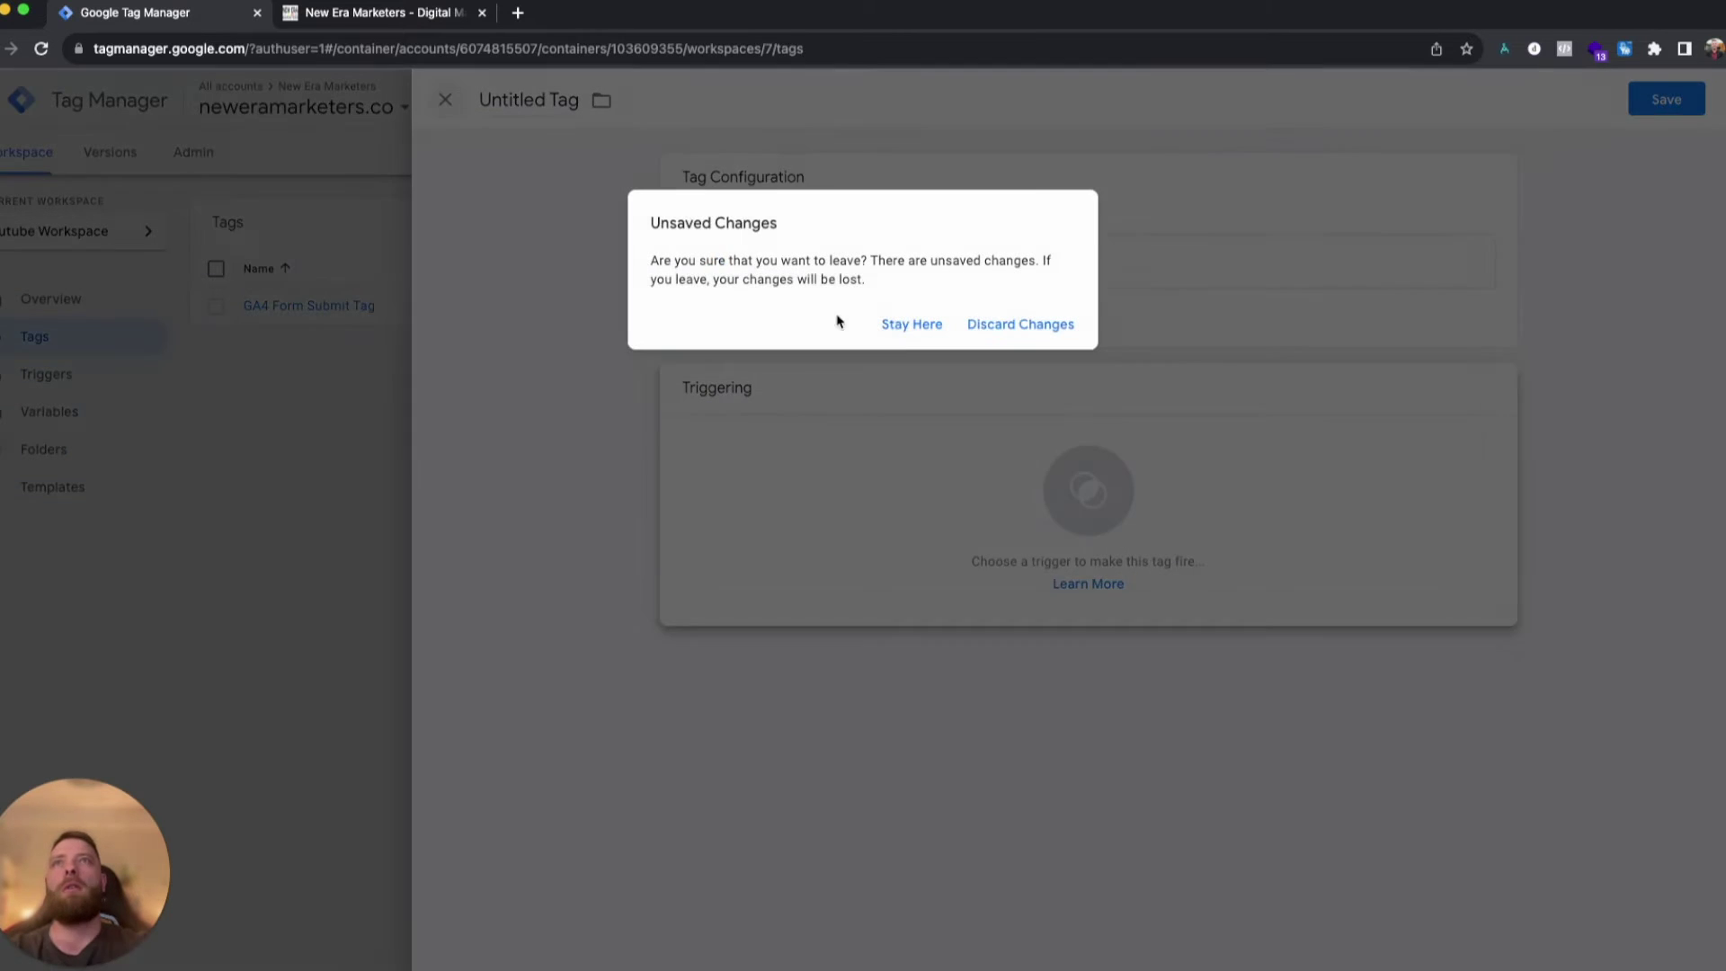
click(1025, 324)
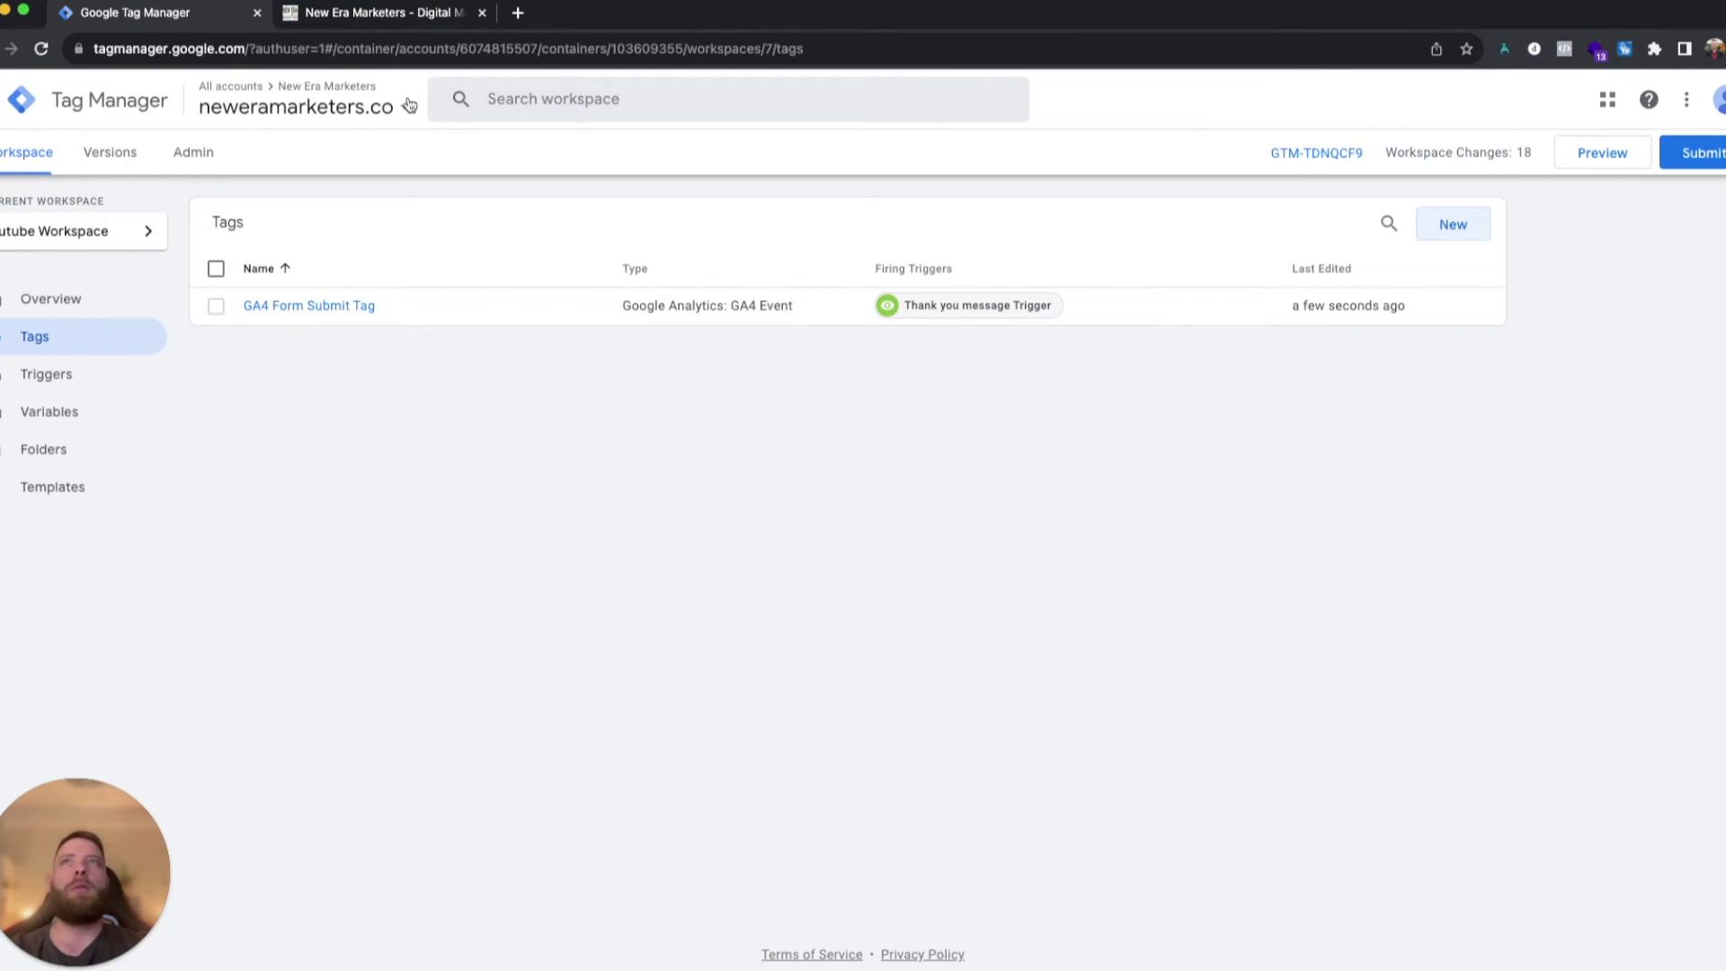
Copy the address of the website page with the Free Strategy Session form and close that page.
click(413, 15)
click(409, 46)
key(super+c)
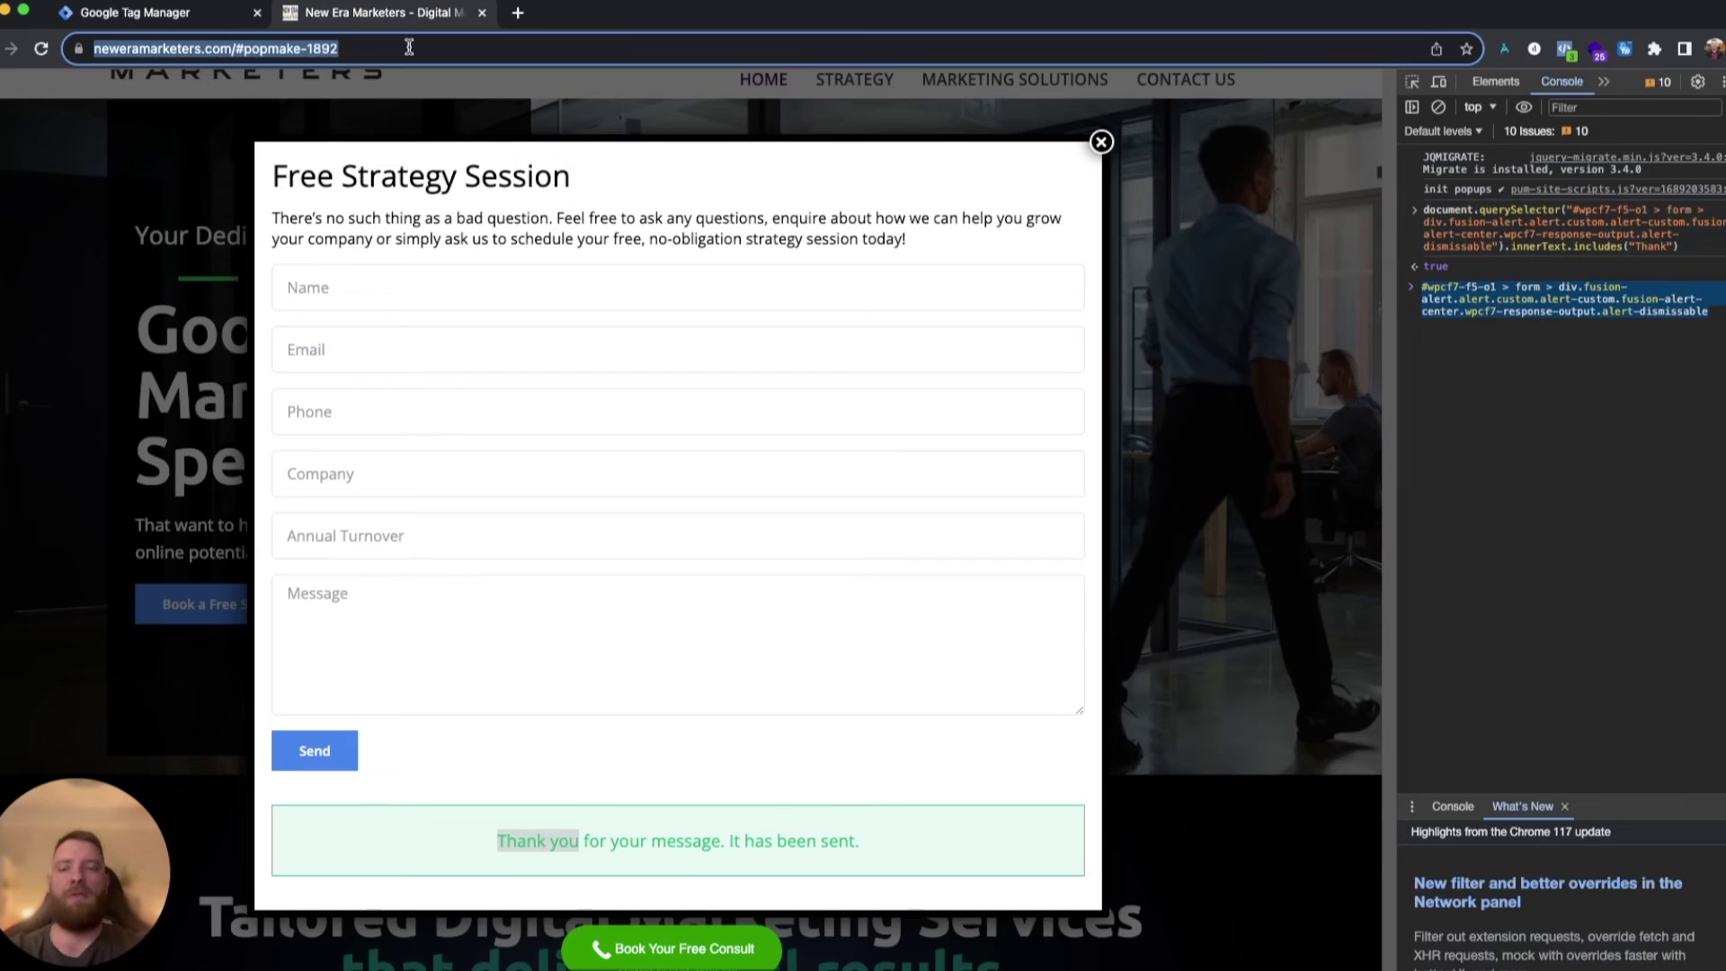
click(482, 13)
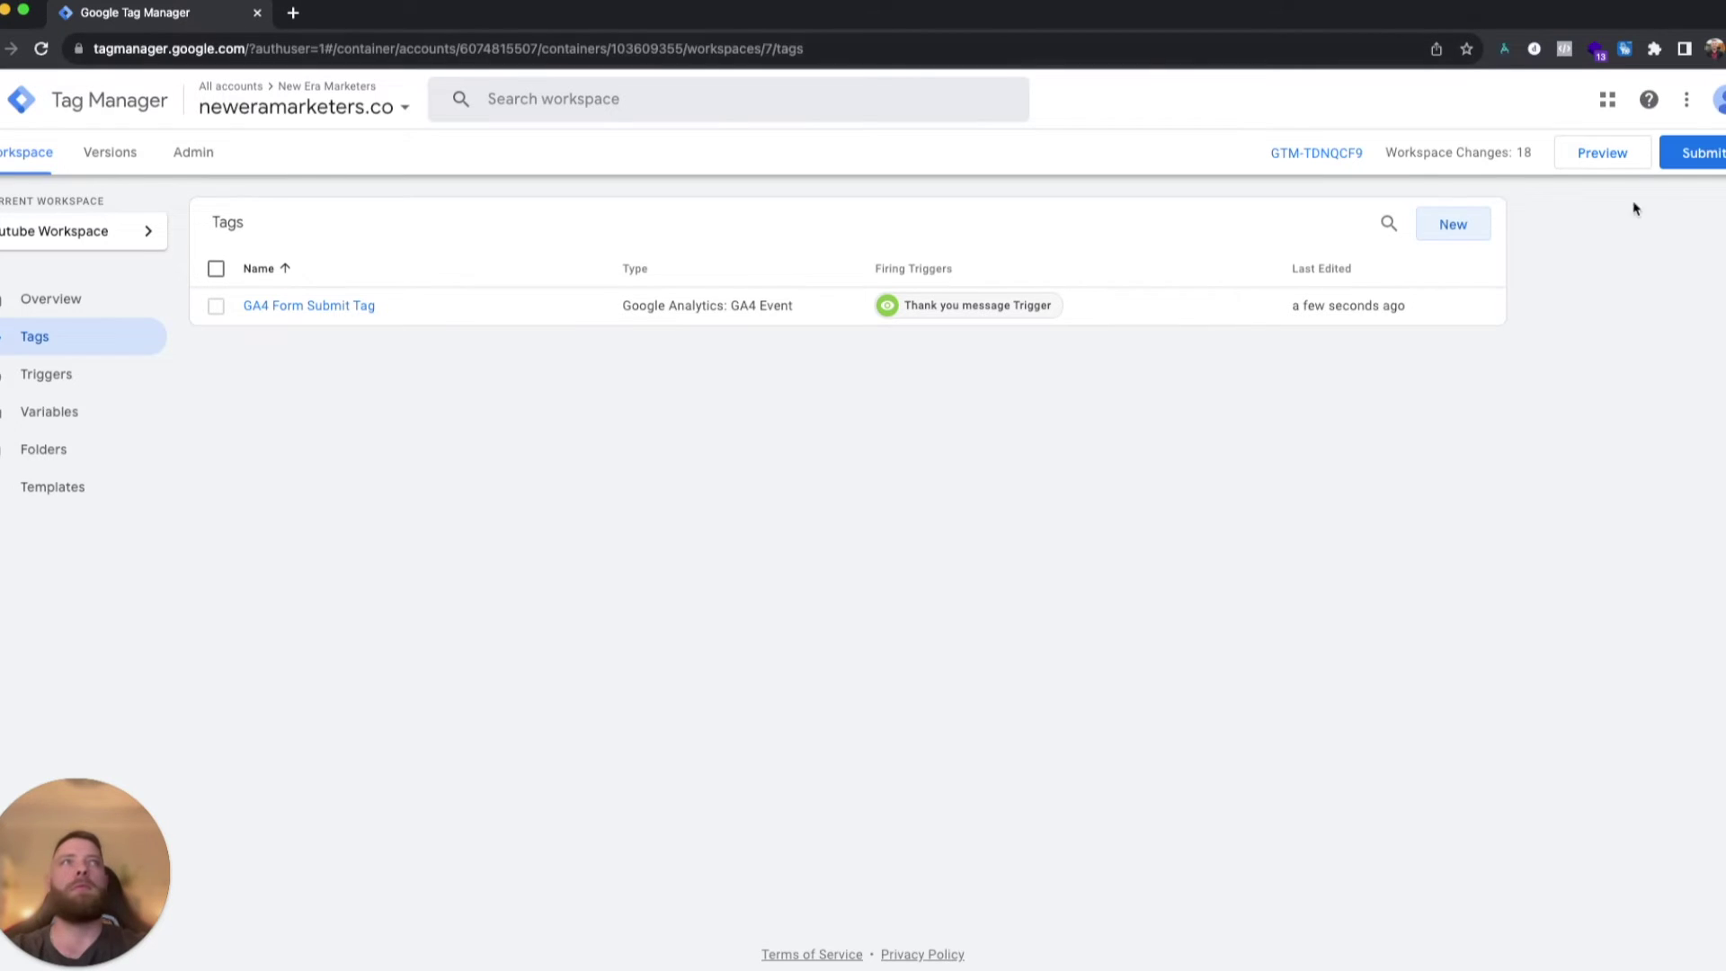
click(1620, 166)
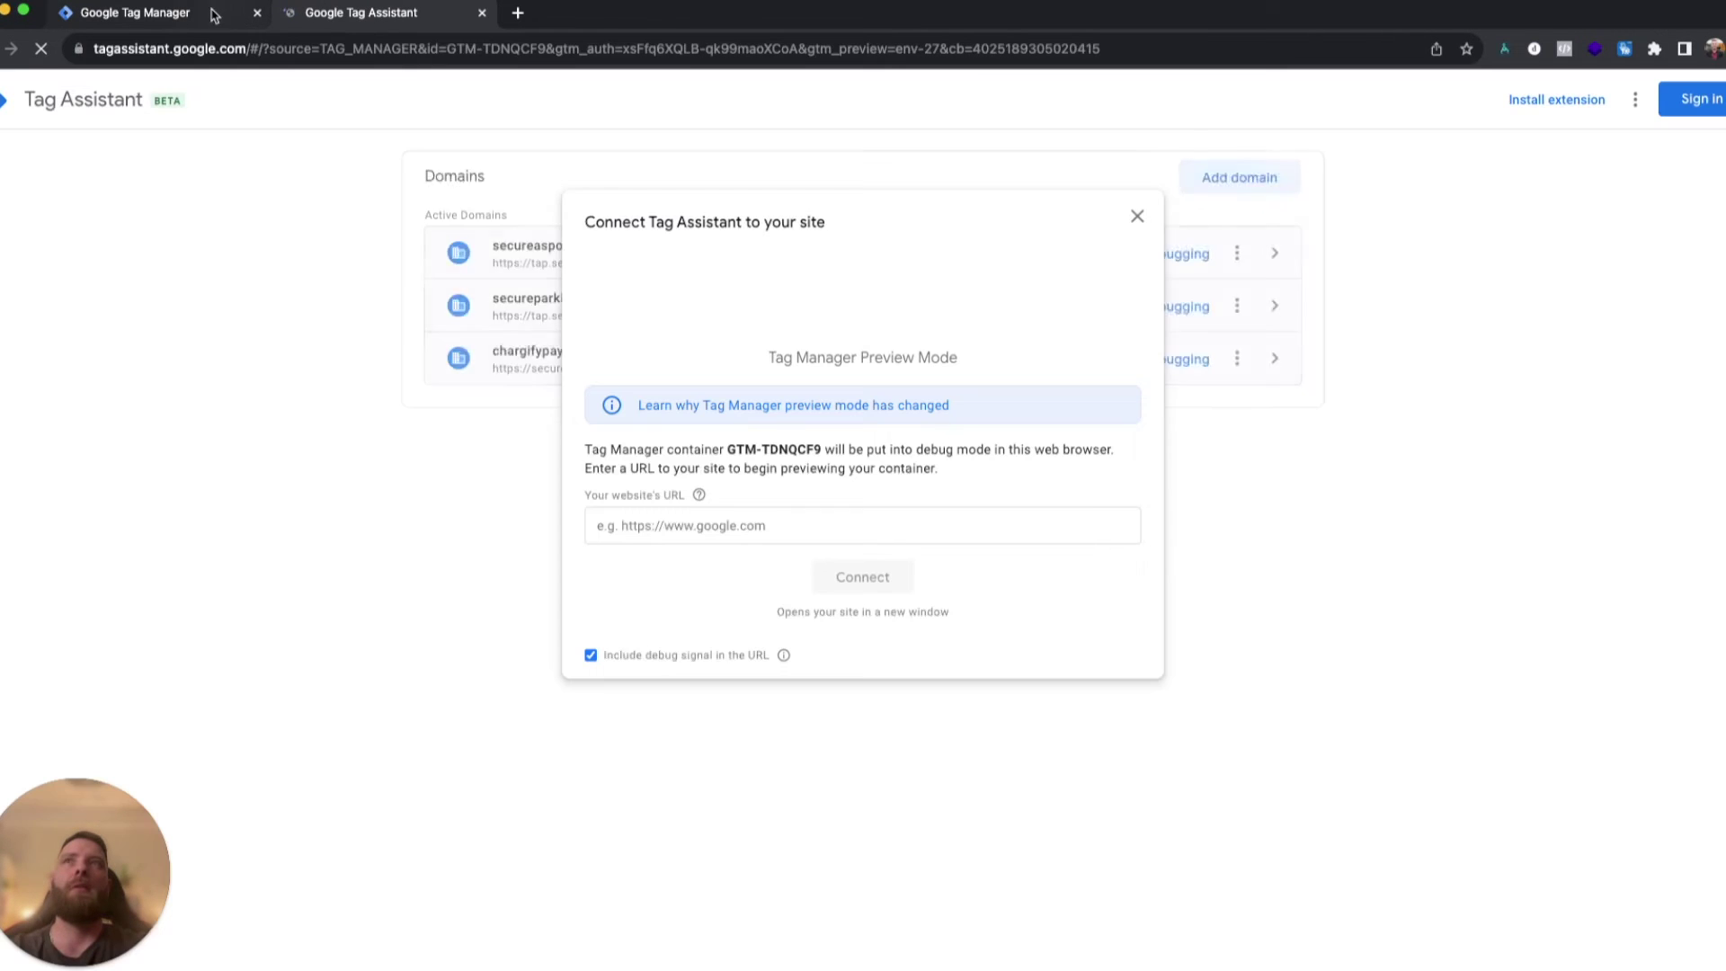
click(824, 528)
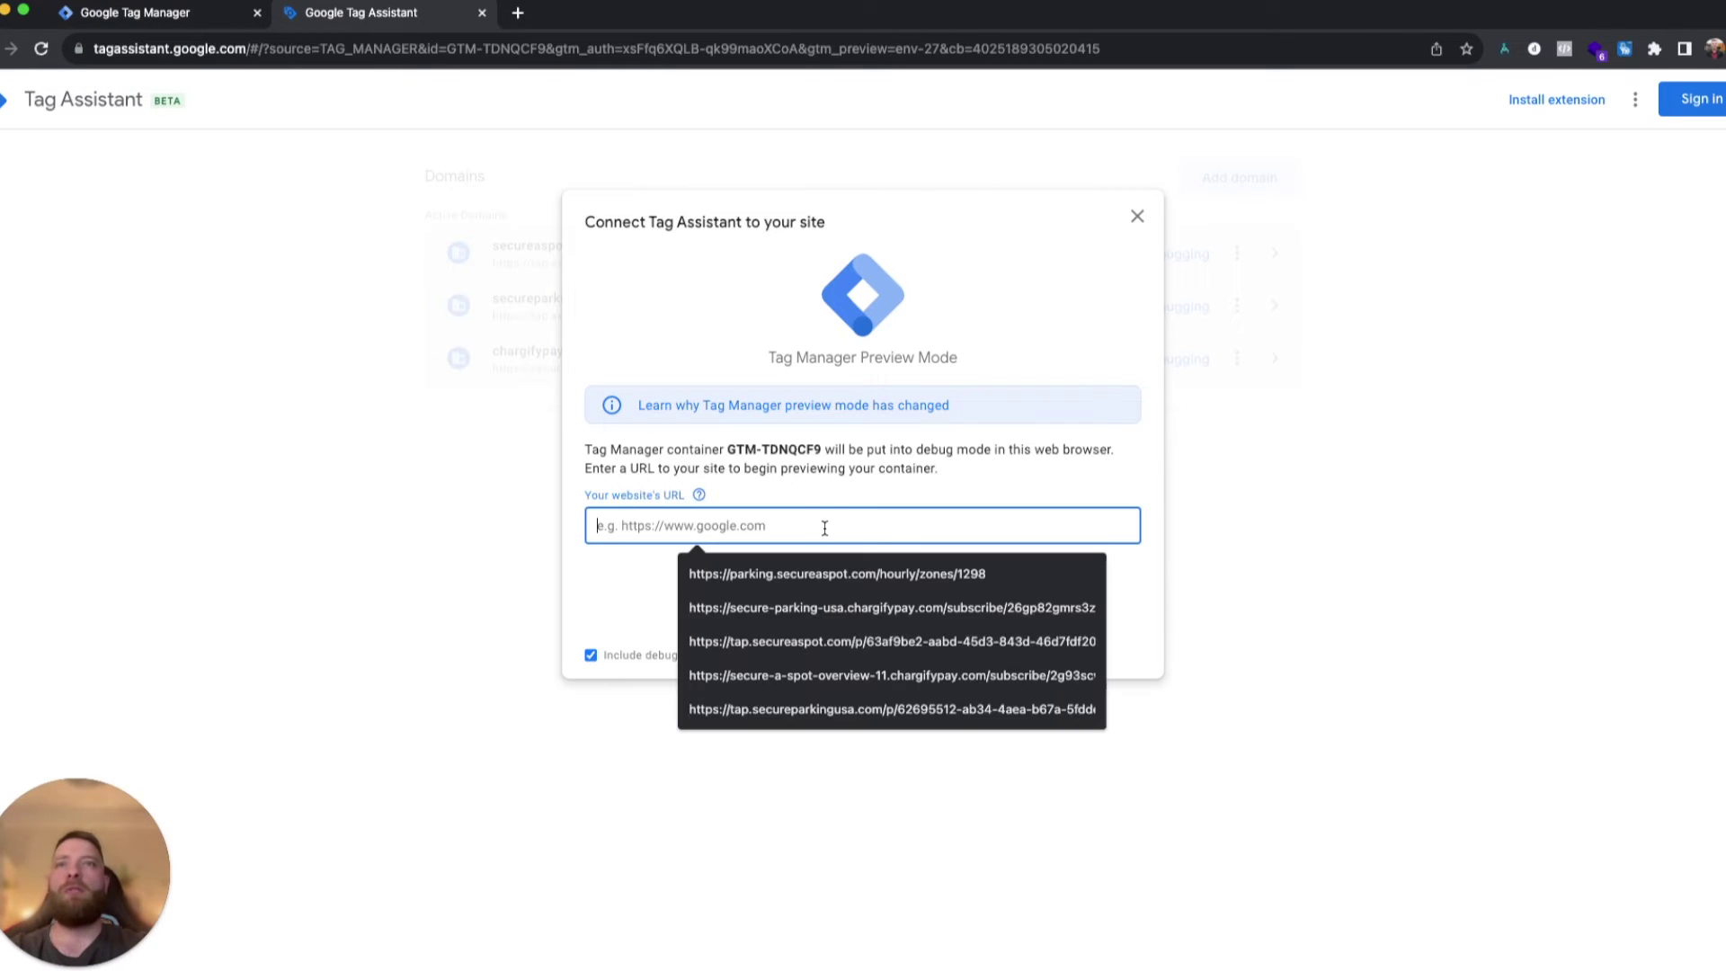
key(super+v)
drag(776, 526, 1000, 525)
key(BackSpace)
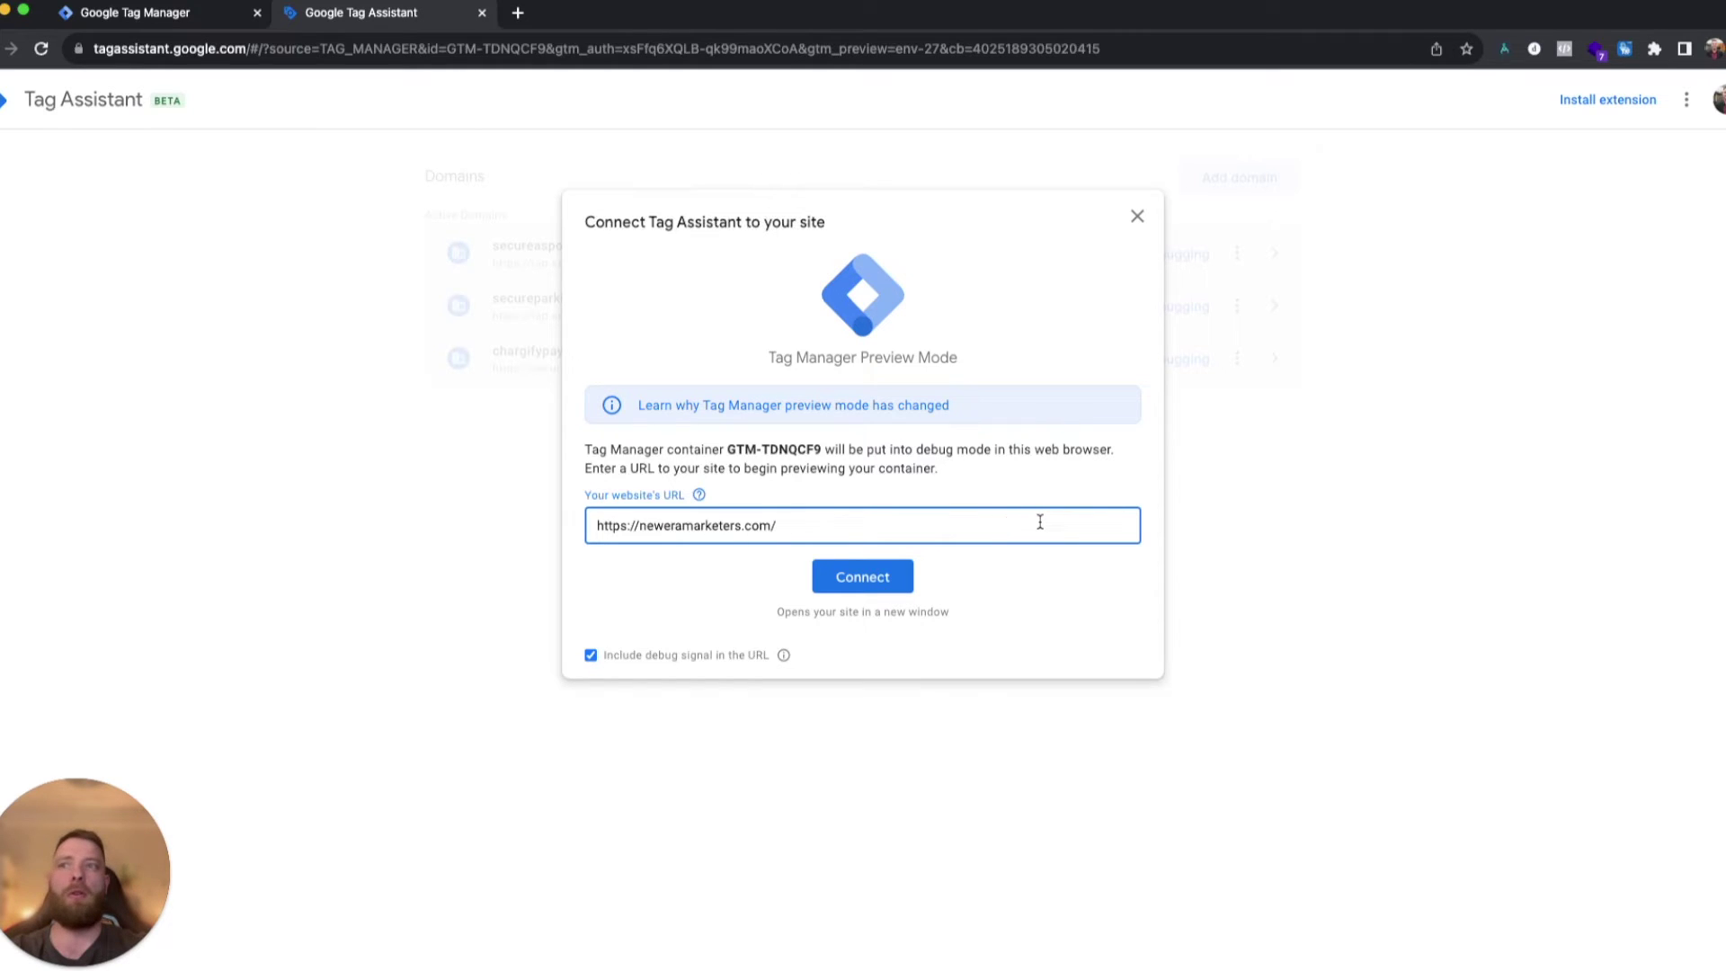
click(867, 578)
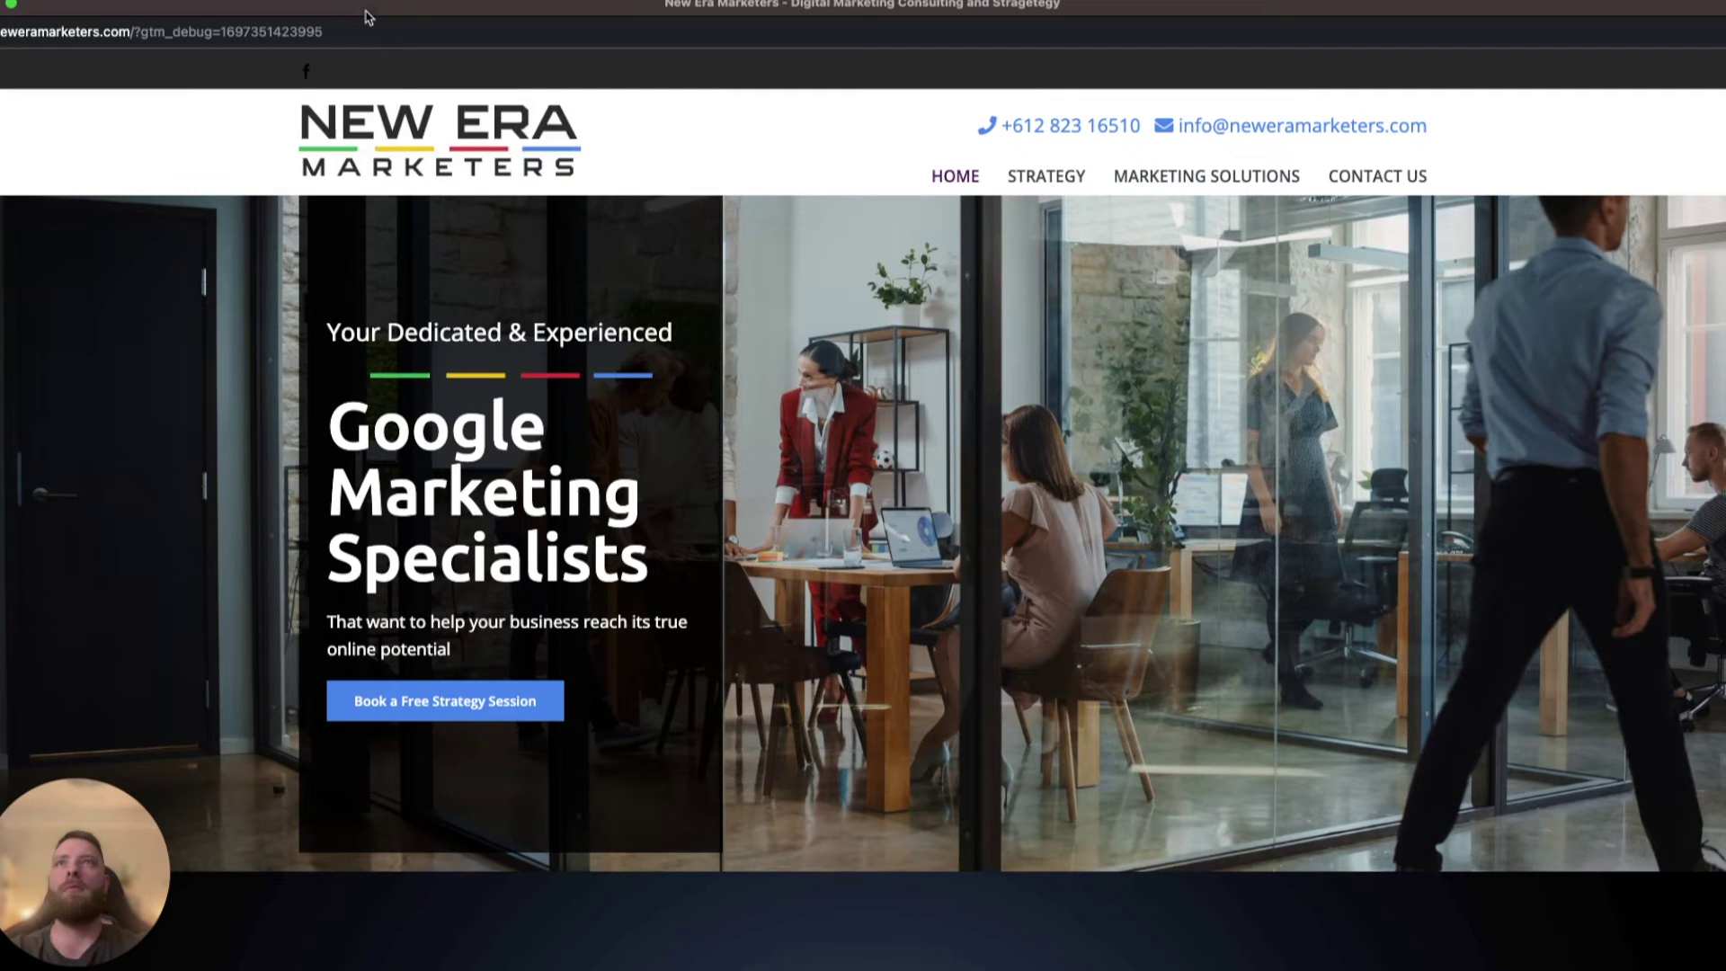
Open the website's Free Strategy Session form and continue to the debug summary in Tag Assistant.
click(460, 703)
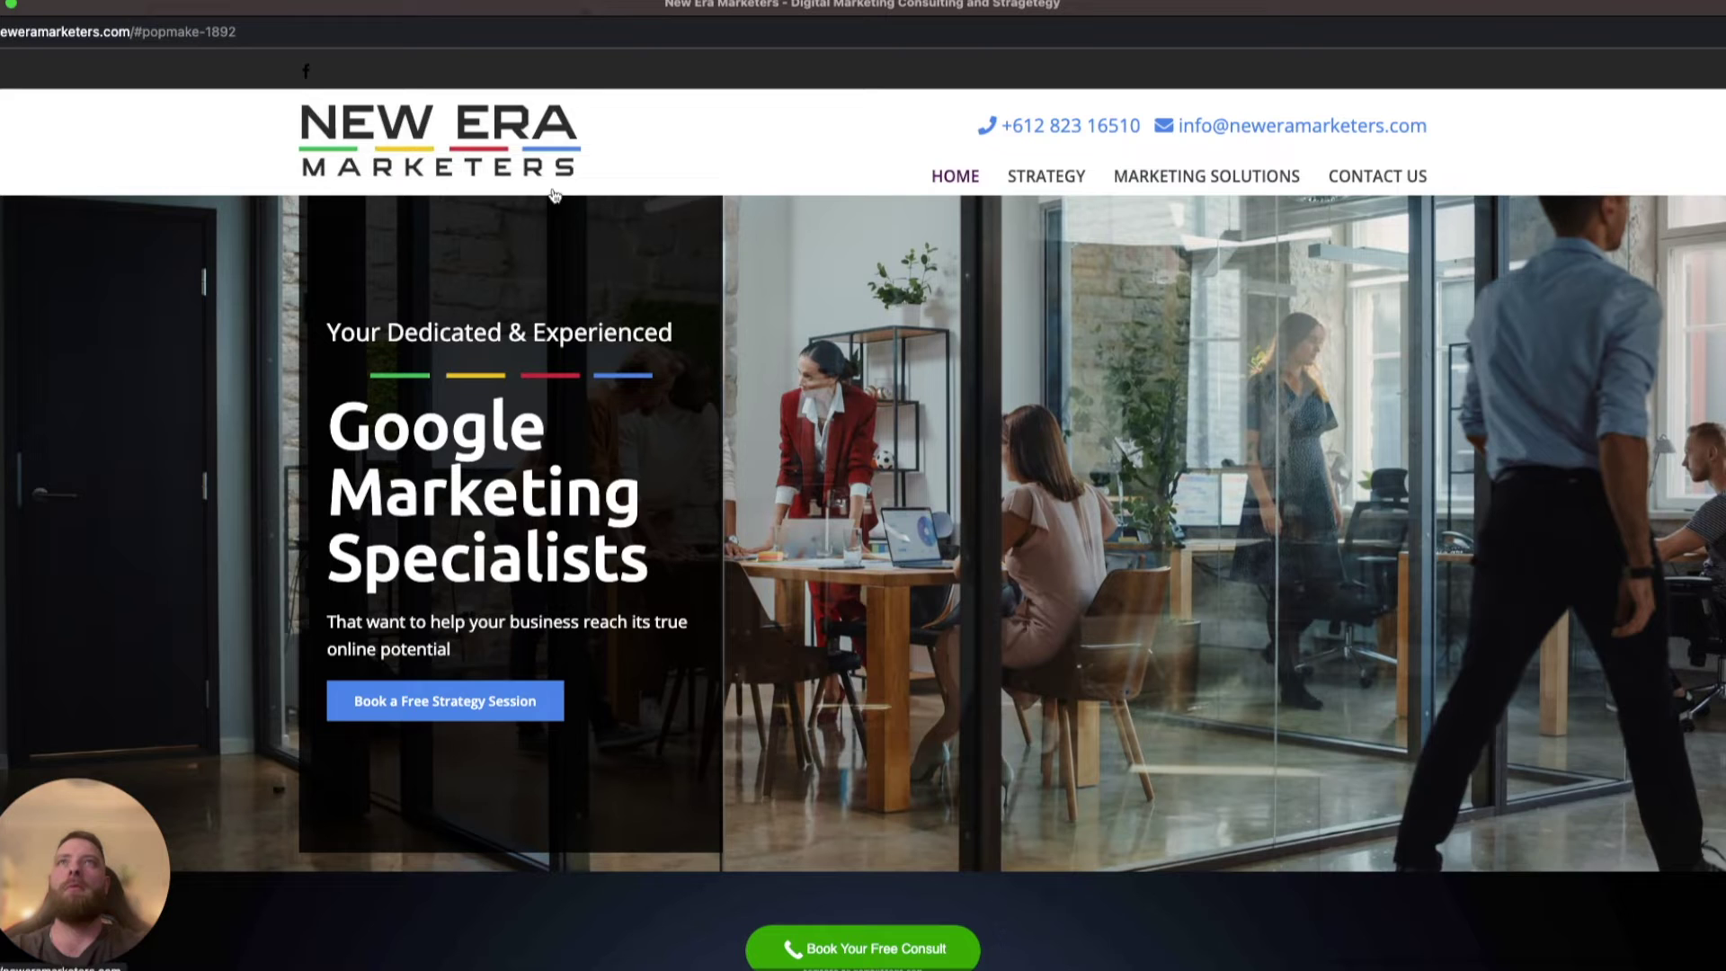
click(490, 710)
drag(544, 15, 1636, 92)
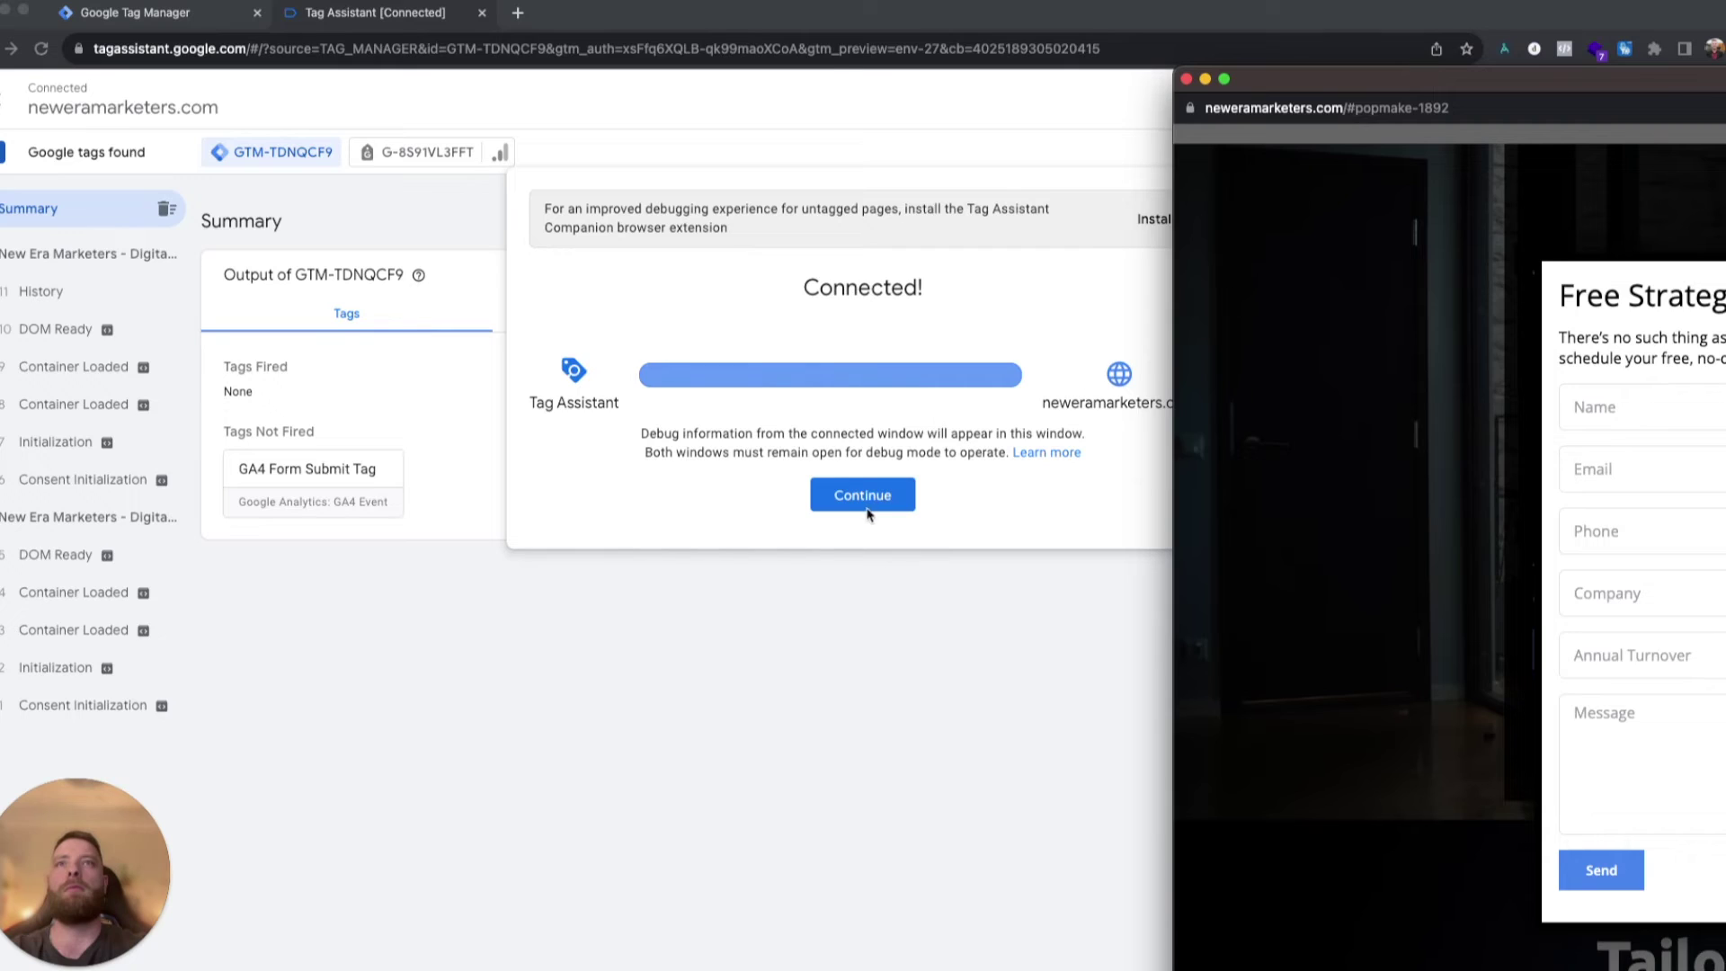
click(865, 500)
click(859, 500)
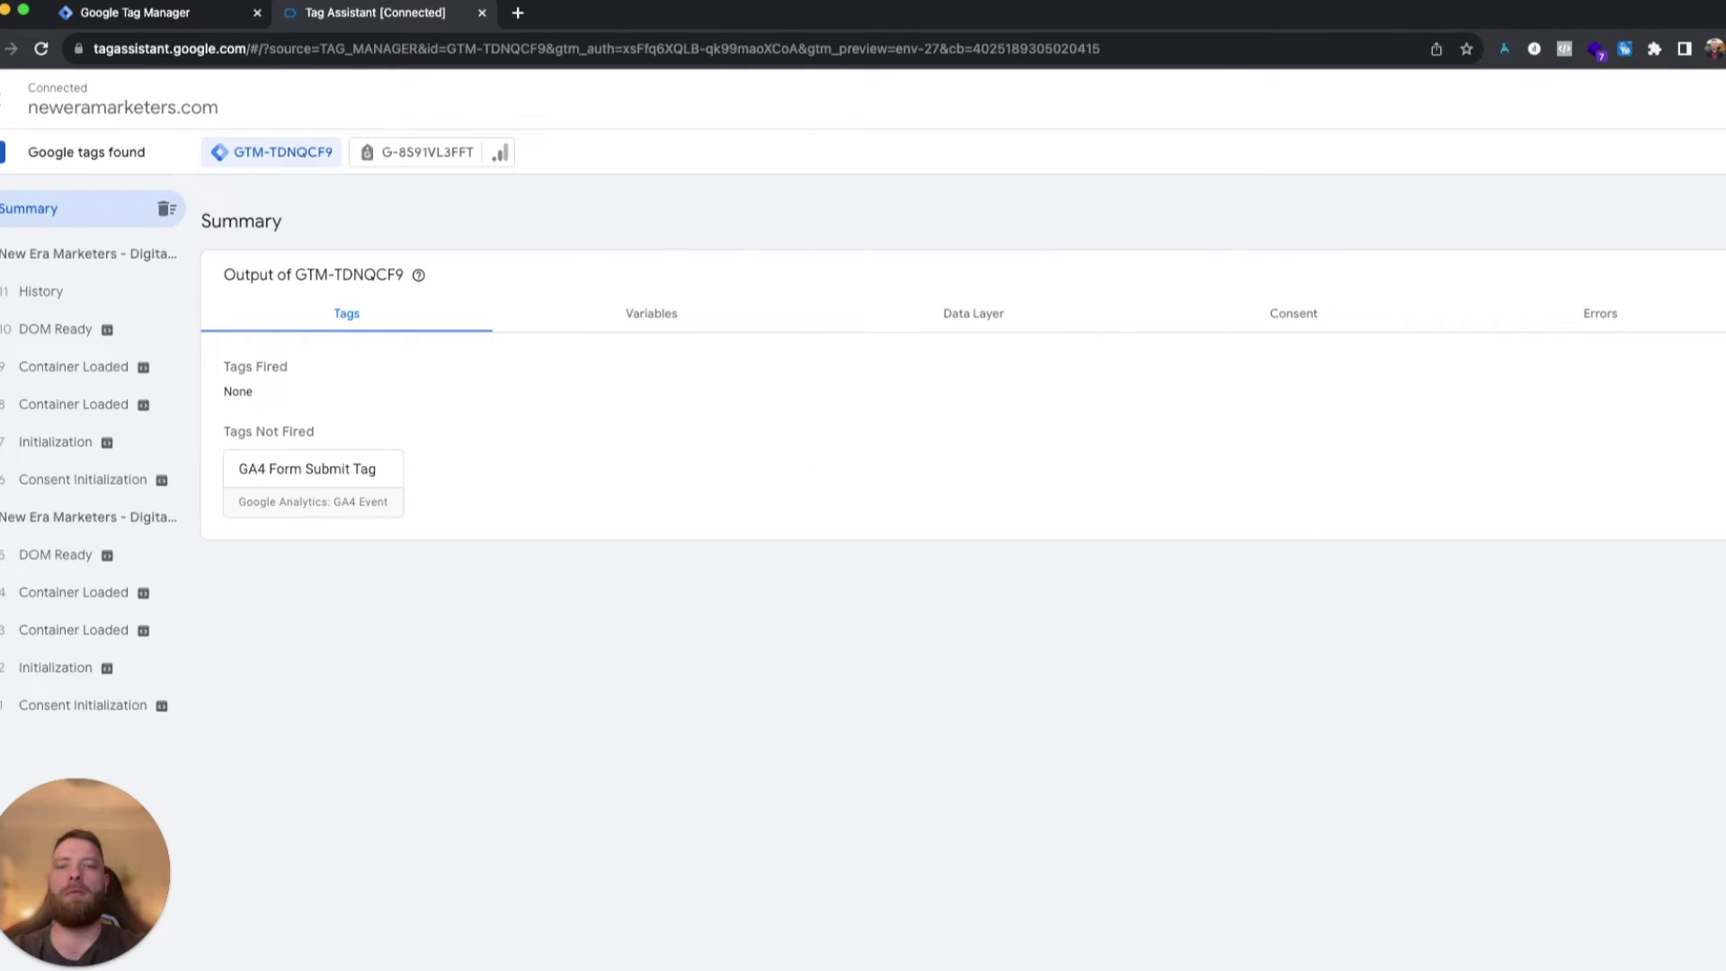
Return to the website's Free Strategy Session form and fill in the test contact's name, email, phone and company.
key(super+grave)
drag(1526, 85, 882, 40)
click(1022, 370)
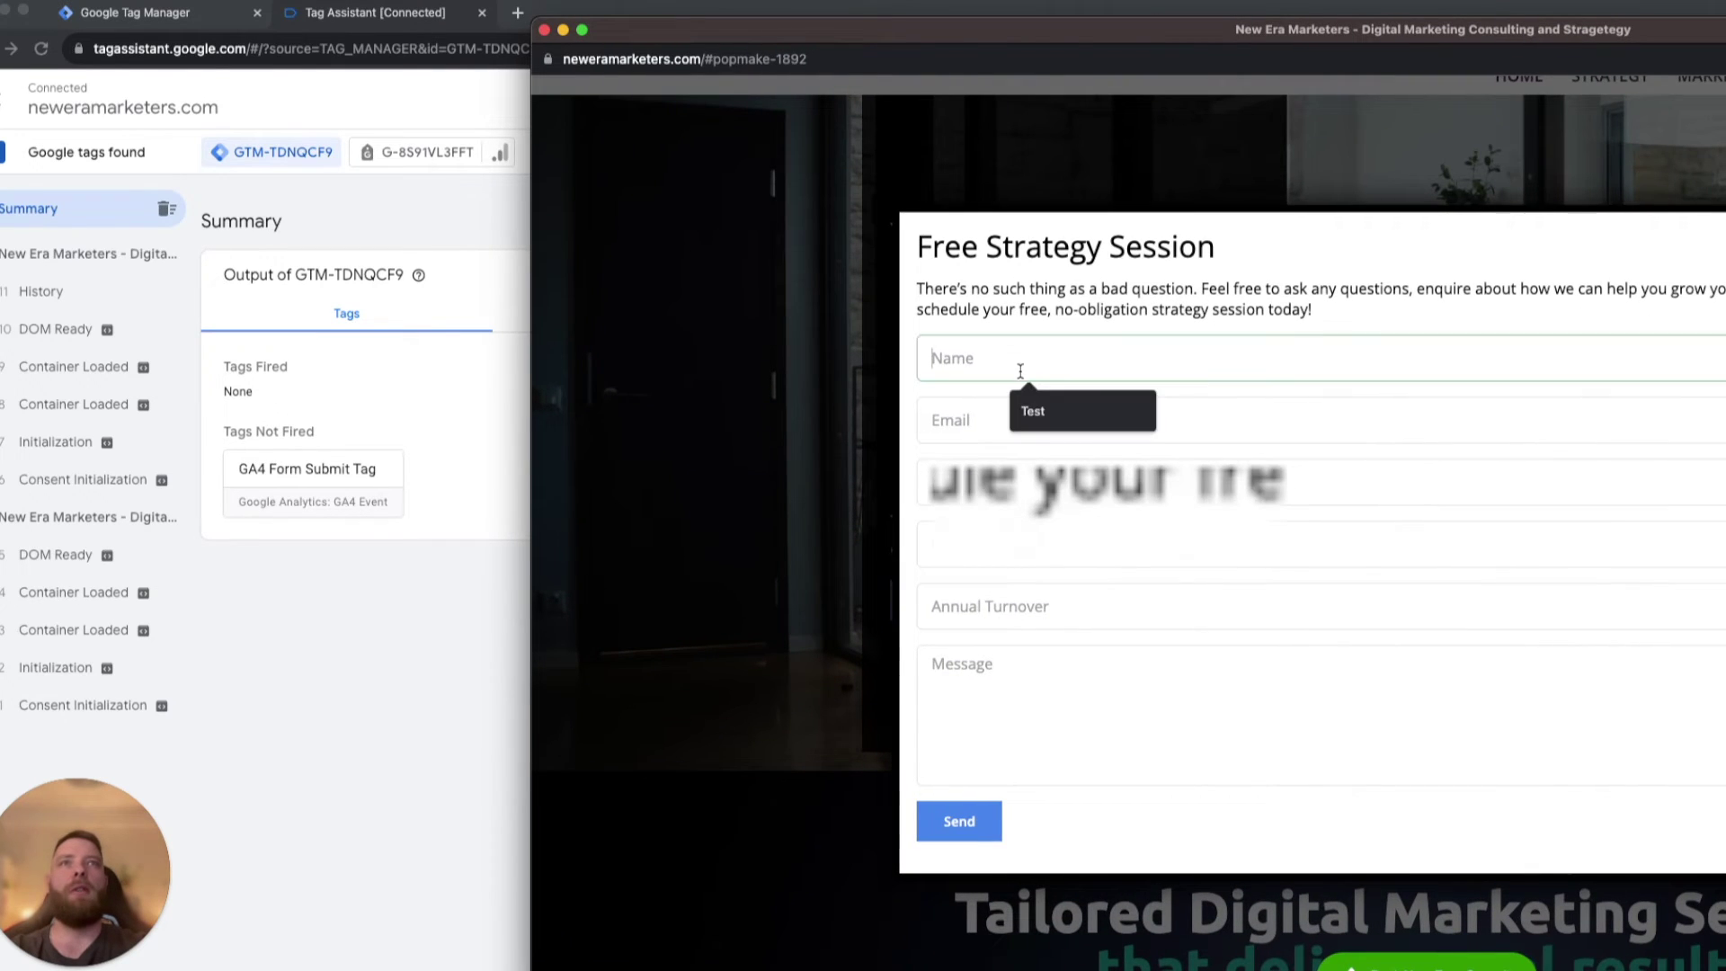
click(1025, 409)
click(1016, 435)
click(1034, 463)
key(Tab)
key(Tab)
Set Annual Turnover to 100000, enter the message "This is a test" and submit the form.
click(1005, 620)
click(1043, 658)
click(1011, 685)
text(This i)
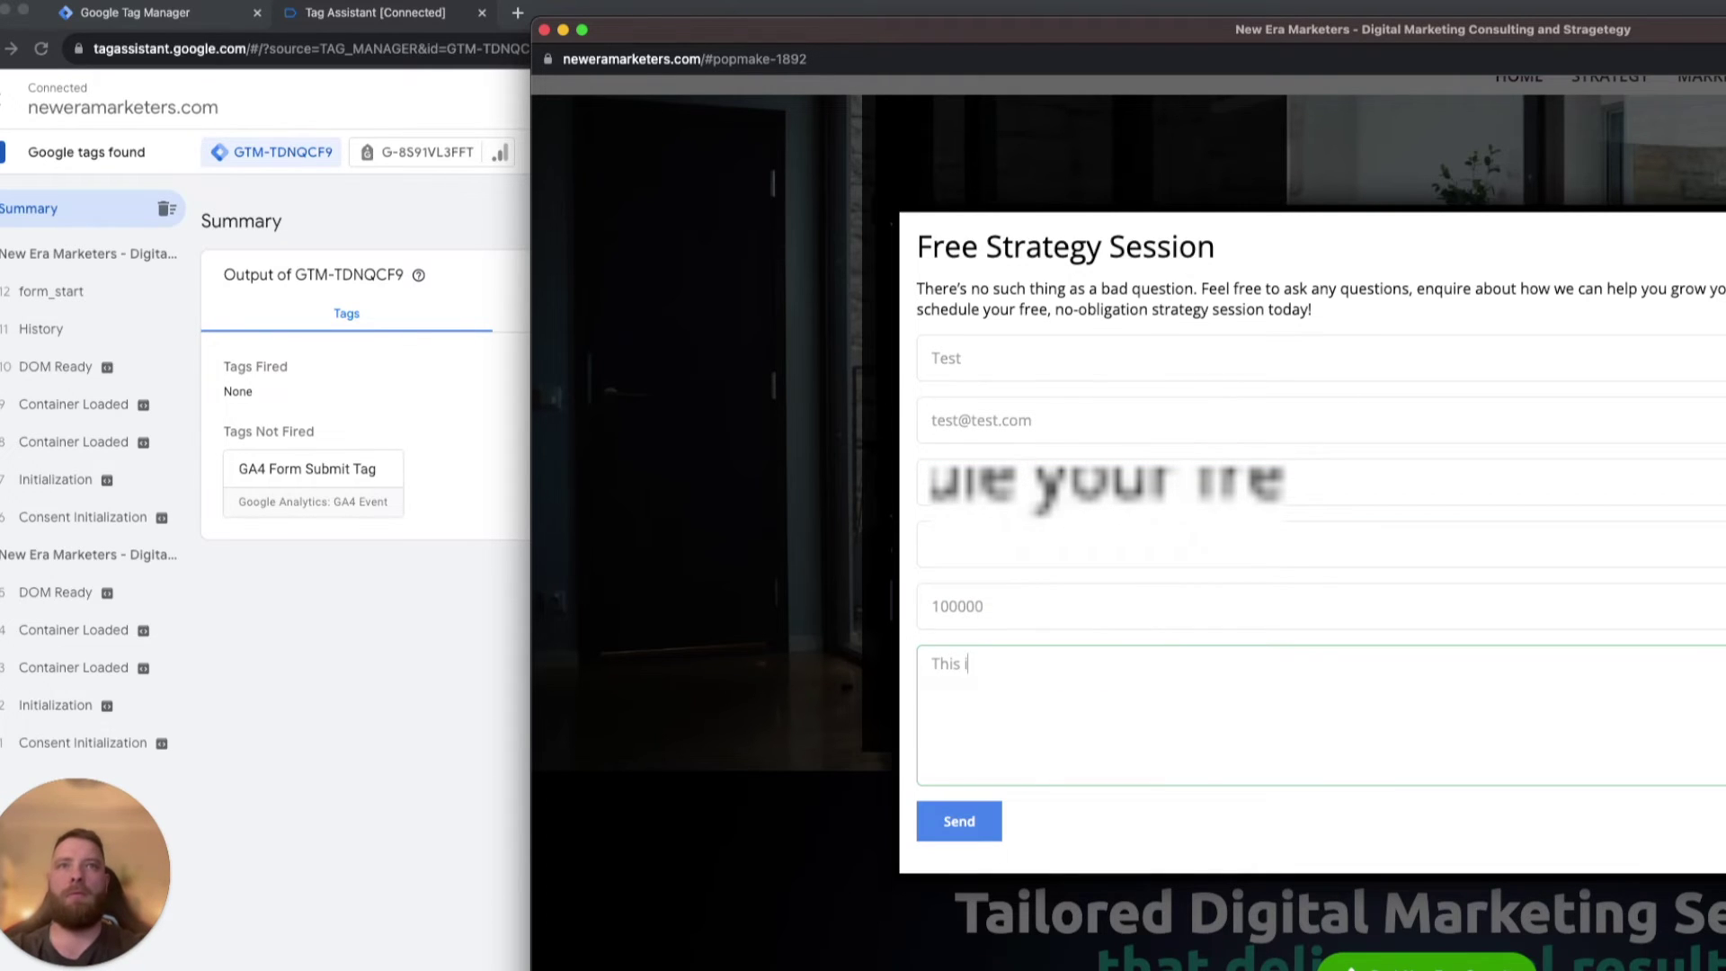
text(s a tesrt)
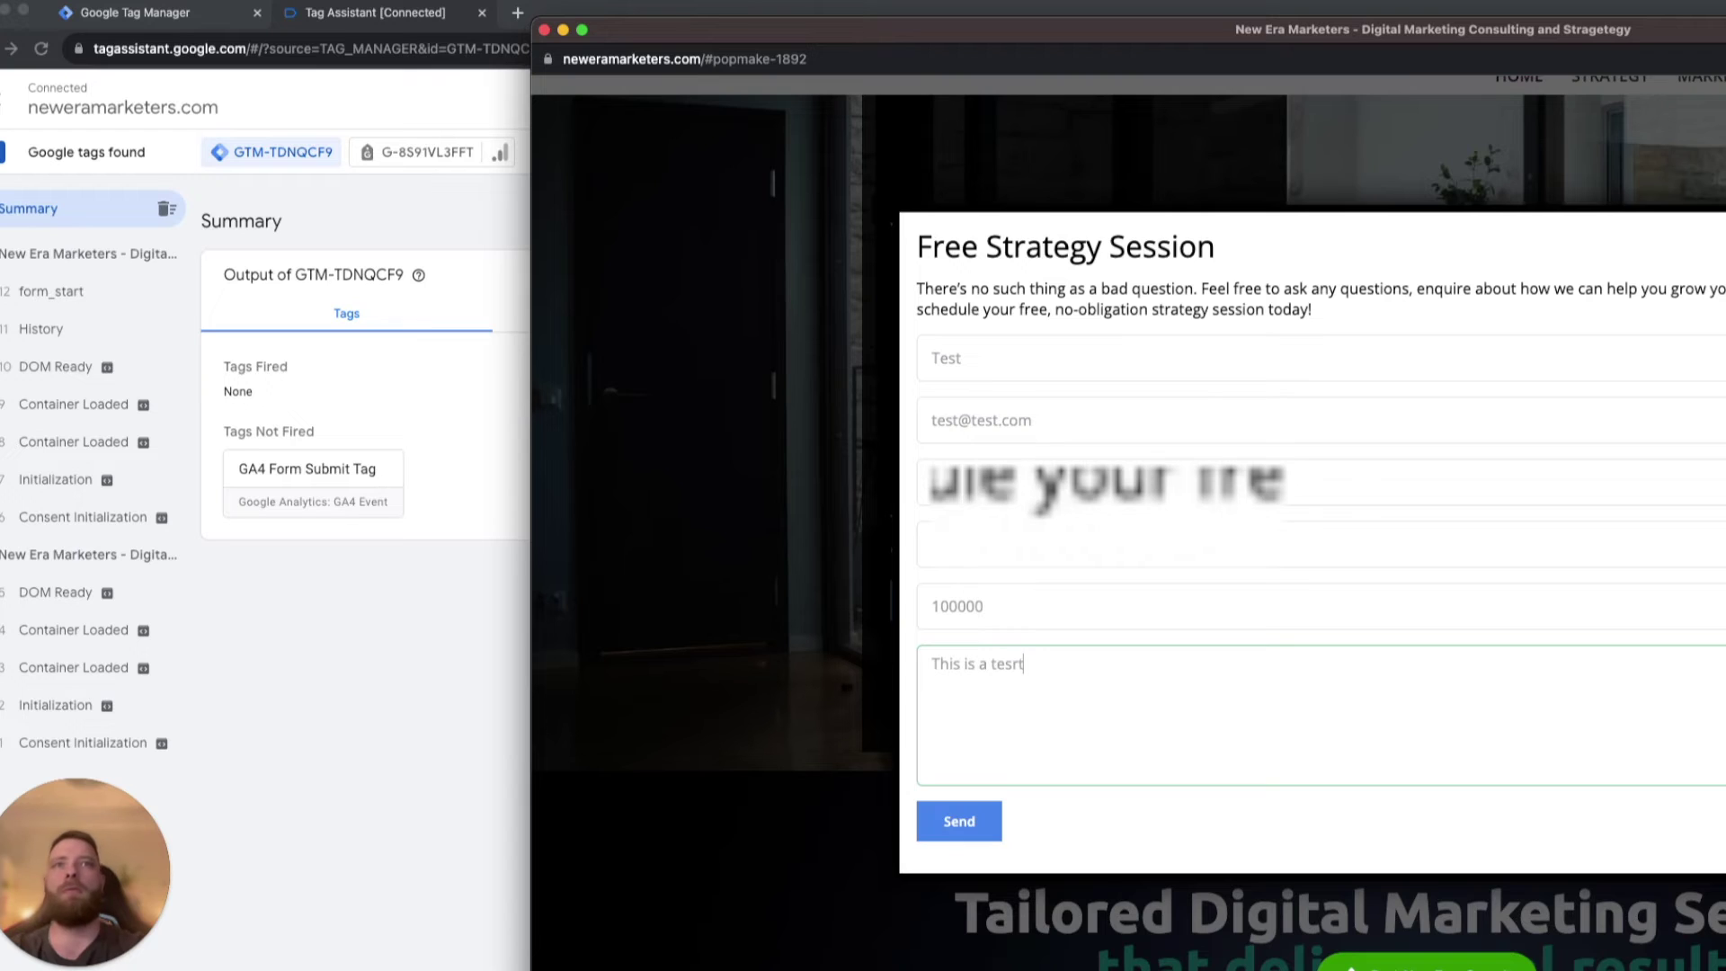
key(BackSpace)
key(BackSpace)
text(t)
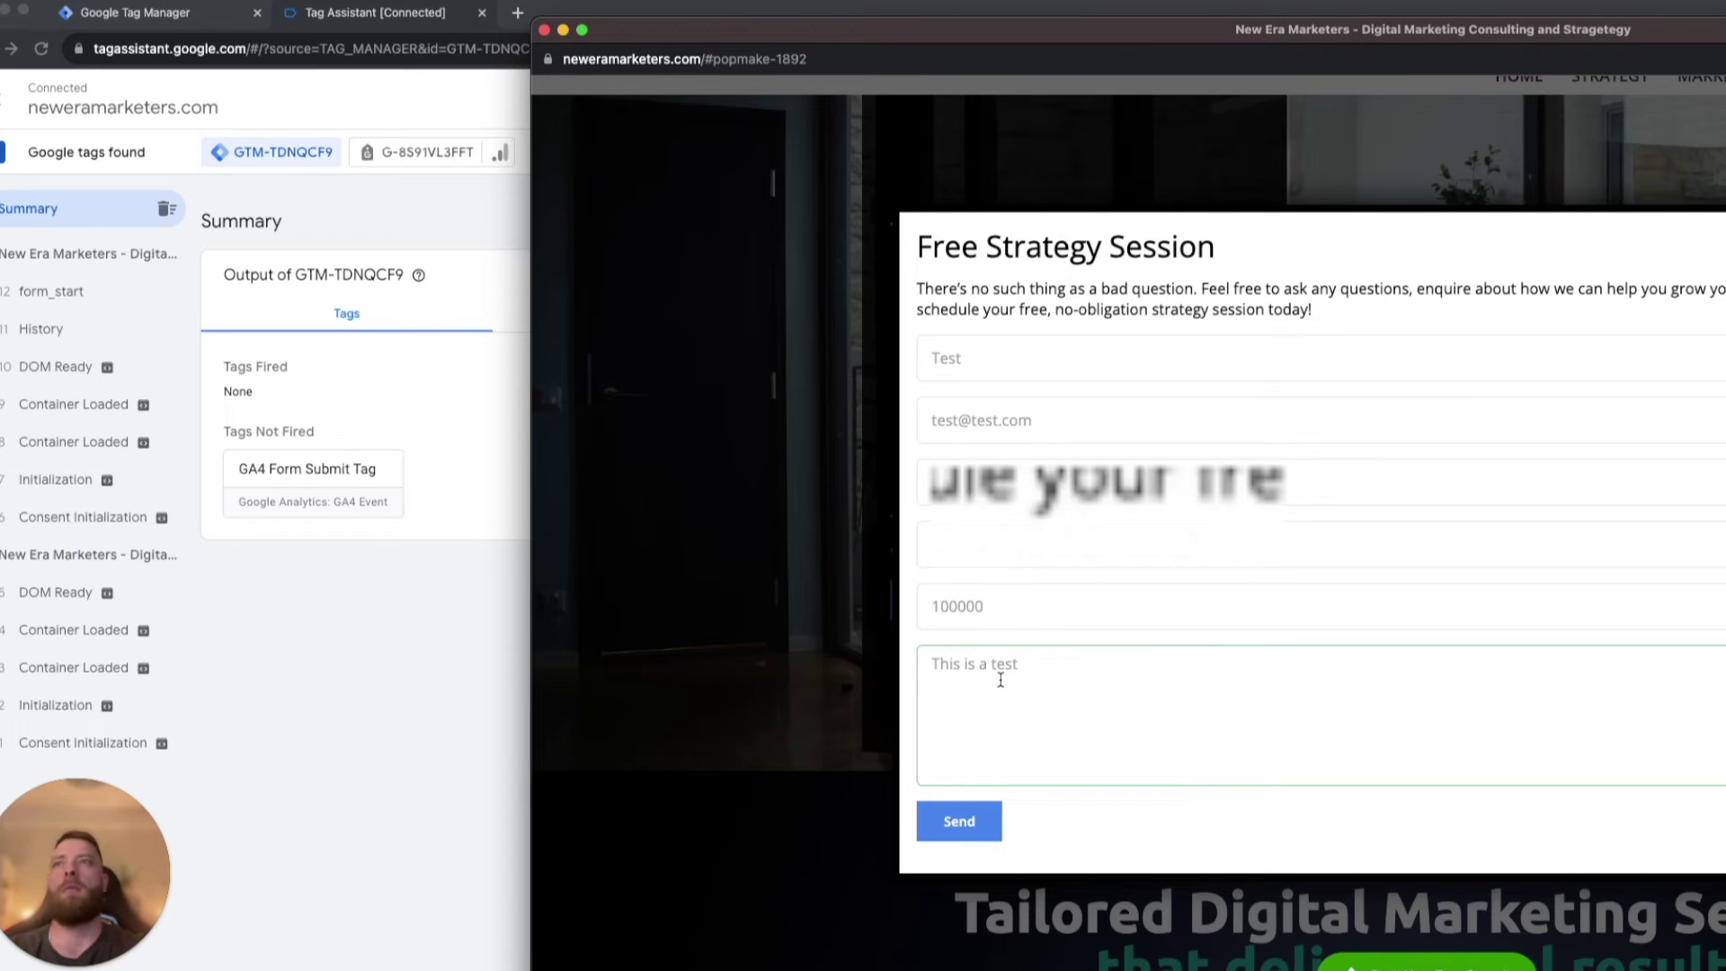
click(953, 823)
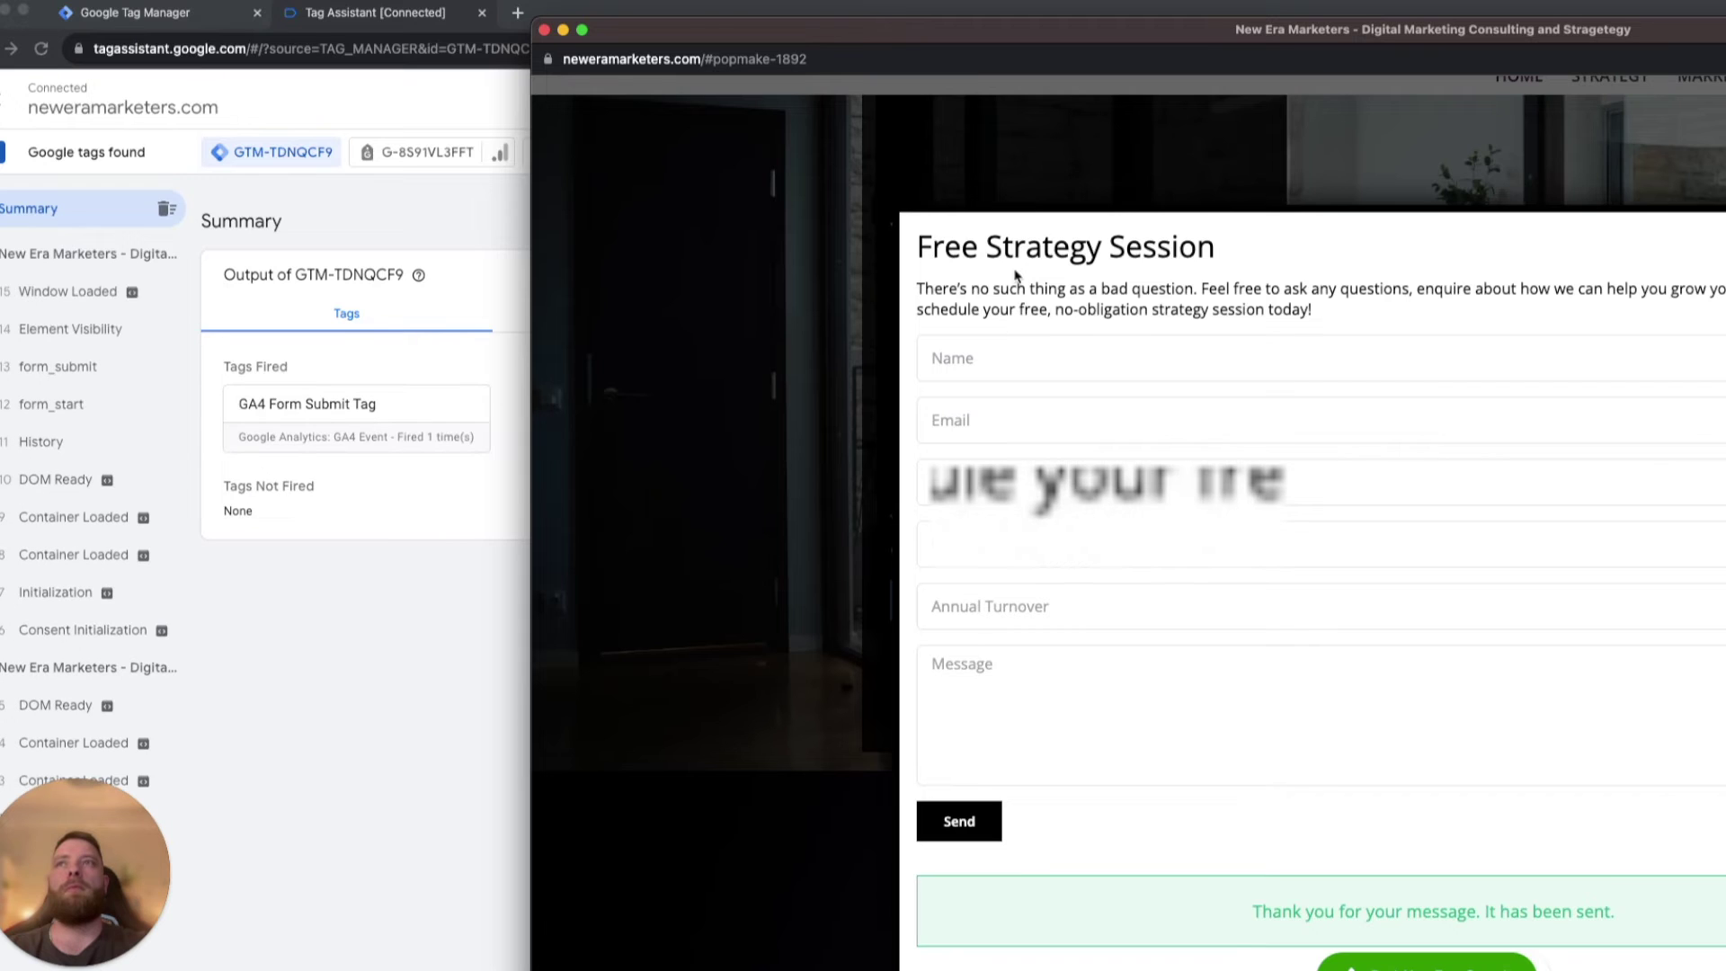
Examine the Element Visibility event in Tag Assistant and the firing details of GA4 Form Submit Tag.
drag(904, 40, 773, 970)
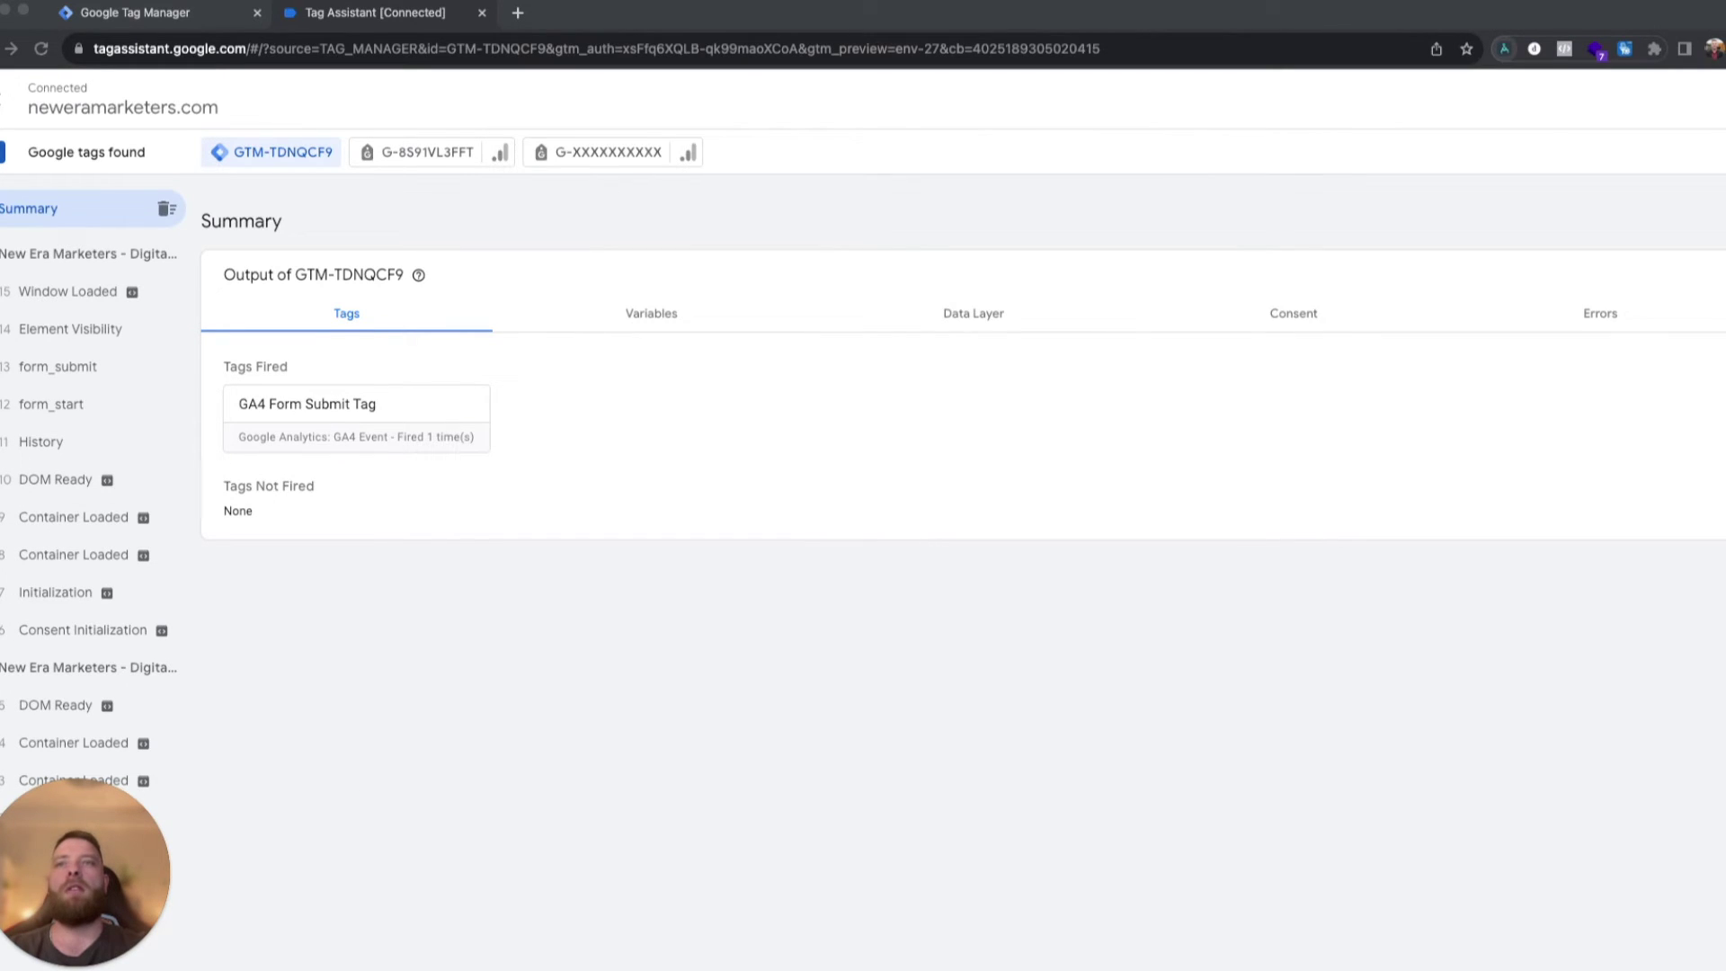
click(88, 331)
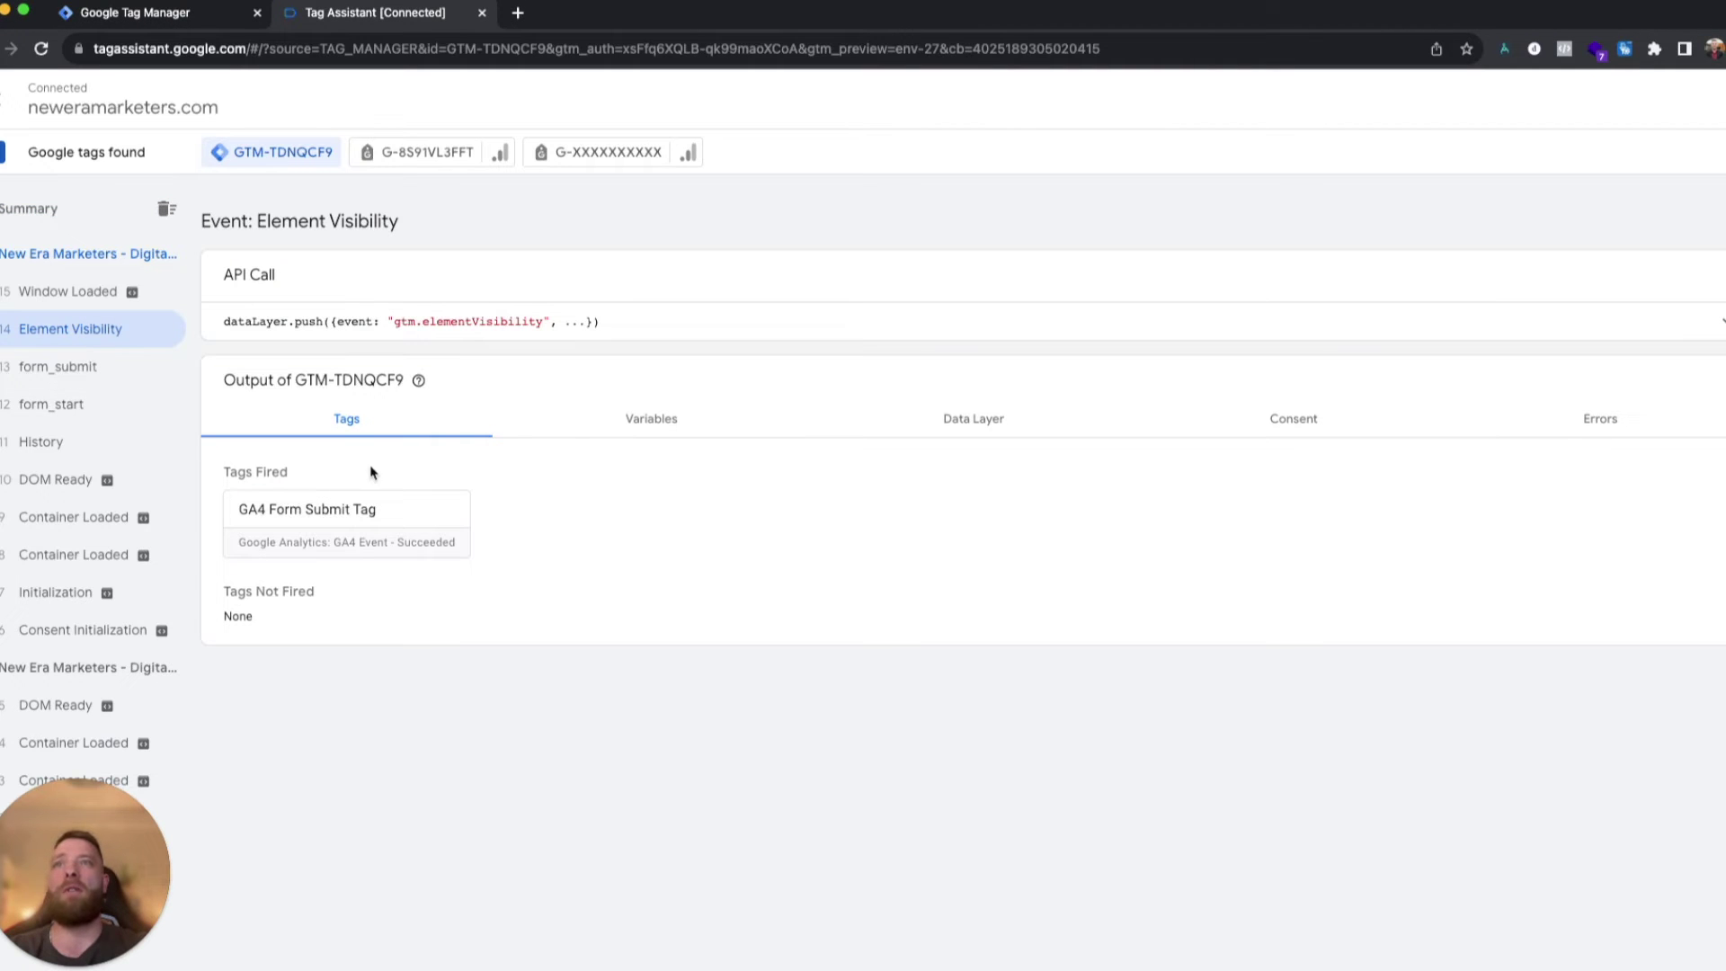
click(373, 539)
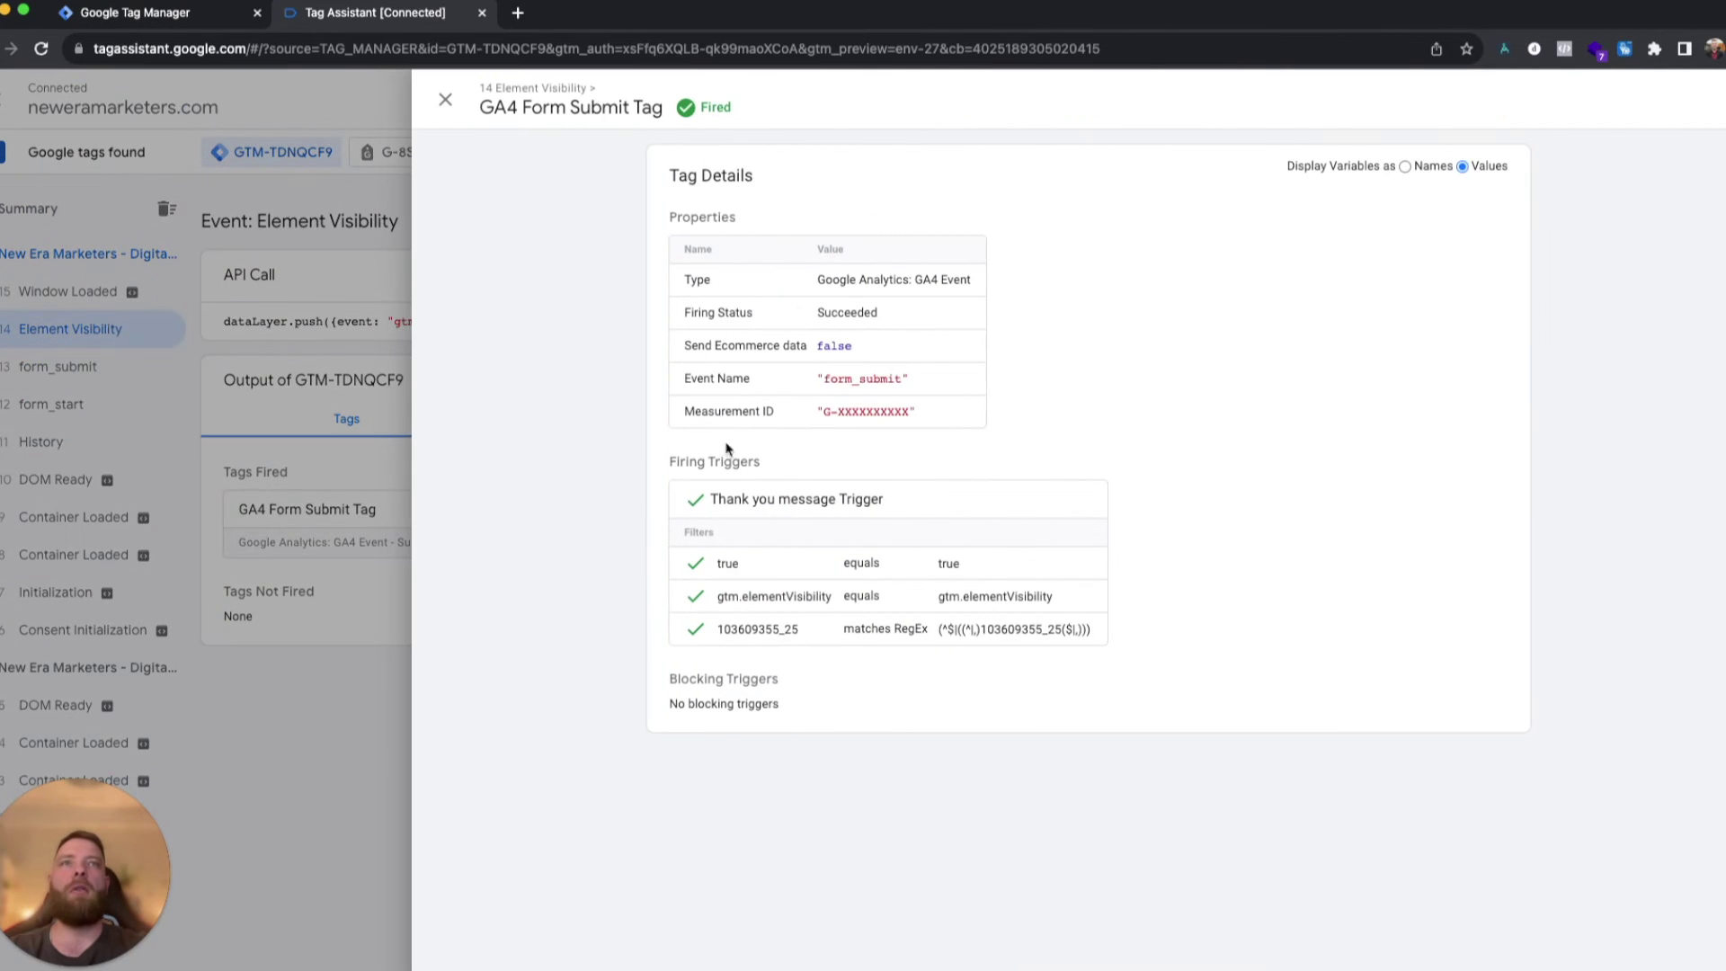
click(319, 411)
Bring the website's Free Strategy Session form back into view and set Annual Turnover to 100000.
drag(691, 966, 697, 101)
double_click(698, 99)
drag(482, 90, 670, 20)
drag(231, 27, 106, 2)
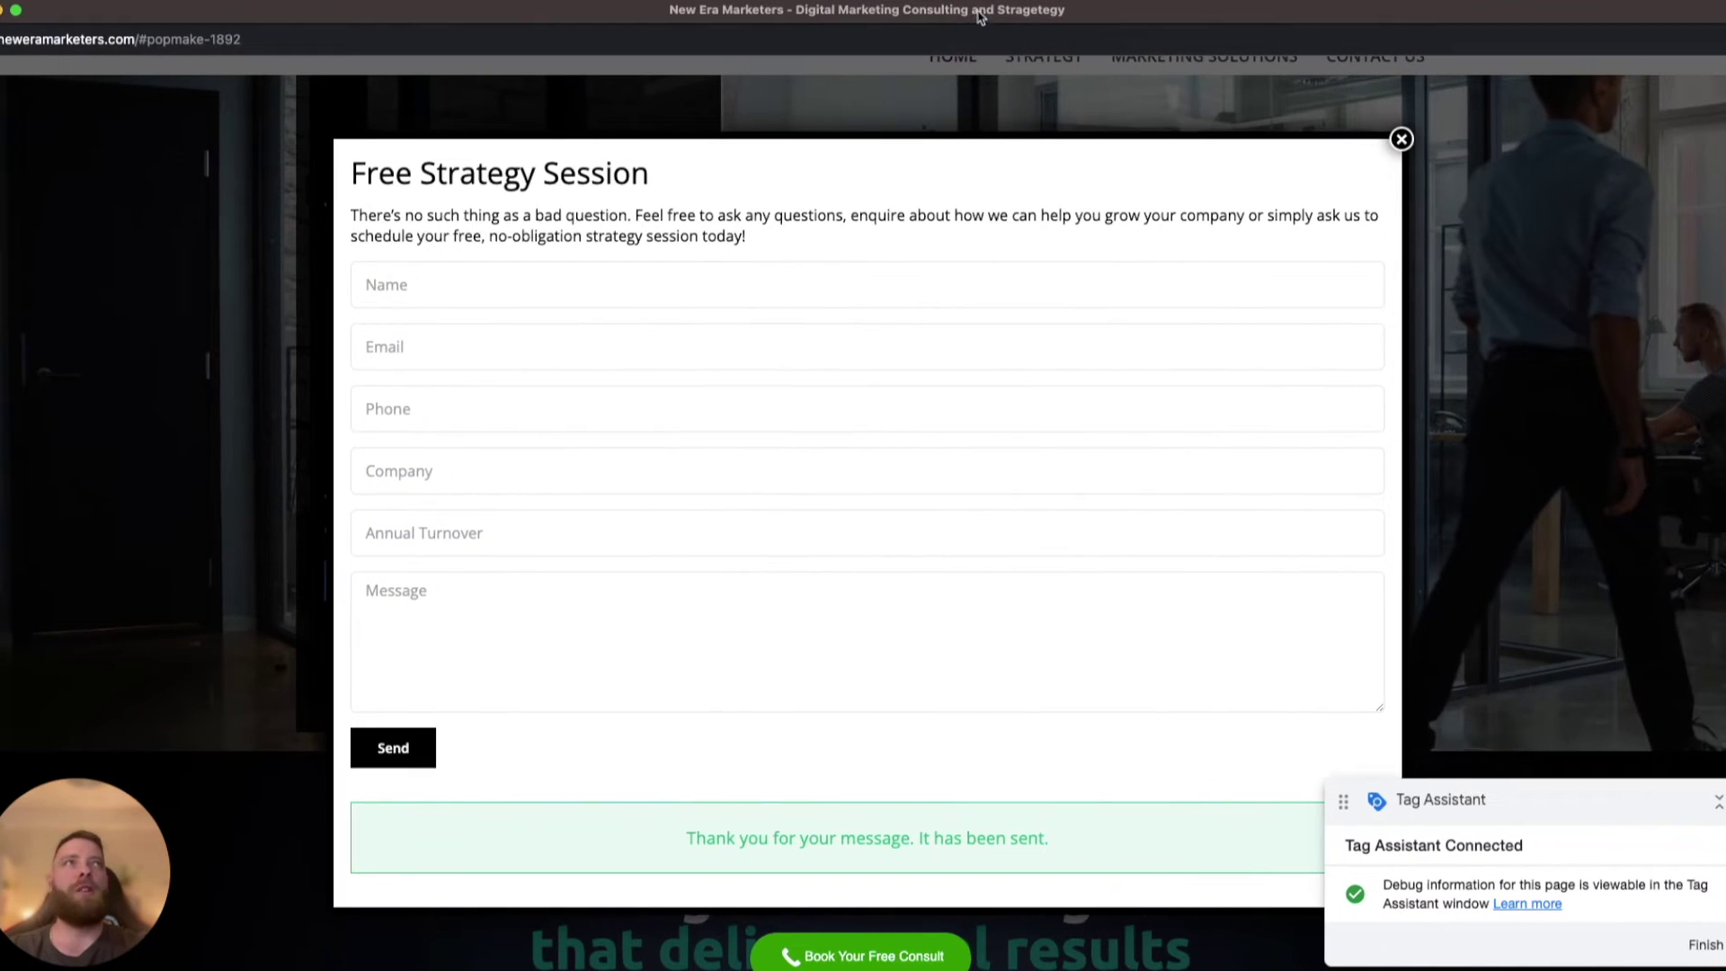
drag(975, 20, 968, 5)
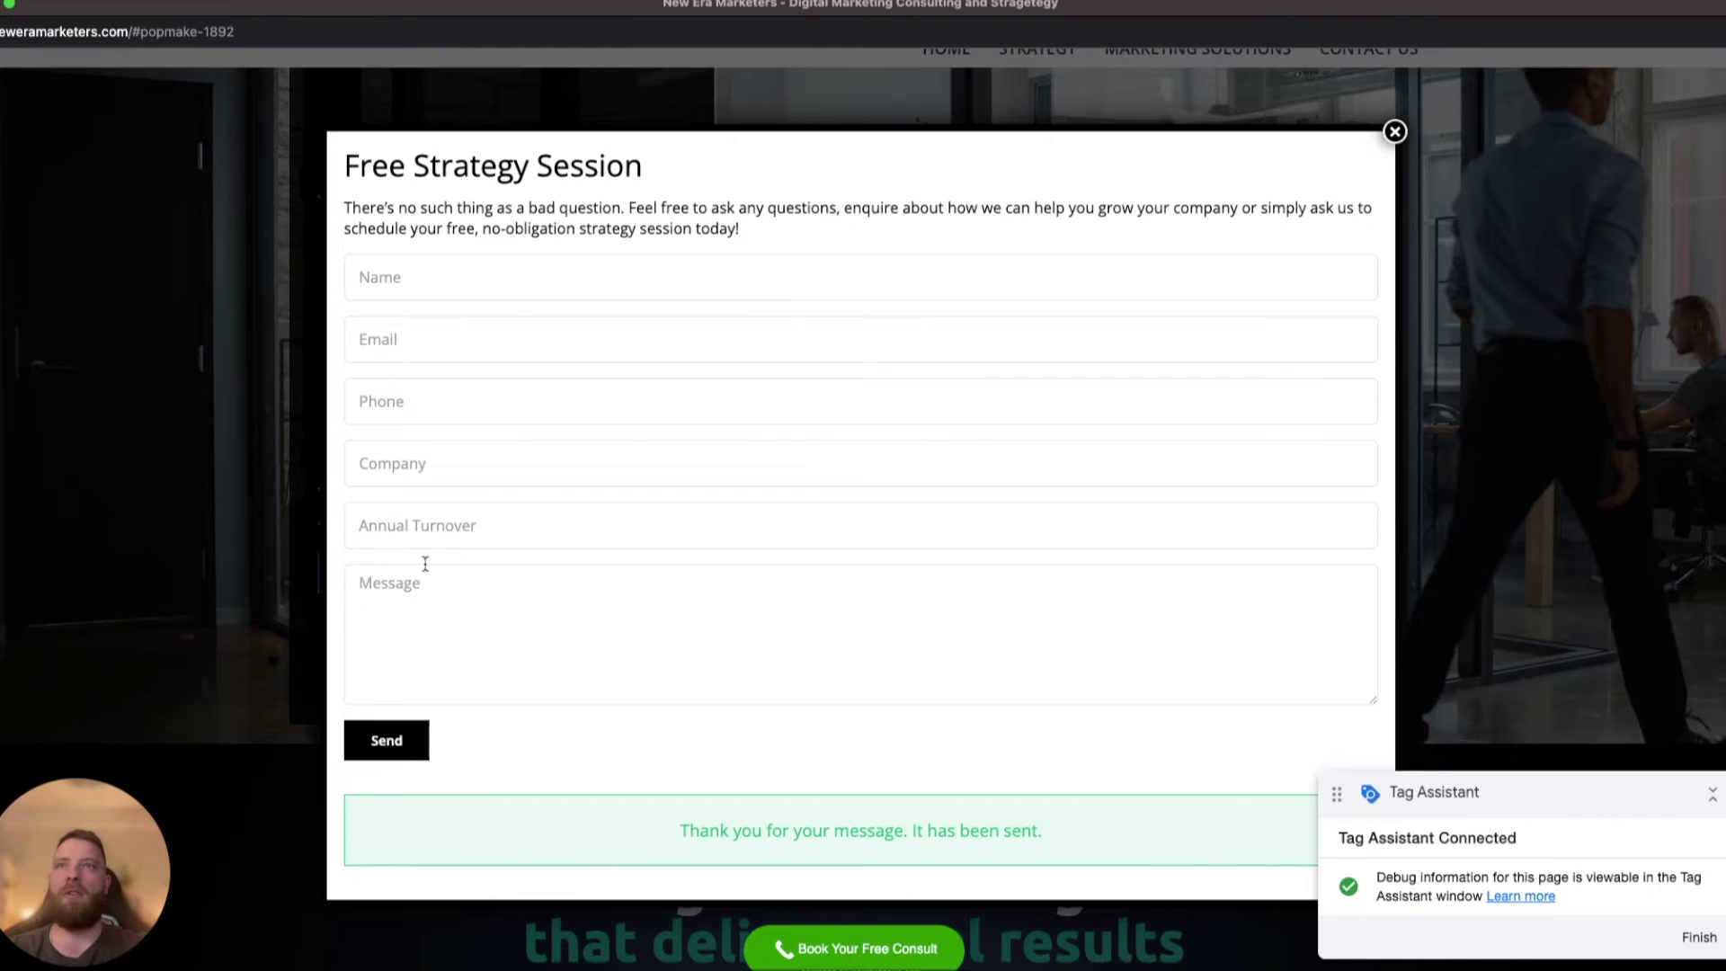
click(438, 527)
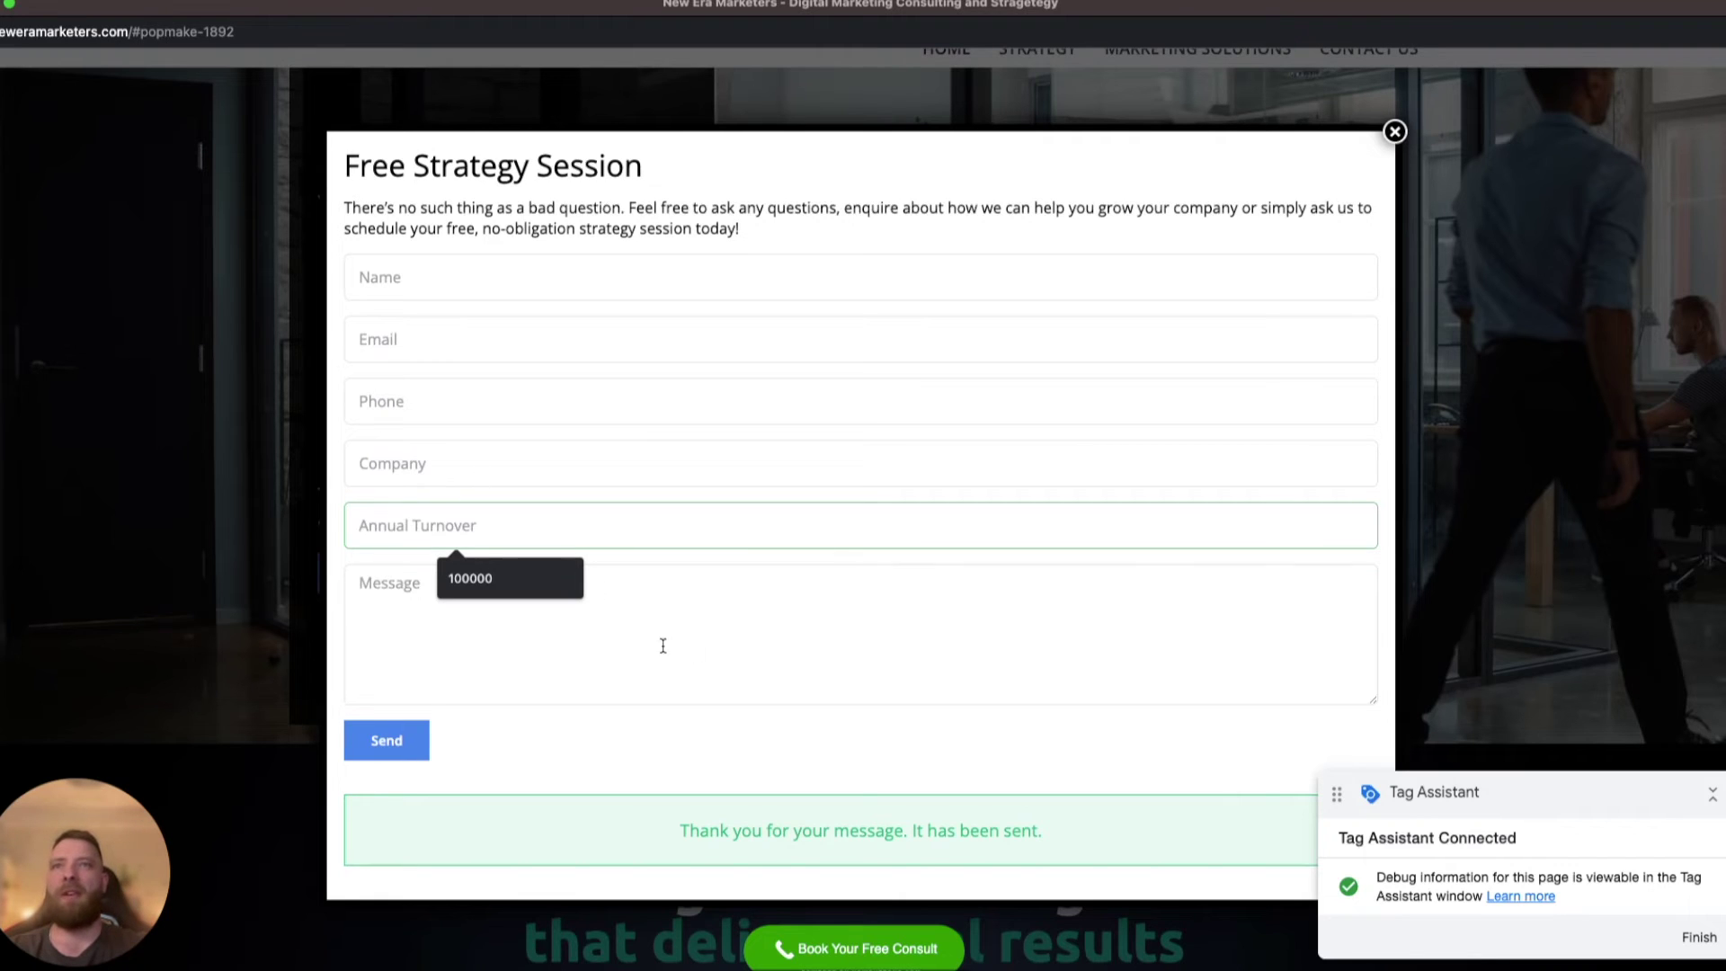
click(745, 627)
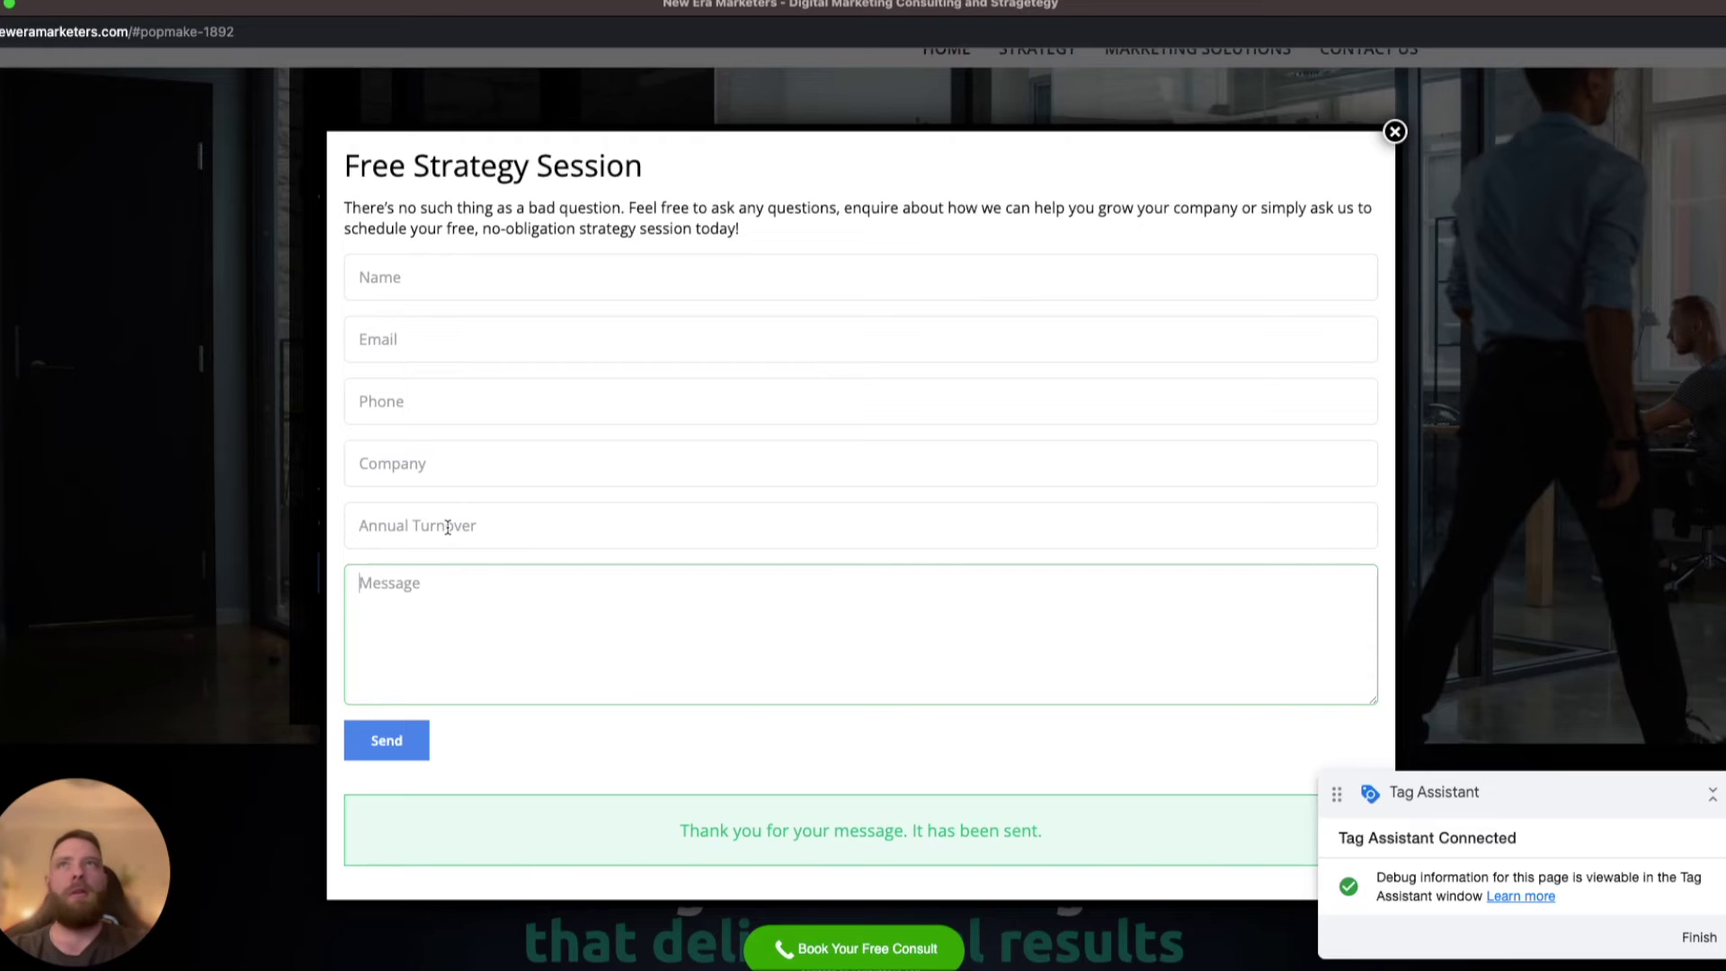
click(446, 527)
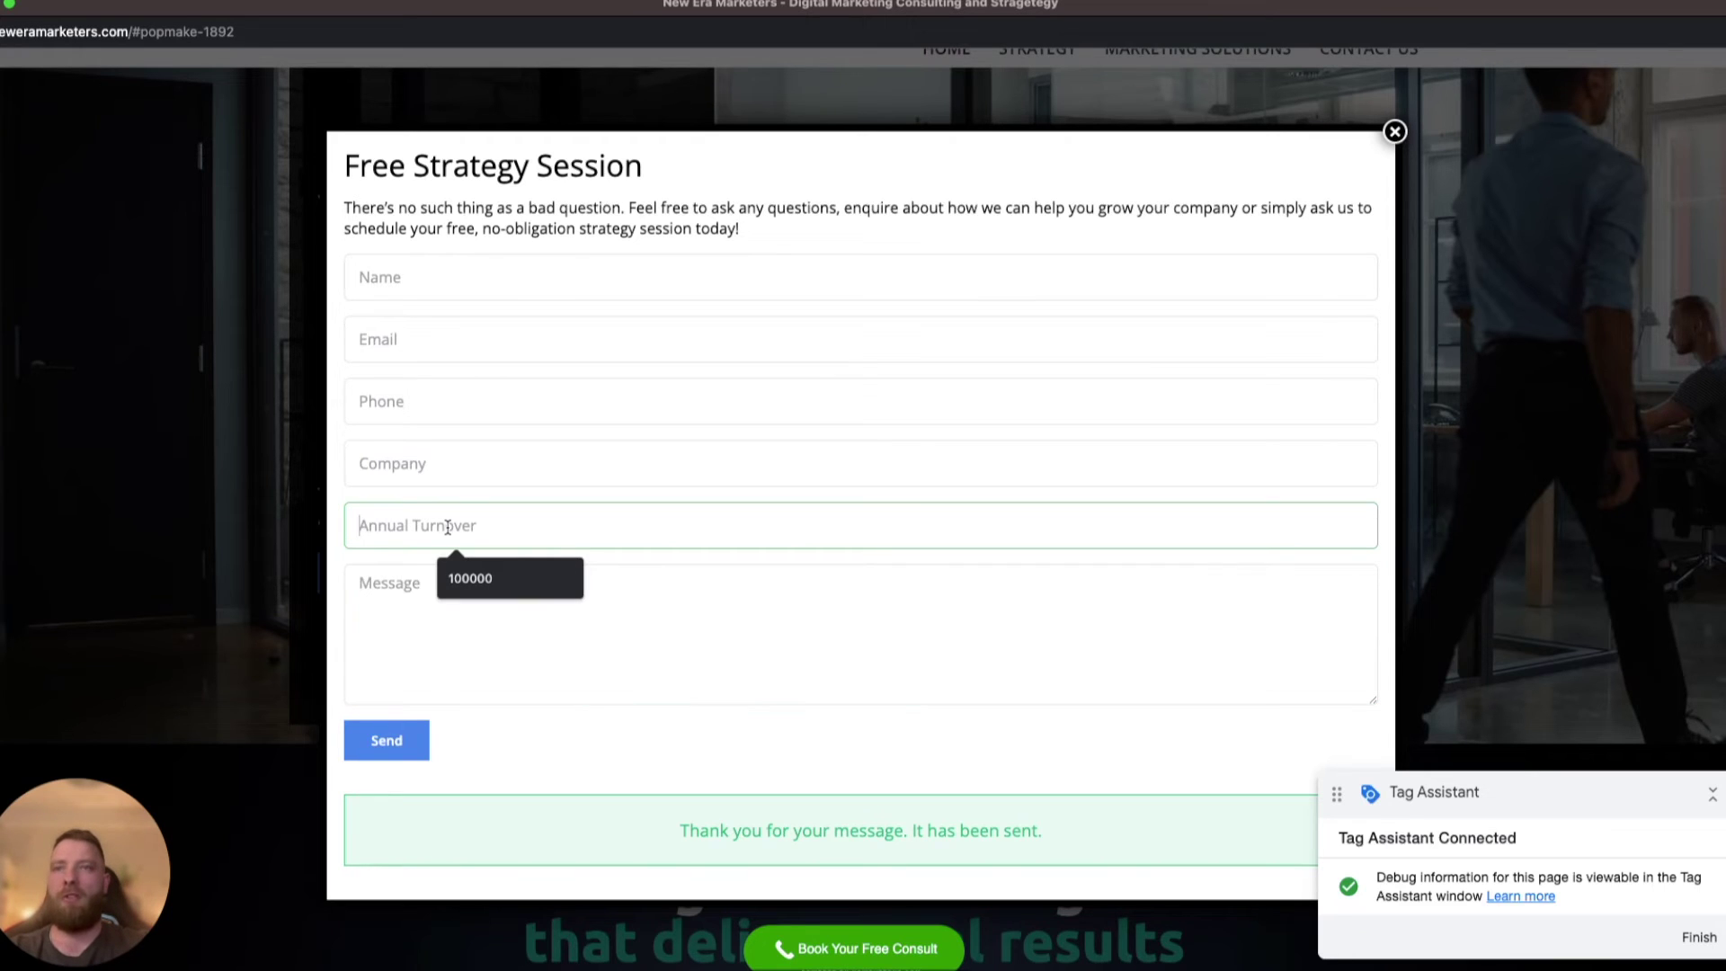
click(468, 576)
Inspect the Annual Turnover field in the developer tools and copy the selector of its input element.
drag(473, 609, 275, 608)
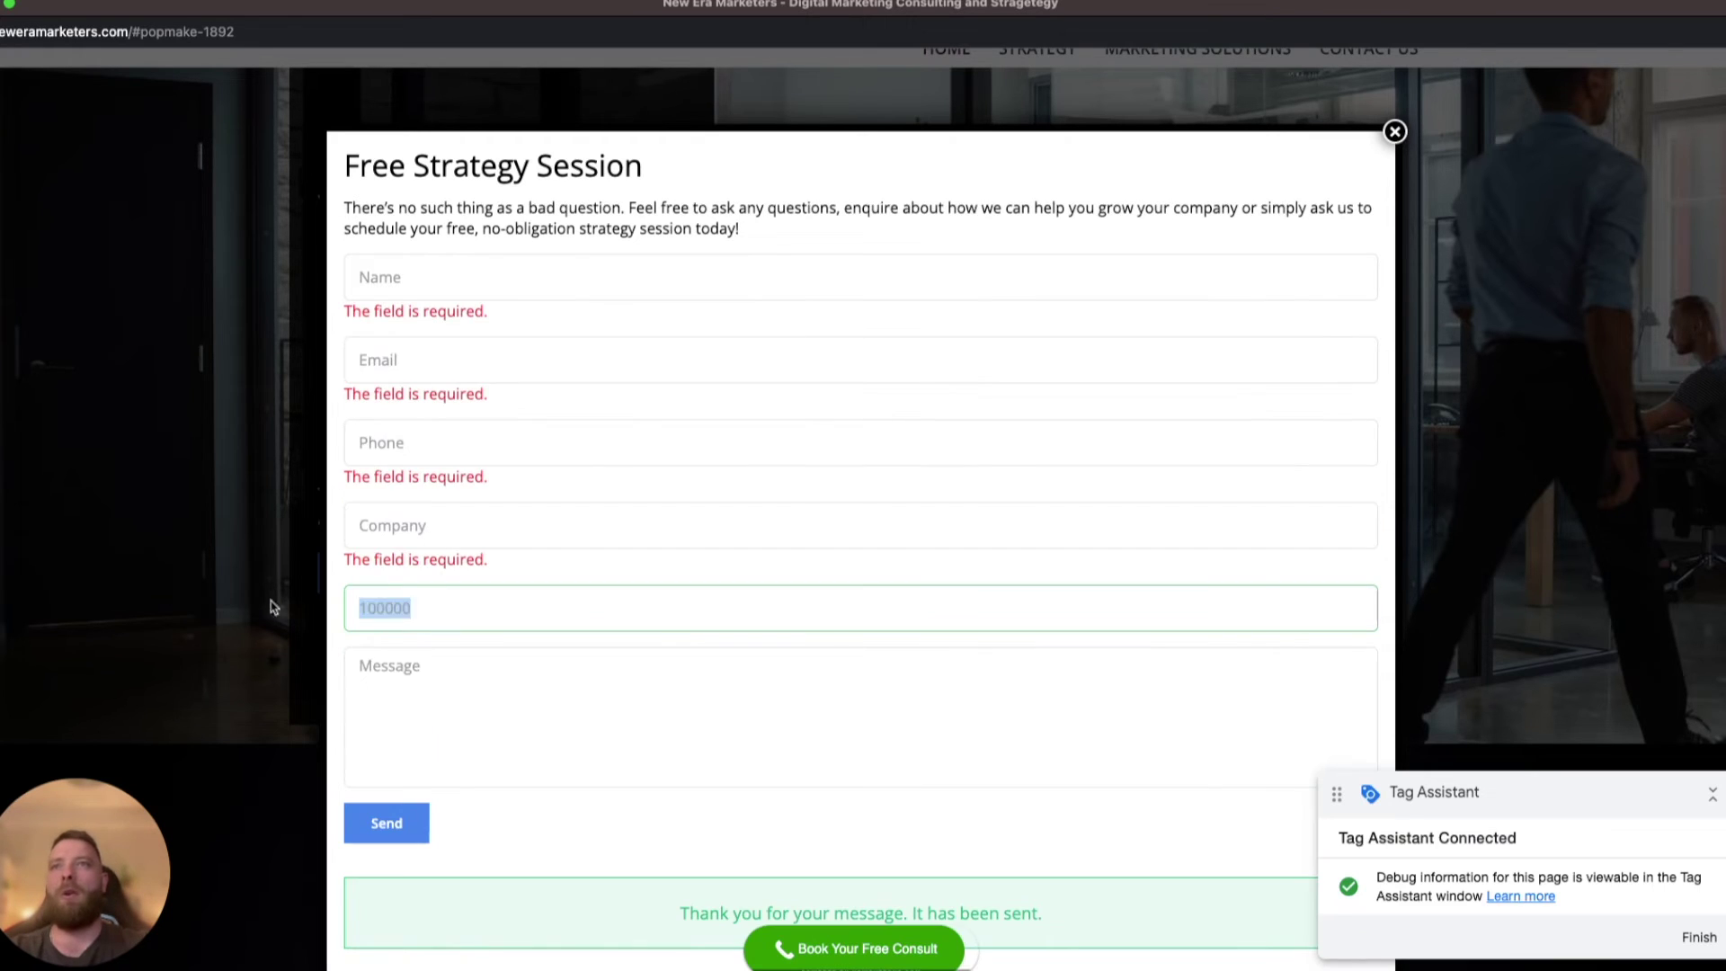
right_click(452, 605)
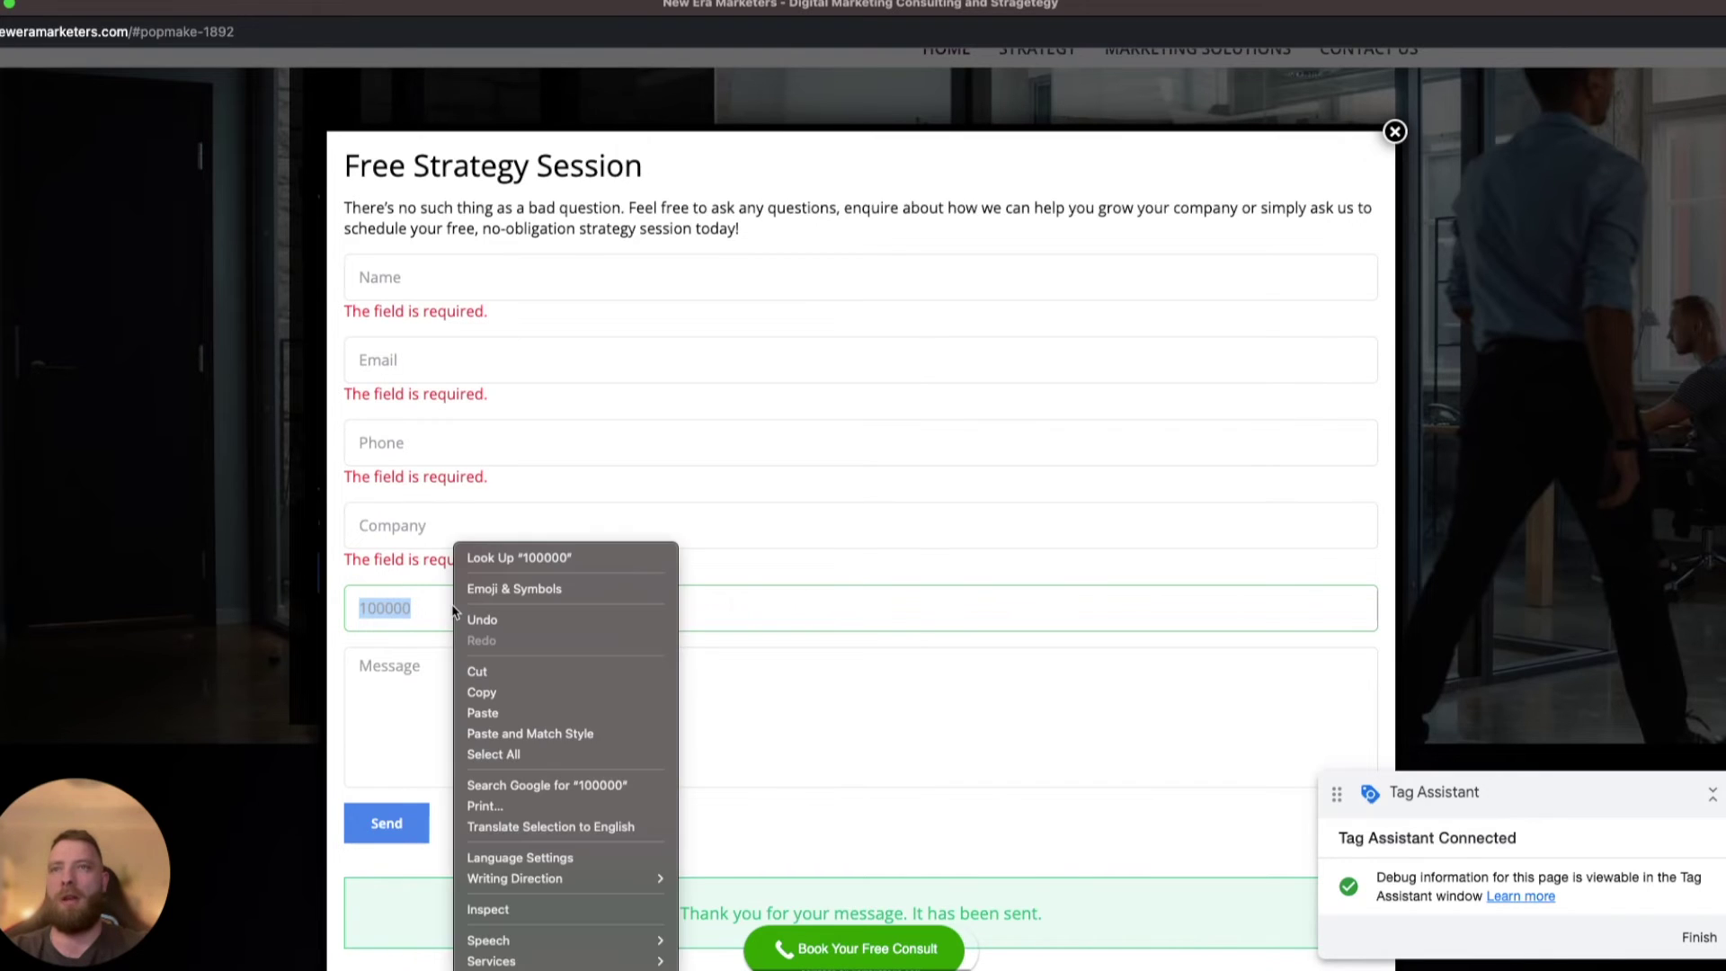
click(537, 911)
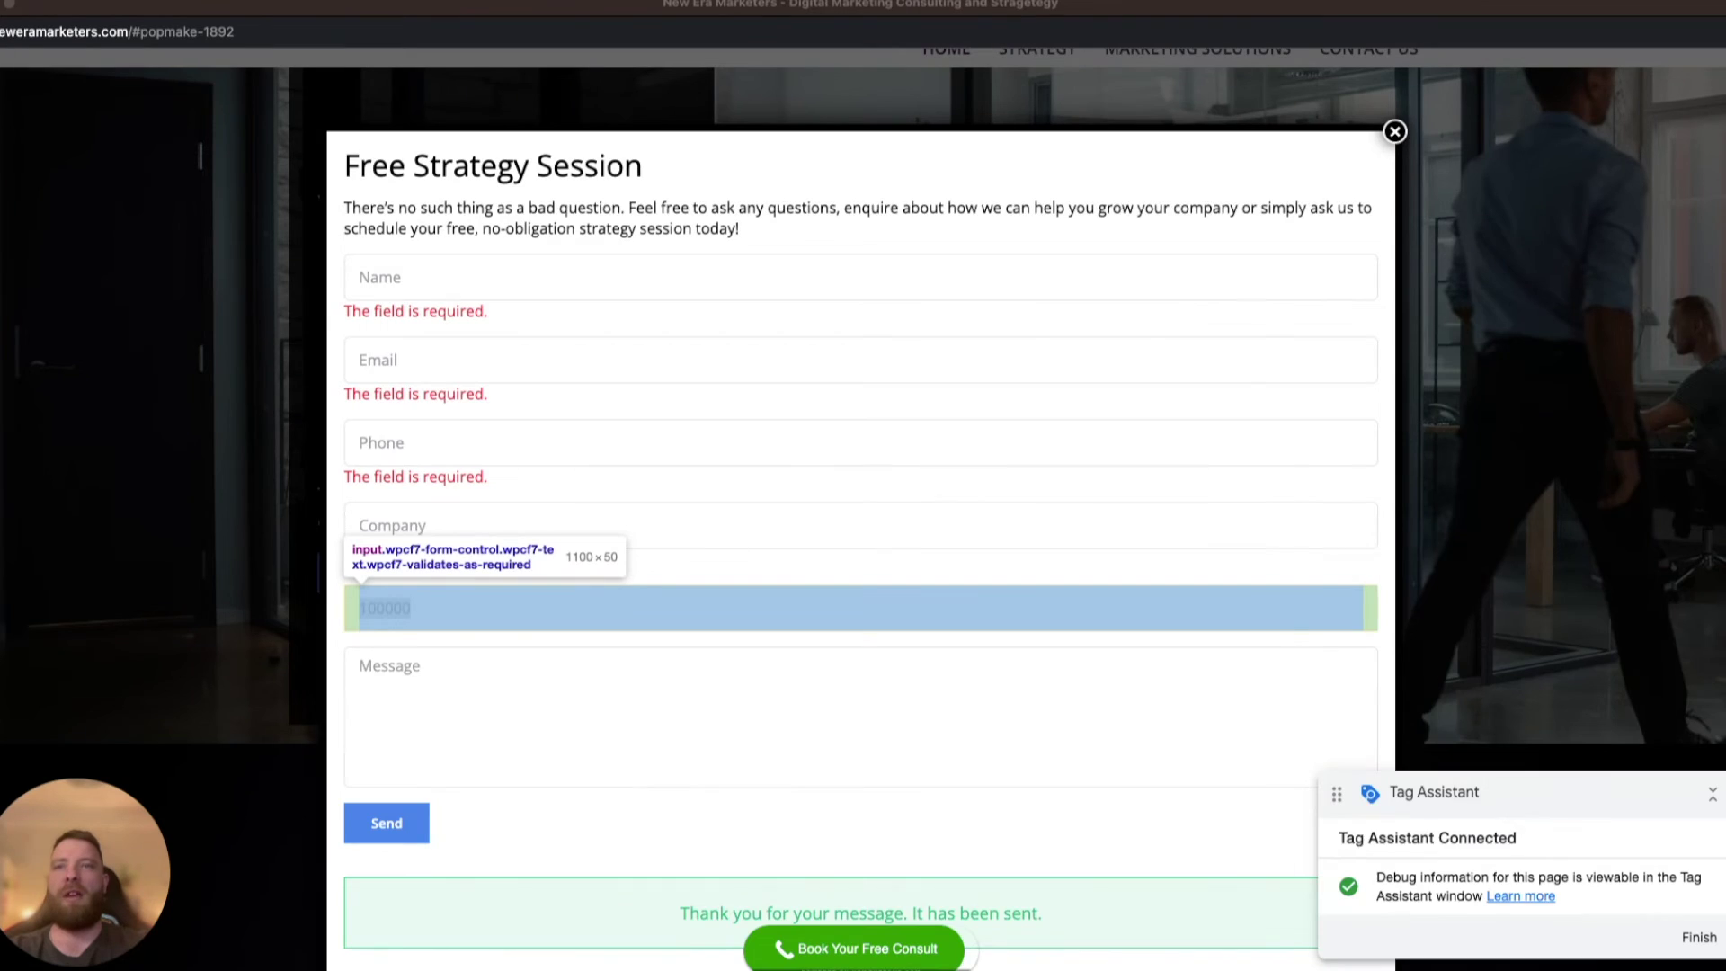
drag(1554, 294, 1443, 160)
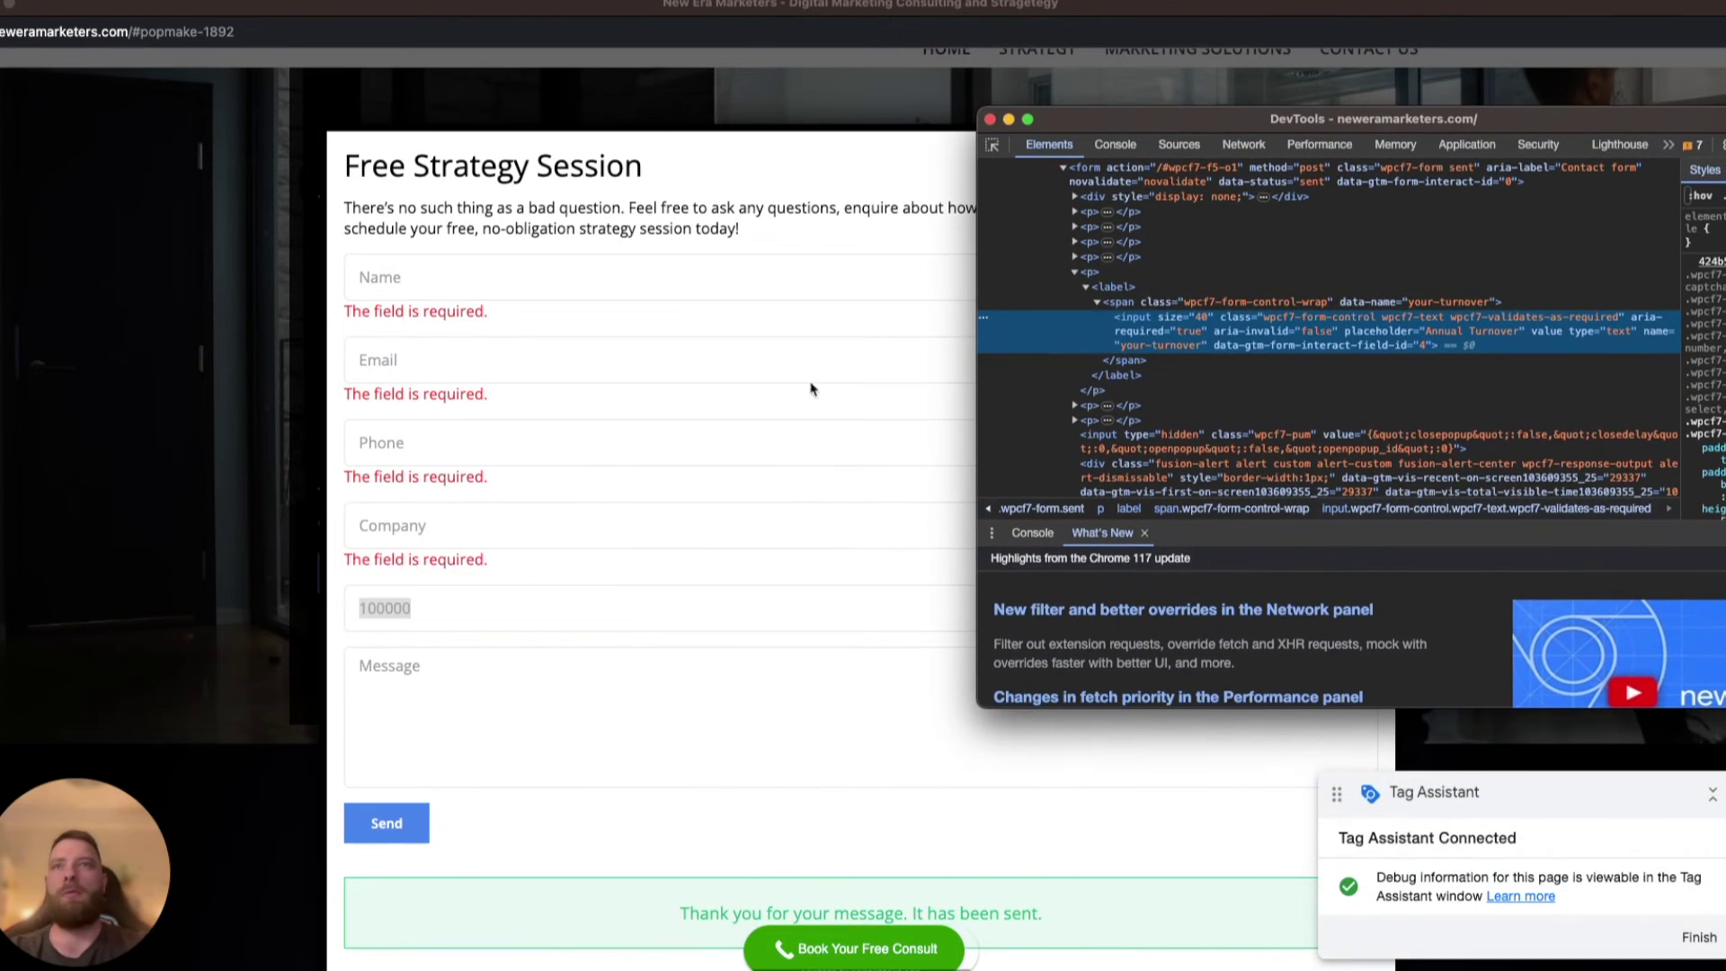
right_click(989, 320)
mouse_move(1159, 441)
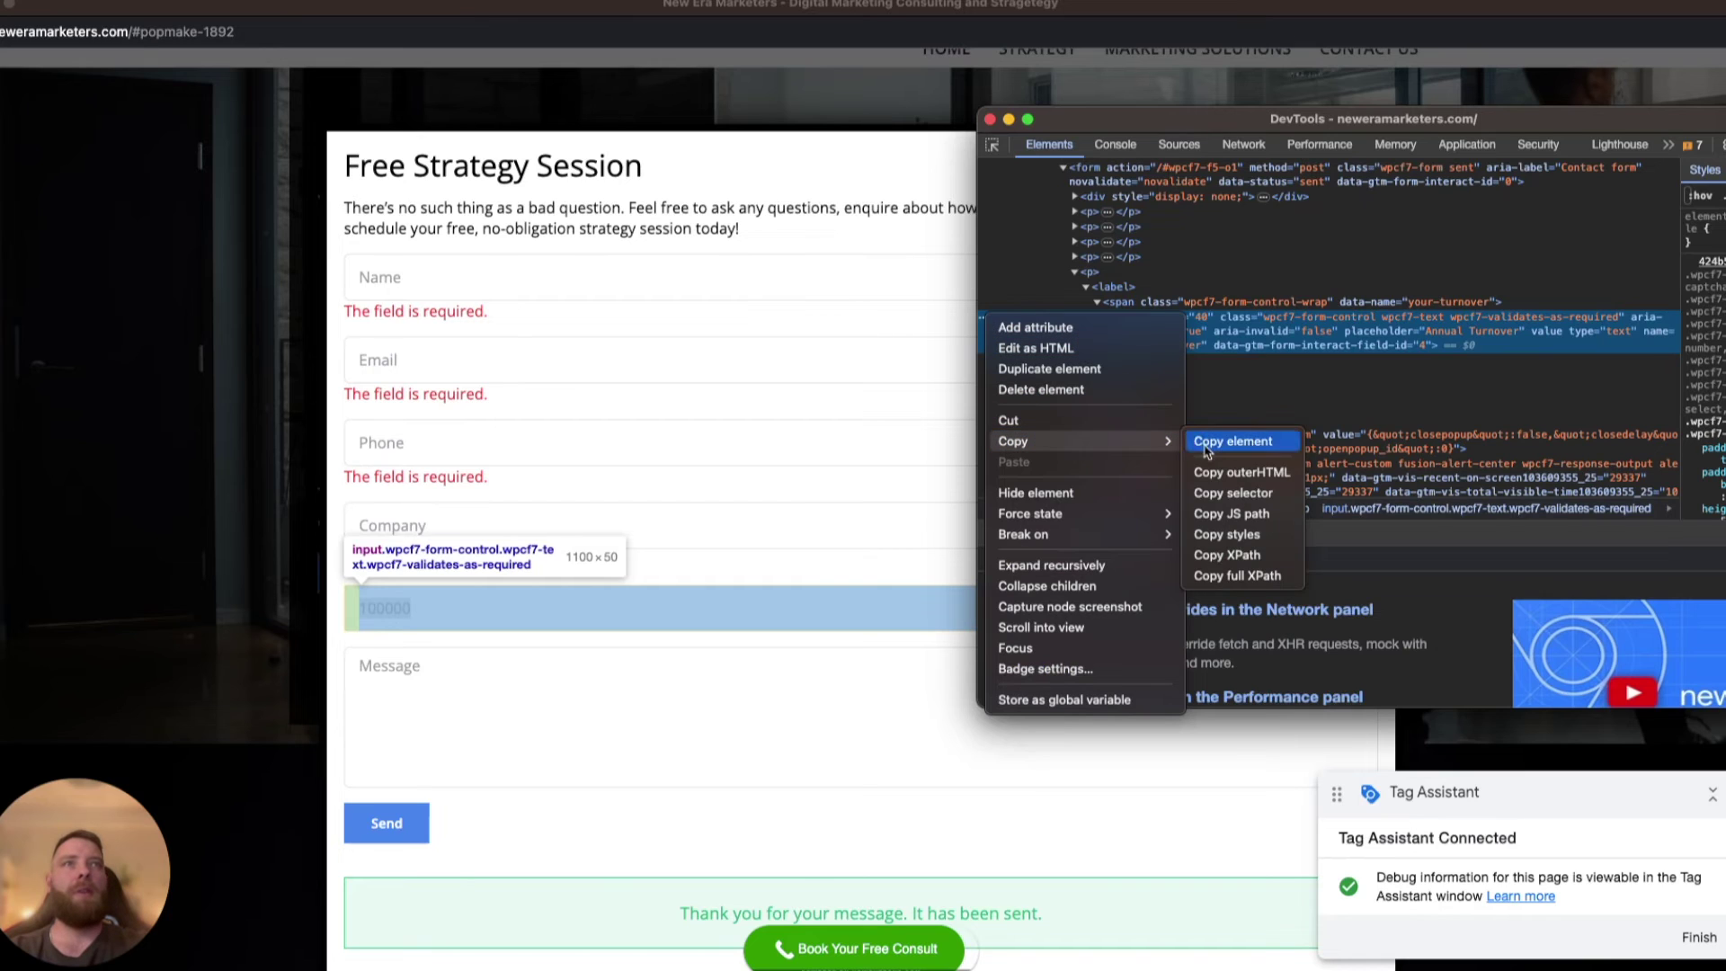
click(1243, 493)
Try to evaluate the copied selector of the Annual Turnover input in the browser console.
click(1116, 144)
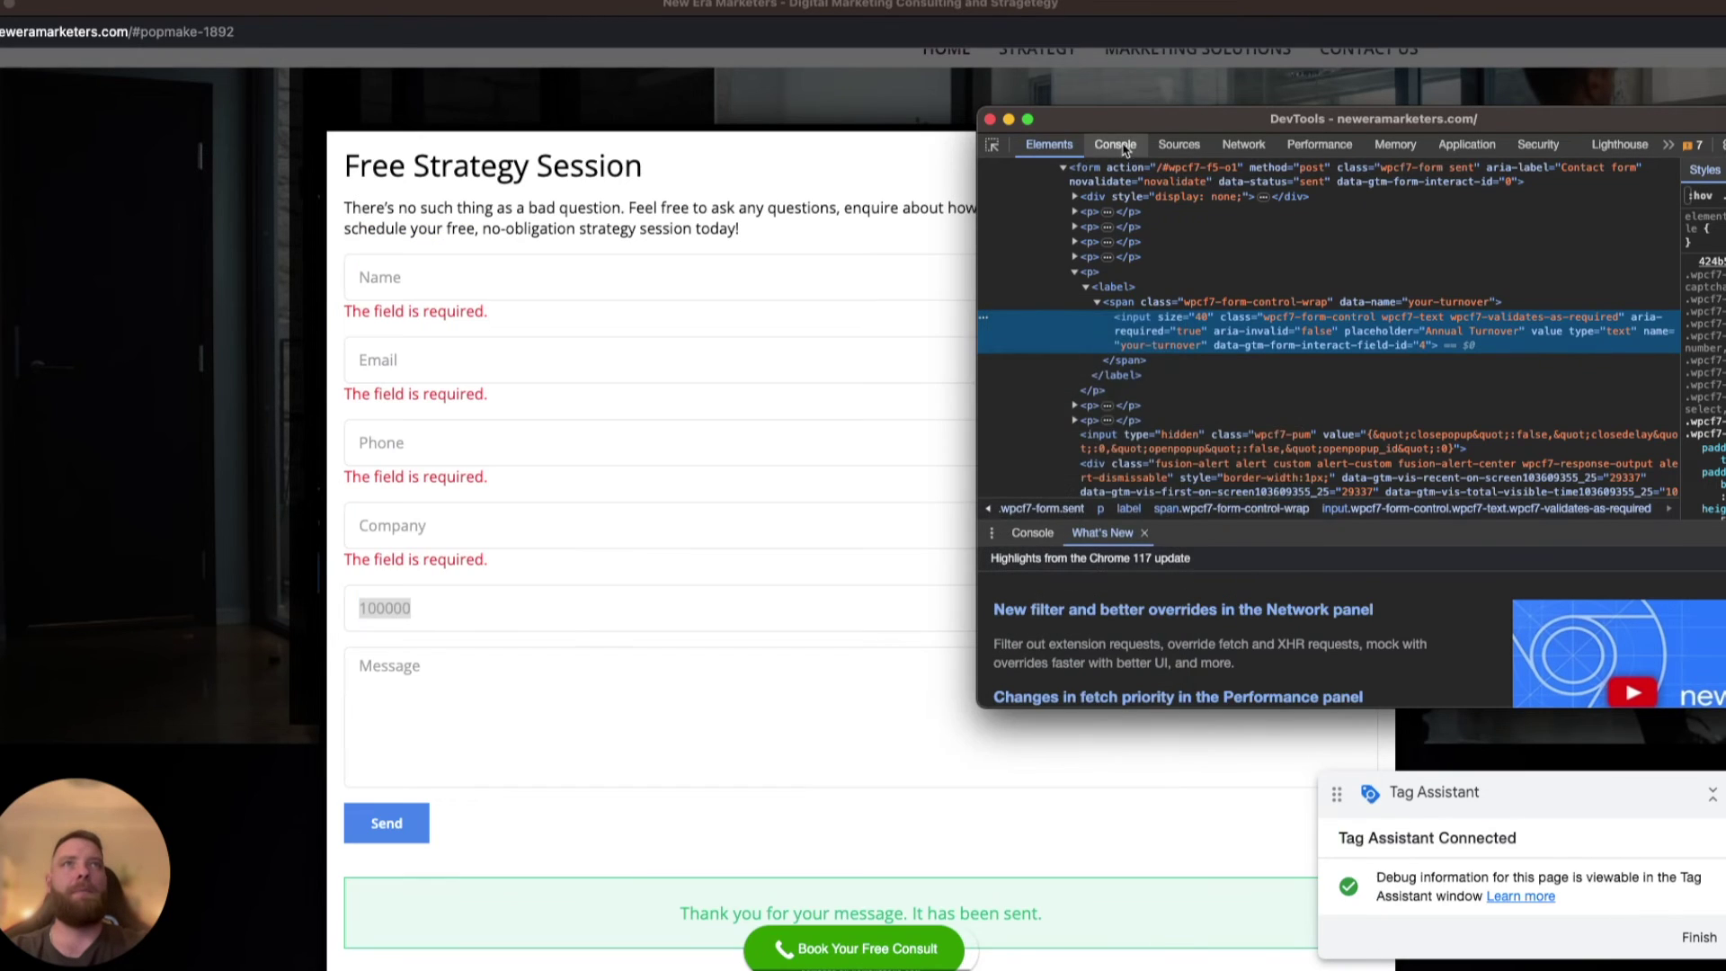
key(super+v)
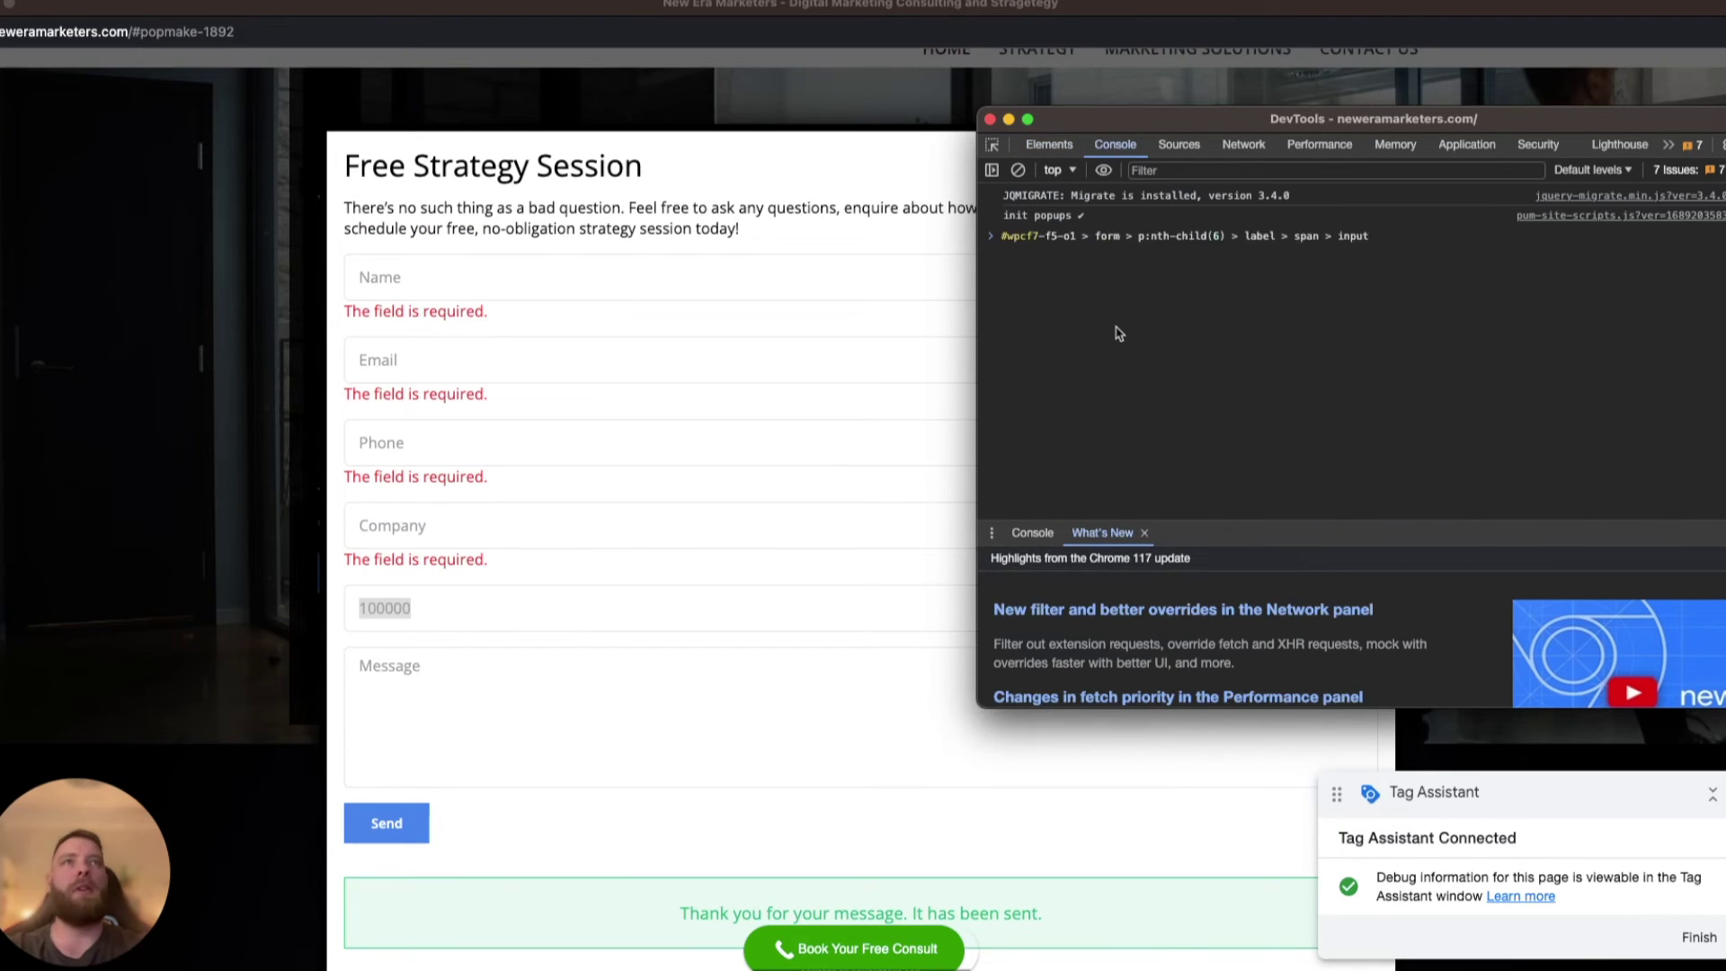
click(1061, 170)
click(1050, 151)
click(1049, 145)
right_click(992, 319)
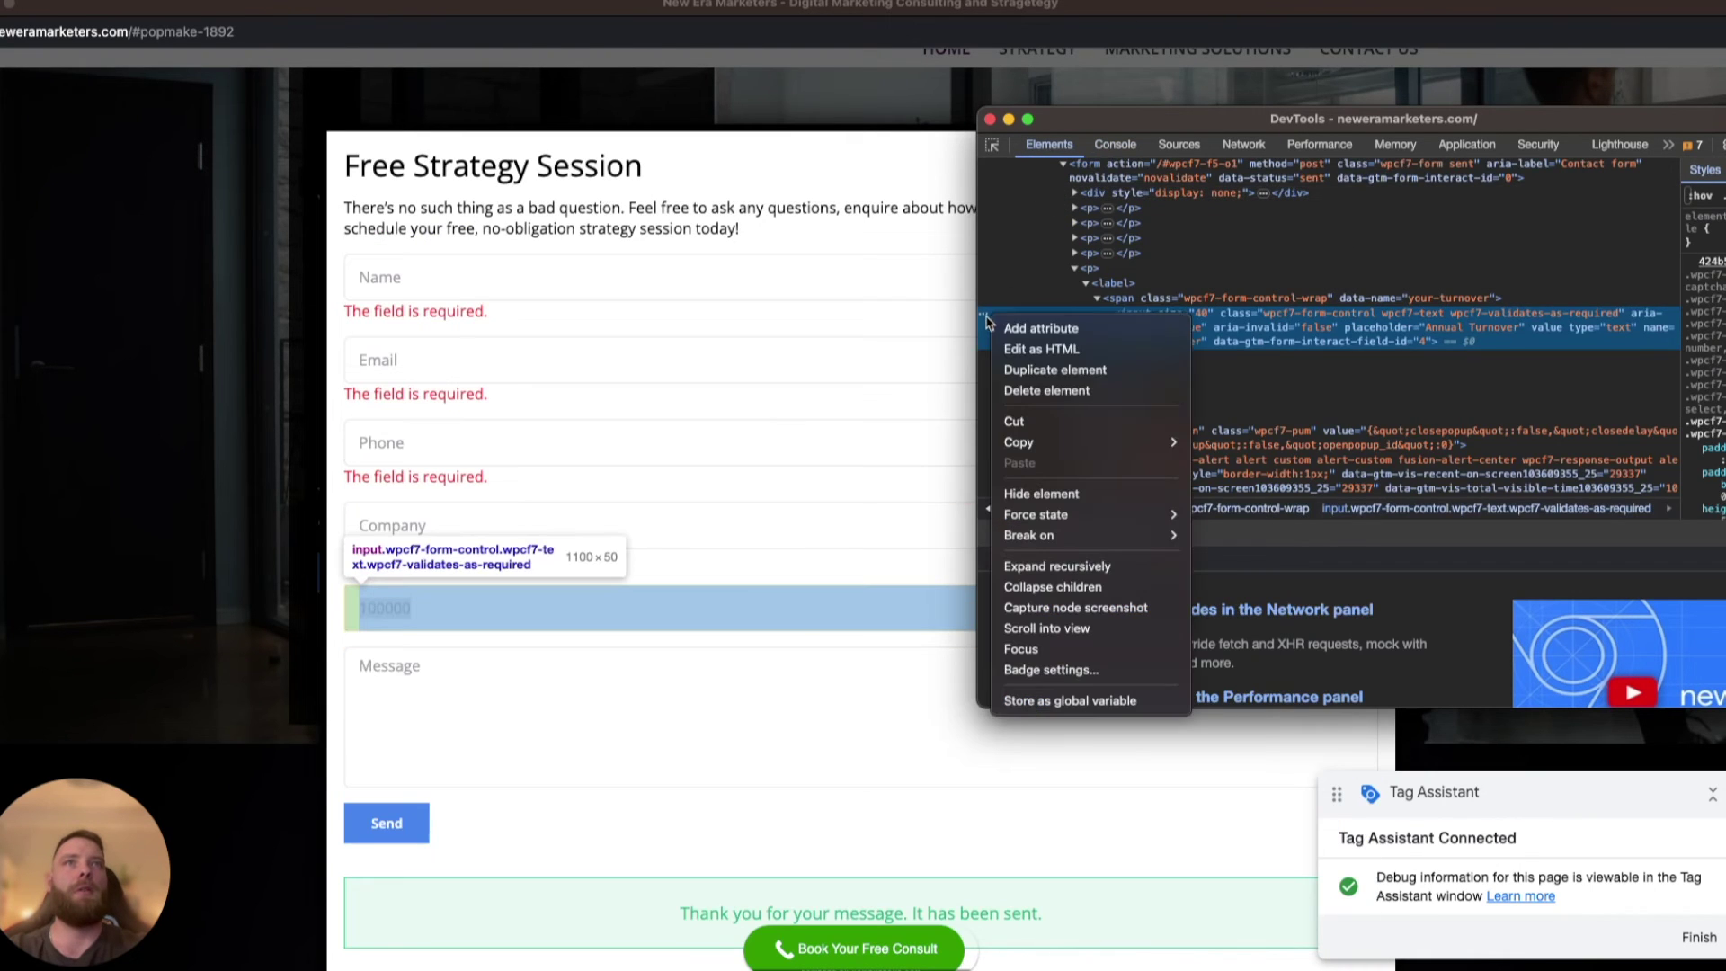
mouse_move(1041, 439)
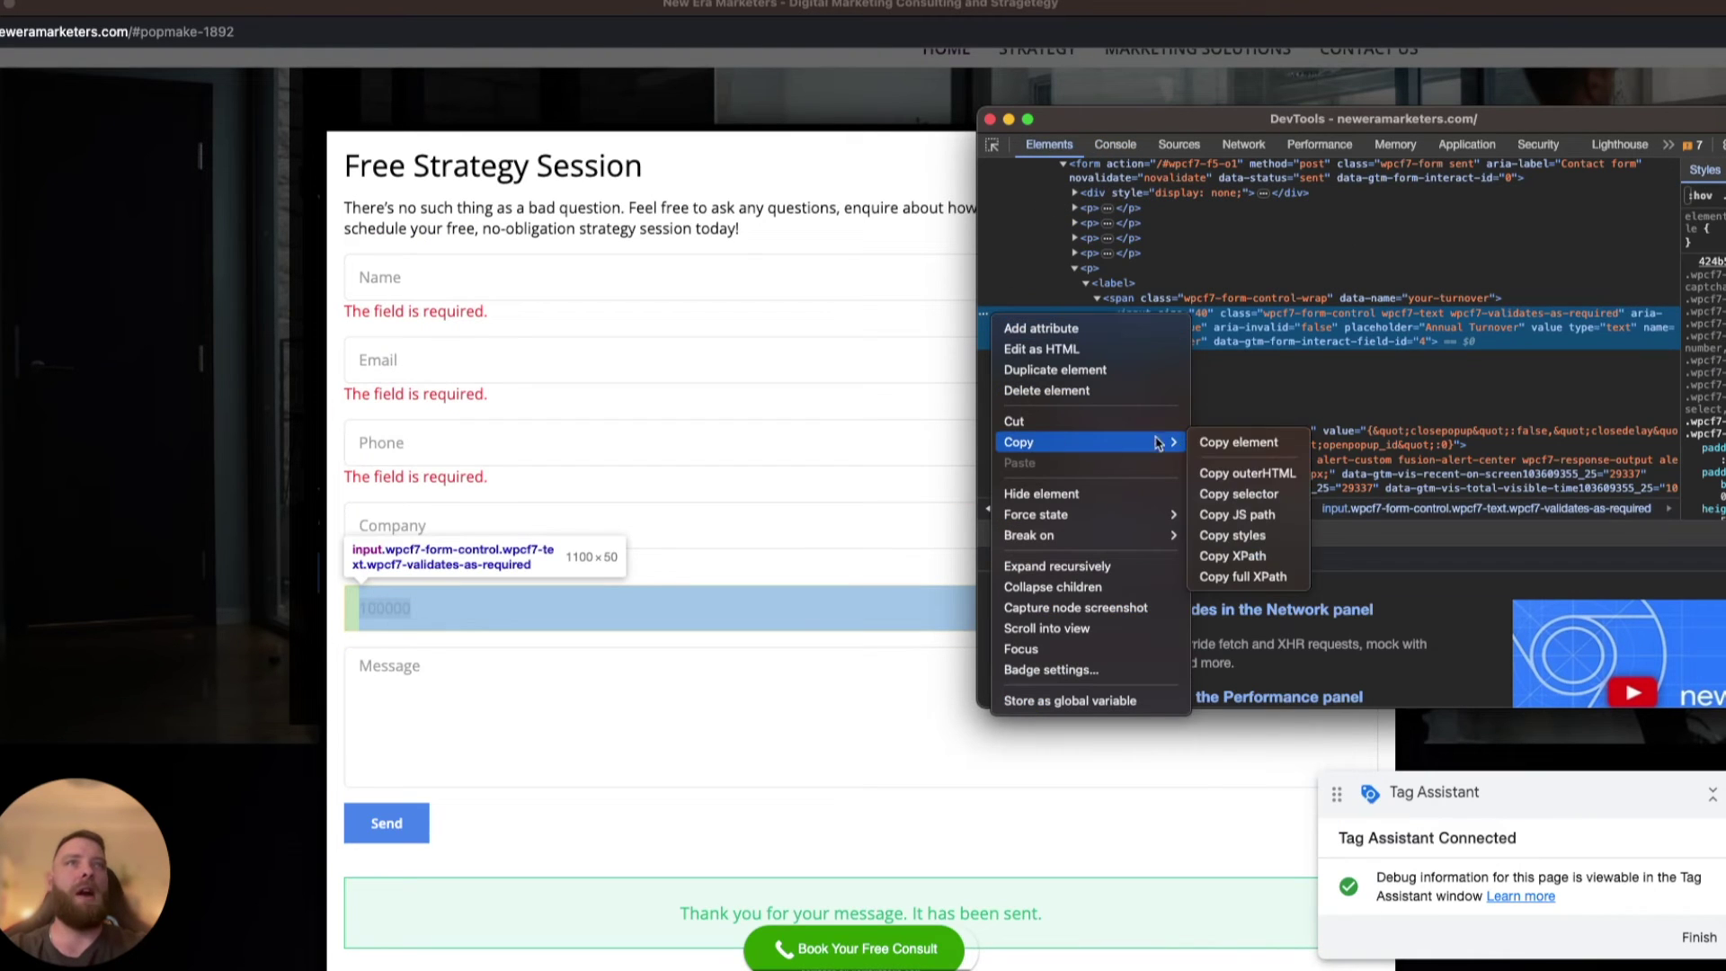
click(1240, 493)
click(1115, 144)
key(super+v)
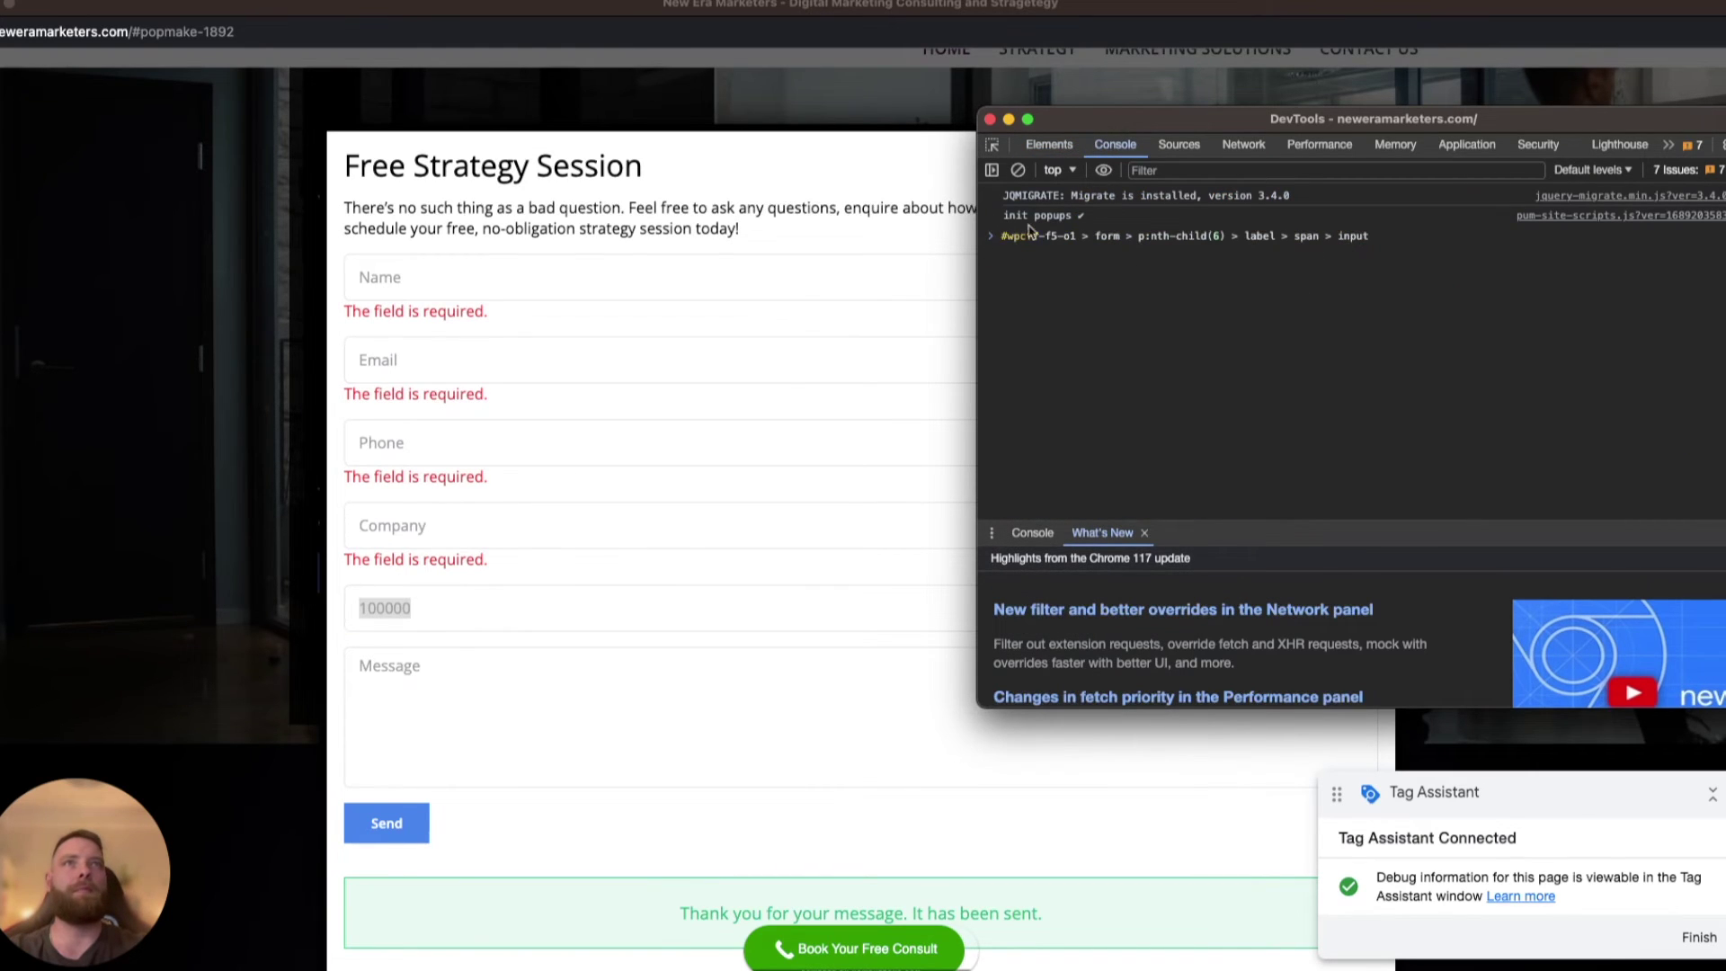
key(Return)
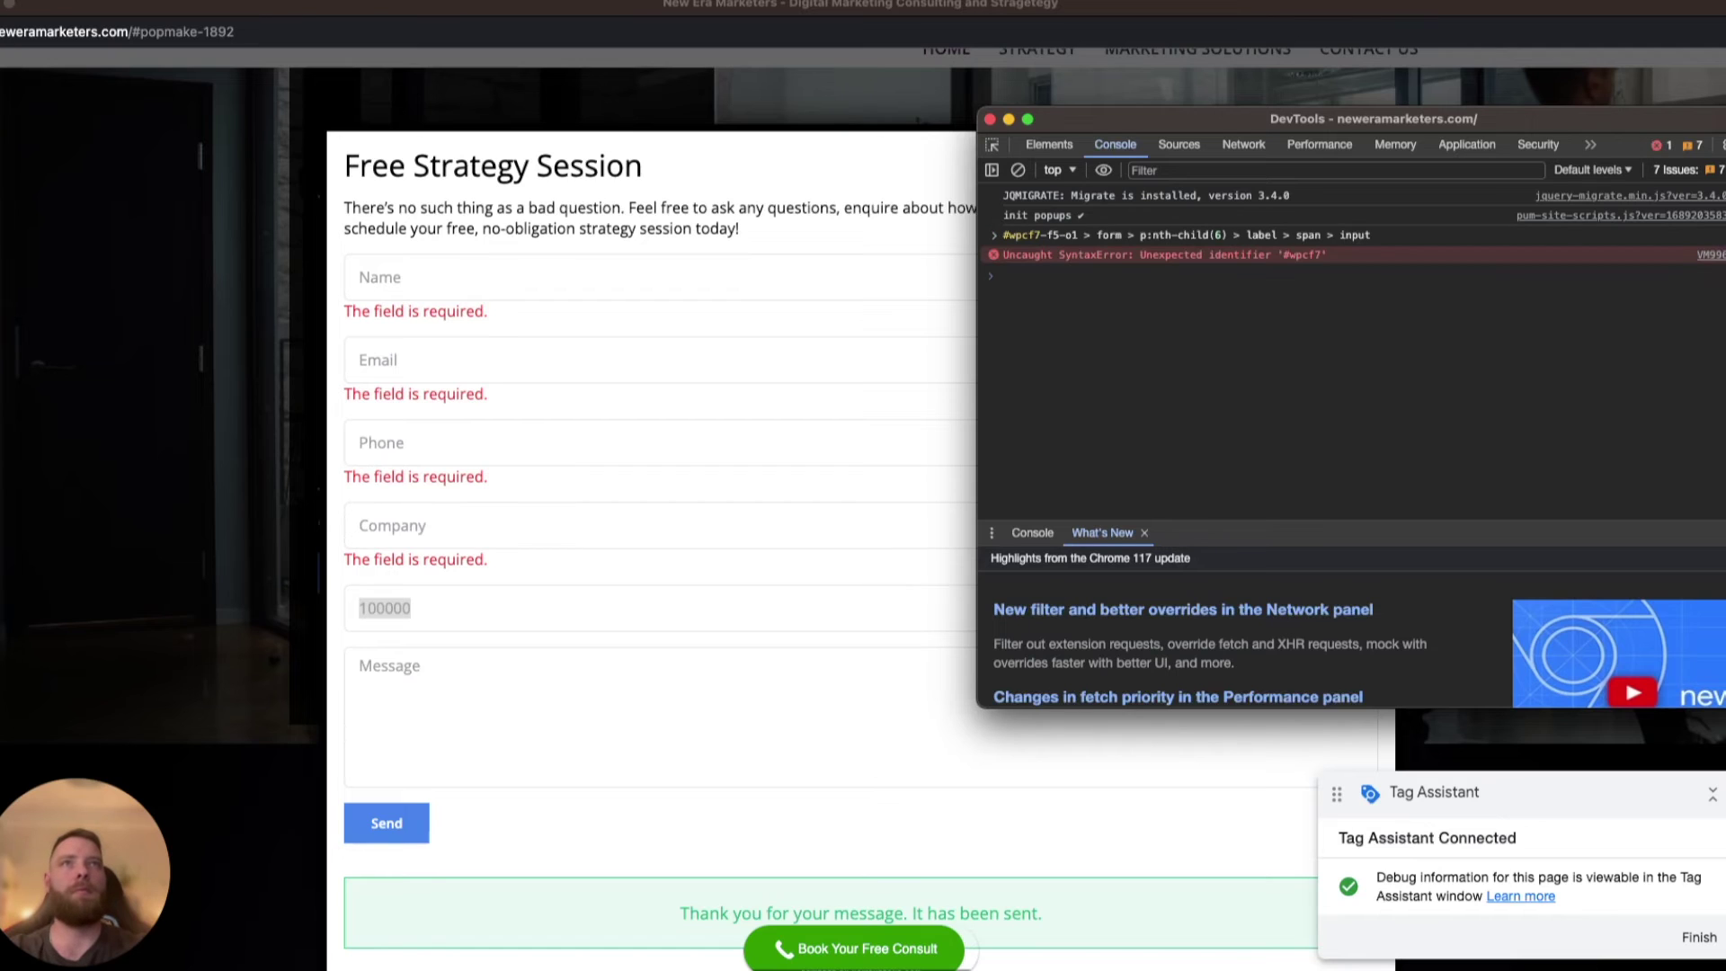
Evaluate document.querySelector("#wpcf7-f5-o1 > form > p:nth-child(6) > label > span > input").value in the console to read Annual Turnover, and clear the entry.
key(super+v)
key(Return)
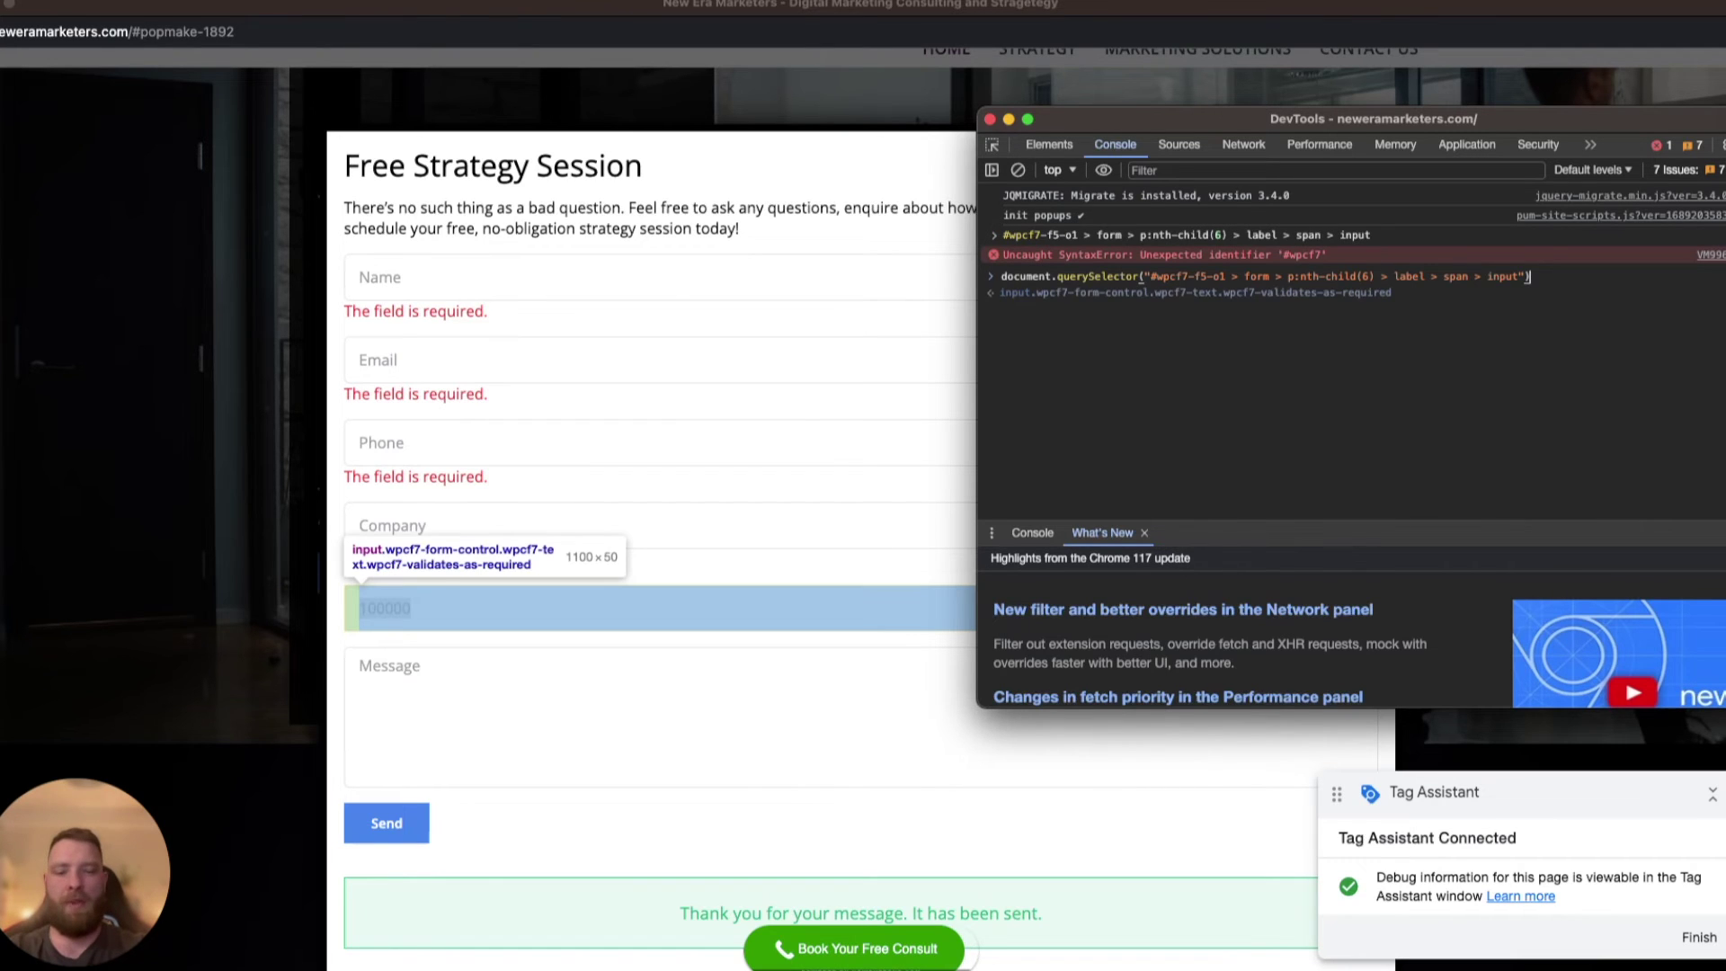
text(.val)
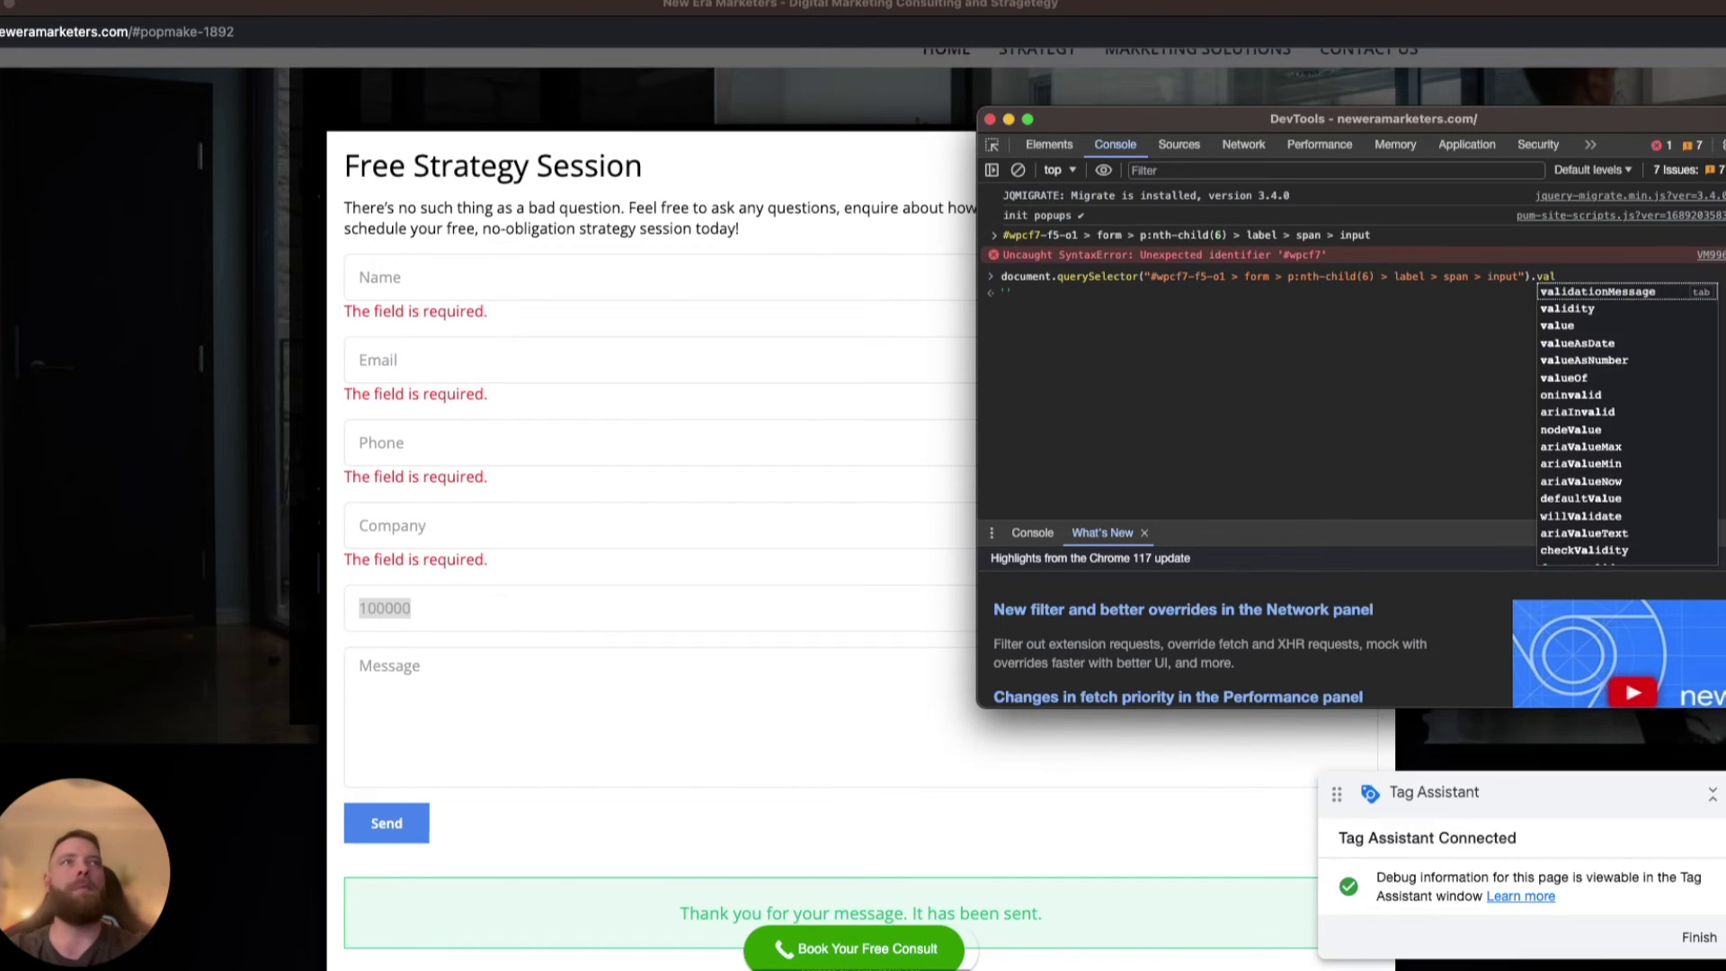
key(Down)
key(Down)
key(Tab)
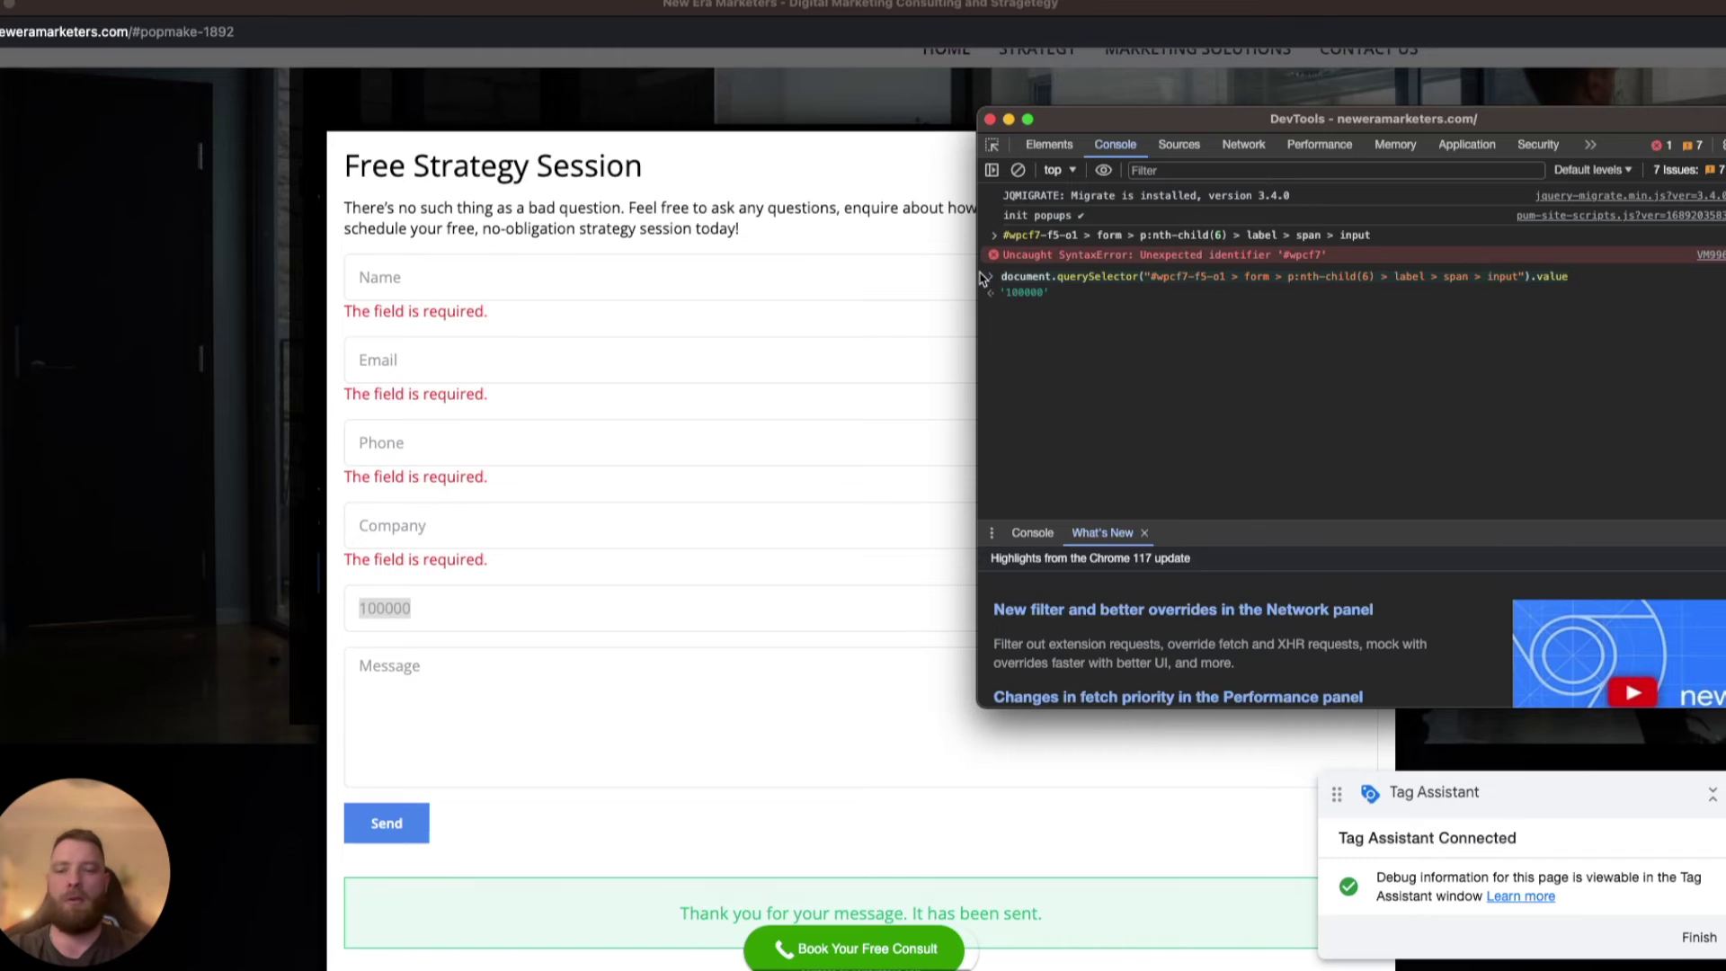
key(super+a)
key(BackSpace)
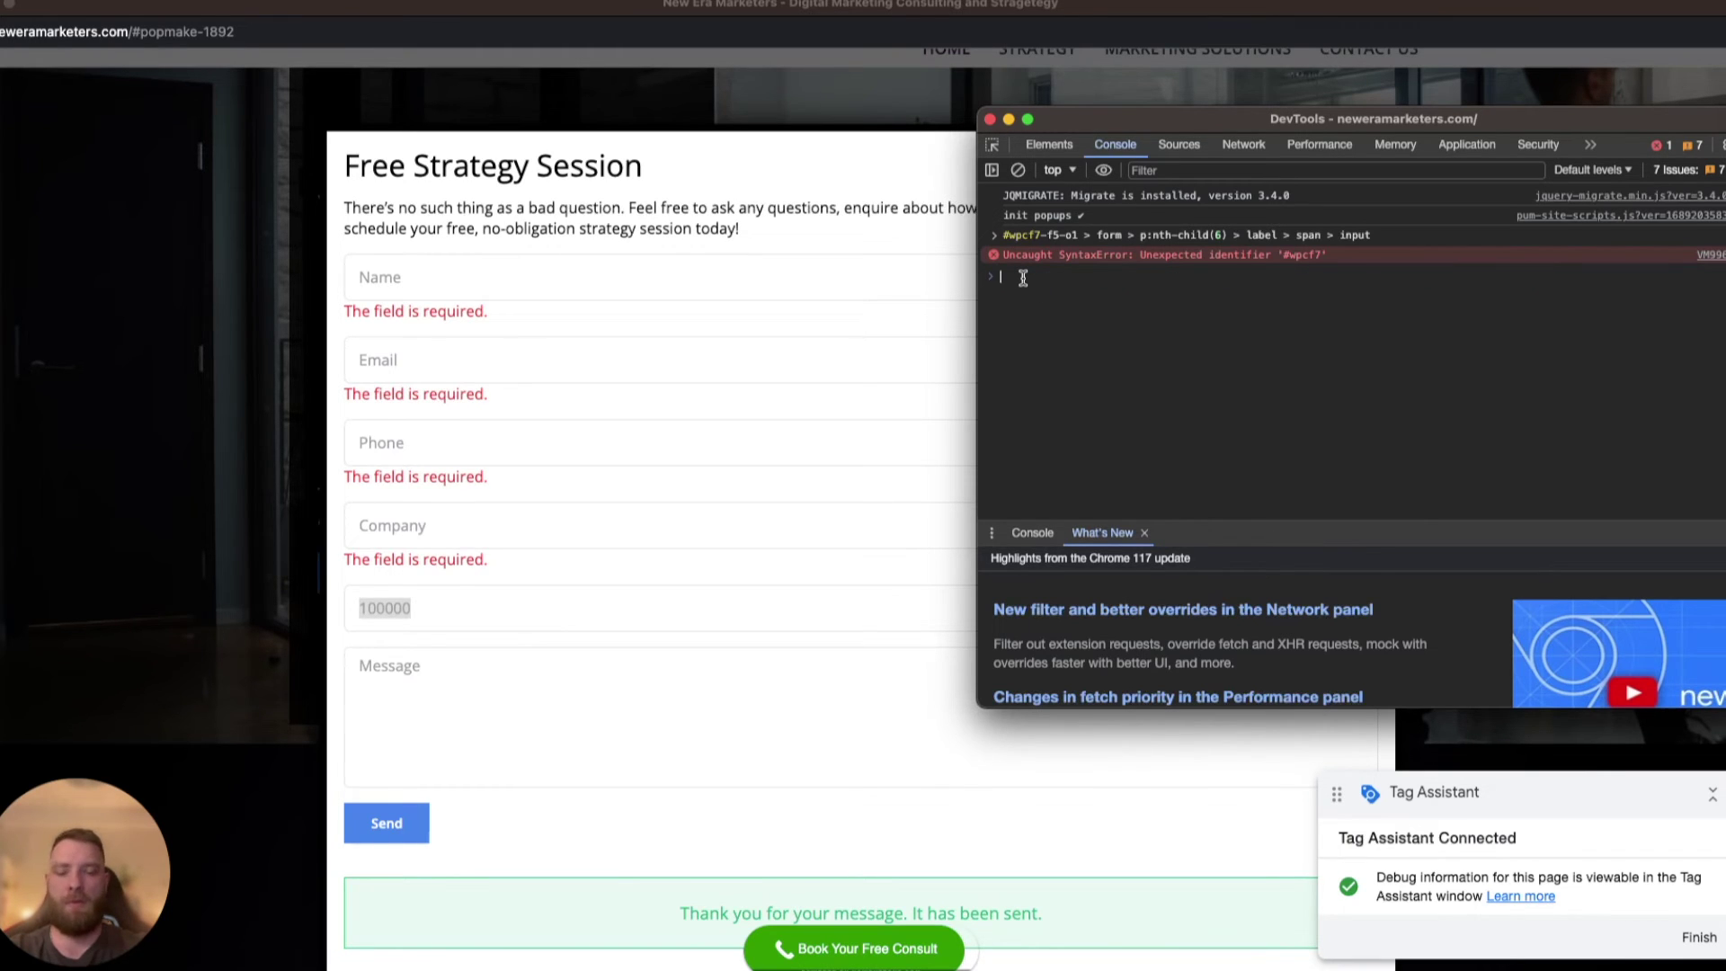
Evaluate Number(document.querySelector("#wpcf7-f5-o1 > form > p:nth-child(6) > label > span > input").value) in the console to read Annual Turnover as a number, and clear the entry.
text(Nu)
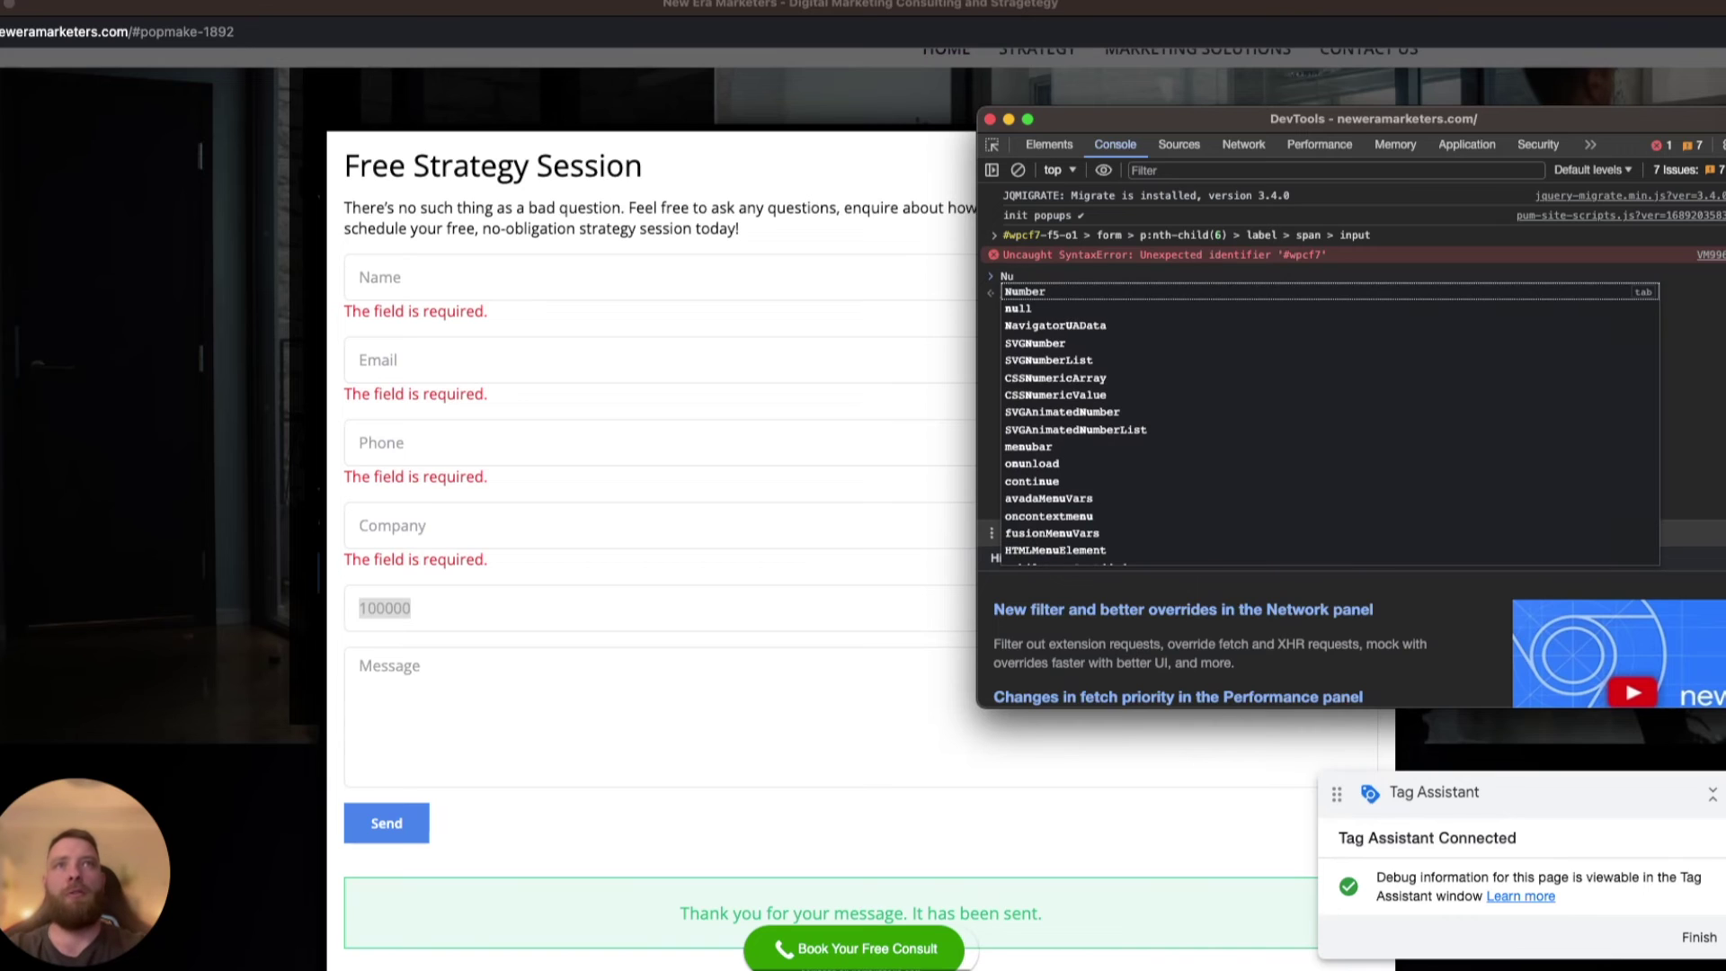
key(Return)
text(mber)
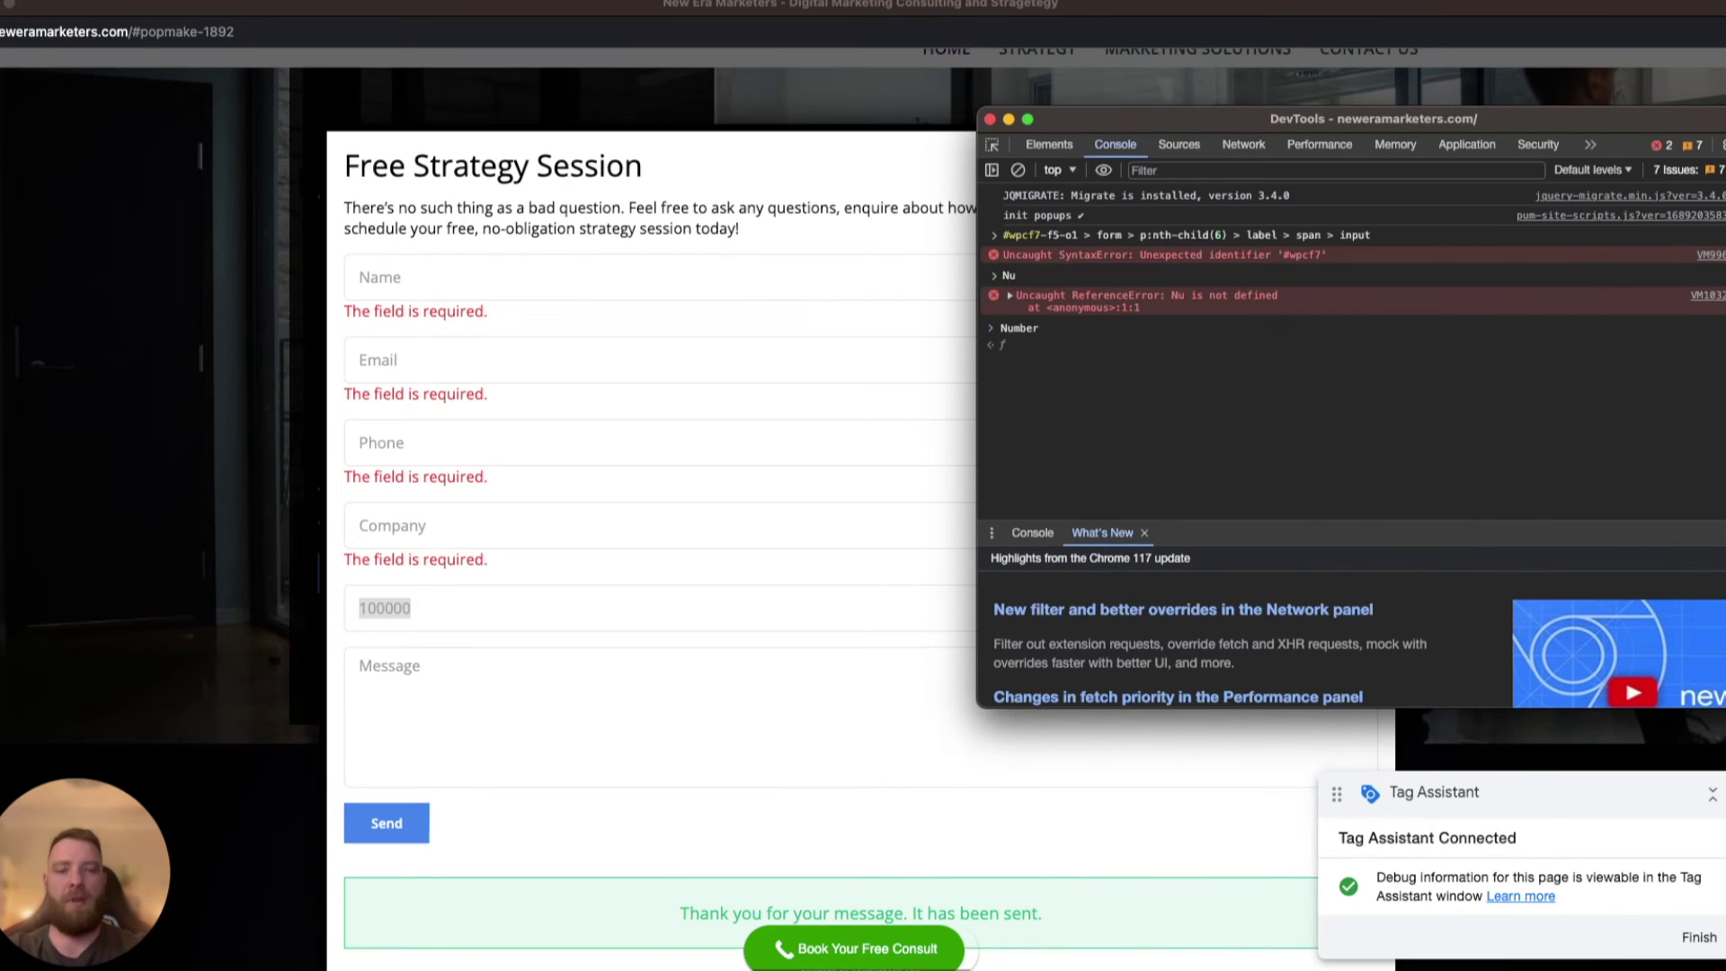
text(())
key(super+v)
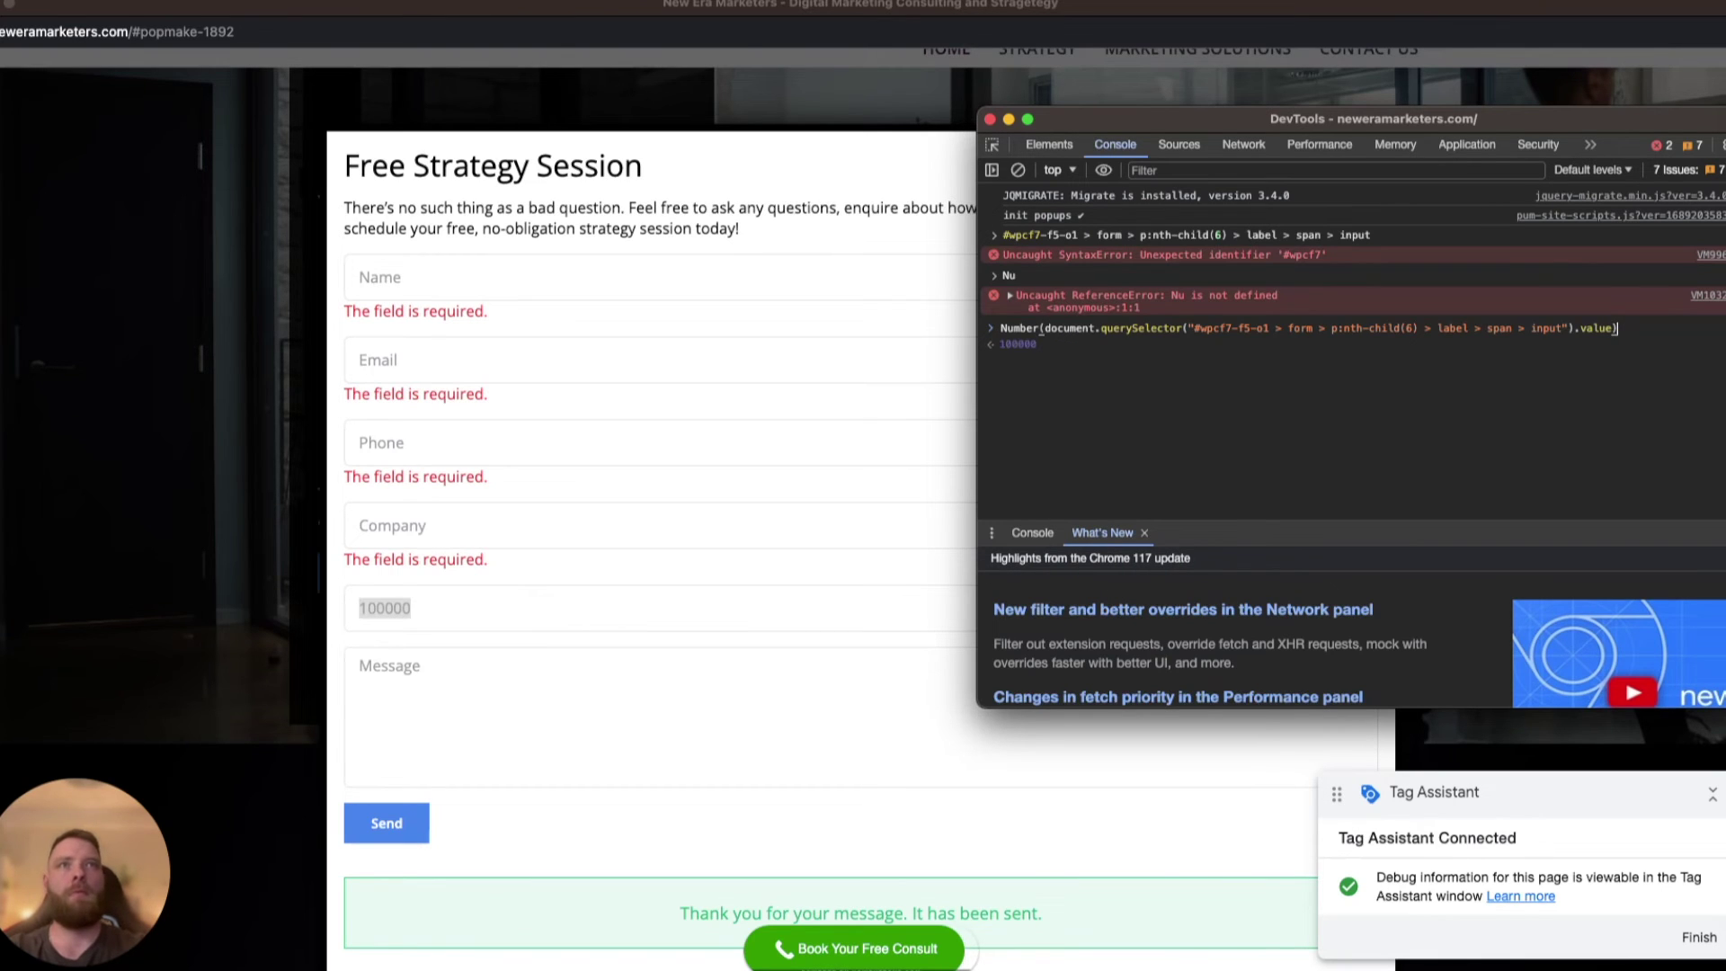
key(Return)
key(Up)
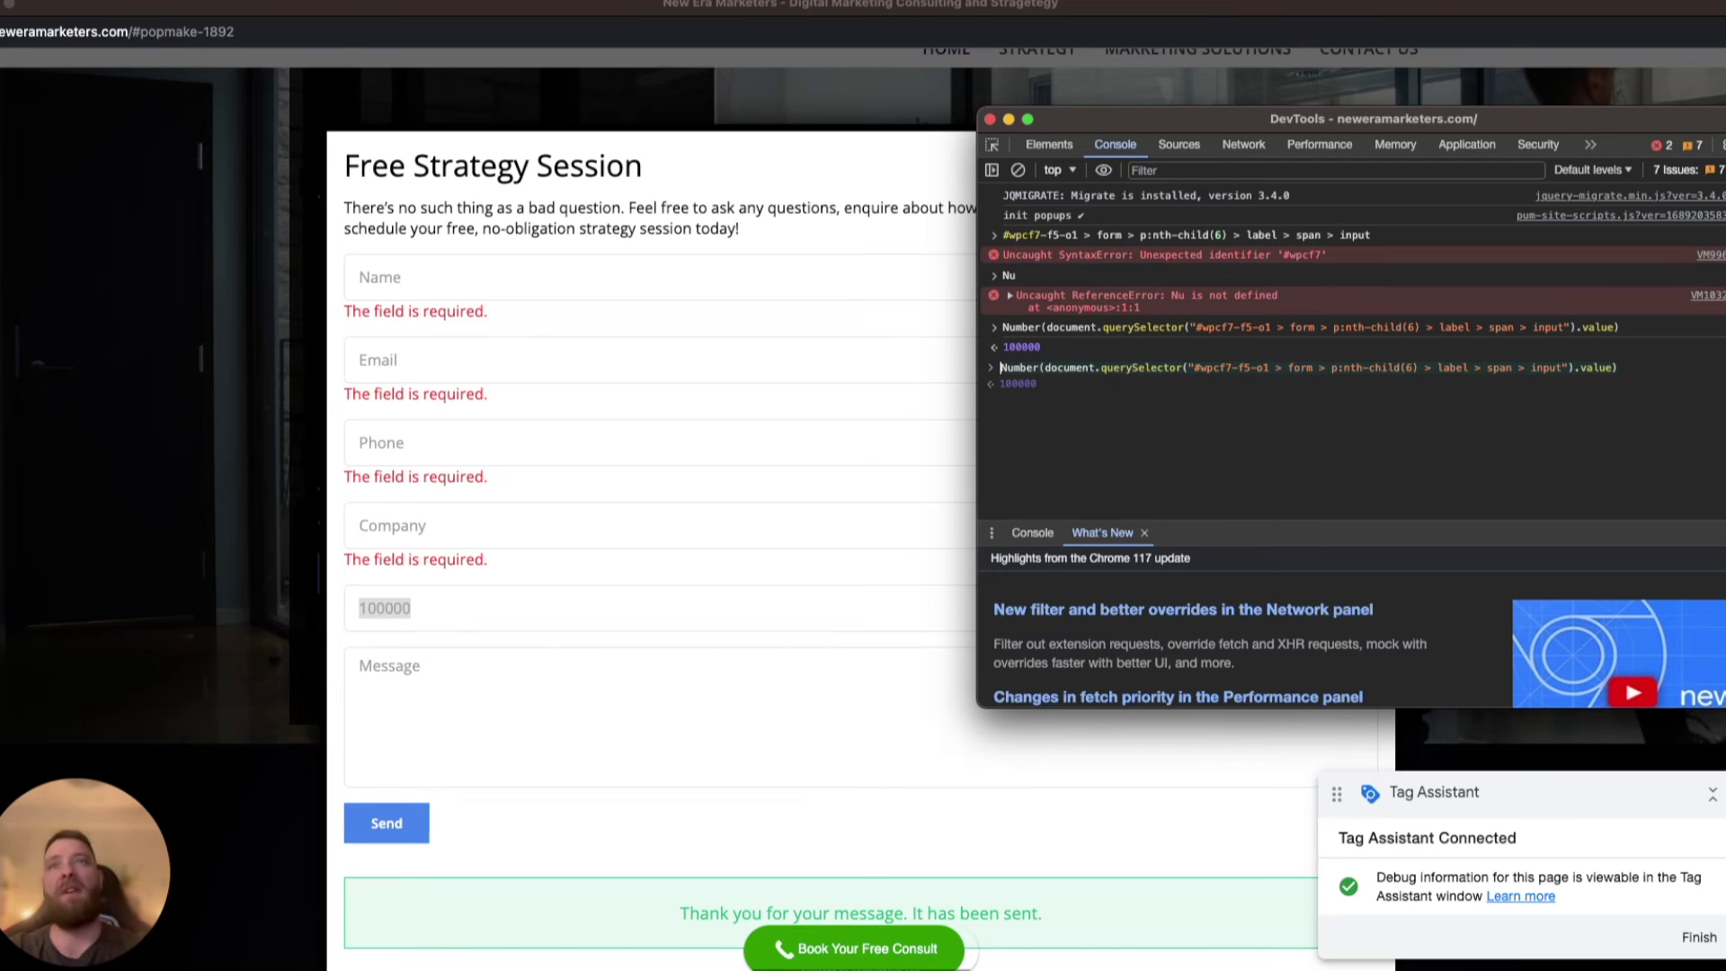
click(478, 643)
drag(435, 608, 377, 611)
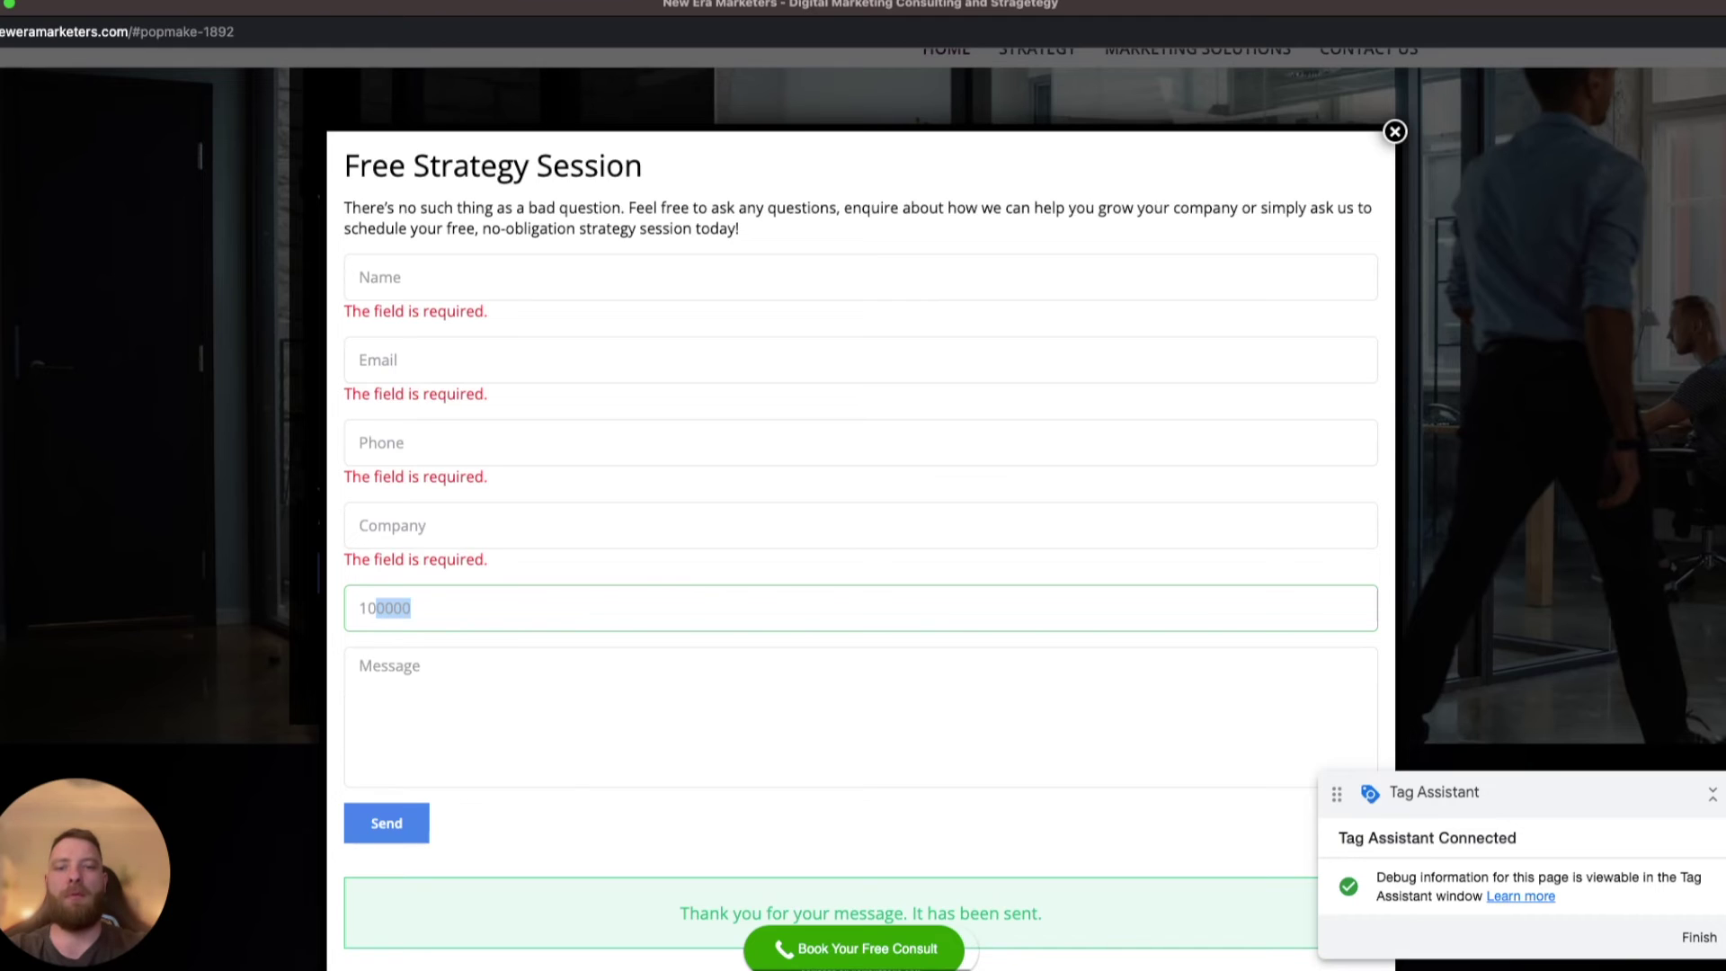
key(super+alt+j)
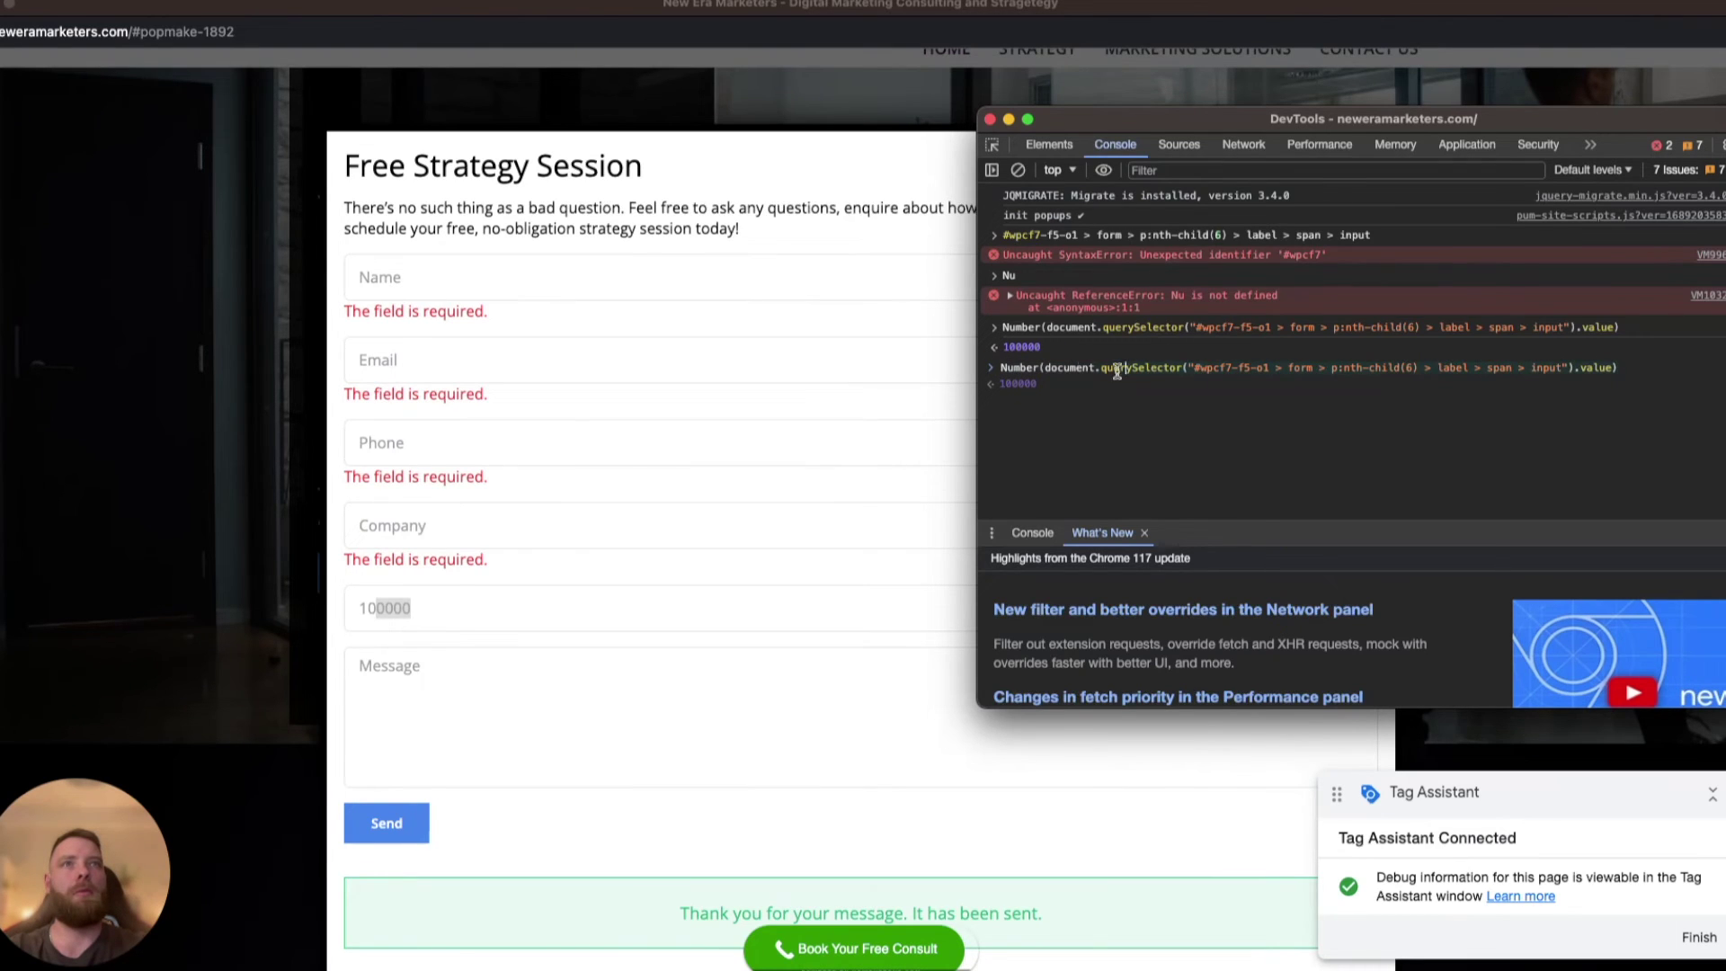
key(super+a)
key(BackSpace)
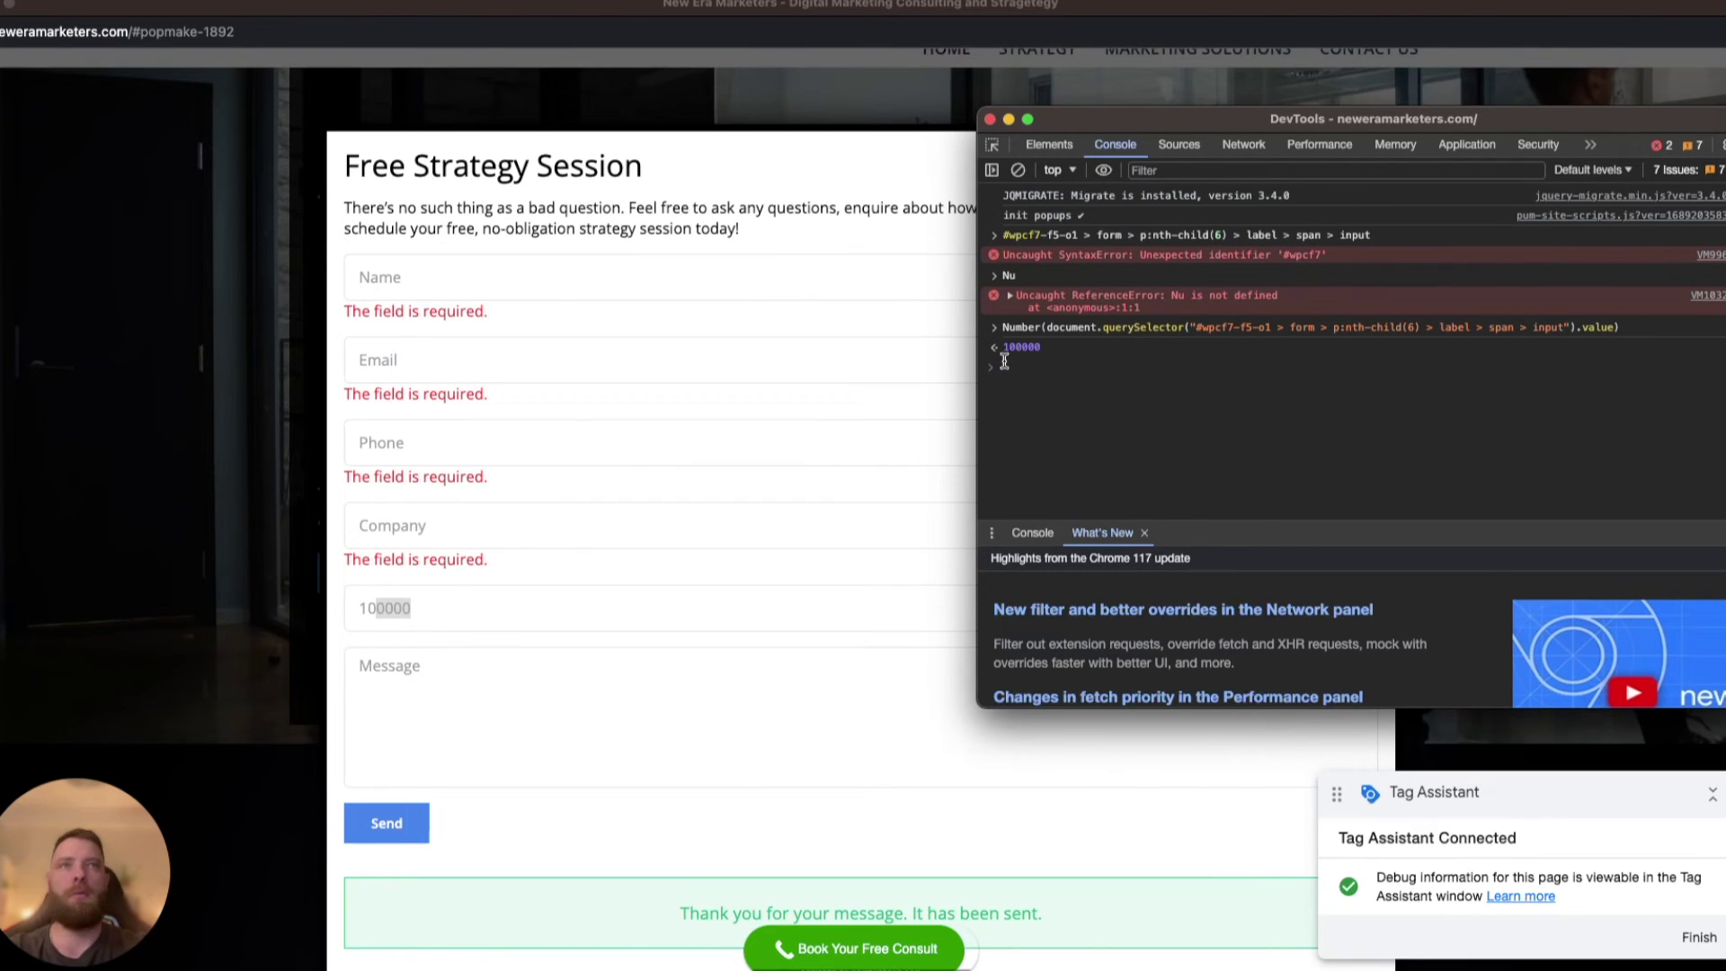
Close the developer tools, the website preview window and the Tag Assistant page to return to the Tag Manager workspace.
click(990, 120)
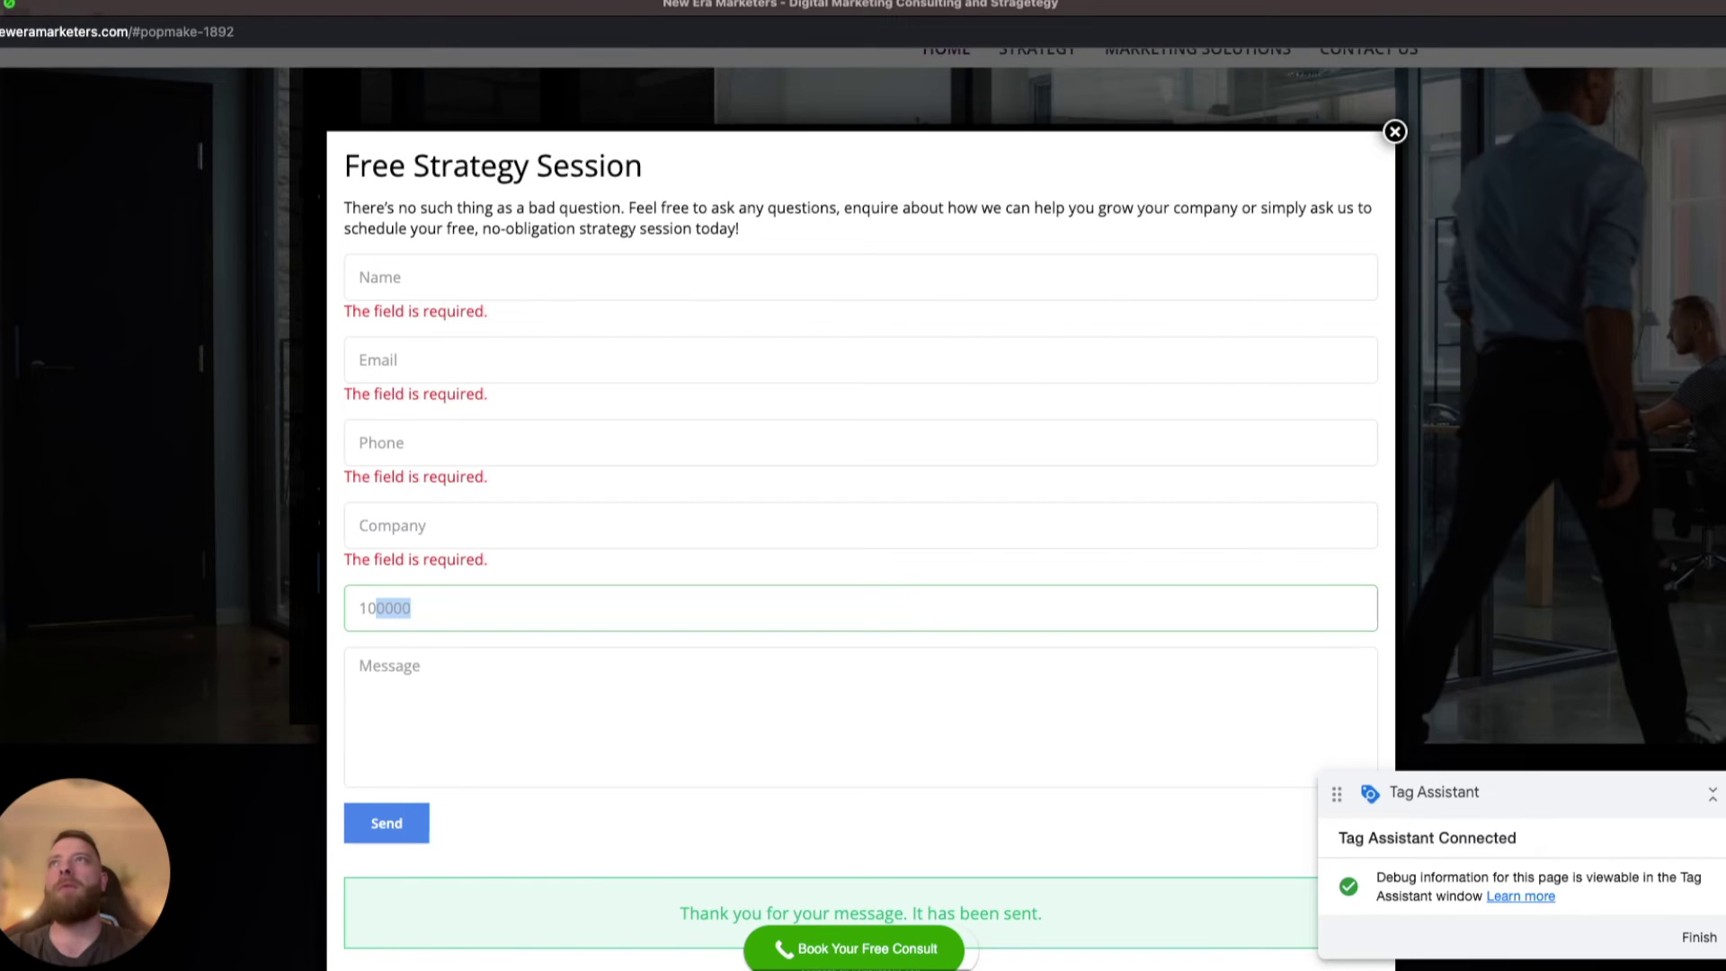
click(3, 4)
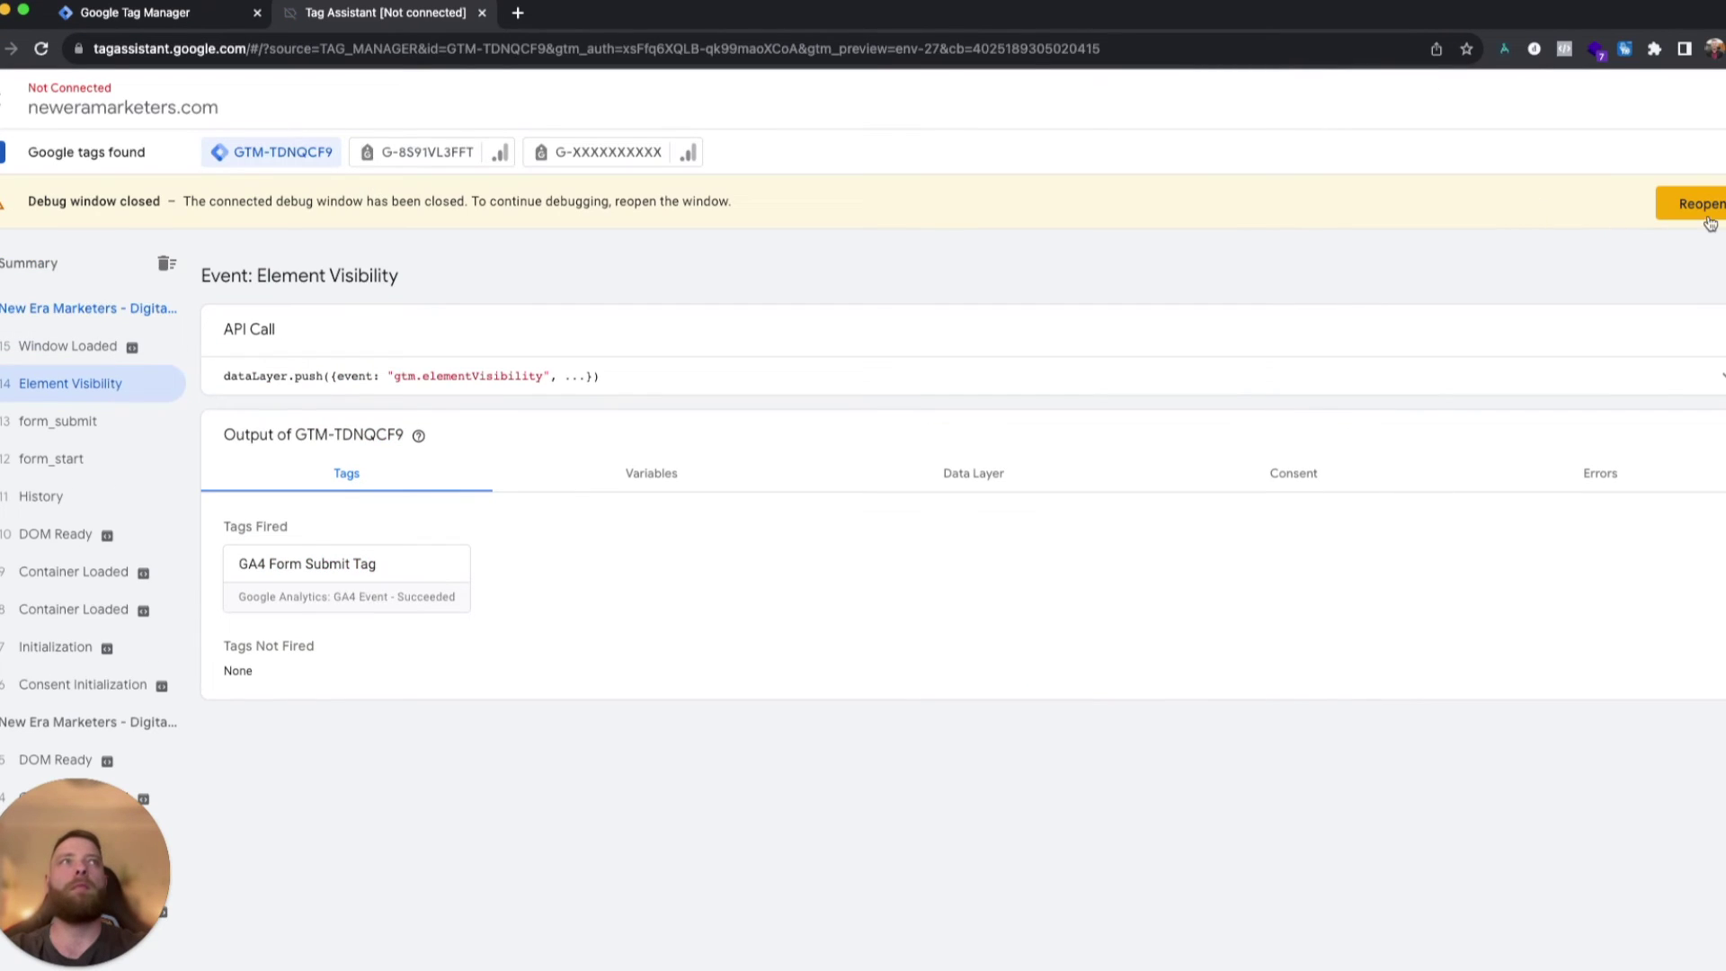
key(super+w)
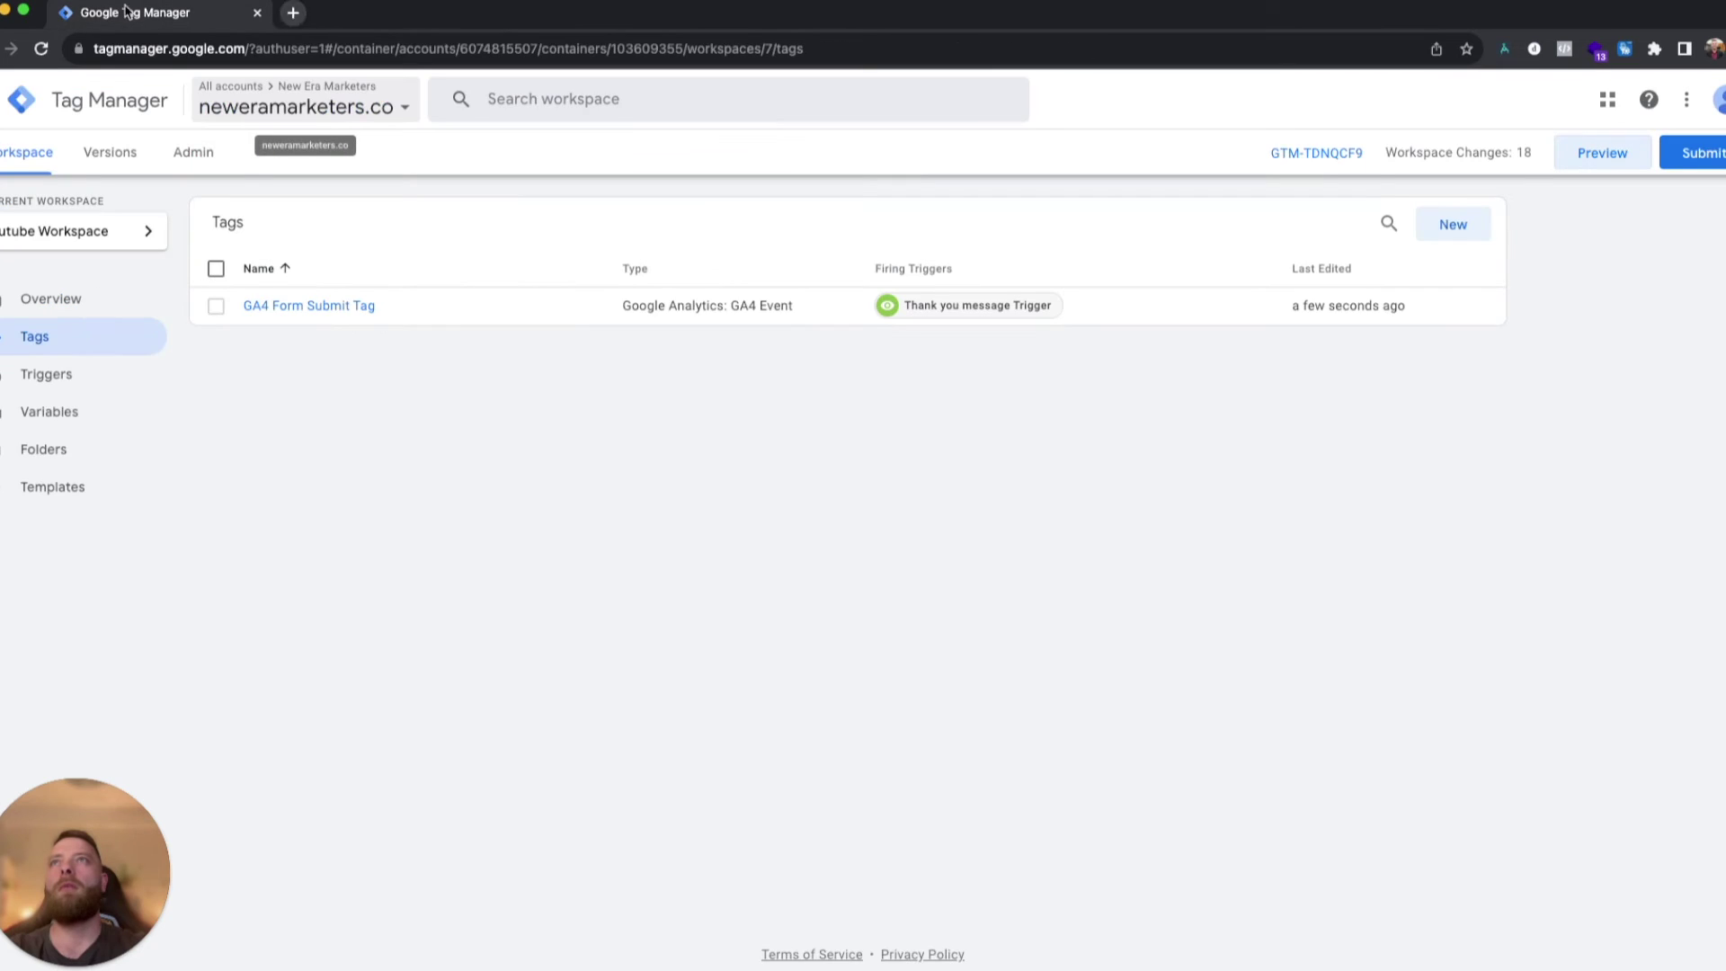
Create a new user-defined variable named Annual Turnover Variable.
click(55, 417)
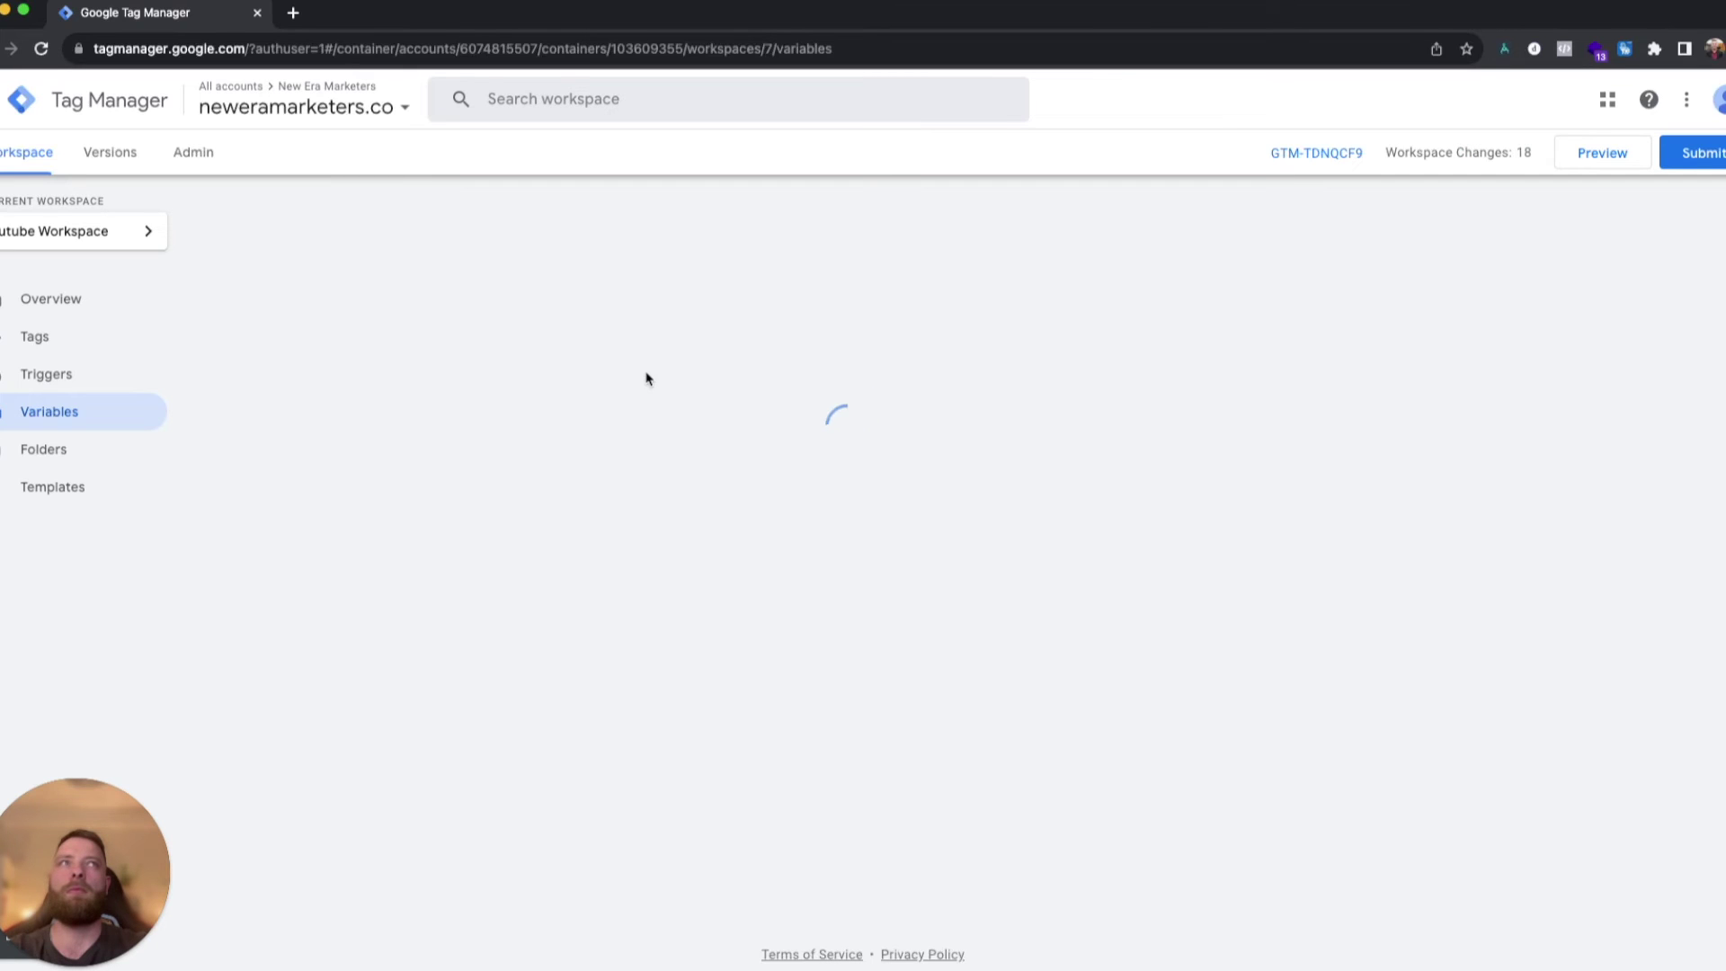
click(1462, 565)
double_click(524, 102)
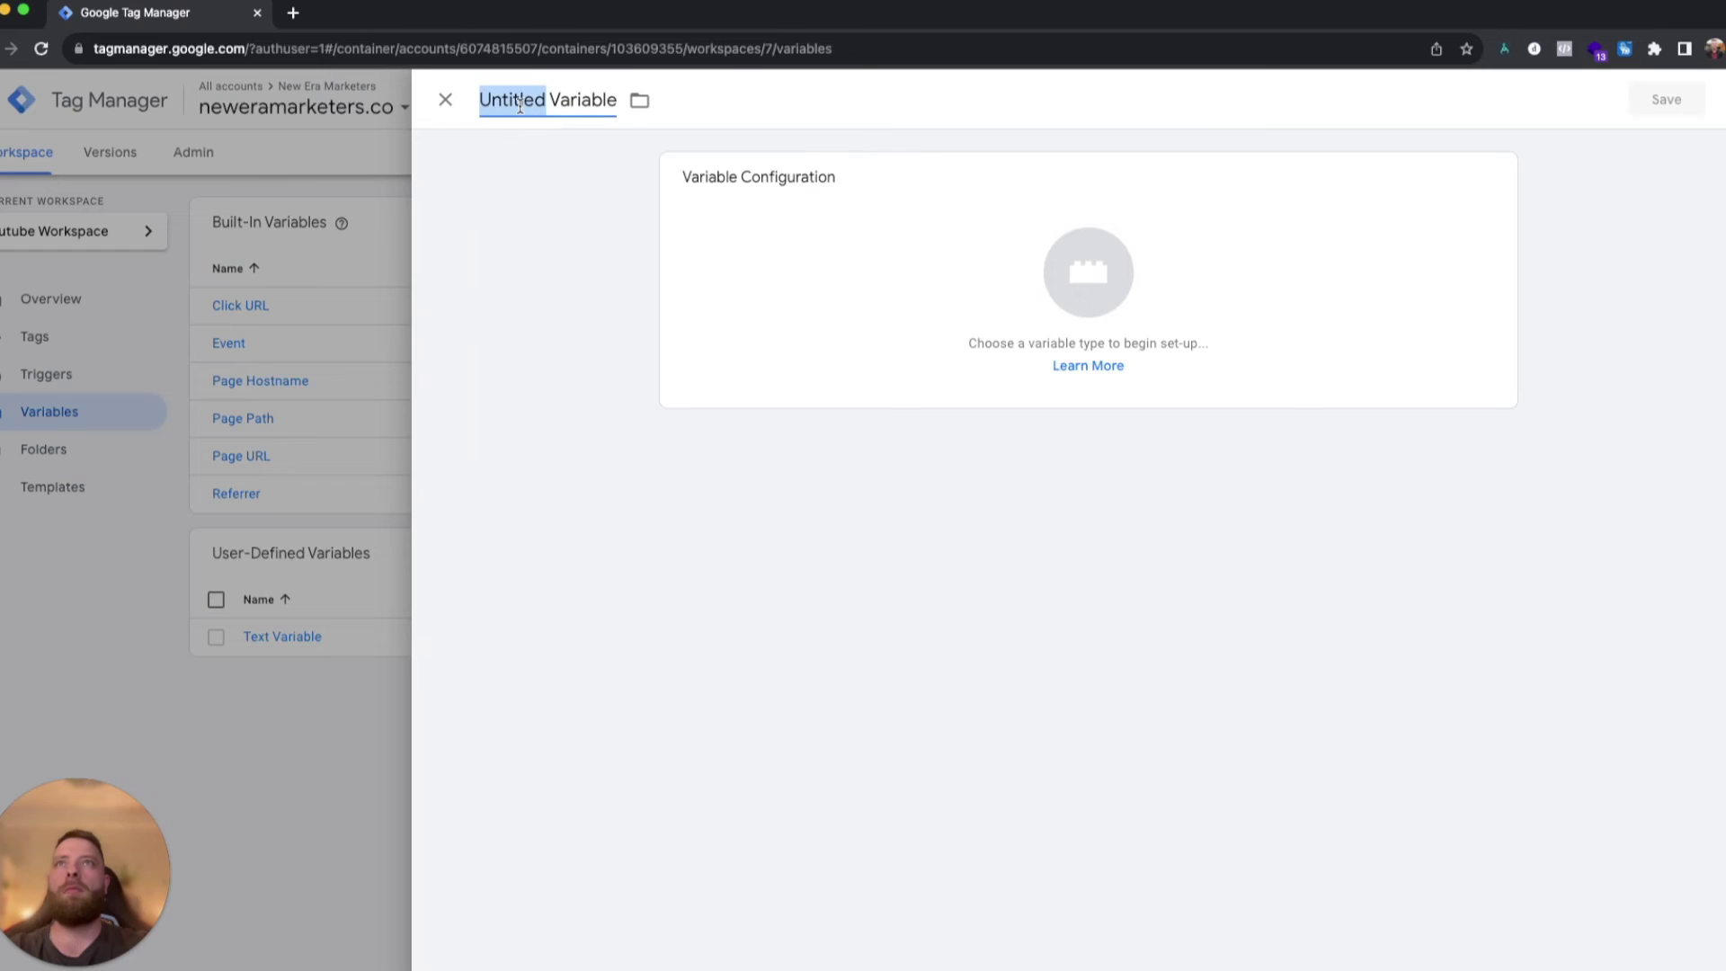
text(Annual T)
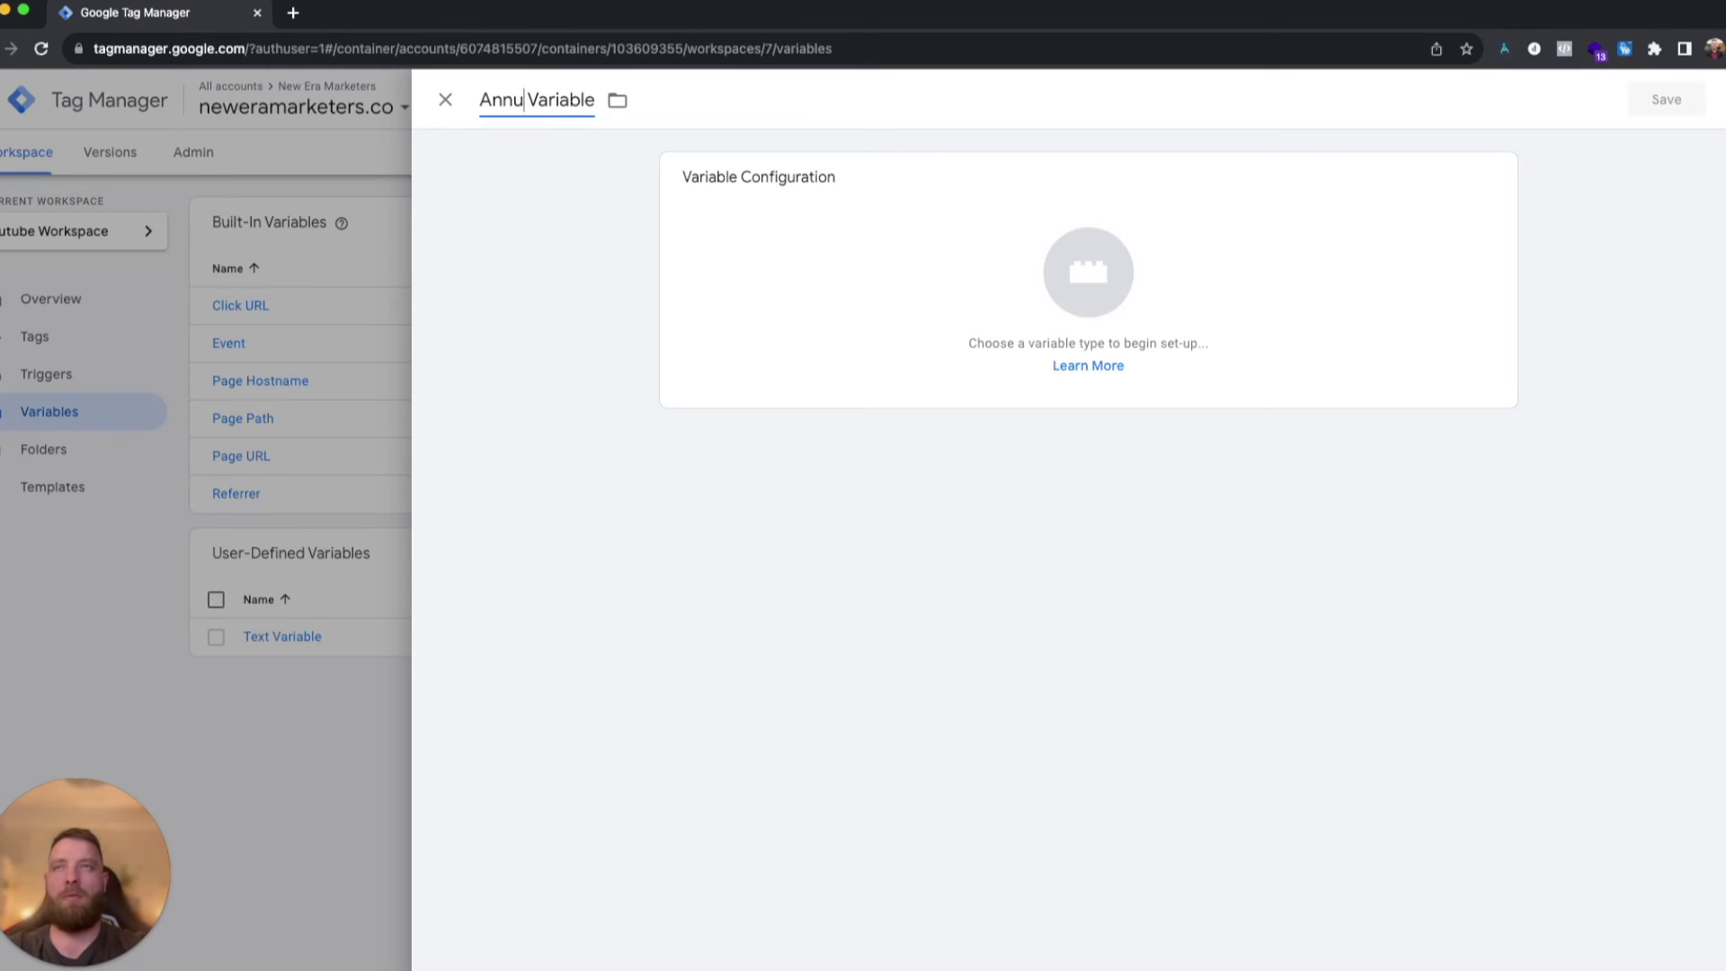
text(urn)
key(BackSpace)
key(BackSpace)
text(rnover)
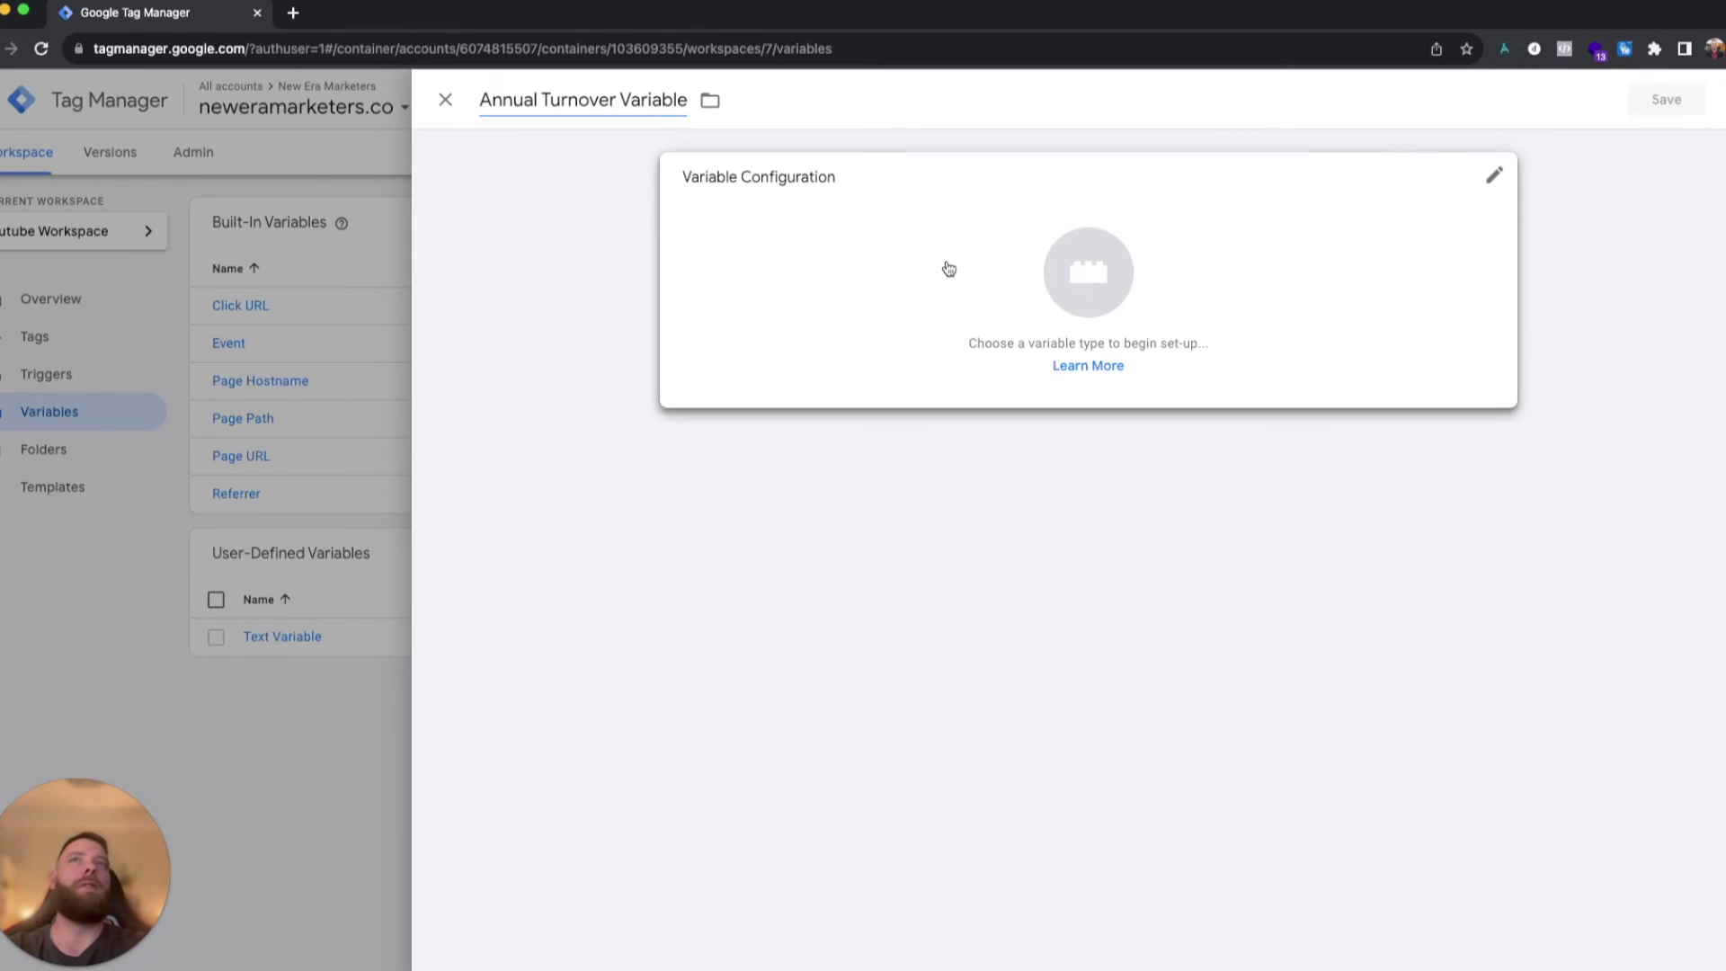
Make the variable a Custom JavaScript type and start its code with an empty function value () {}.
click(1010, 270)
click(1244, 473)
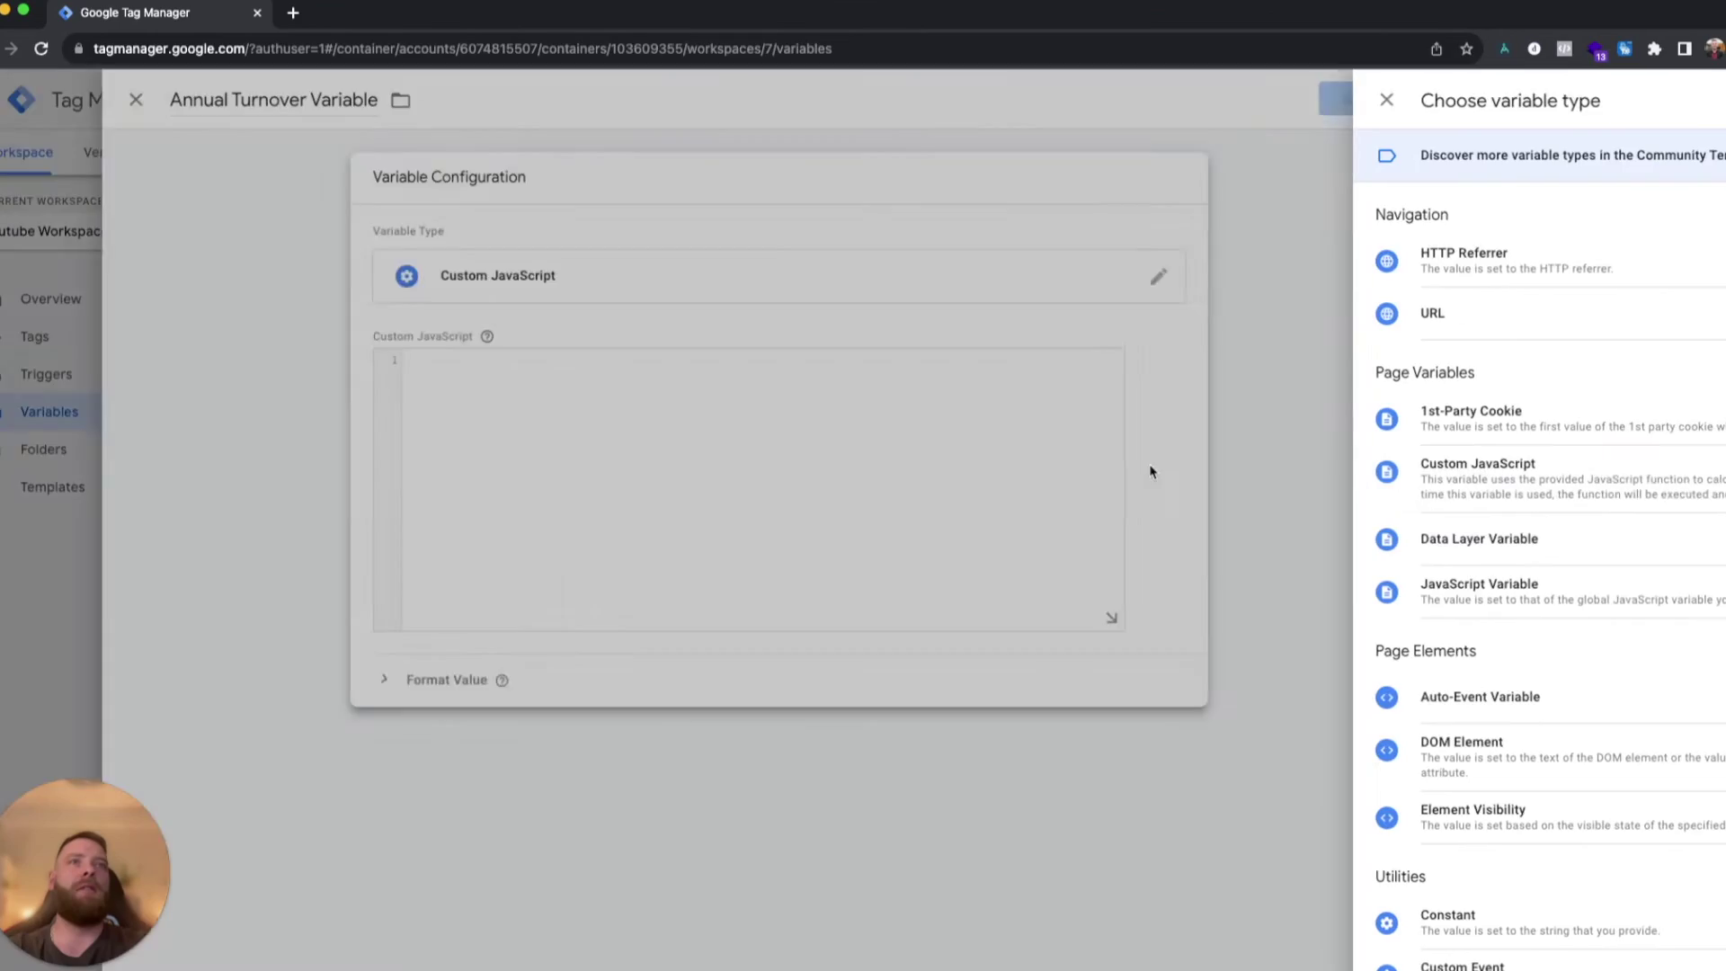
click(845, 419)
text(functi)
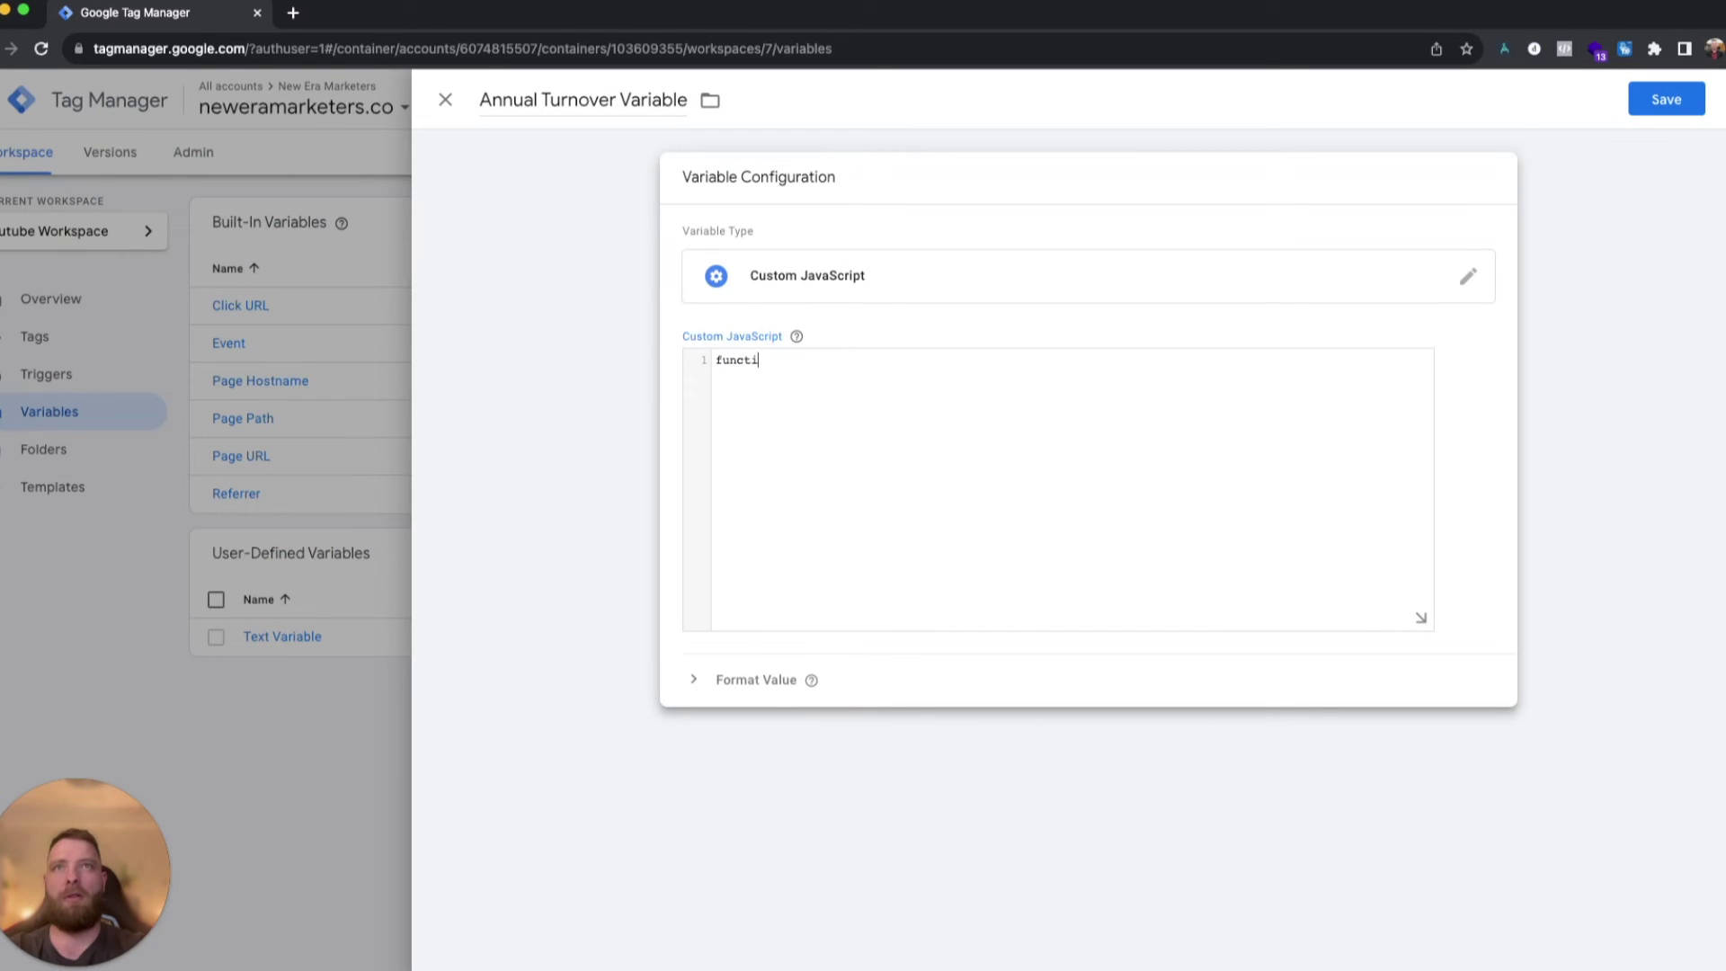
text(on value ())
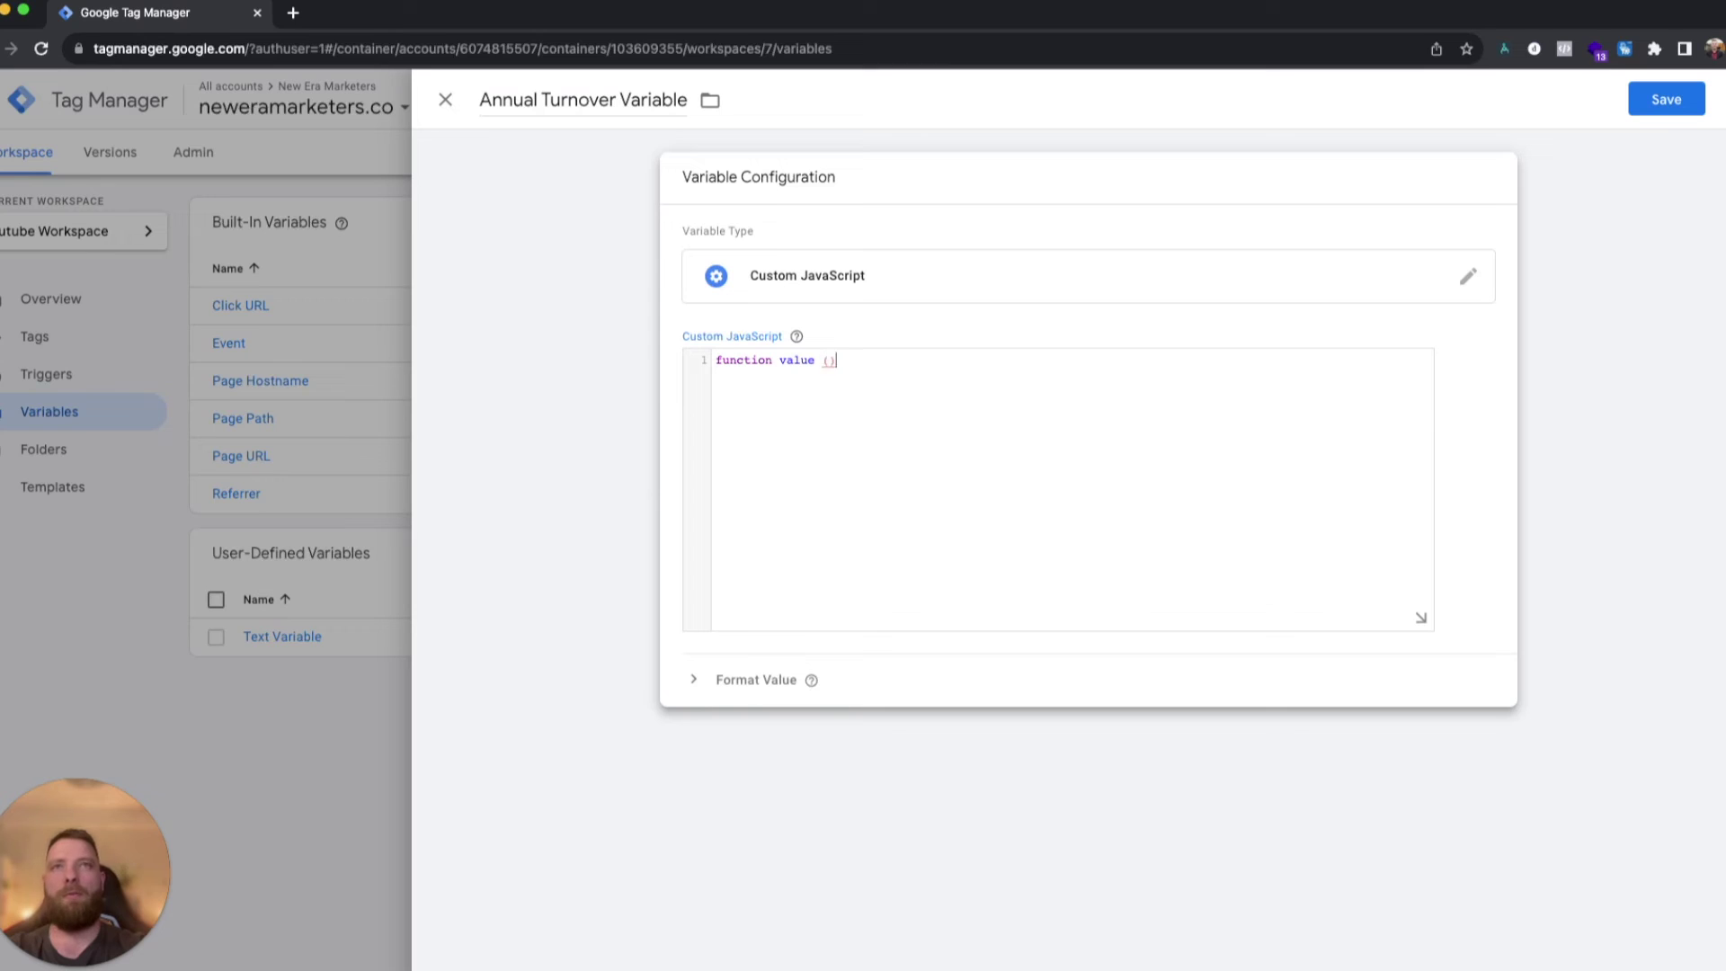
text( {})
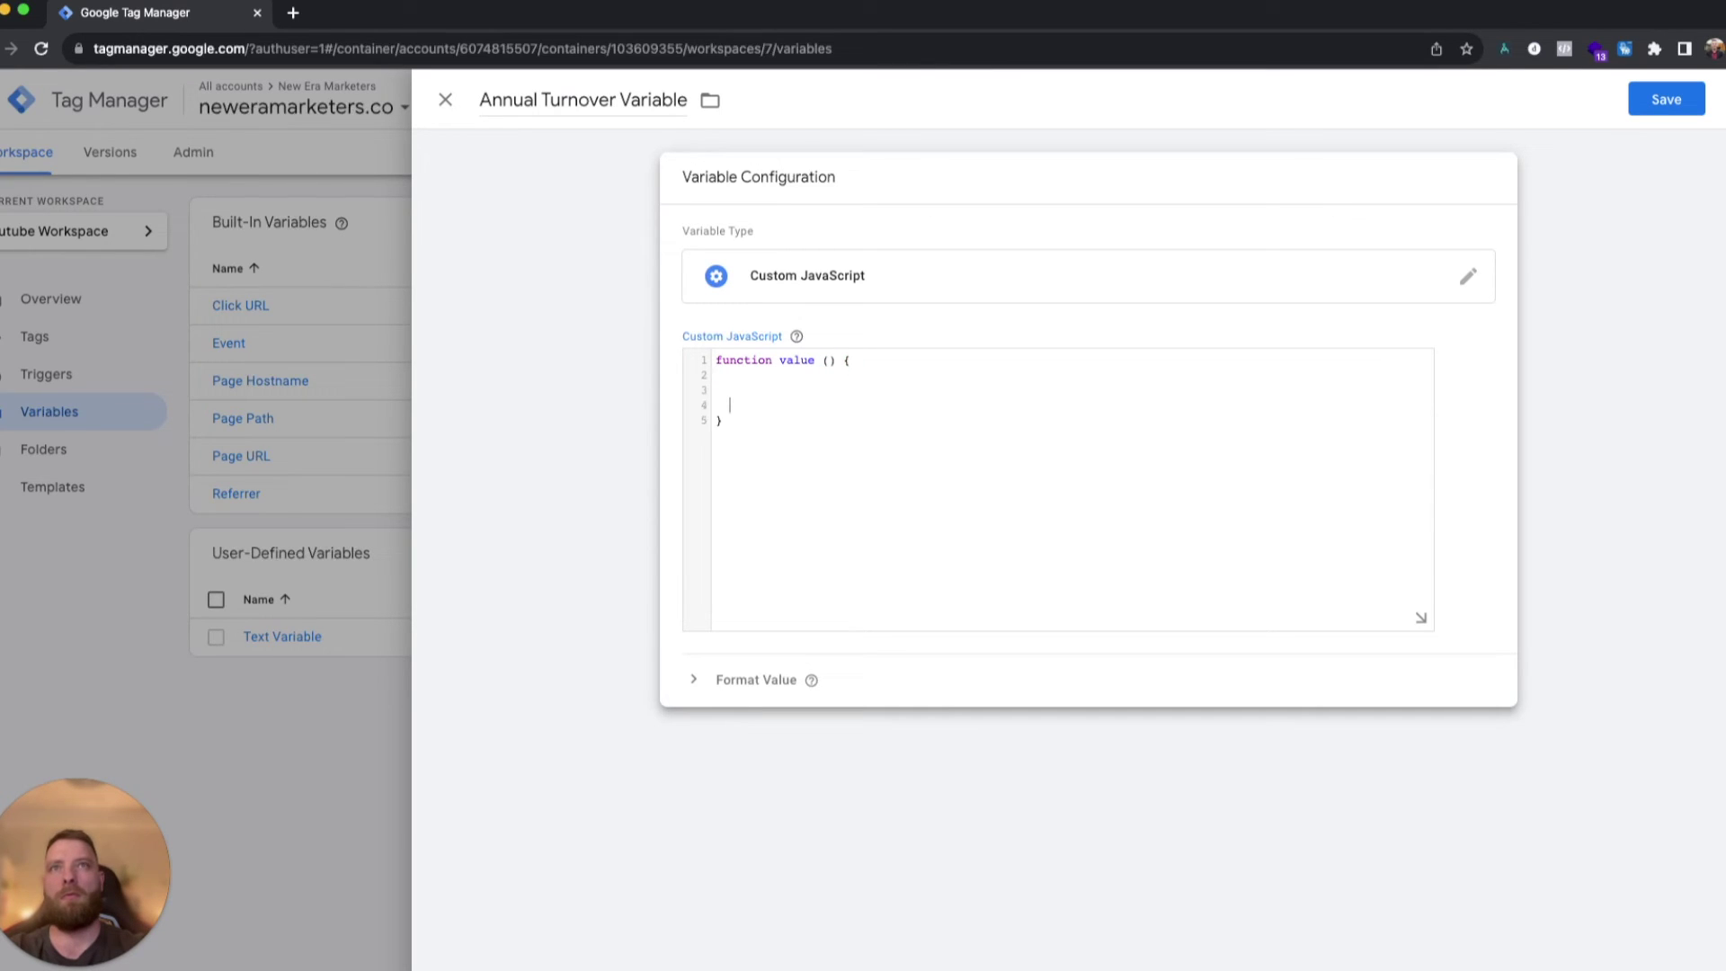
Store Number(document.querySelector("#wpcf7-f5-o1 > form > p:nth-child(6) > label > span > input").value) in var number inside the function, return number, and save the variable.
text(Number(document.querySelector("#wpcf7-f5-o1 > form > p:nth-child(6) > label > span > input").value))
text(var numbver=)
key(BackSpace)
key(BackSpace)
key(BackSpace)
key(BackSpace)
text(er )
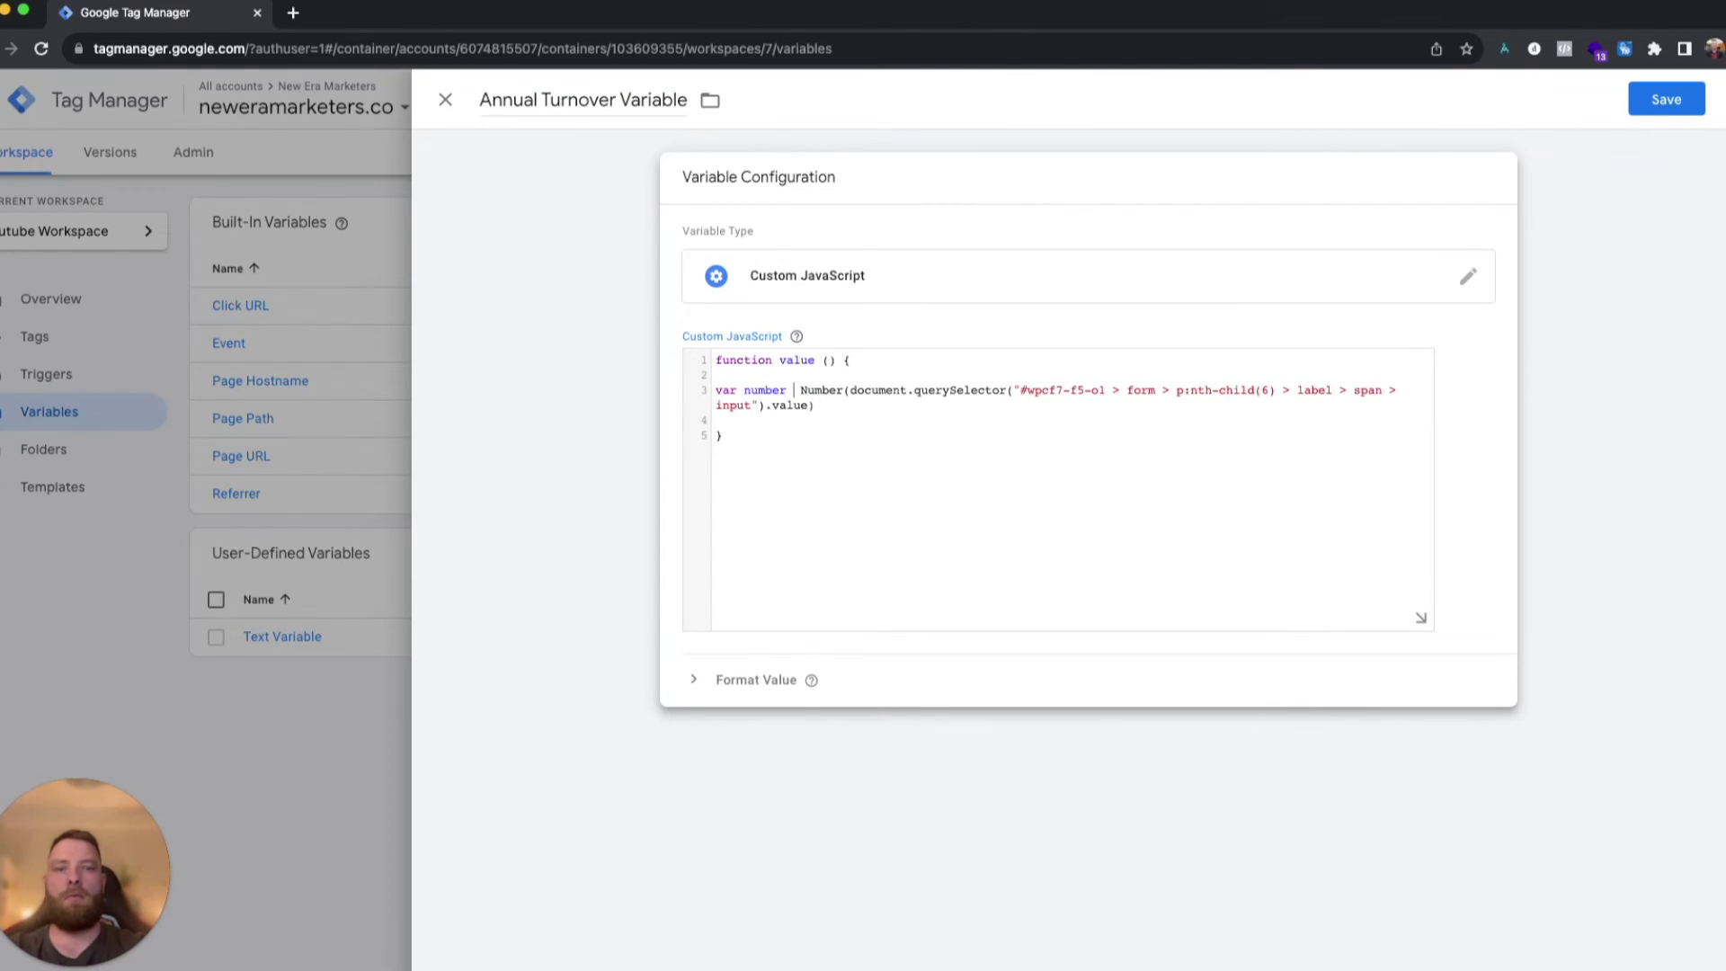
text(=)
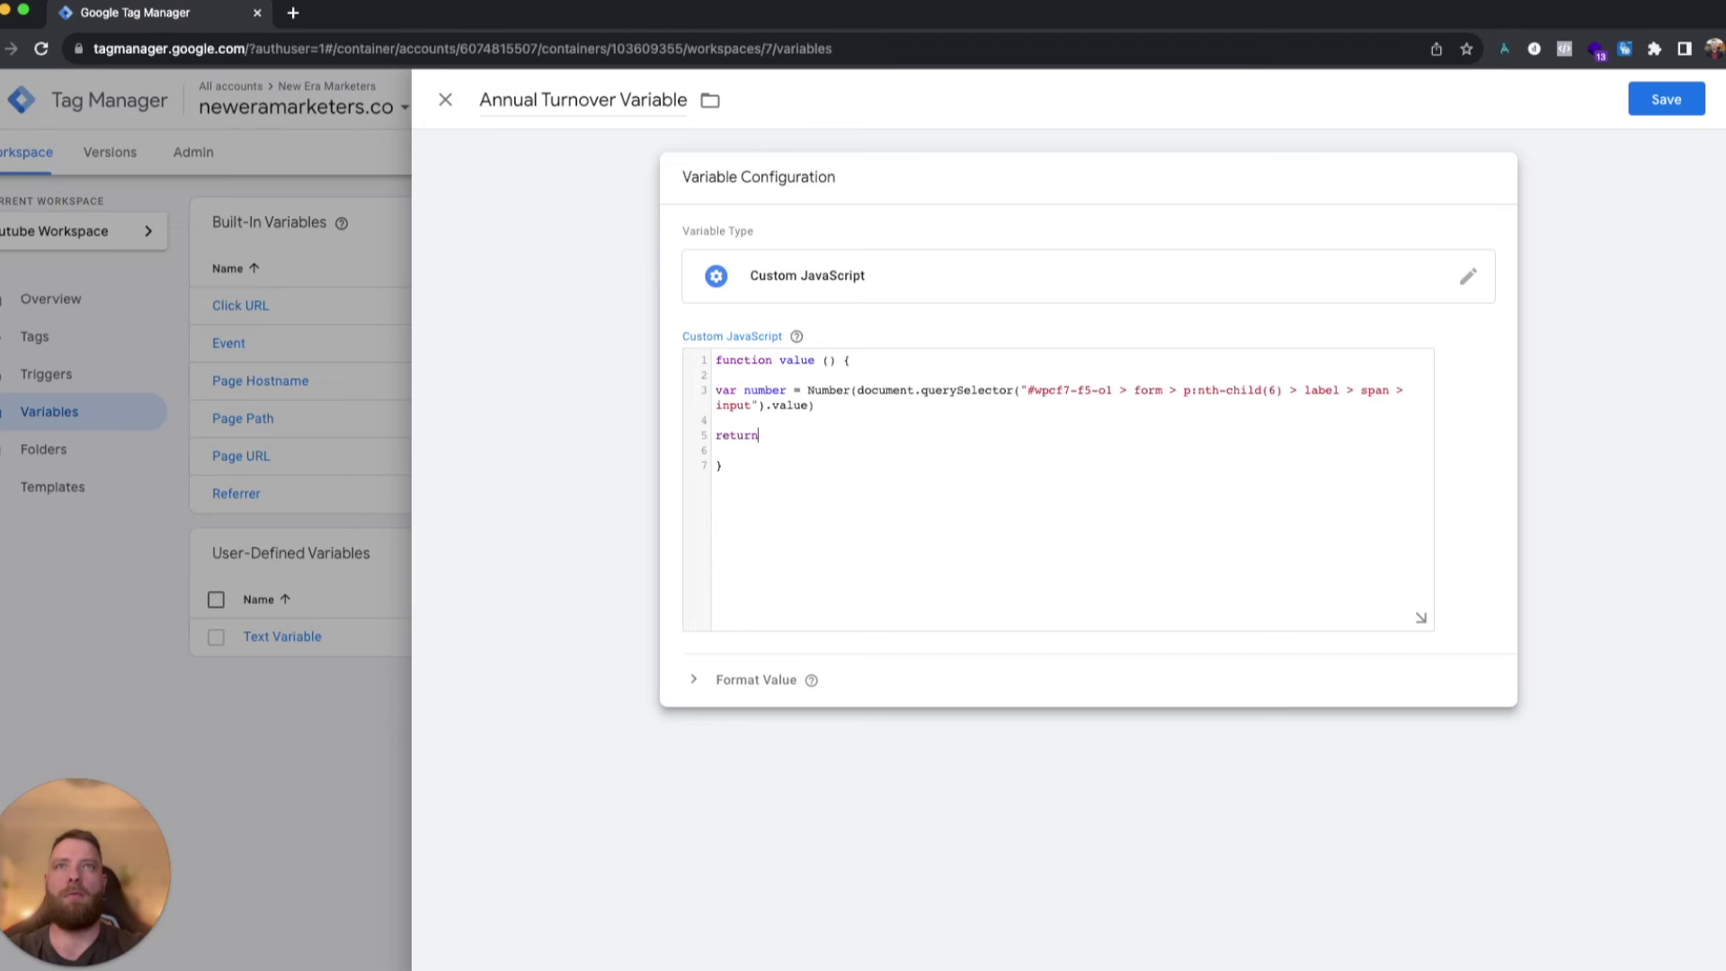
text(number)
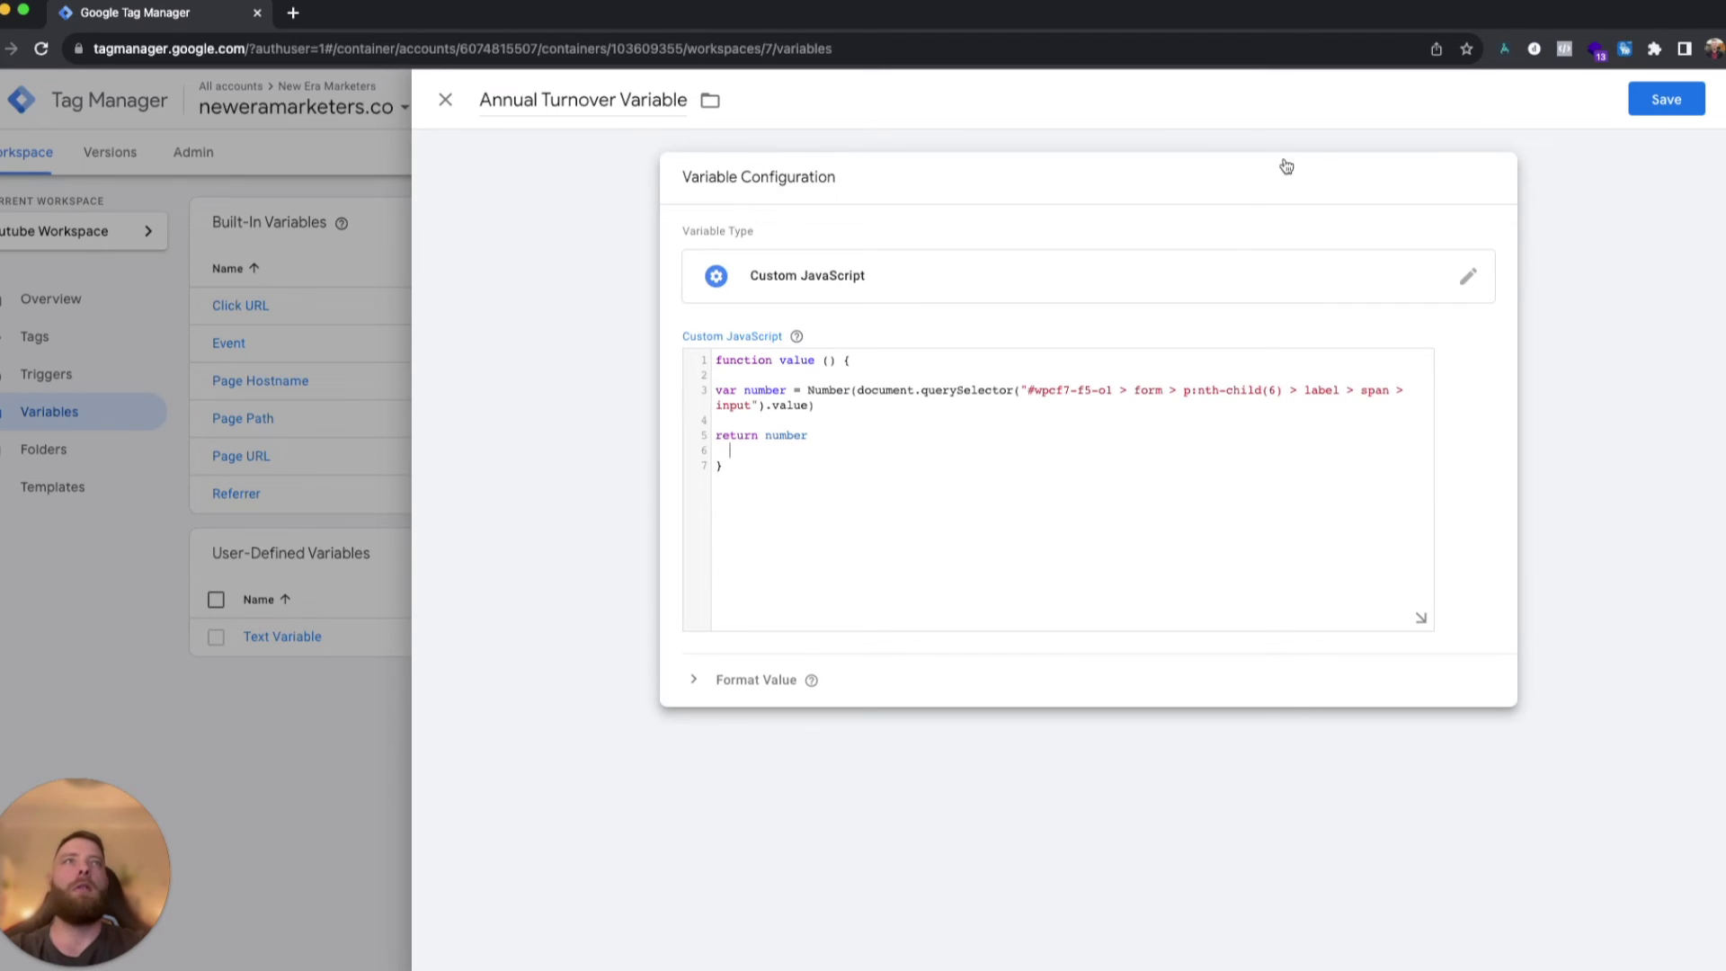
click(1663, 99)
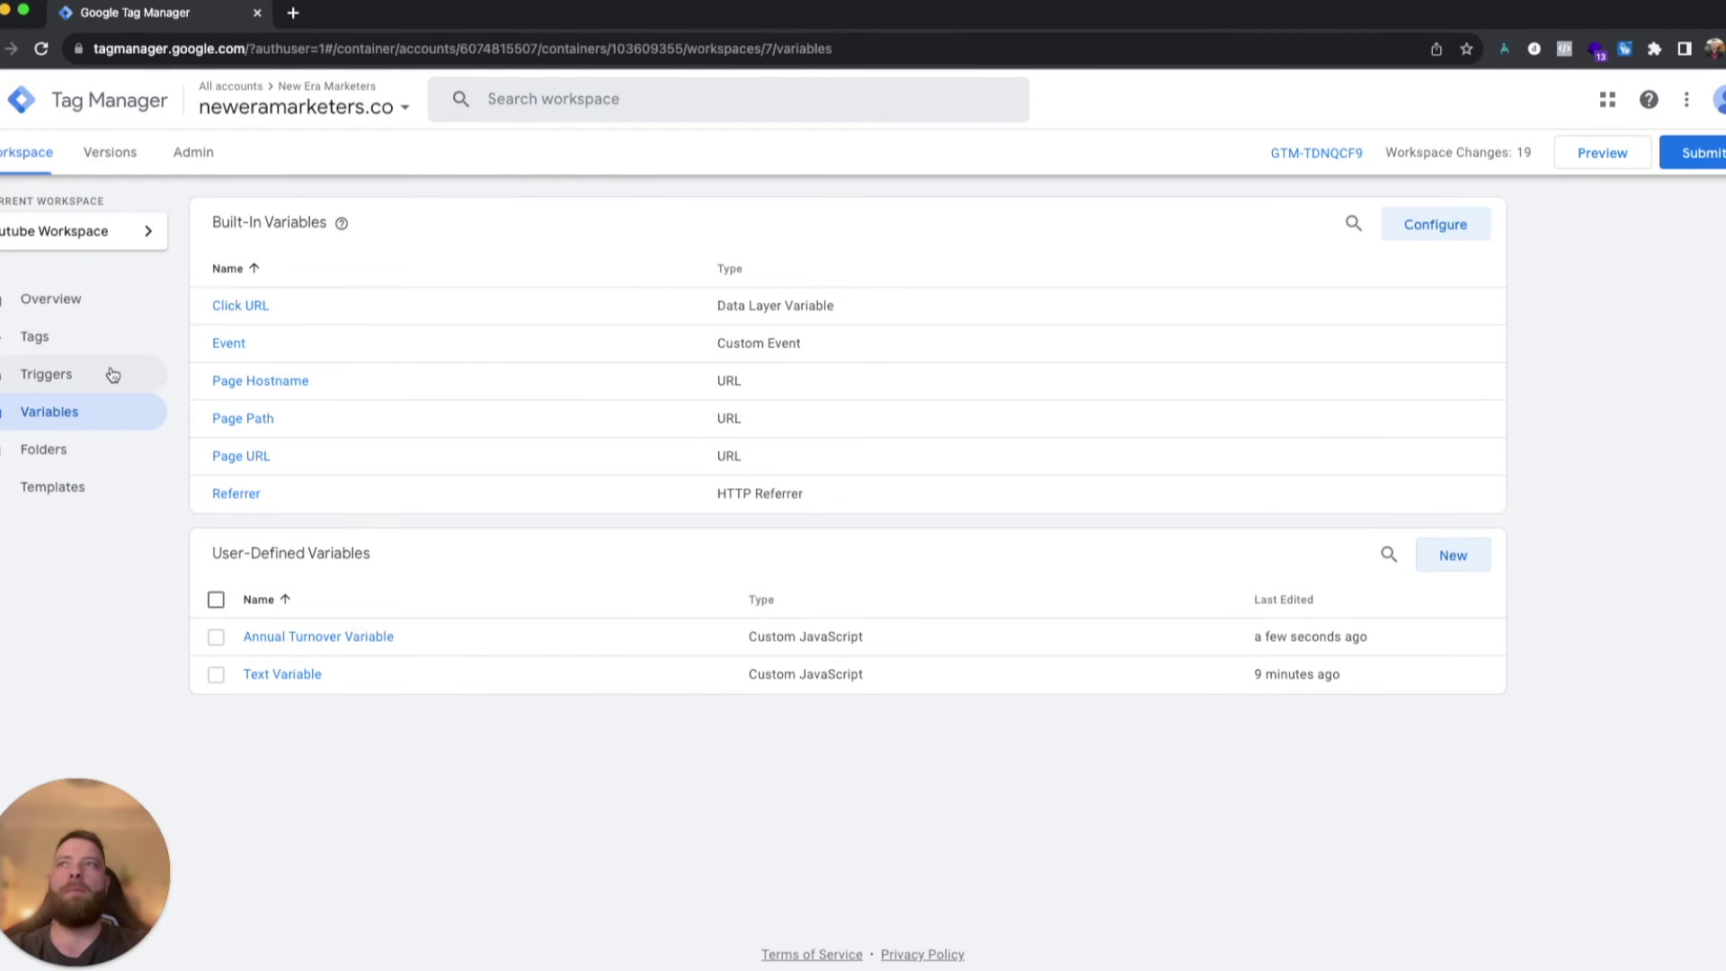
Start a new Google Ads Conversion Tracking tag and use {{Annual Turnover Variable}} as its Conversion Value.
click(80, 342)
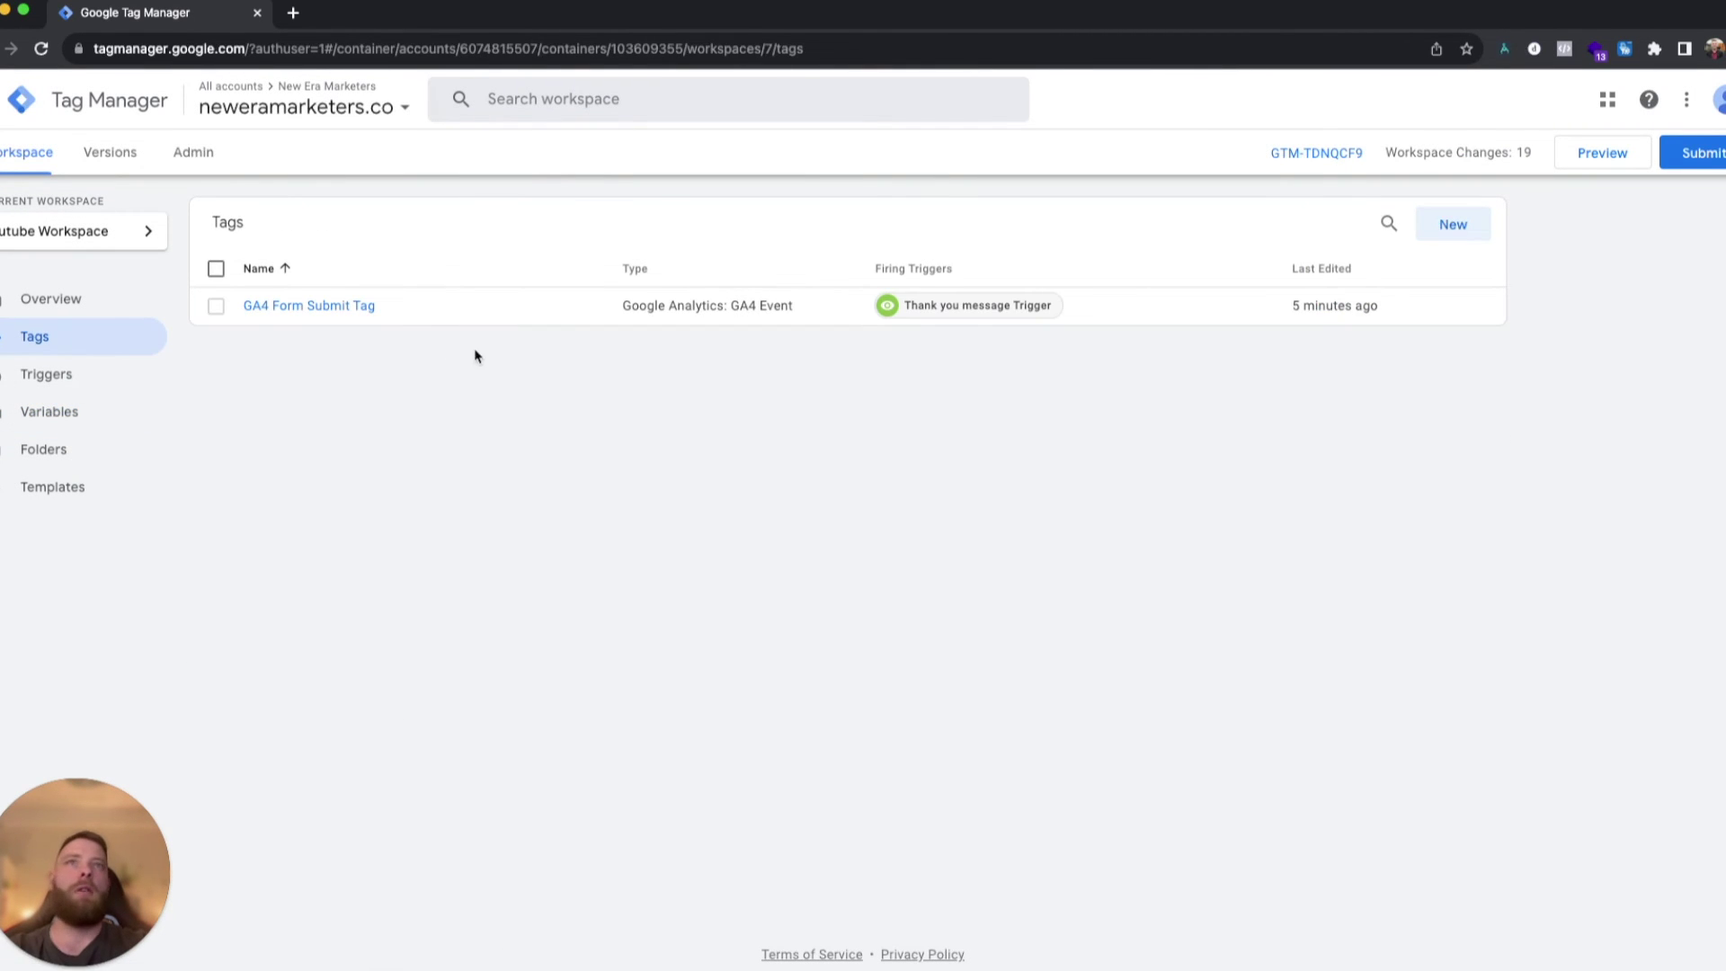
click(1454, 226)
click(994, 333)
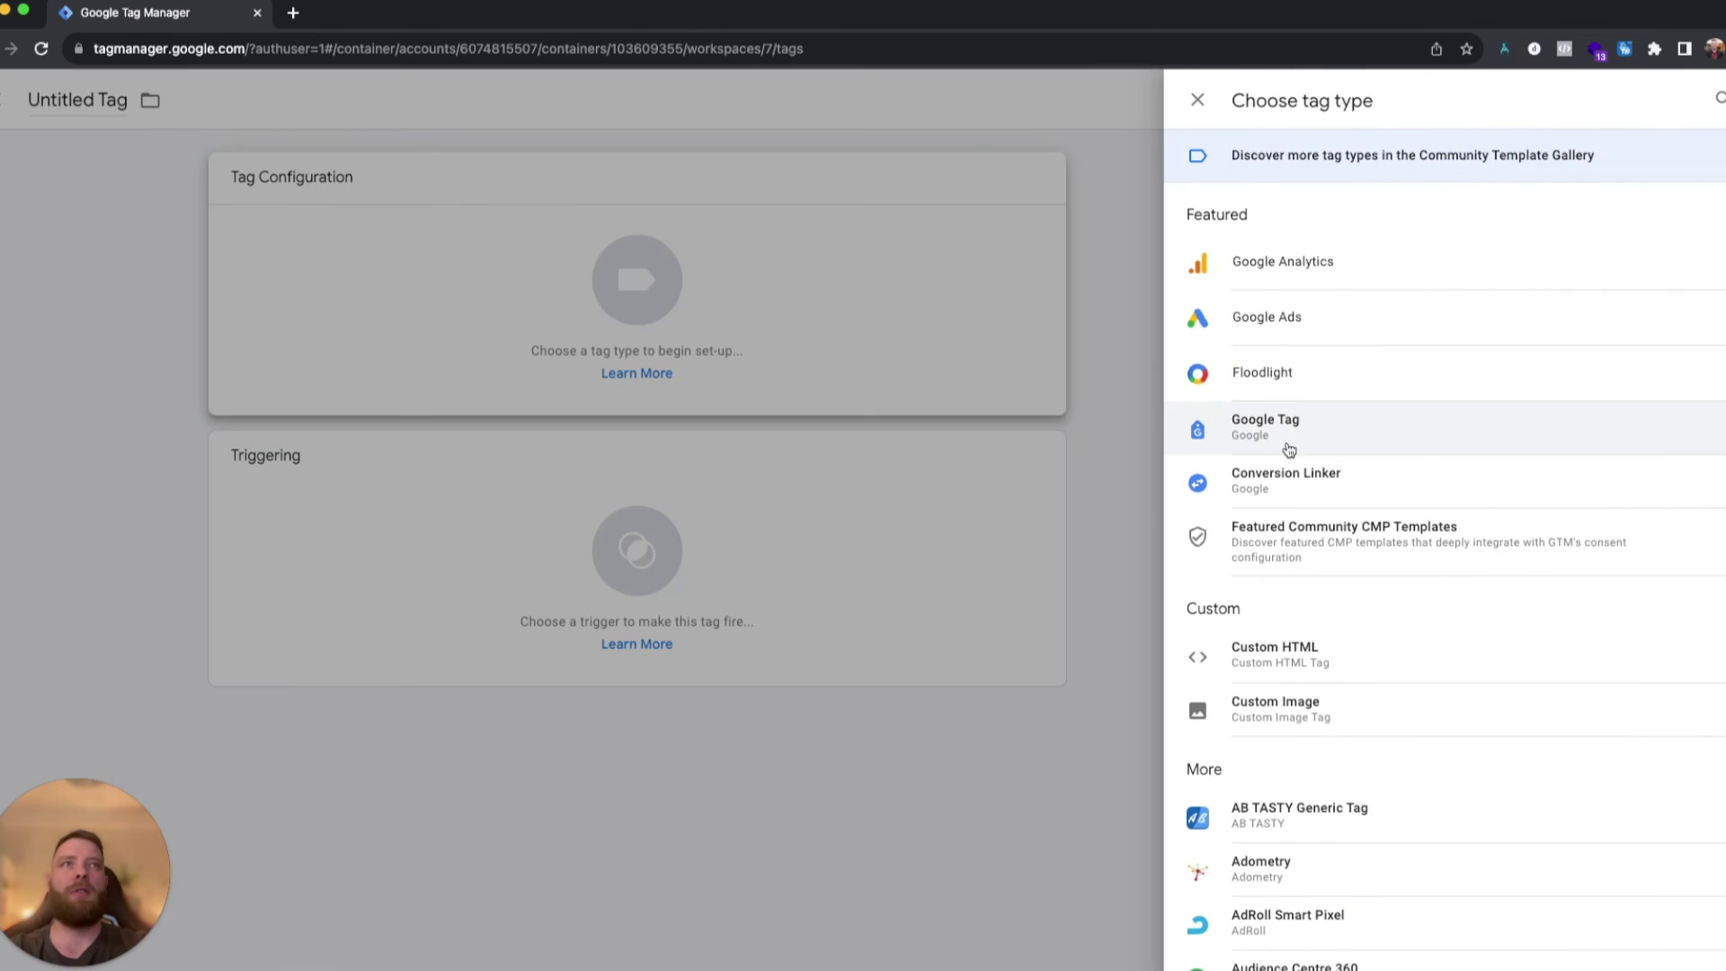
click(1316, 320)
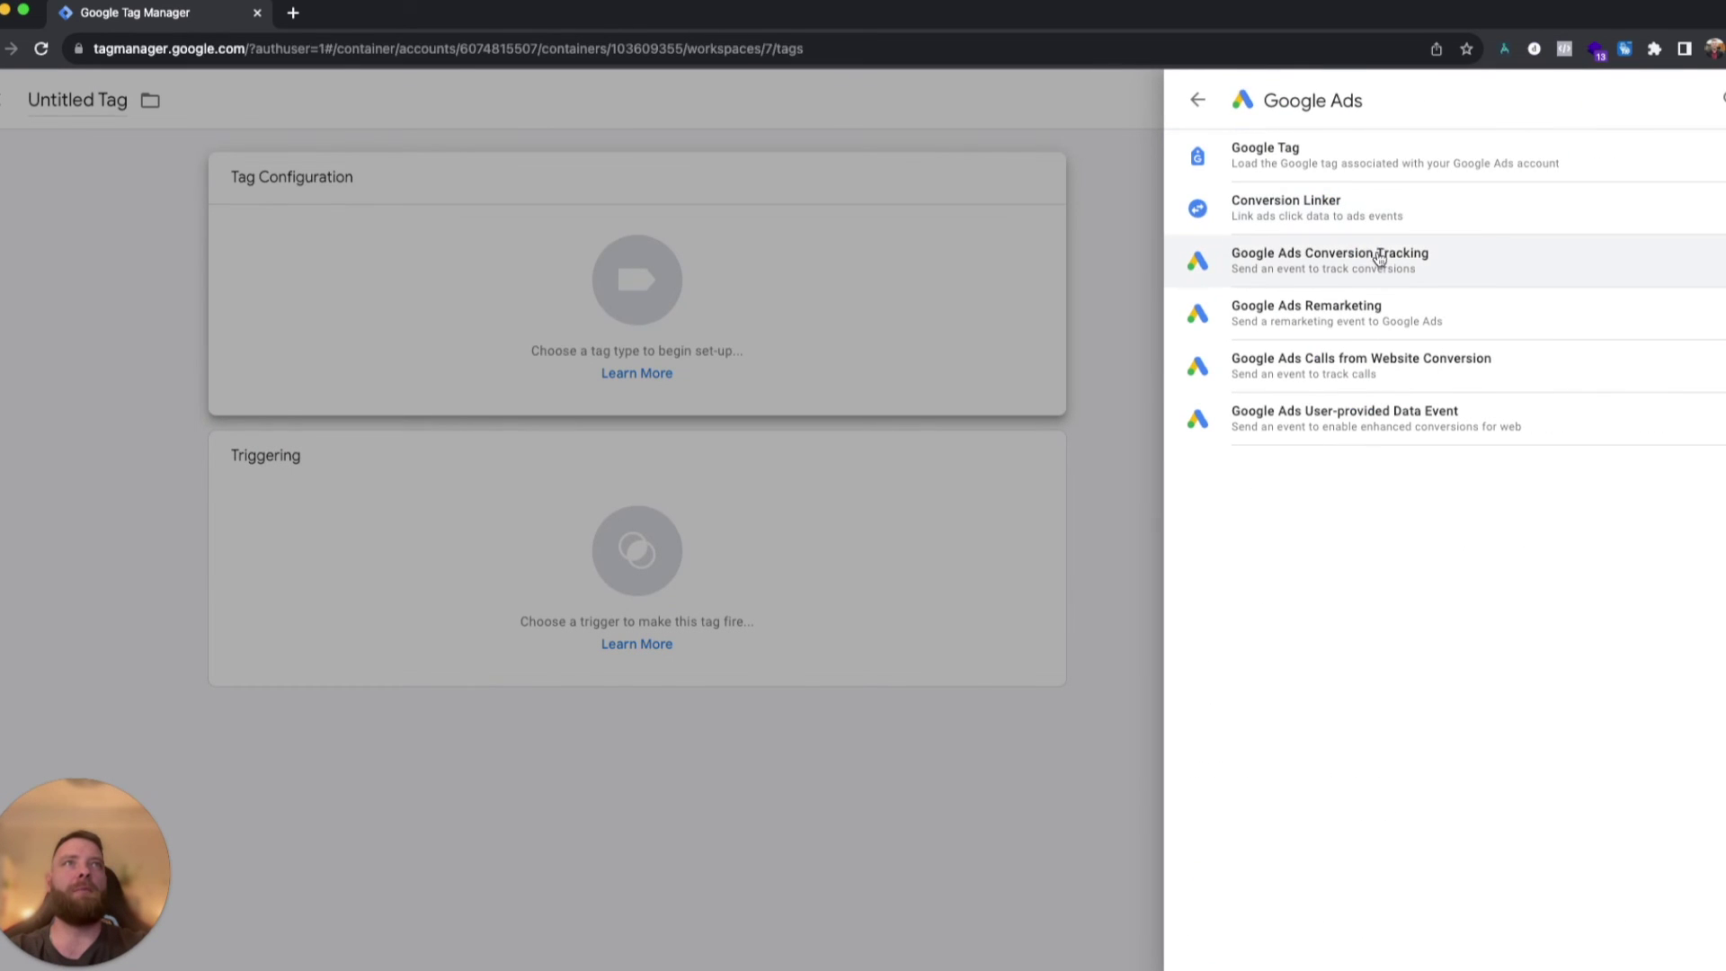
click(1382, 261)
click(759, 534)
click(931, 534)
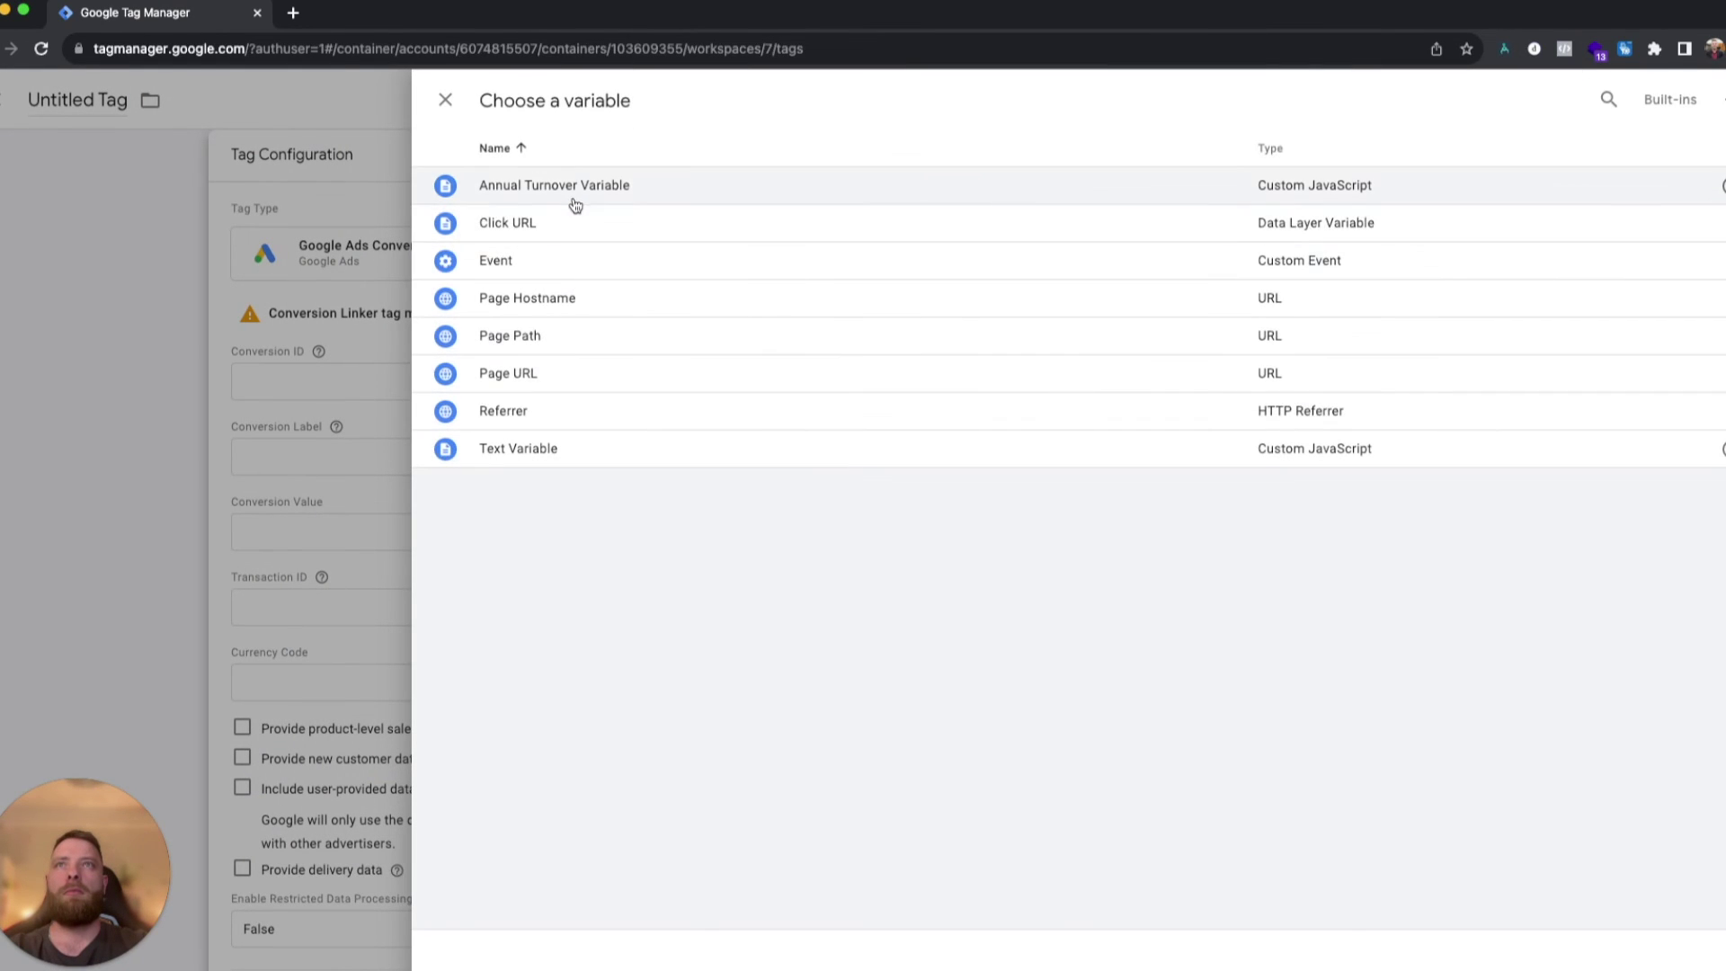
click(570, 196)
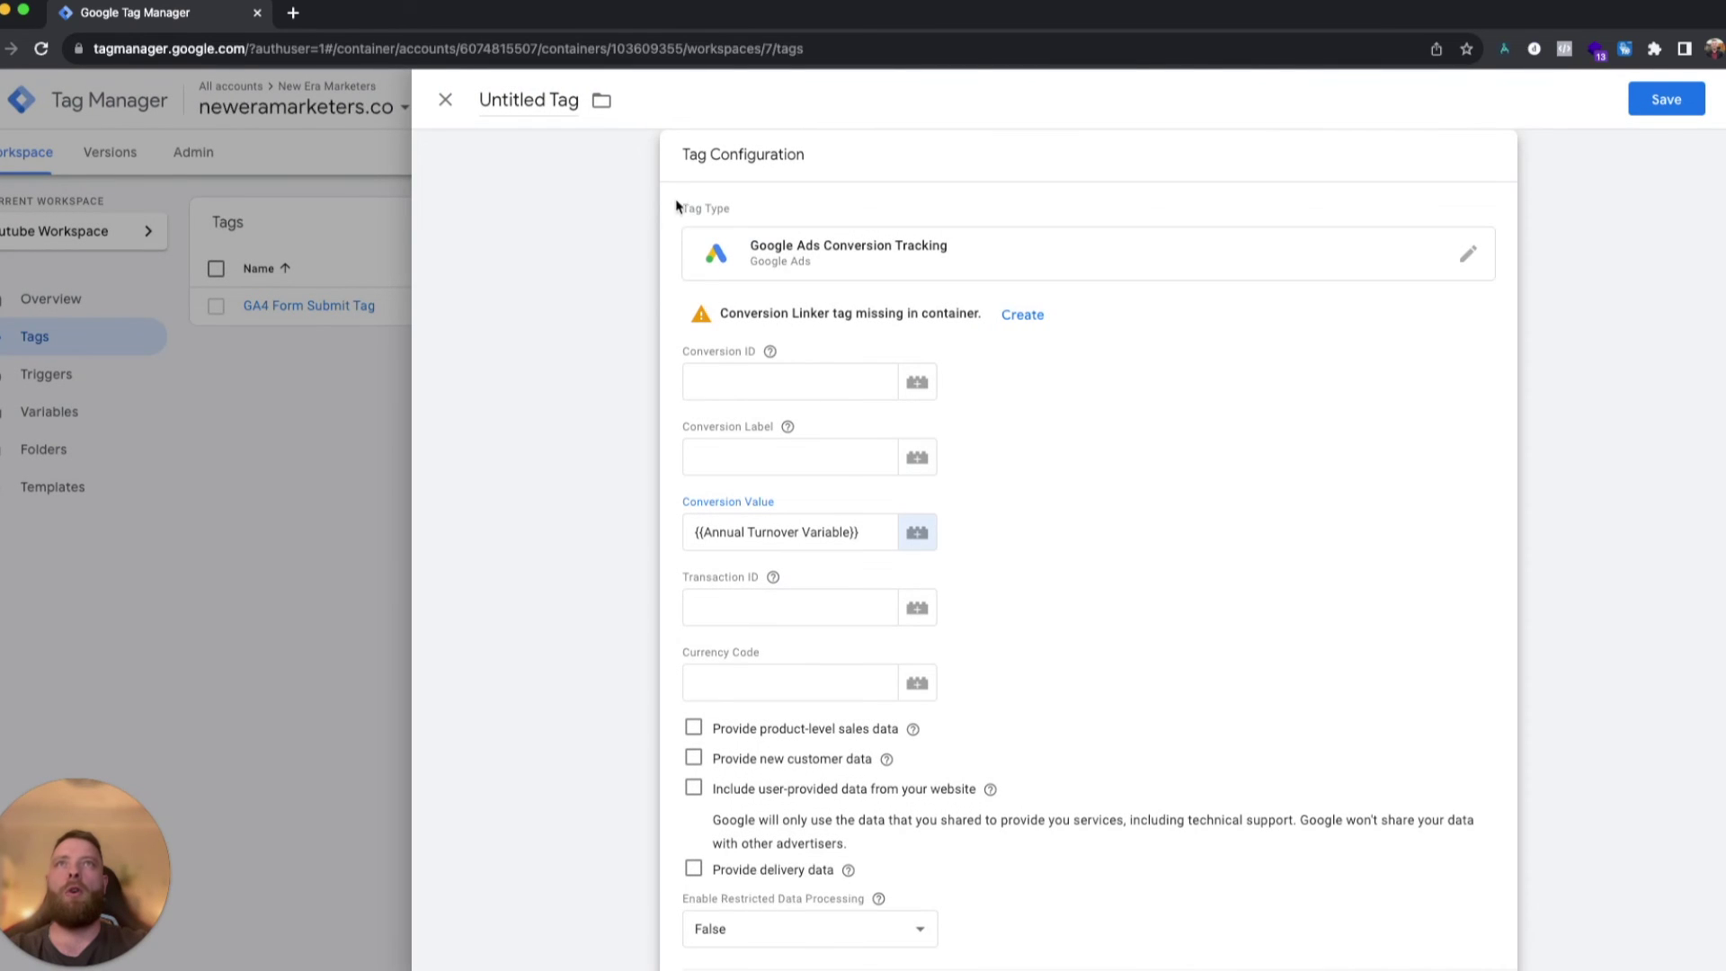
Leave the untitled Google Ads Conversion Tracking tag and discard its unsaved changes.
click(830, 256)
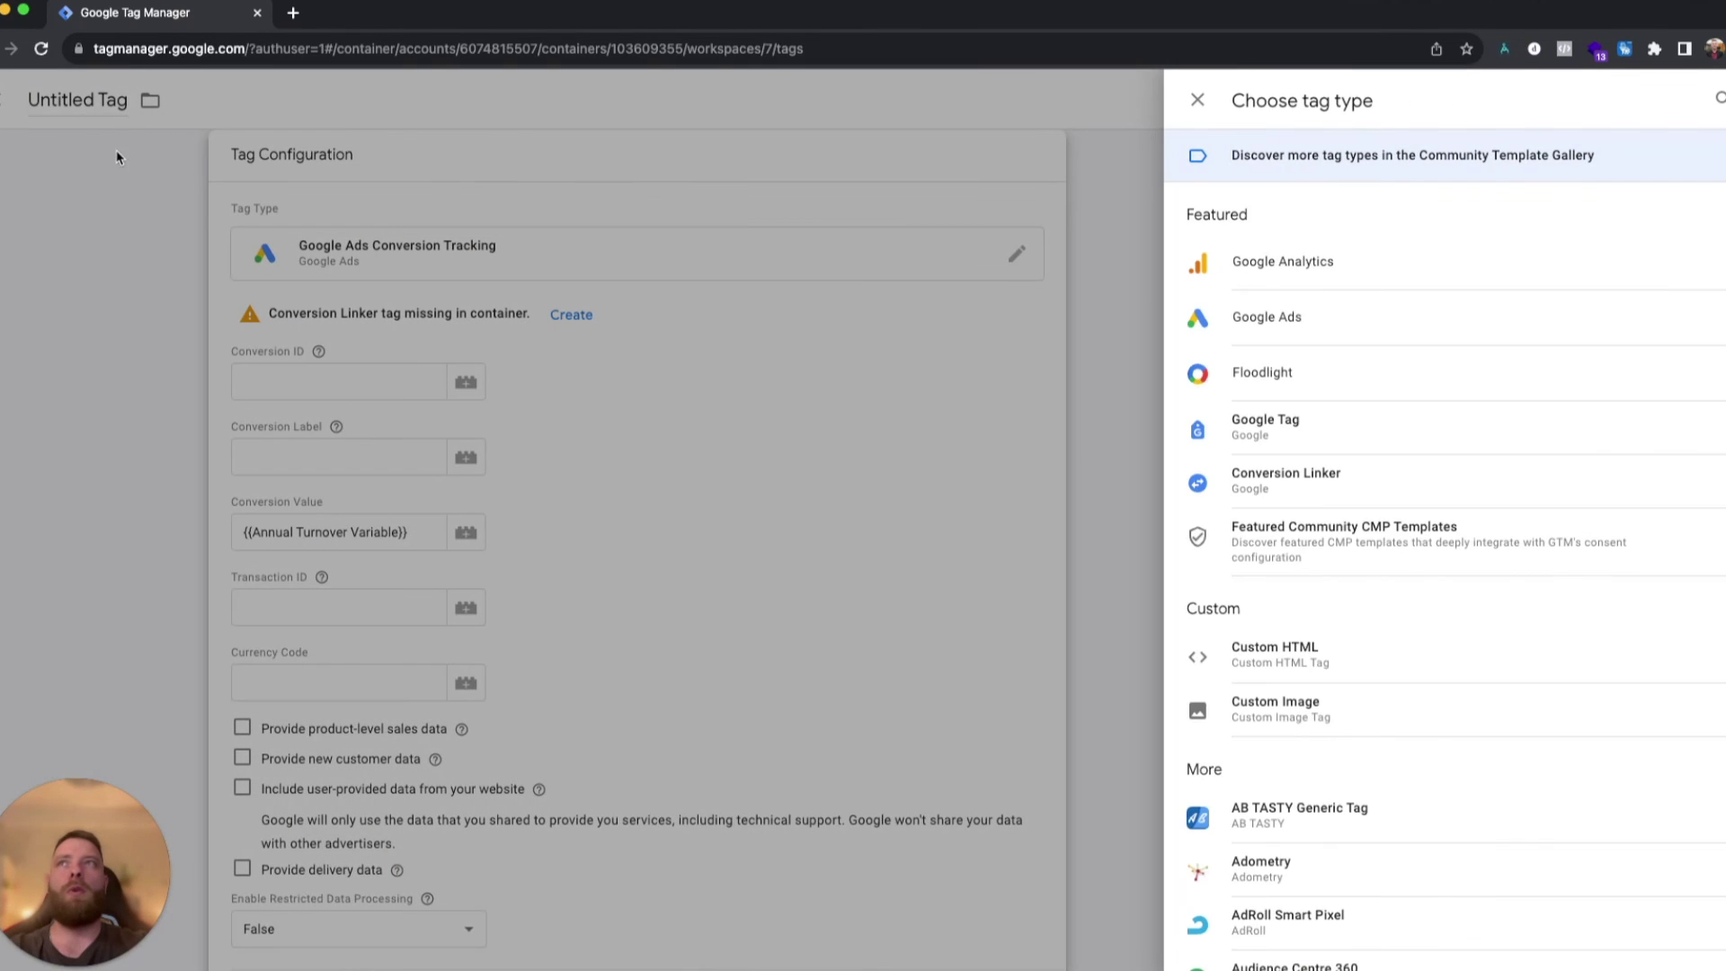
click(369, 122)
click(445, 100)
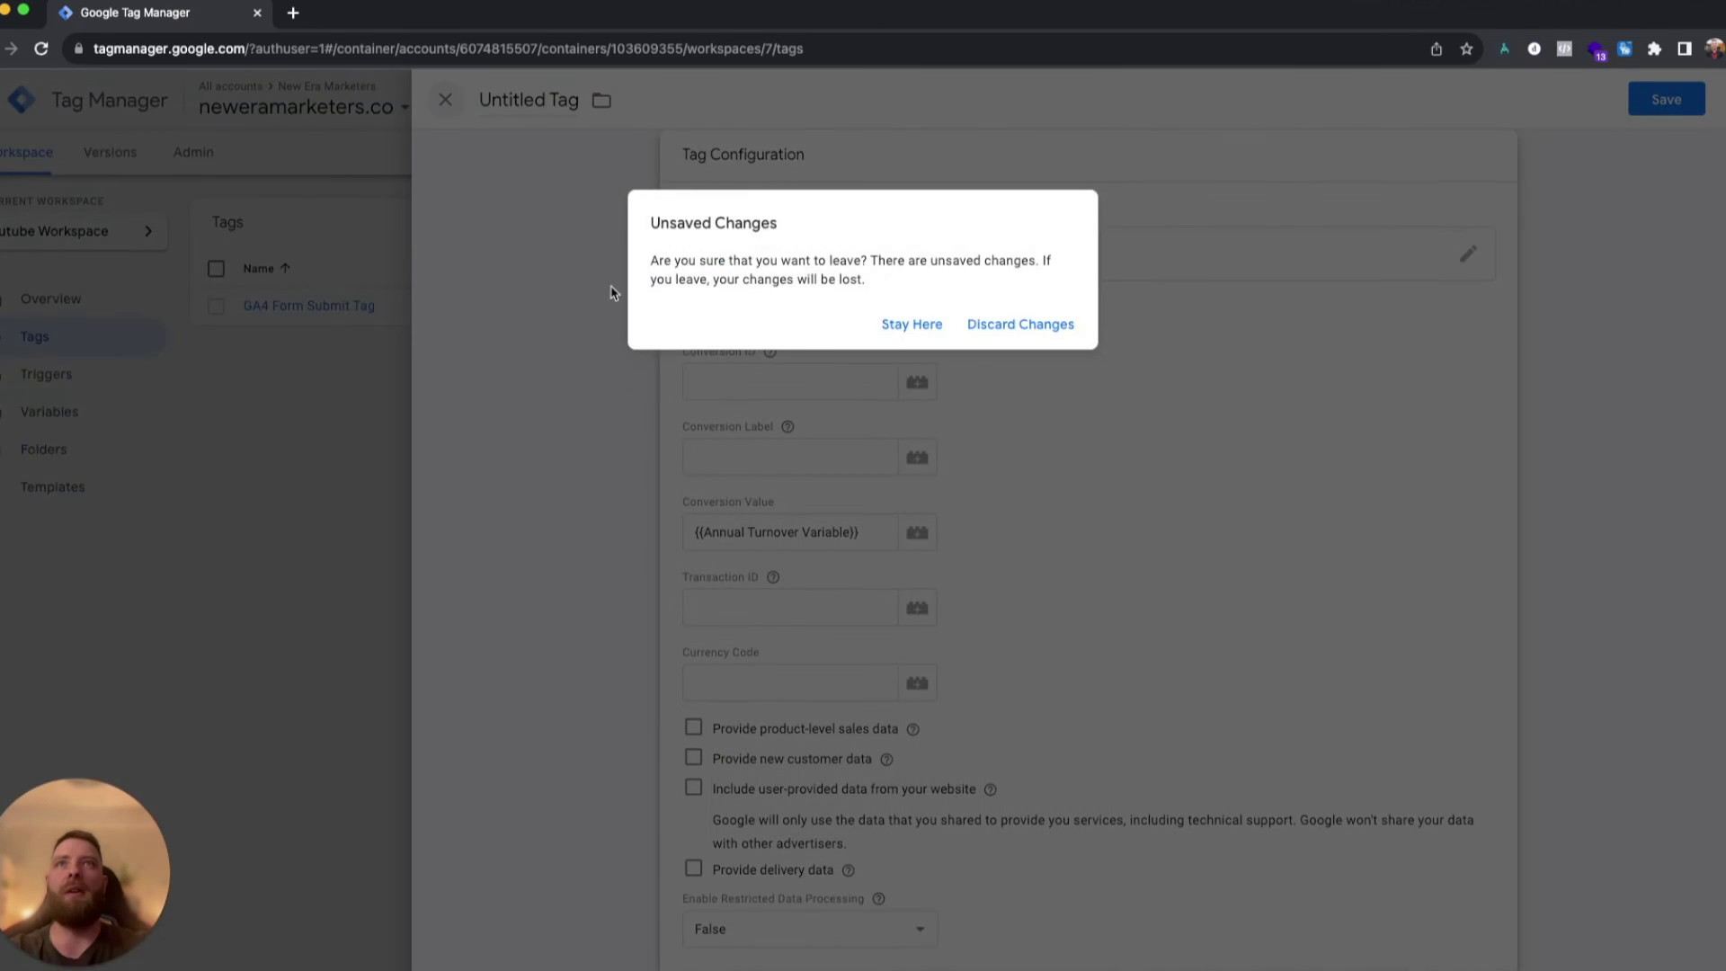
click(1033, 323)
Add an event parameter named value to the GA4 Form Submit Tag, with {{Annual Turnover Variable}} as its value.
click(355, 306)
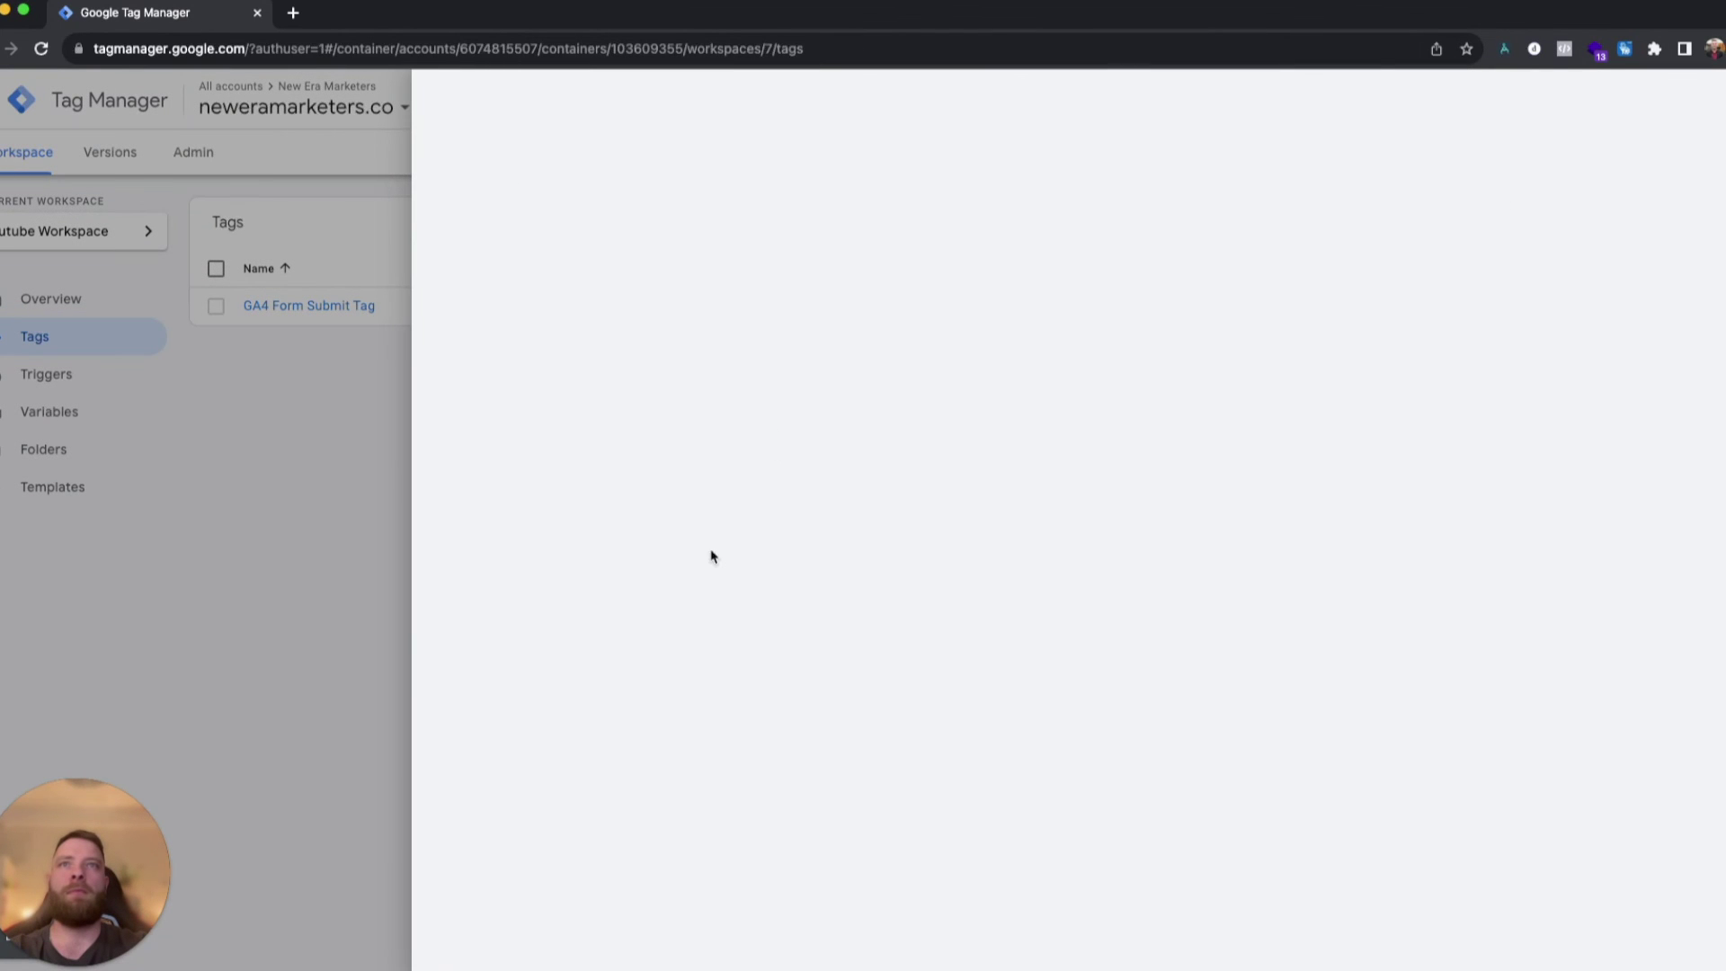
click(878, 477)
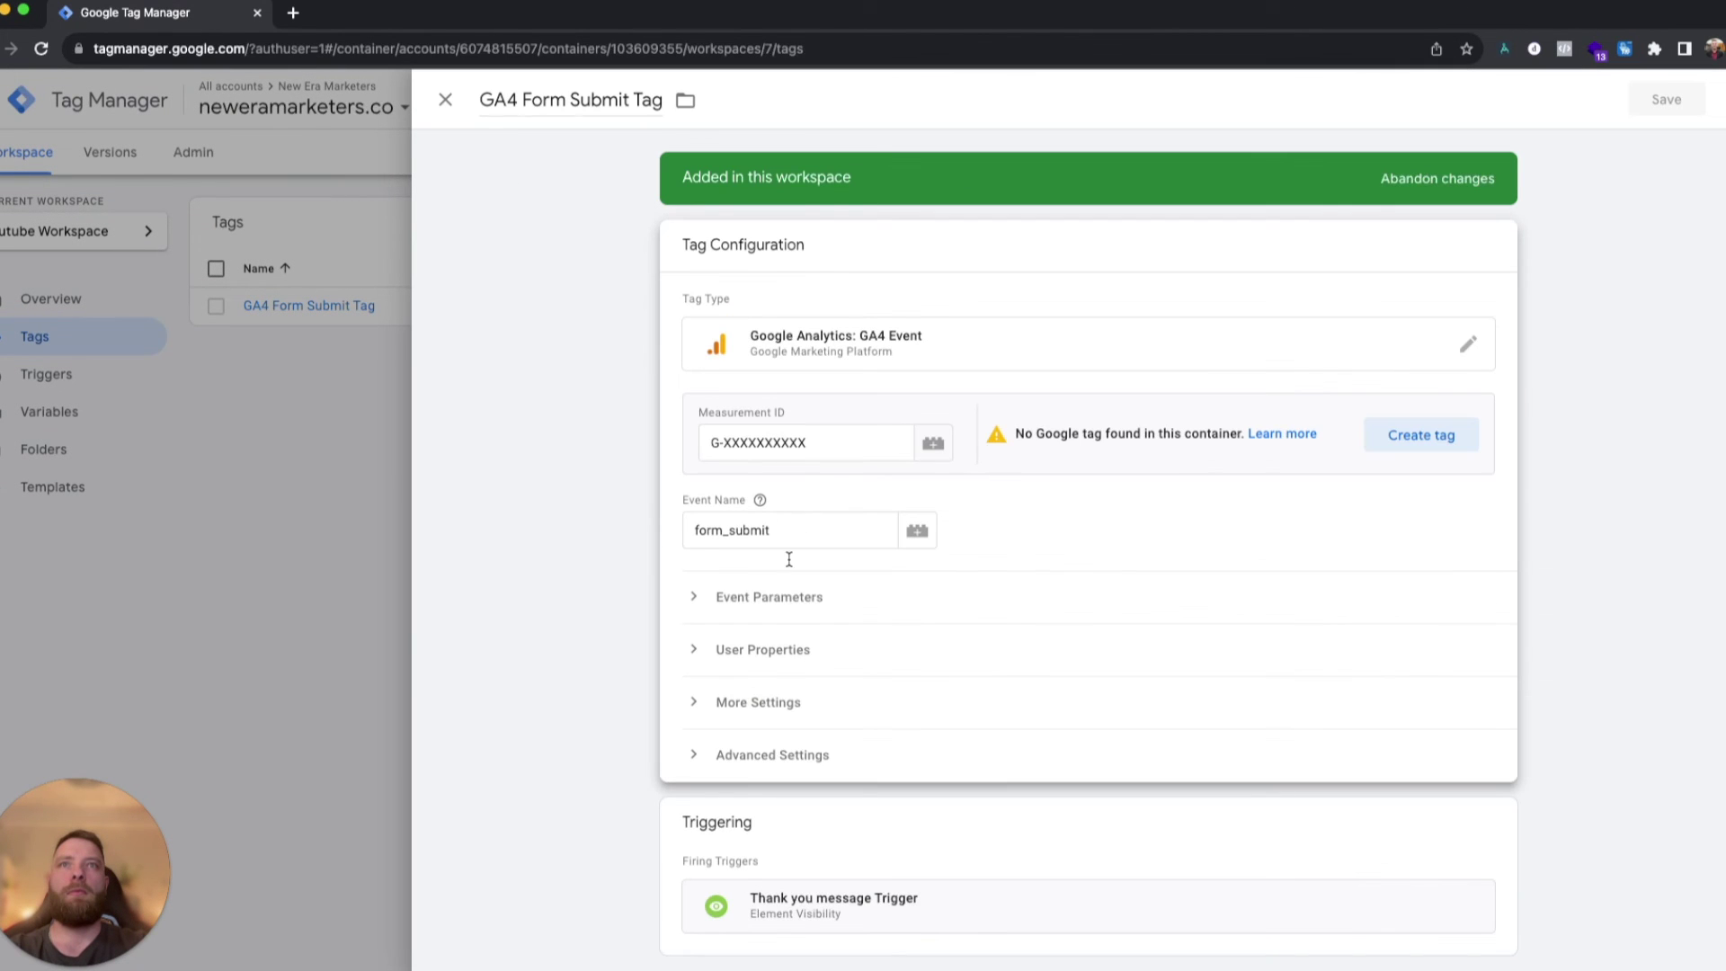
click(769, 598)
scroll(989, 546, down, 1)
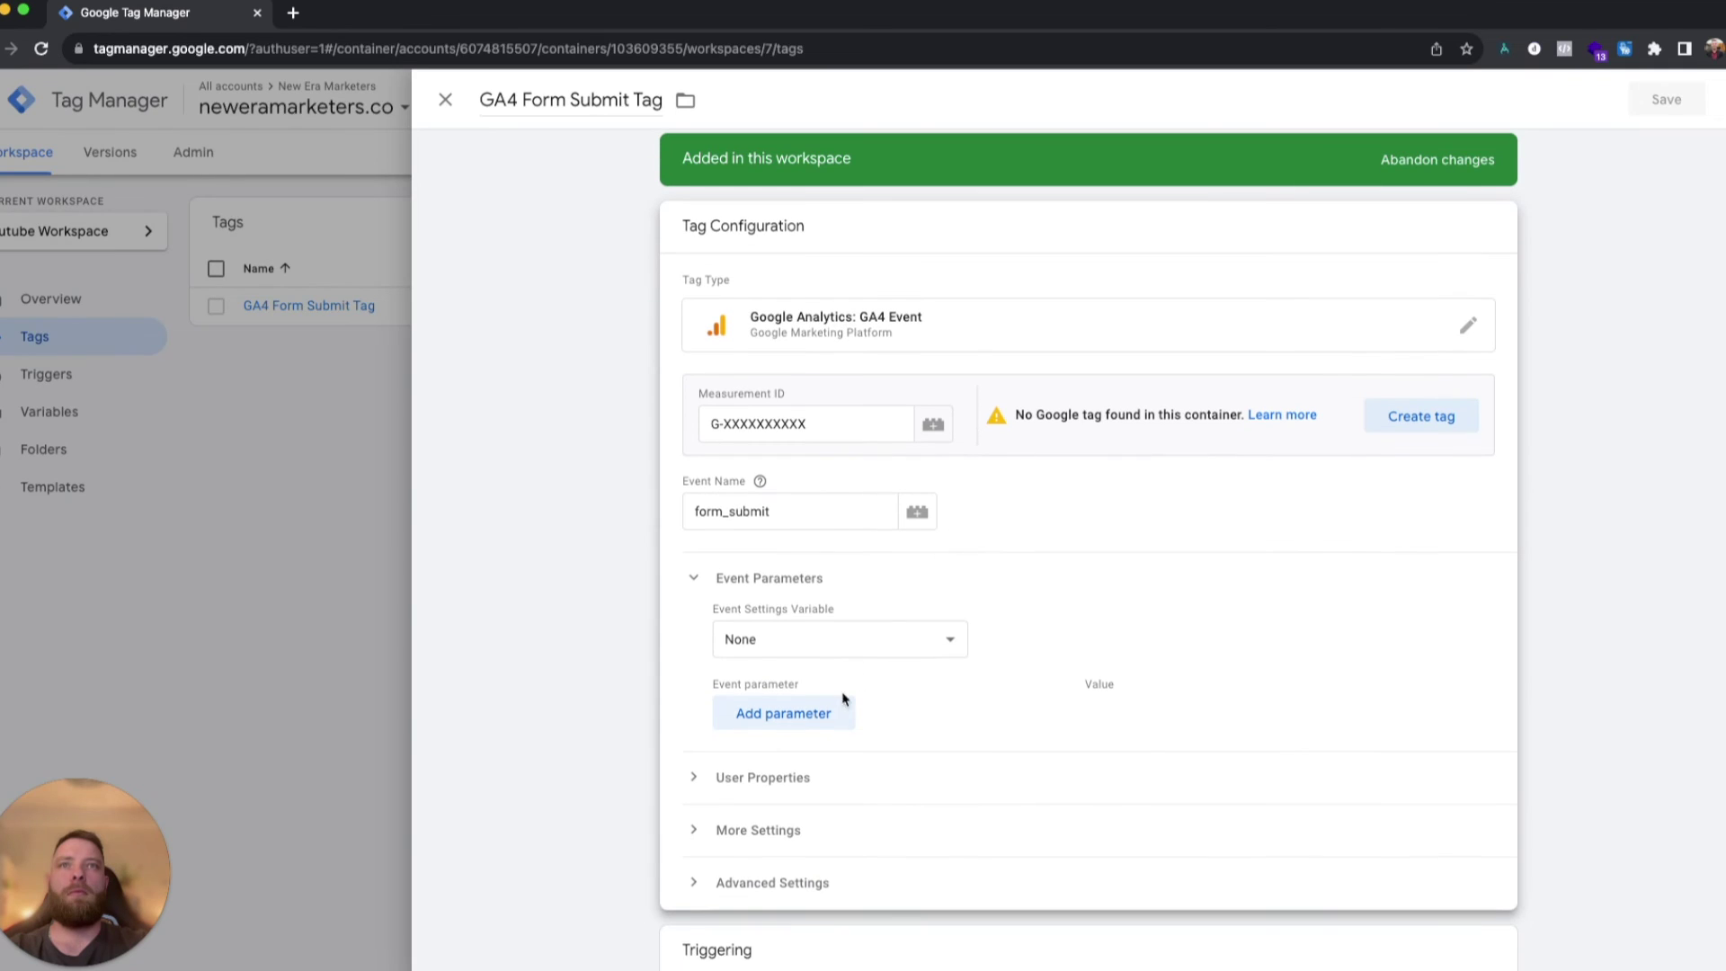
click(773, 706)
click(774, 721)
text(value)
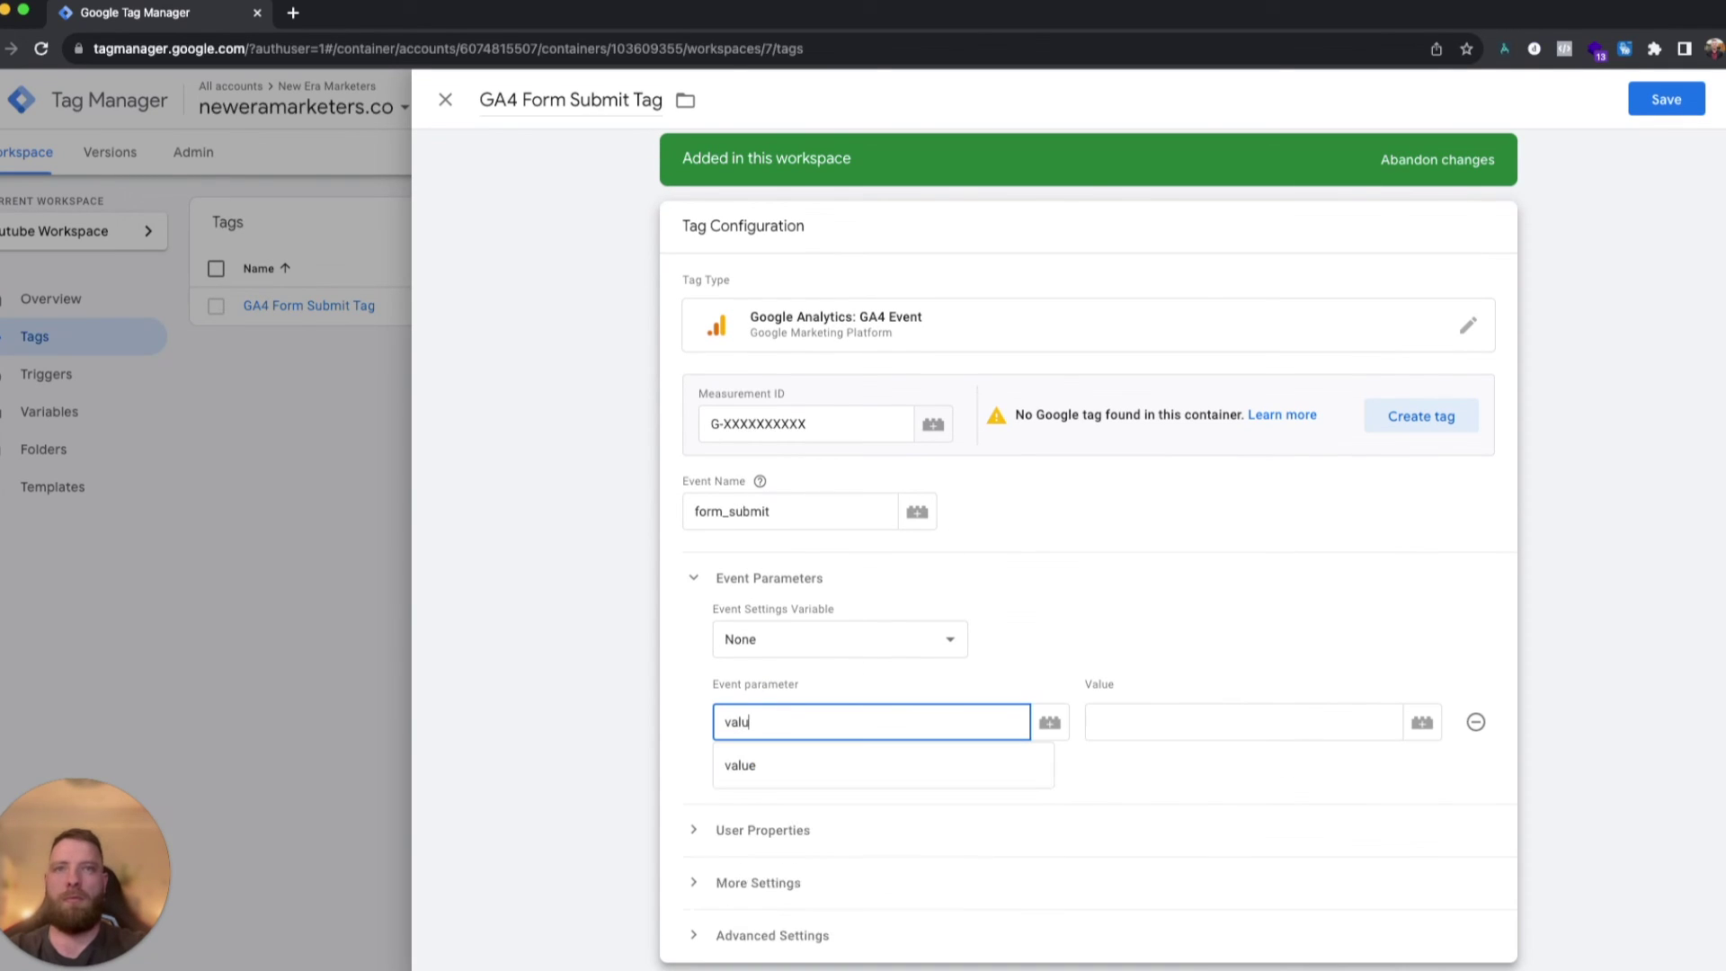
click(1125, 724)
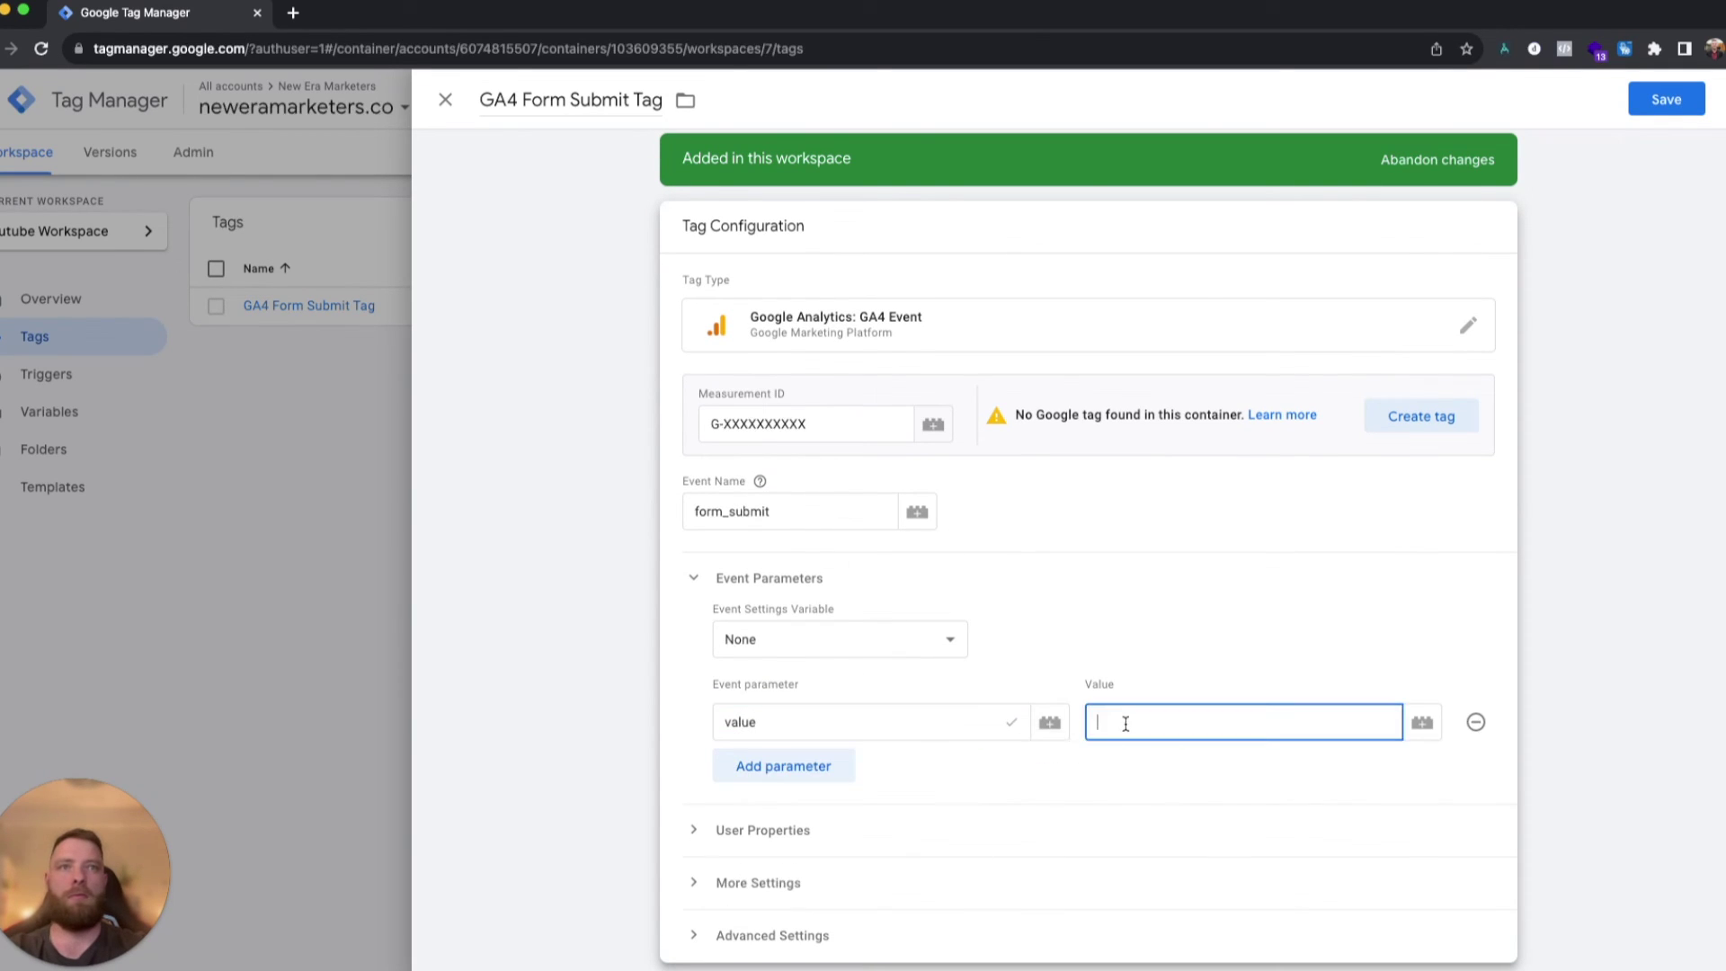
click(1422, 722)
click(533, 193)
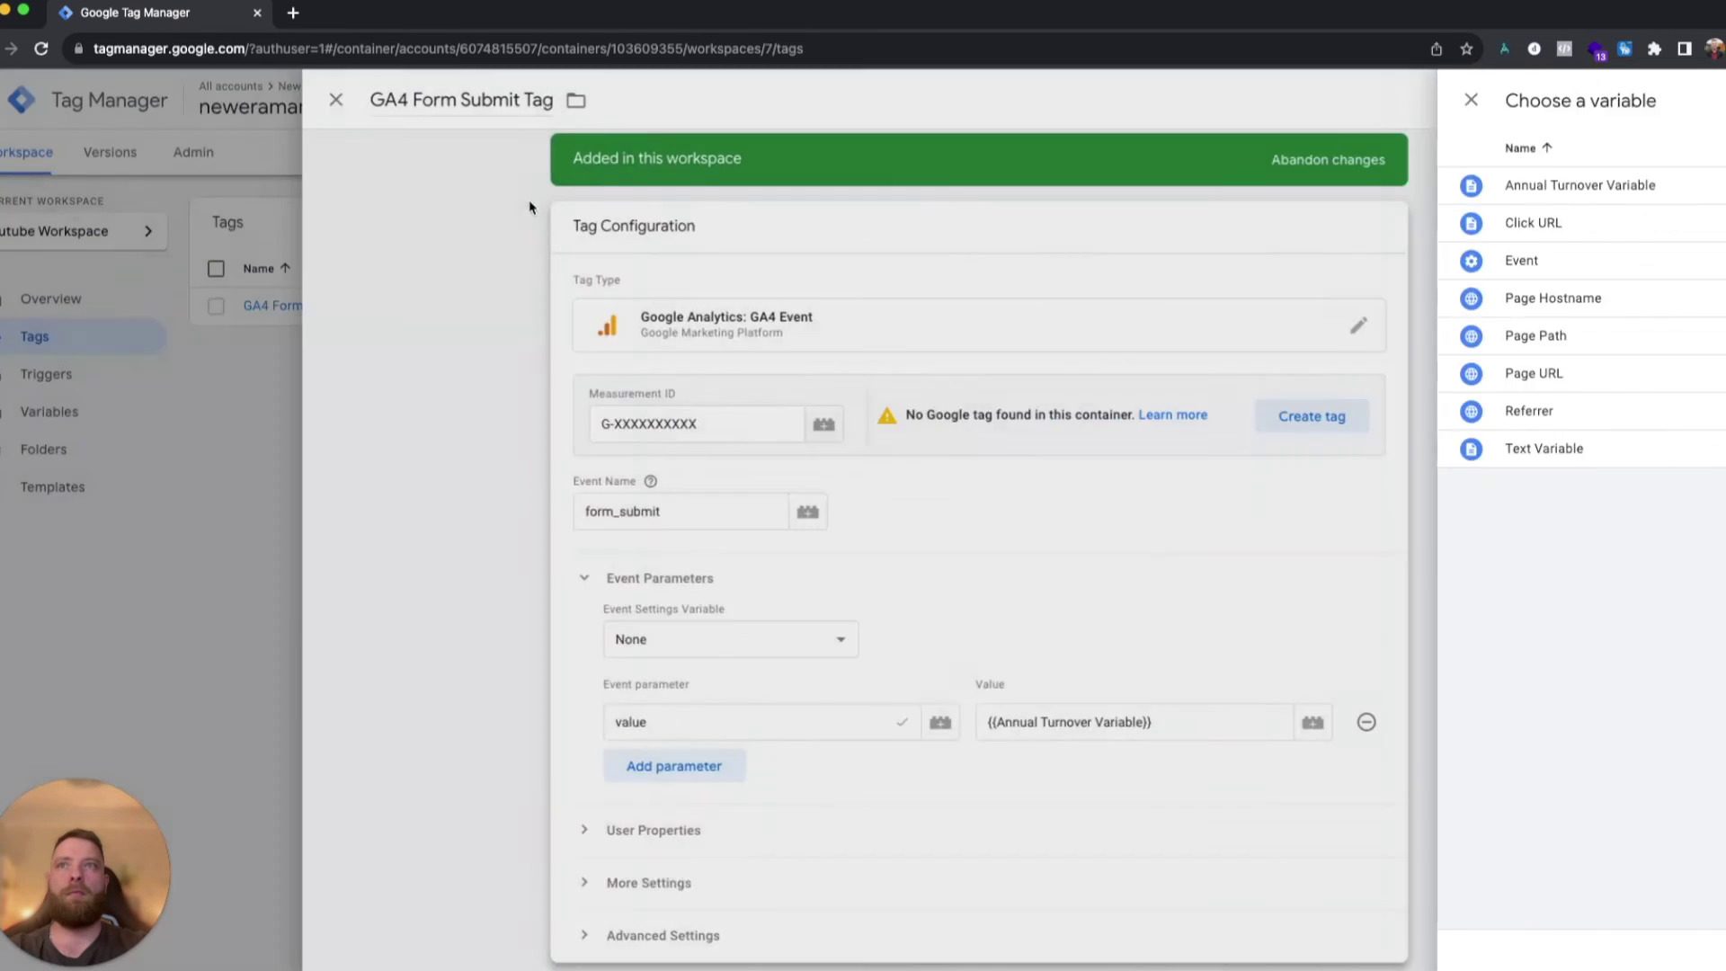
Keep the unsaved edits, save the GA4 Form Submit Tag, and open the workspace's list of triggers.
click(615, 435)
click(799, 492)
click(801, 530)
click(1166, 586)
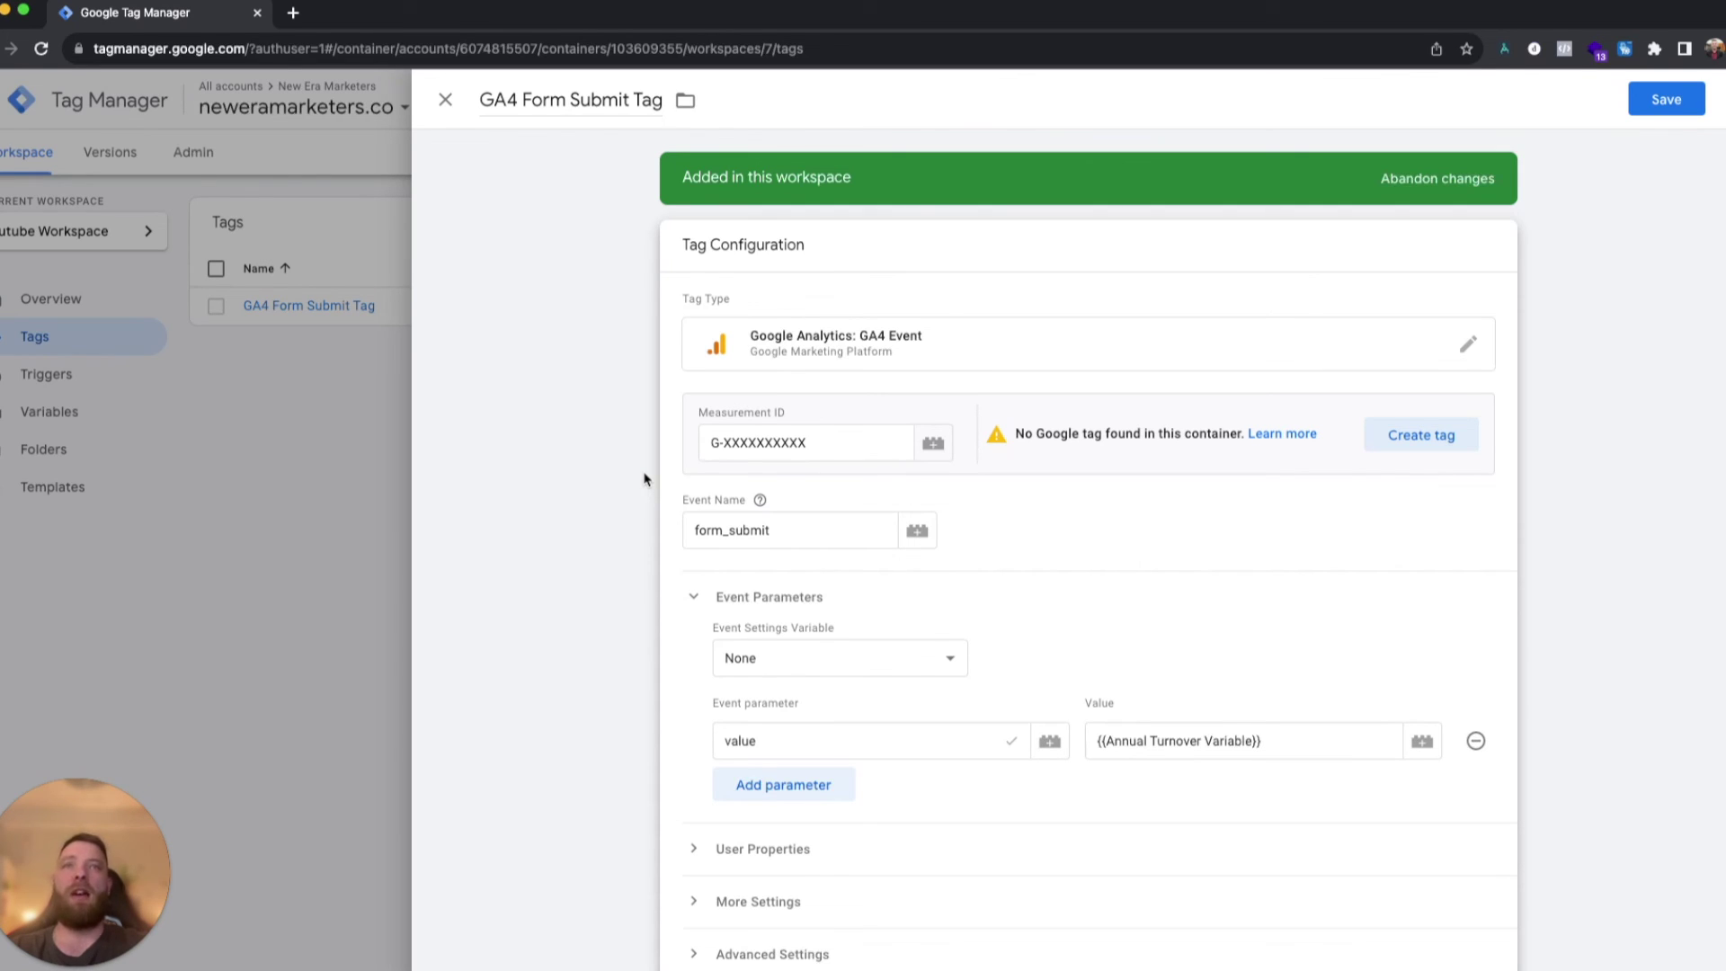
click(266, 411)
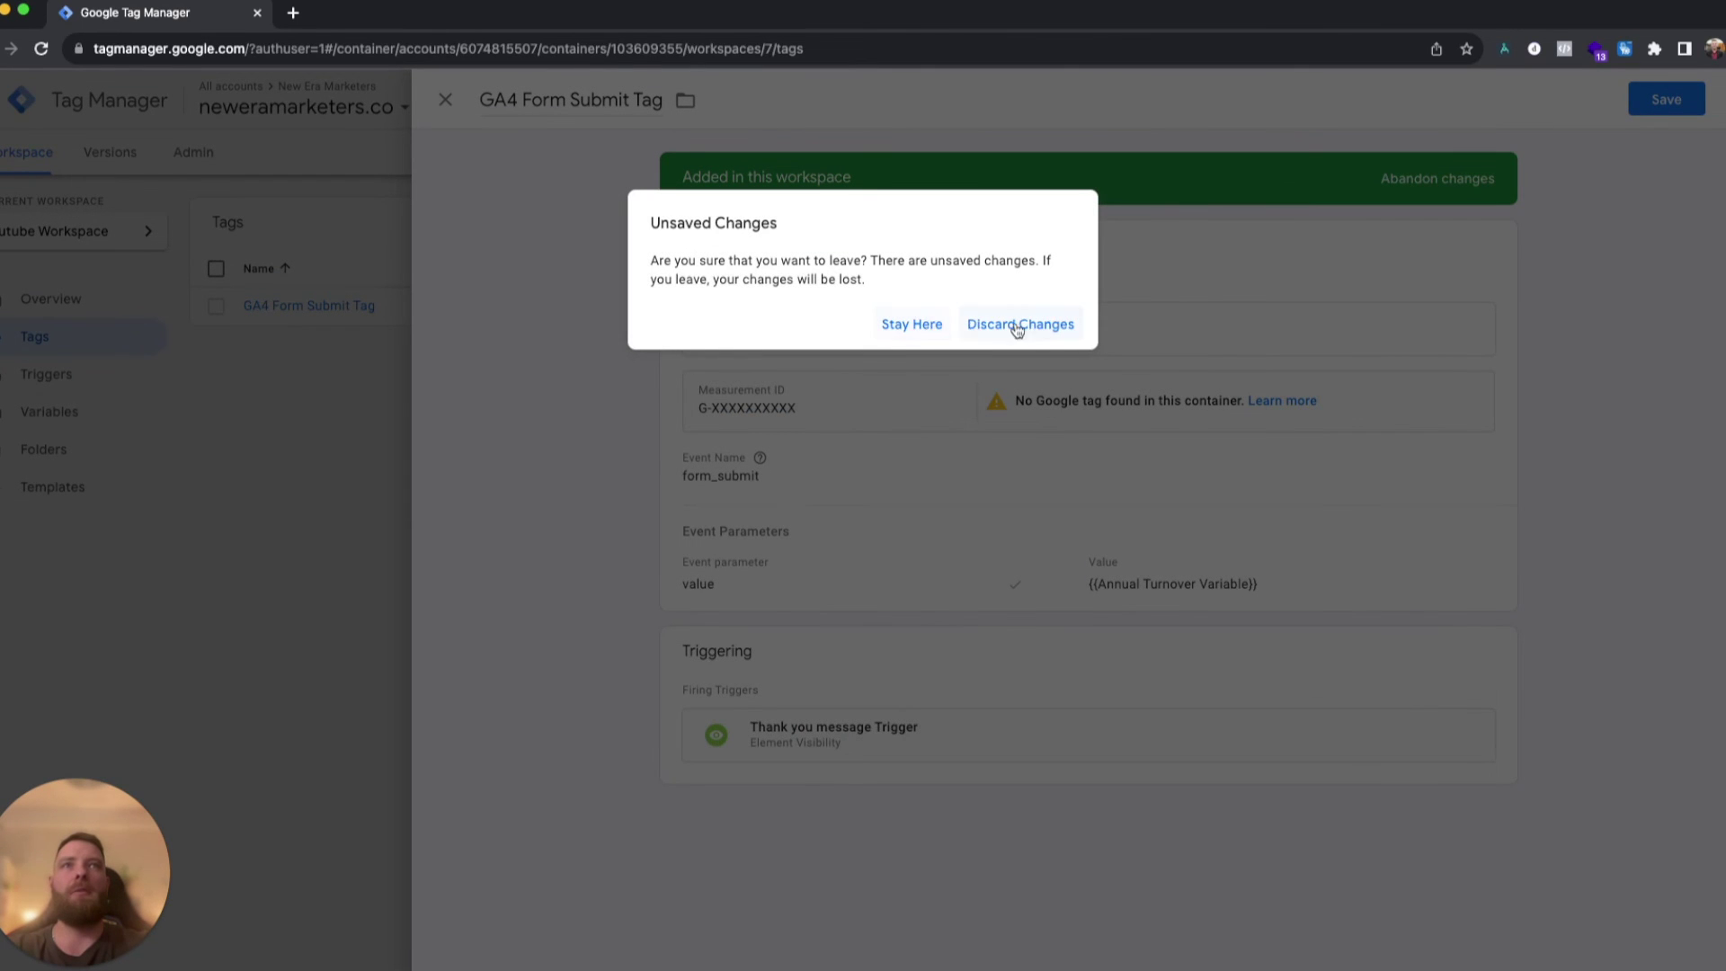
click(911, 325)
click(1657, 99)
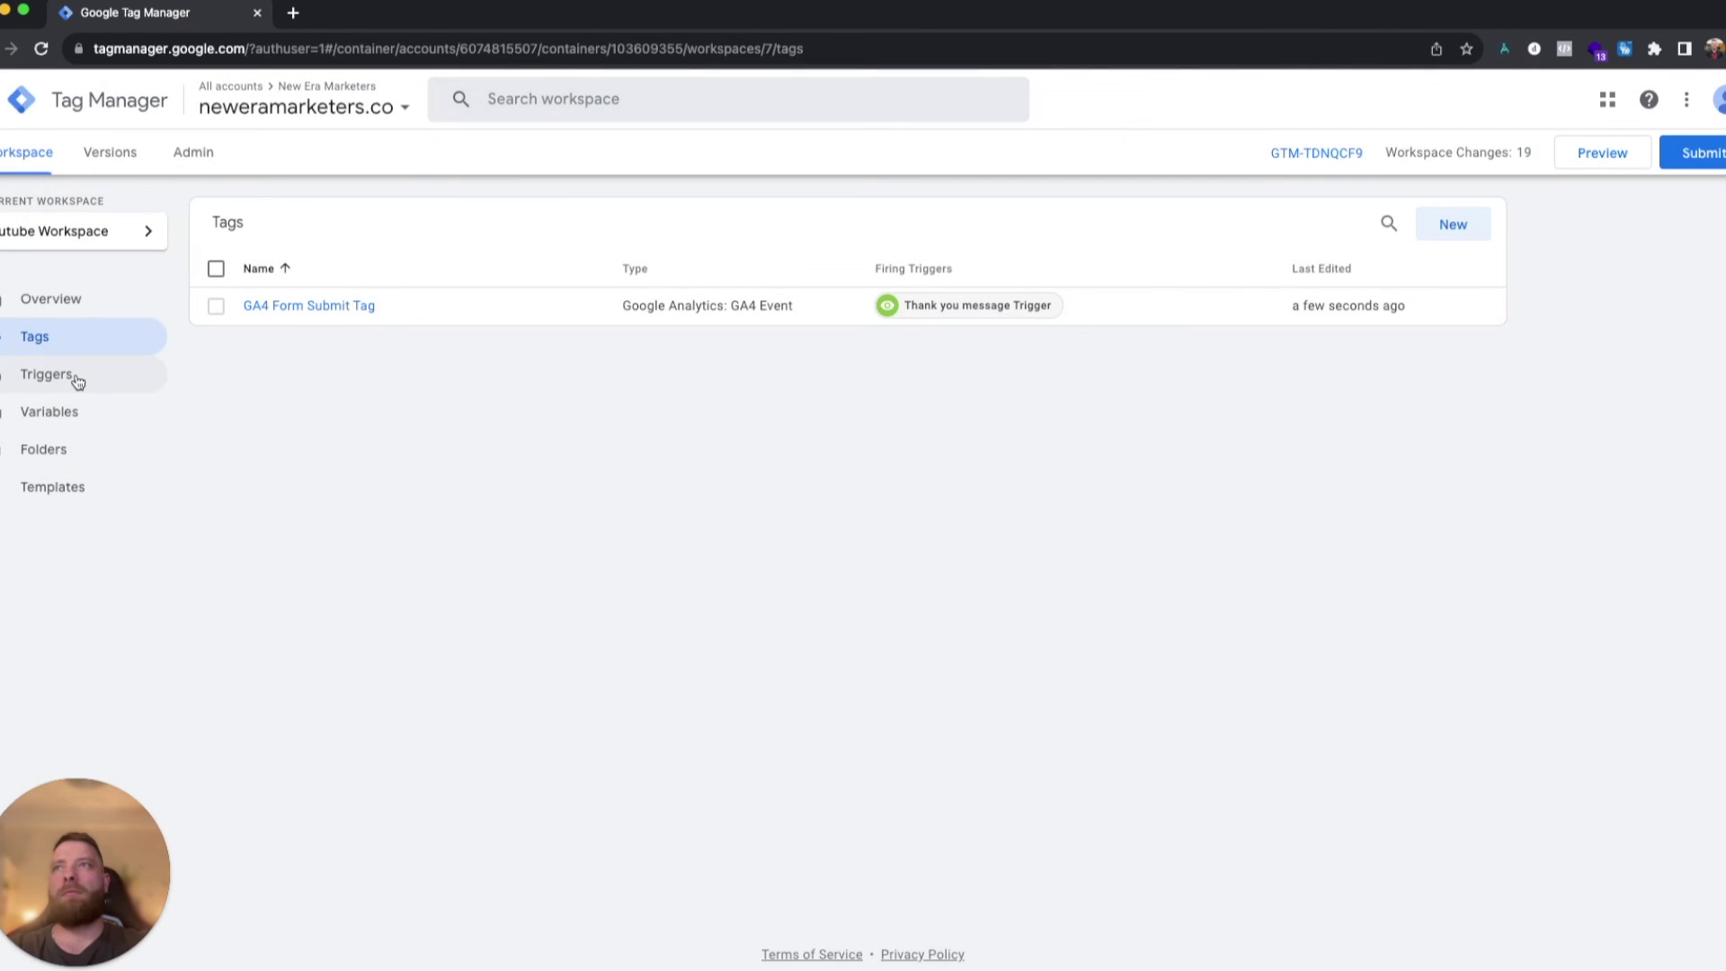
click(77, 381)
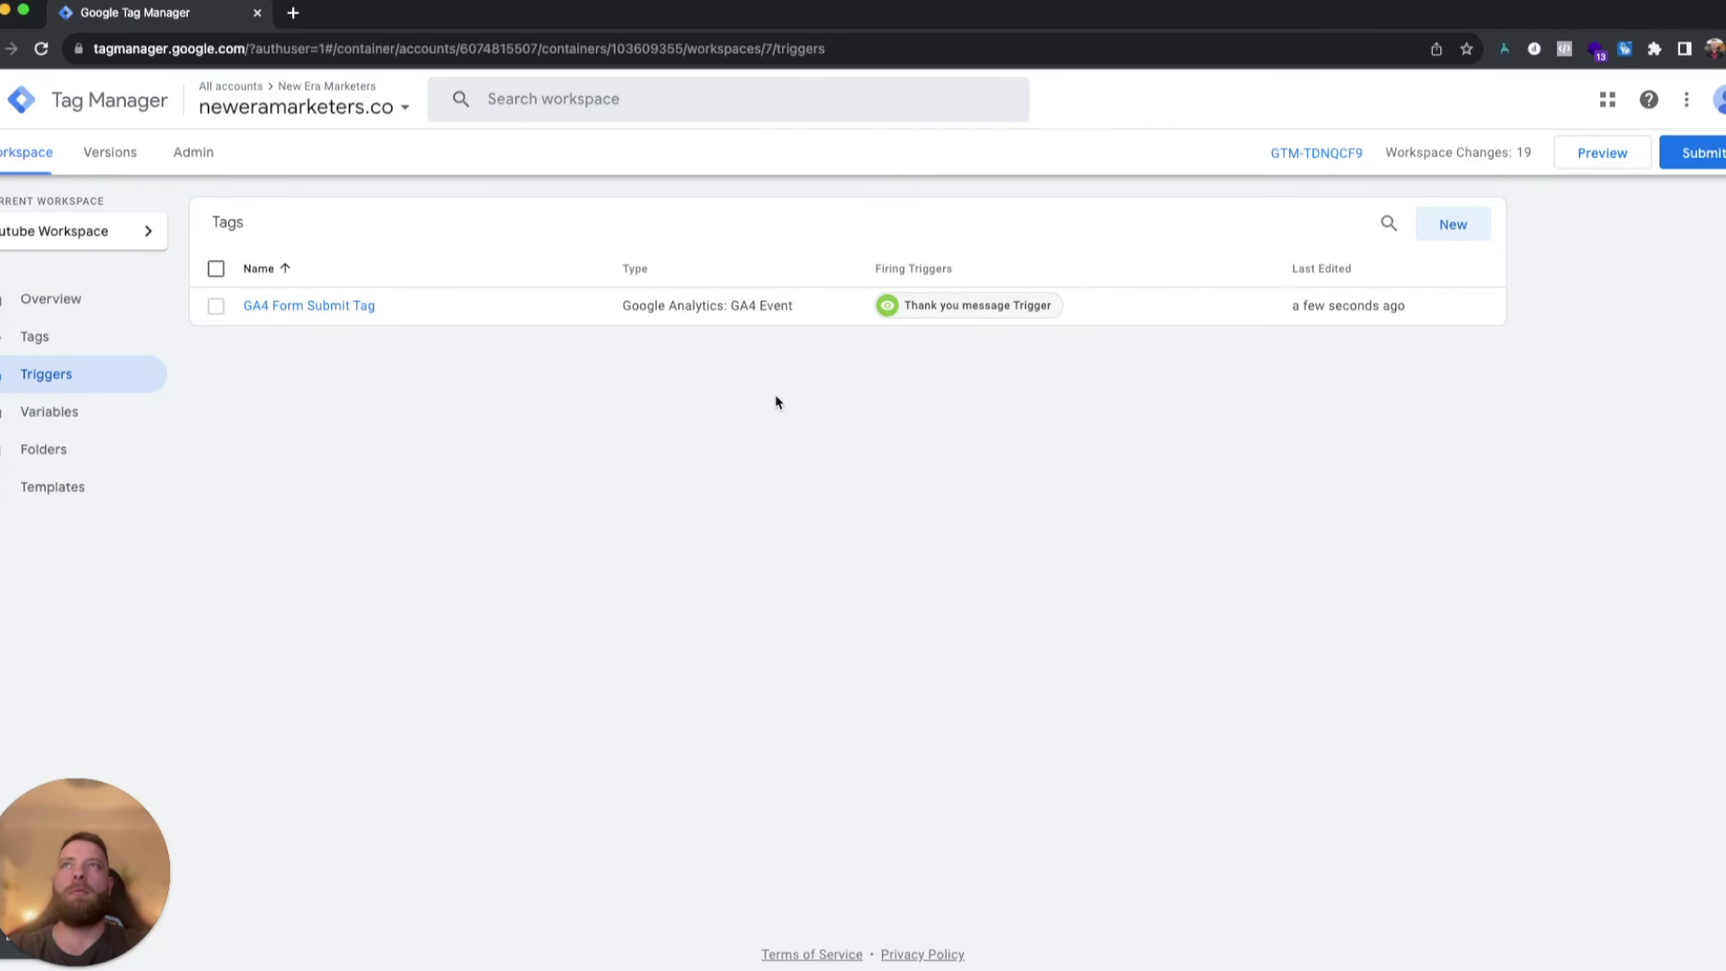
click(87, 374)
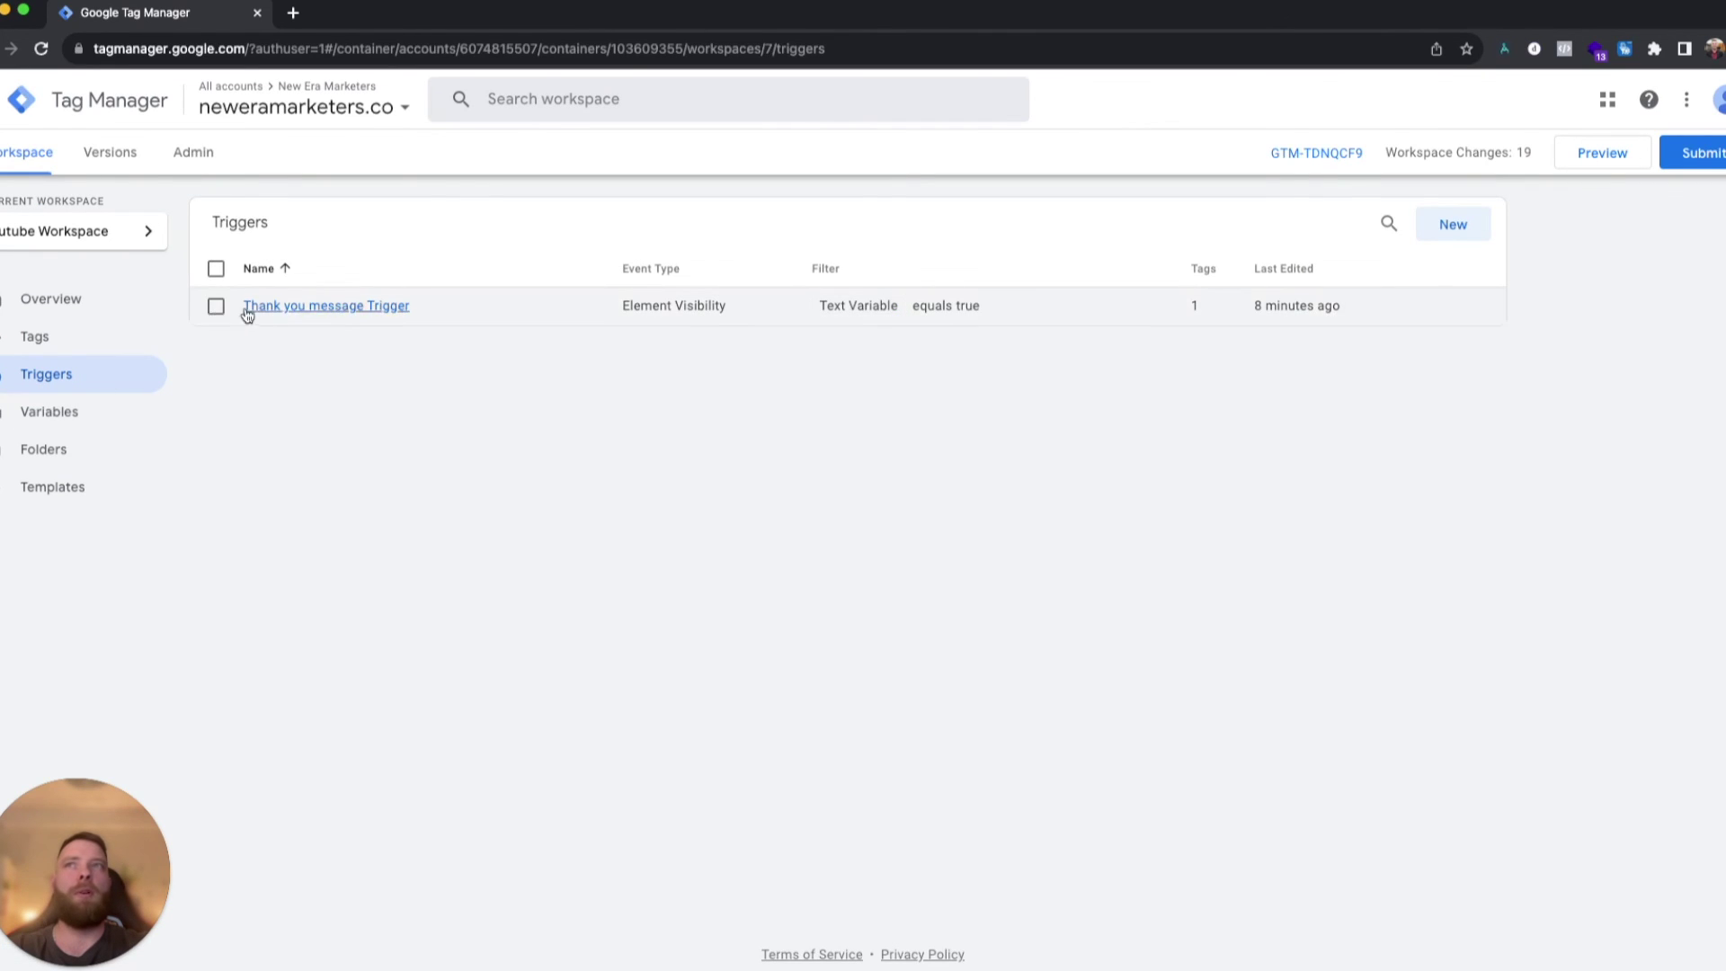
click(216, 305)
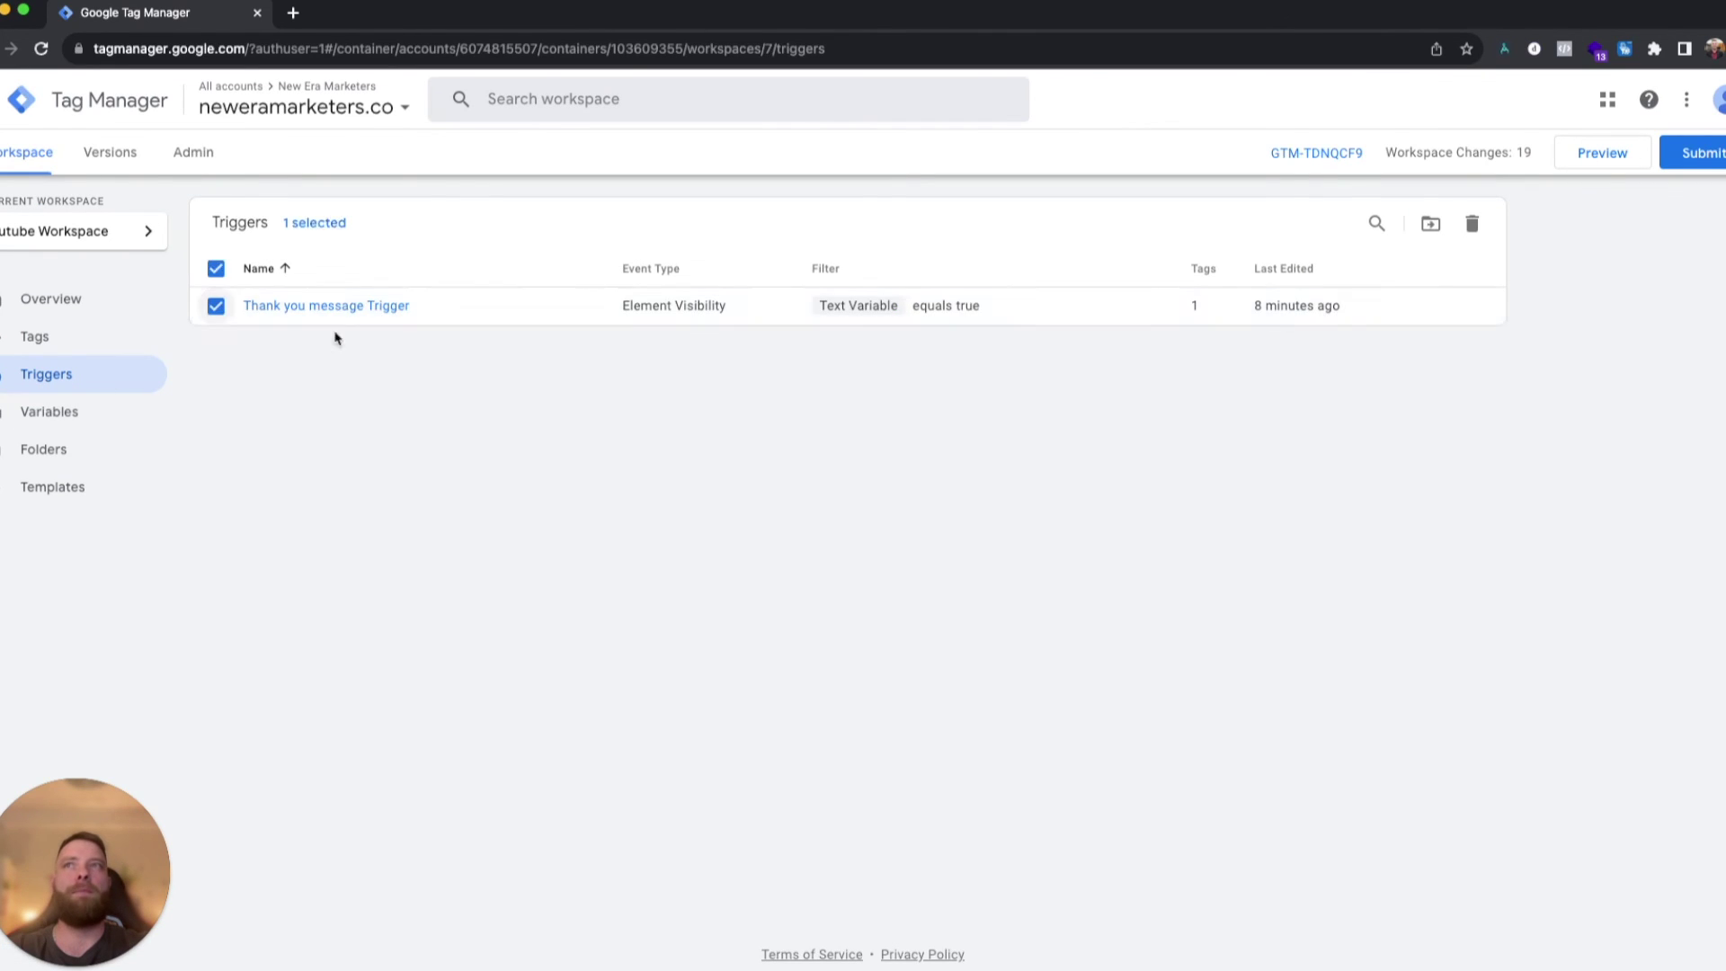
click(215, 306)
click(1454, 220)
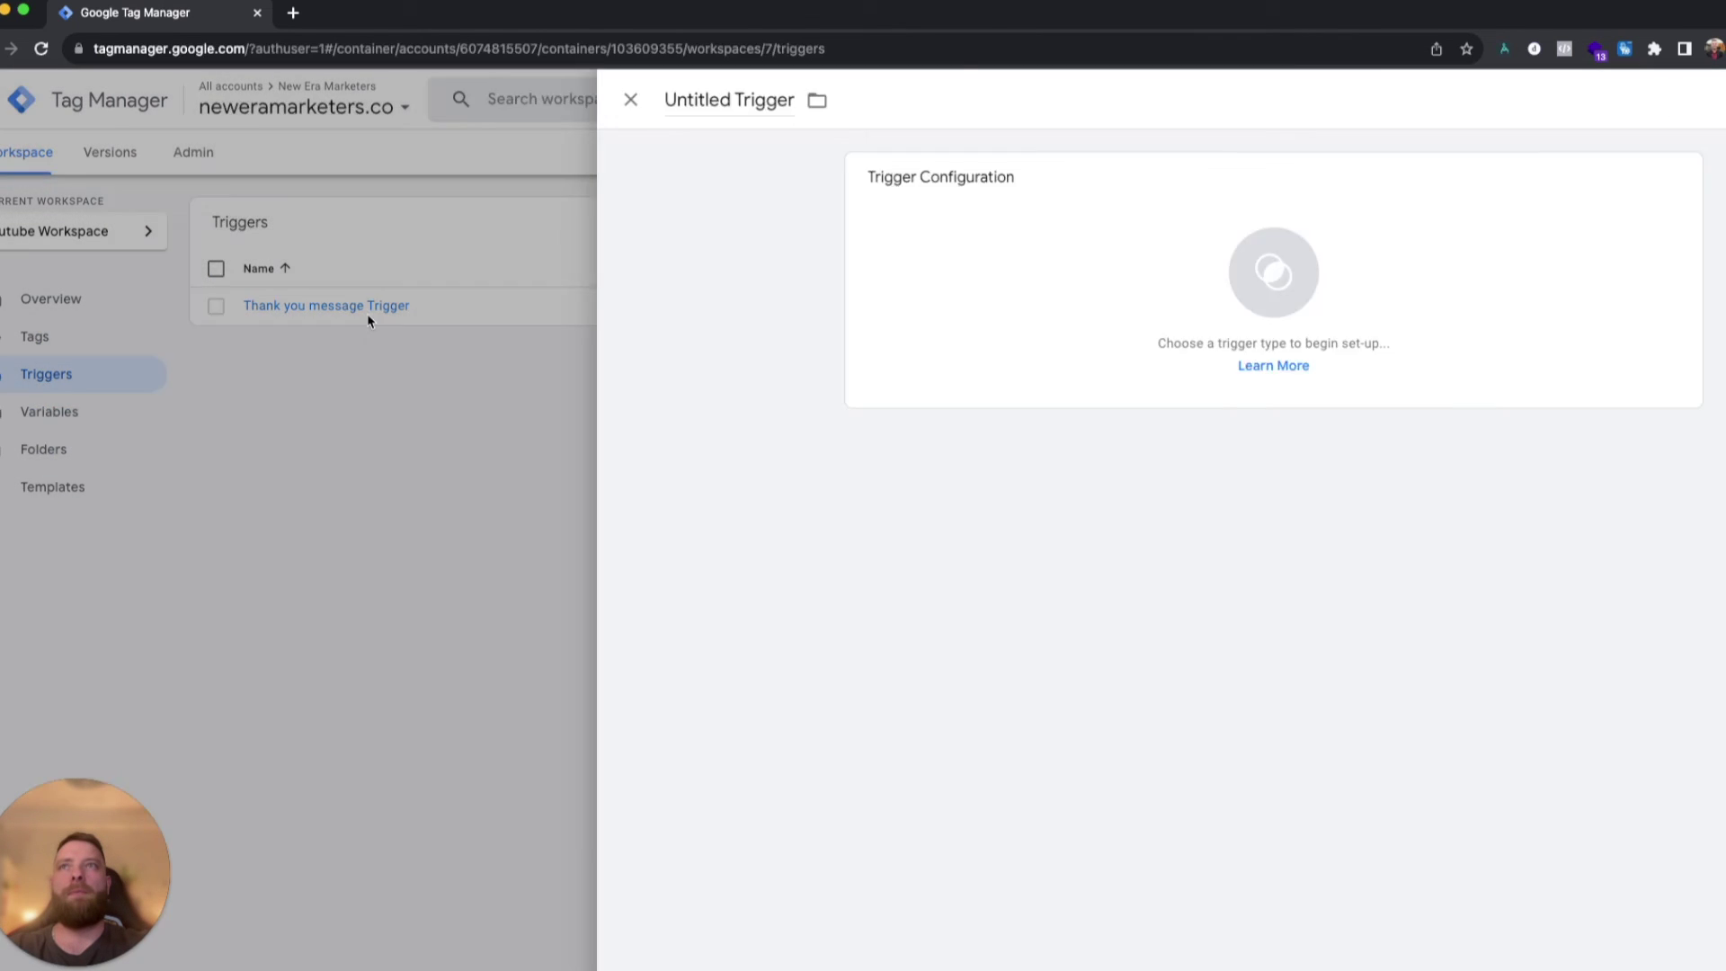
click(365, 311)
Copy the full Element Selector from the Thank you message Trigger and close that trigger without changing it.
click(363, 306)
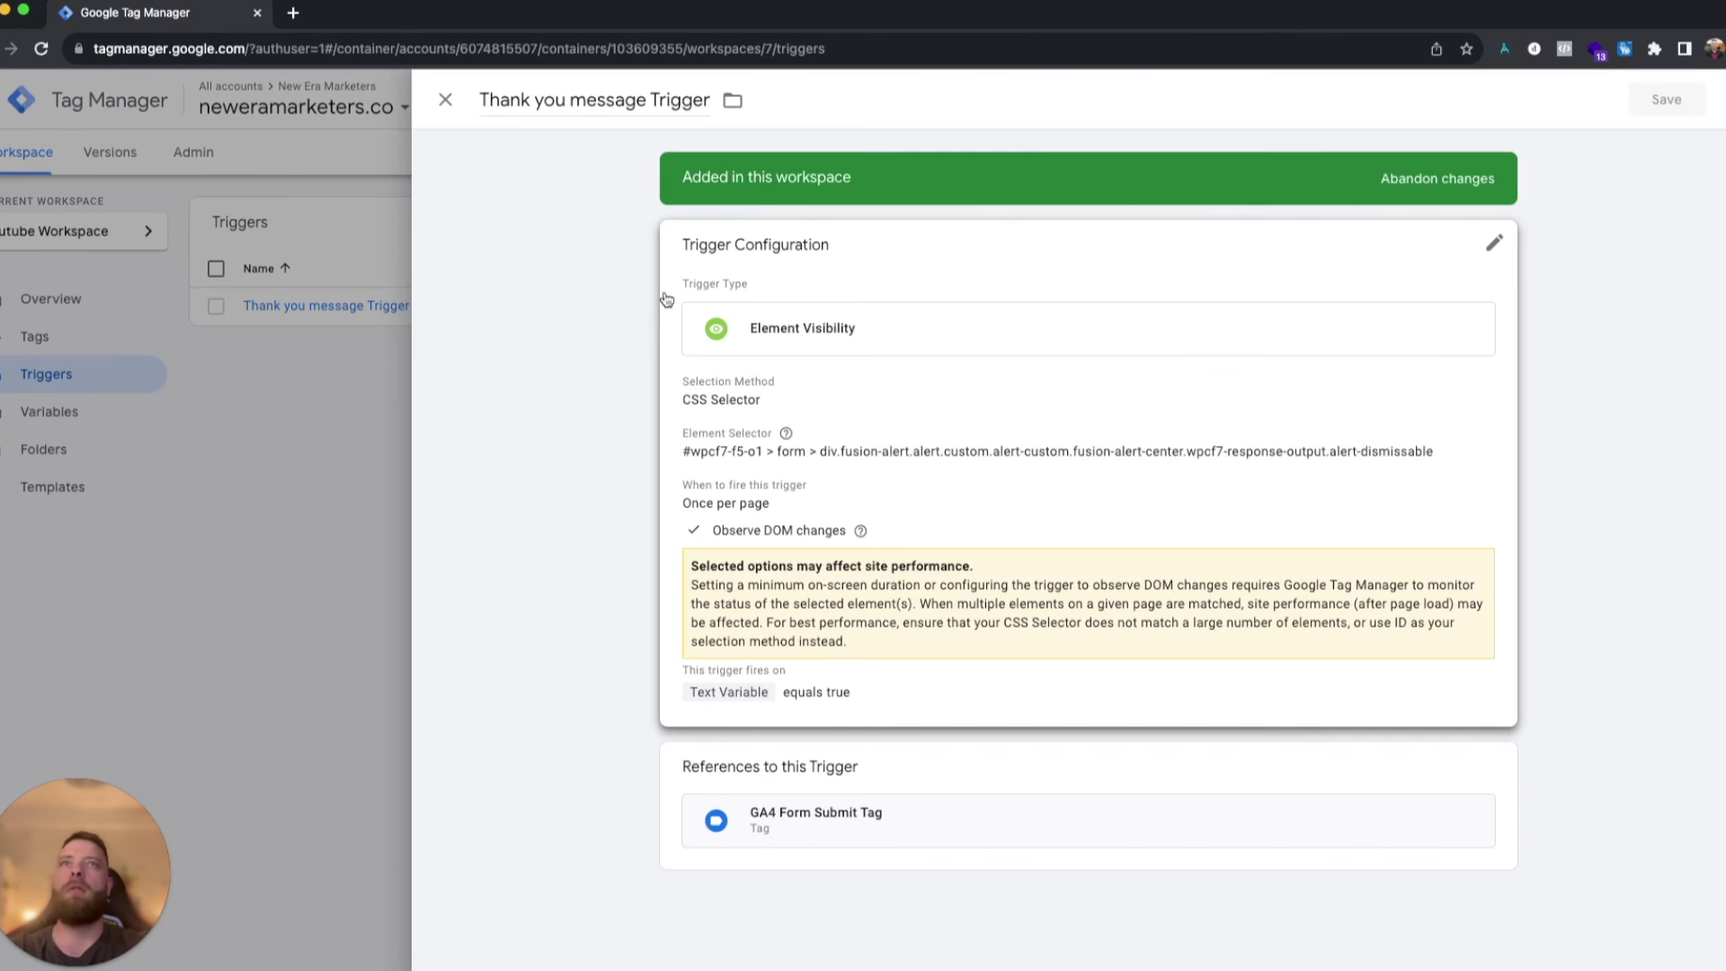
click(791, 445)
click(742, 509)
triple_click(742, 510)
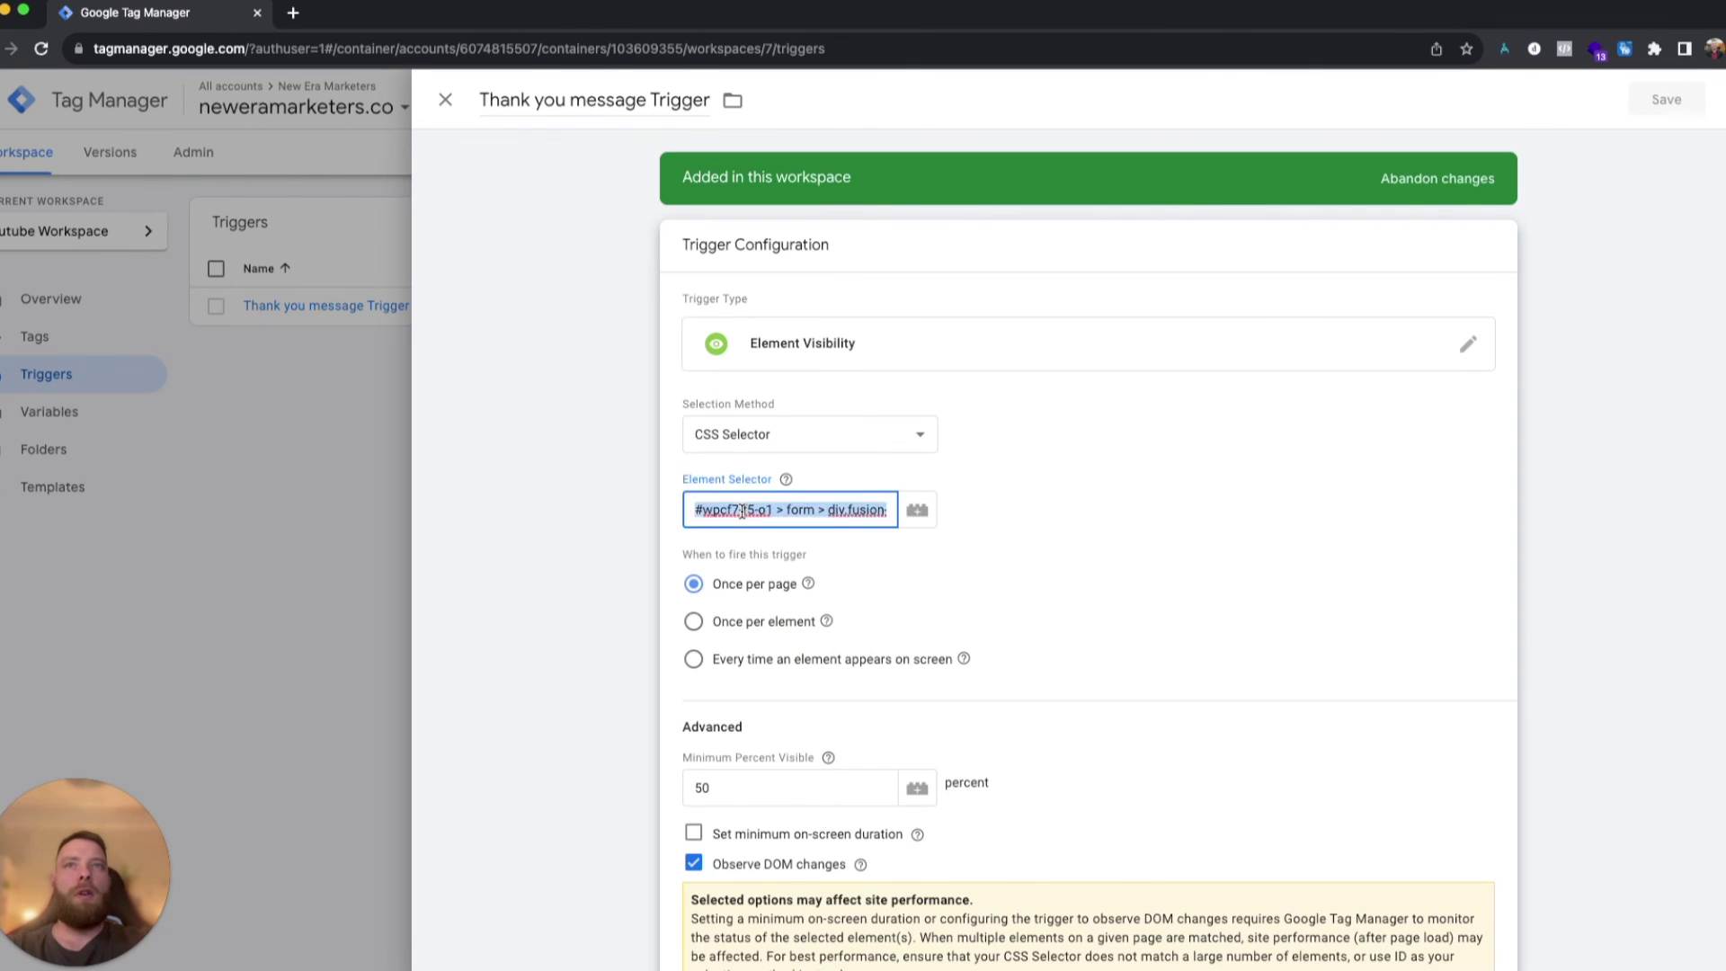
click(371, 415)
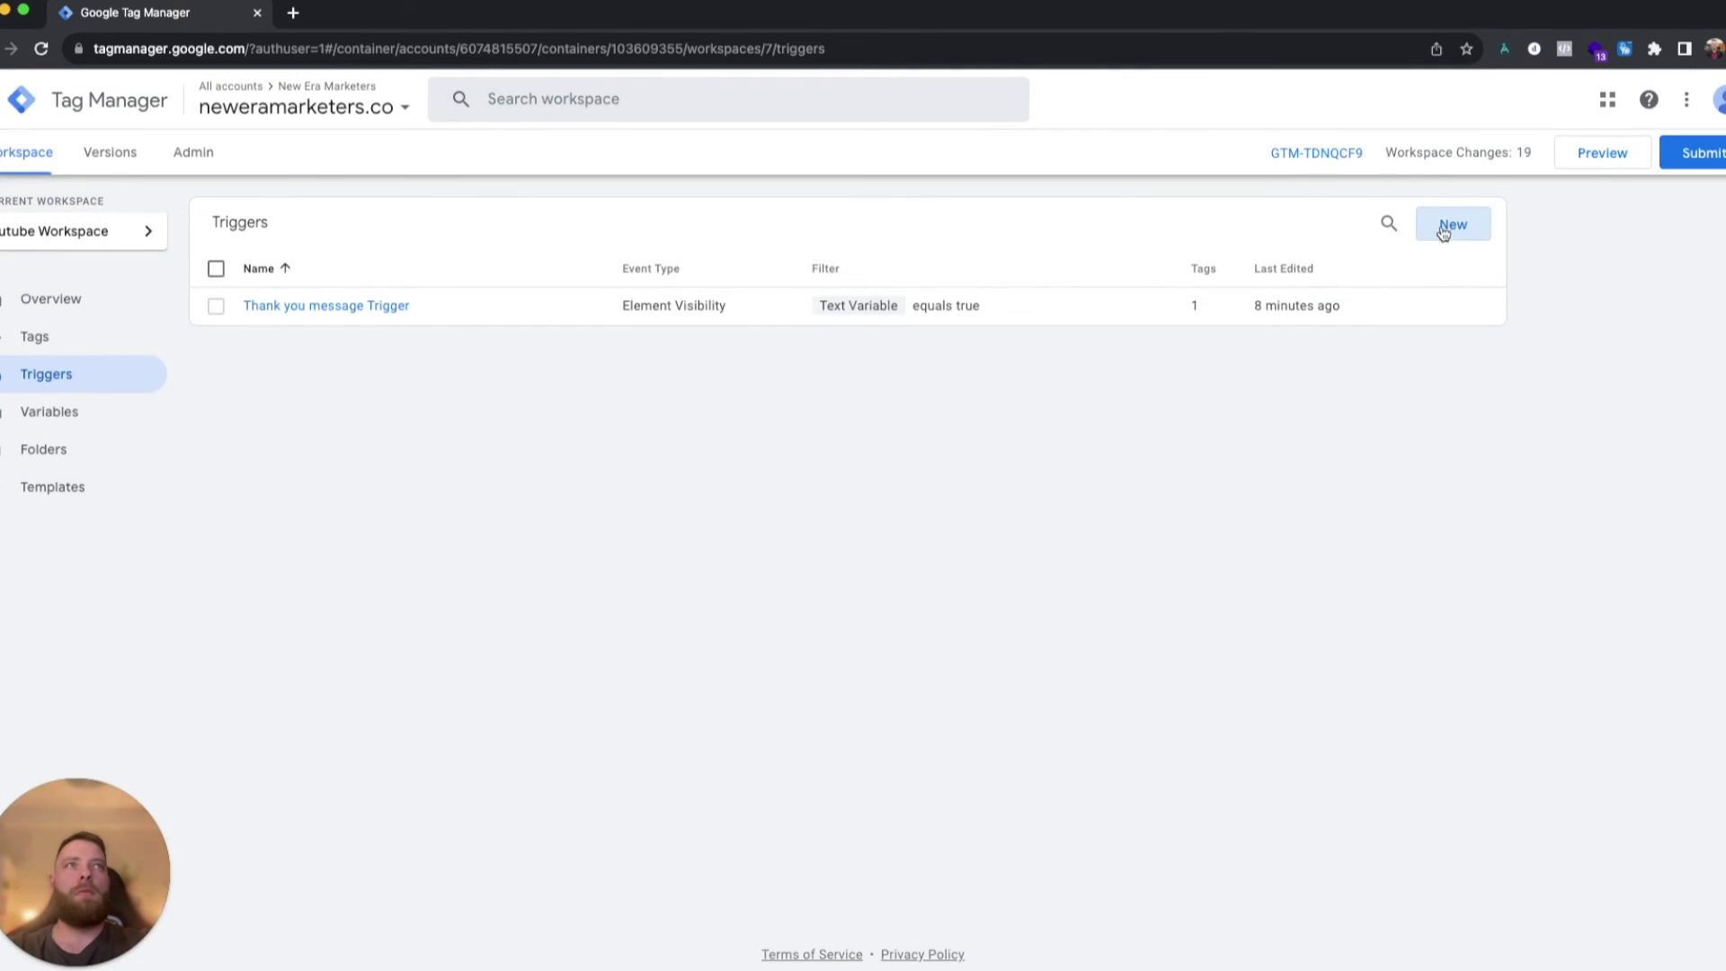
Create a new trigger named High Value Trigger with the Element Visibility trigger type.
click(1444, 227)
double_click(512, 103)
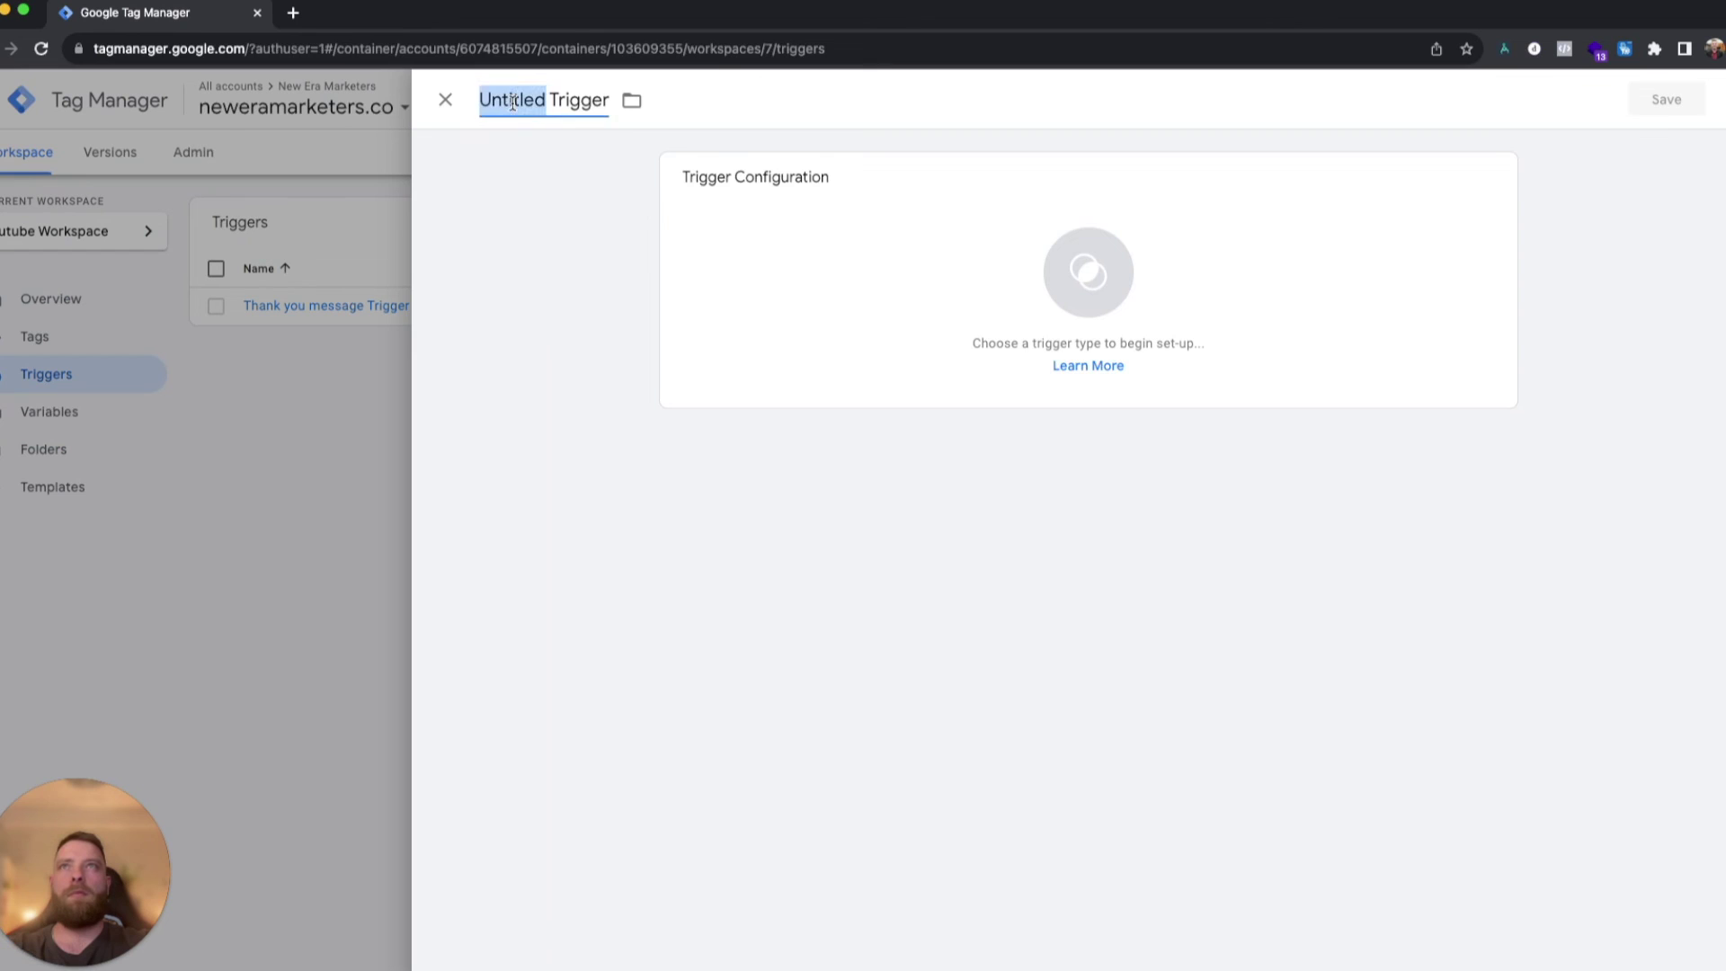
text(High Value)
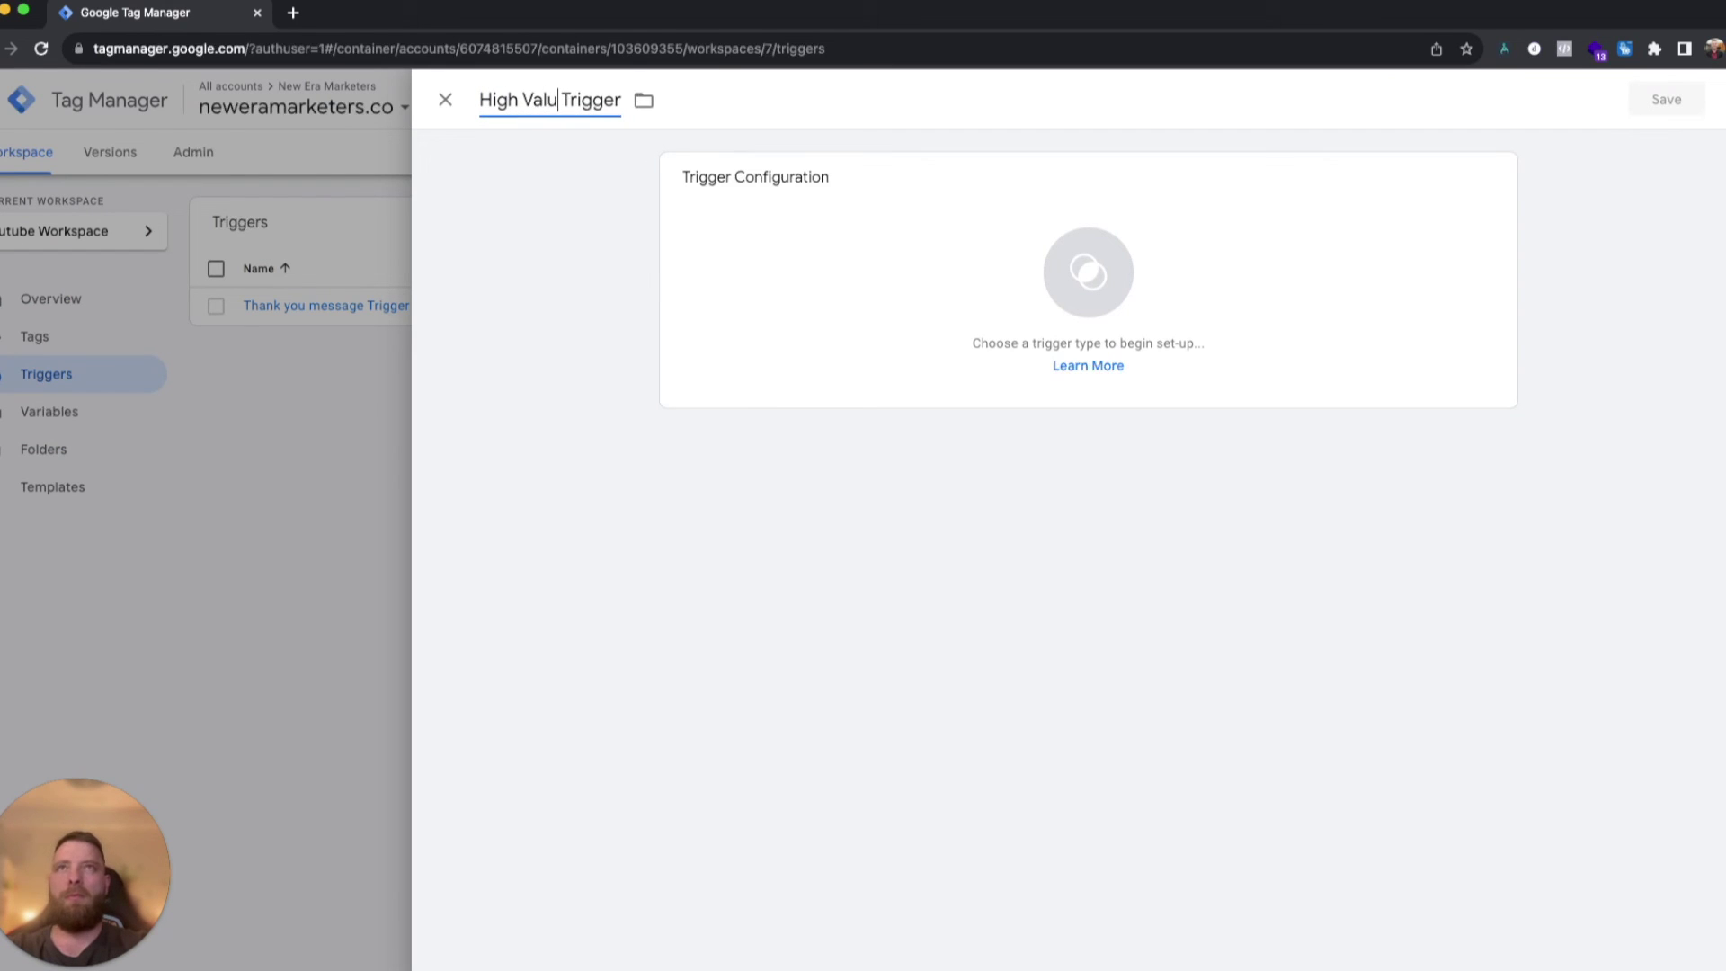
click(1064, 314)
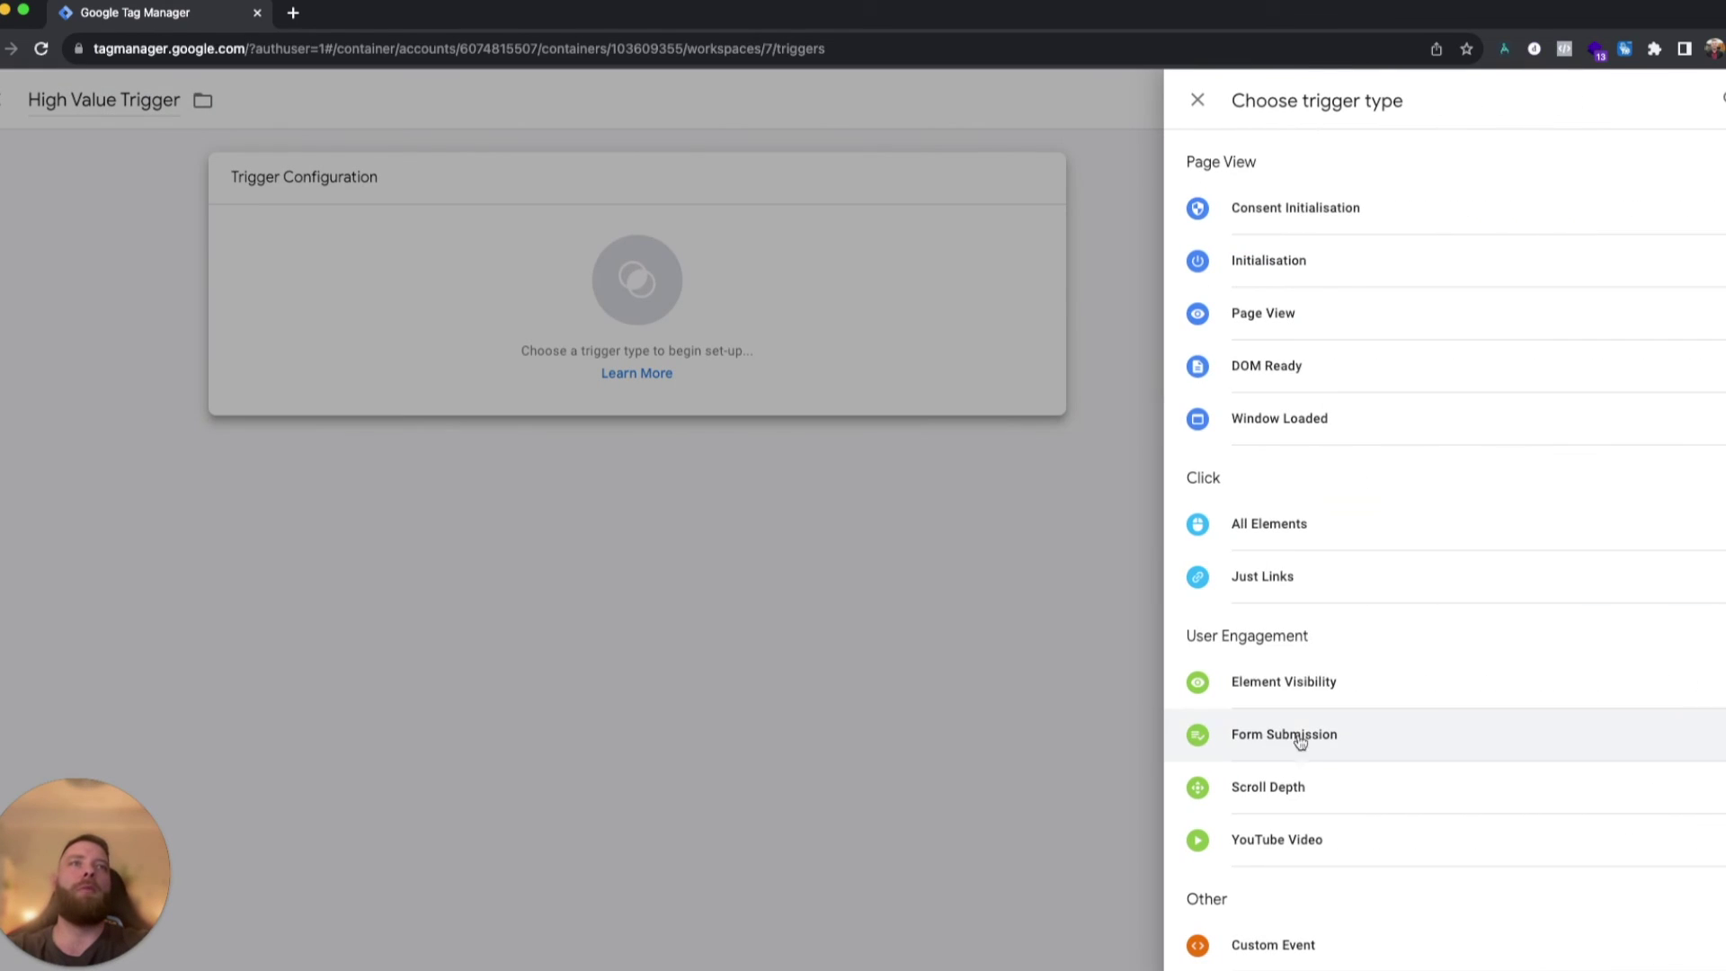
click(1314, 683)
Set the selection method to CSS Selector, paste the copied thank-you message selector as Element Selector, and enable Observe DOM changes.
click(764, 373)
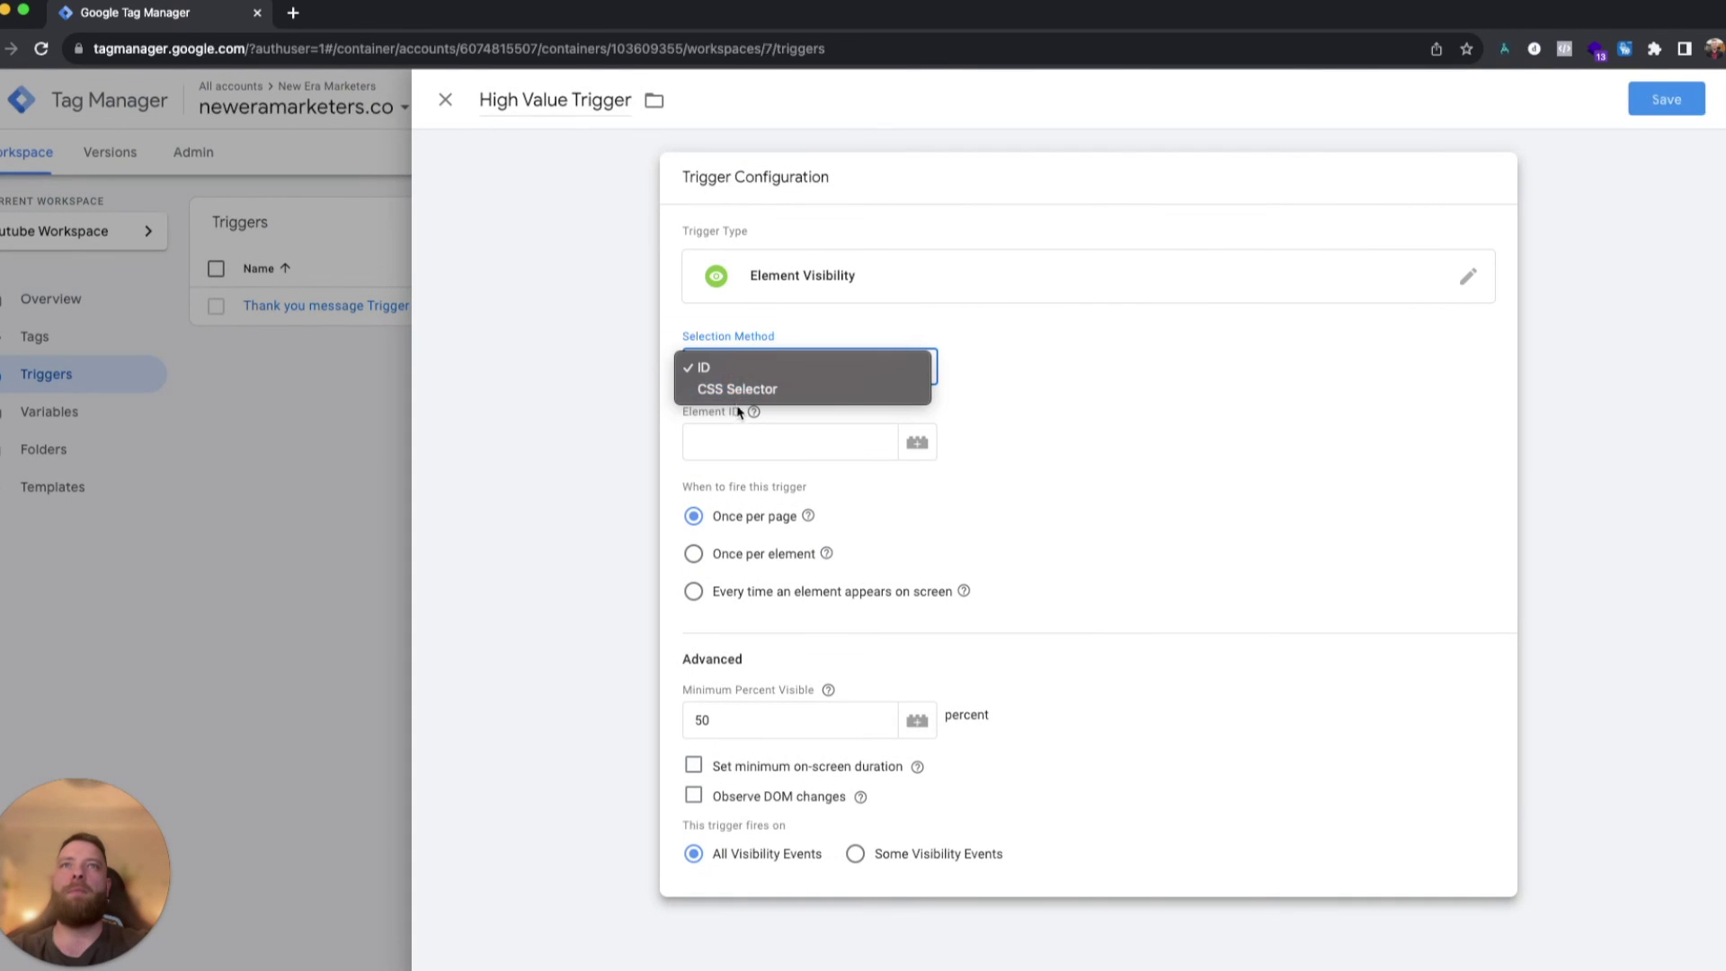
click(737, 388)
click(740, 442)
key(super+v)
click(1426, 444)
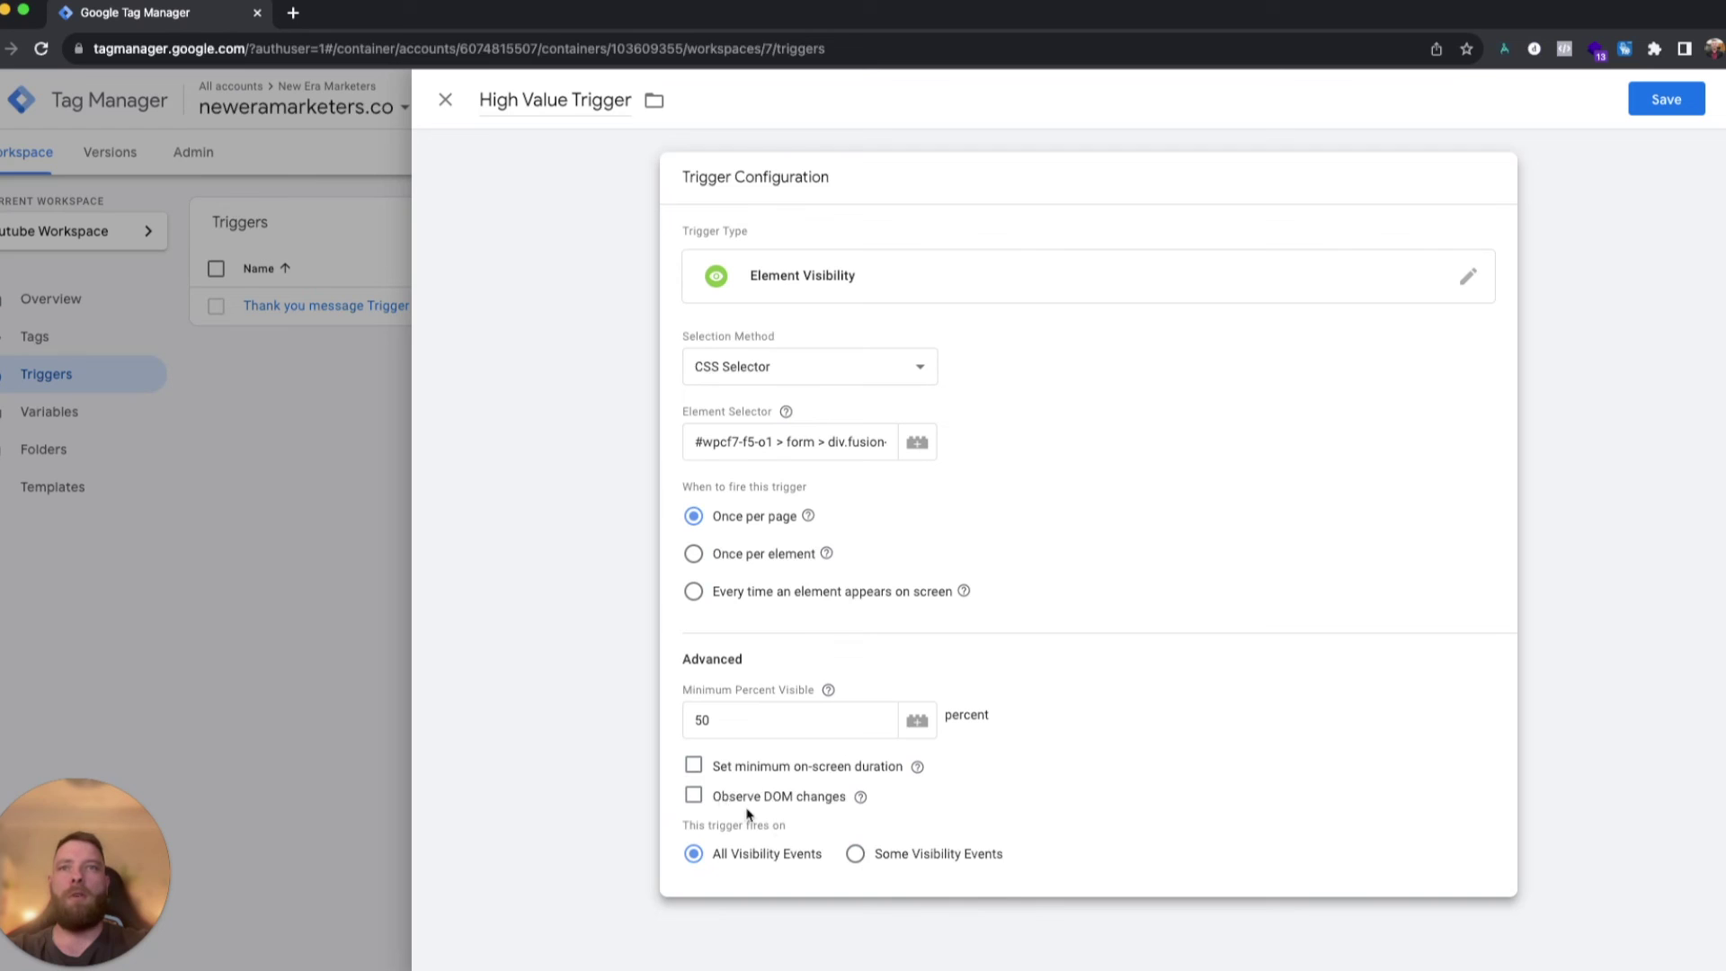
click(693, 796)
Restrict the High Value Trigger to Some Visibility Events with the condition Text Variable equals true.
scroll(1074, 706, down, 1)
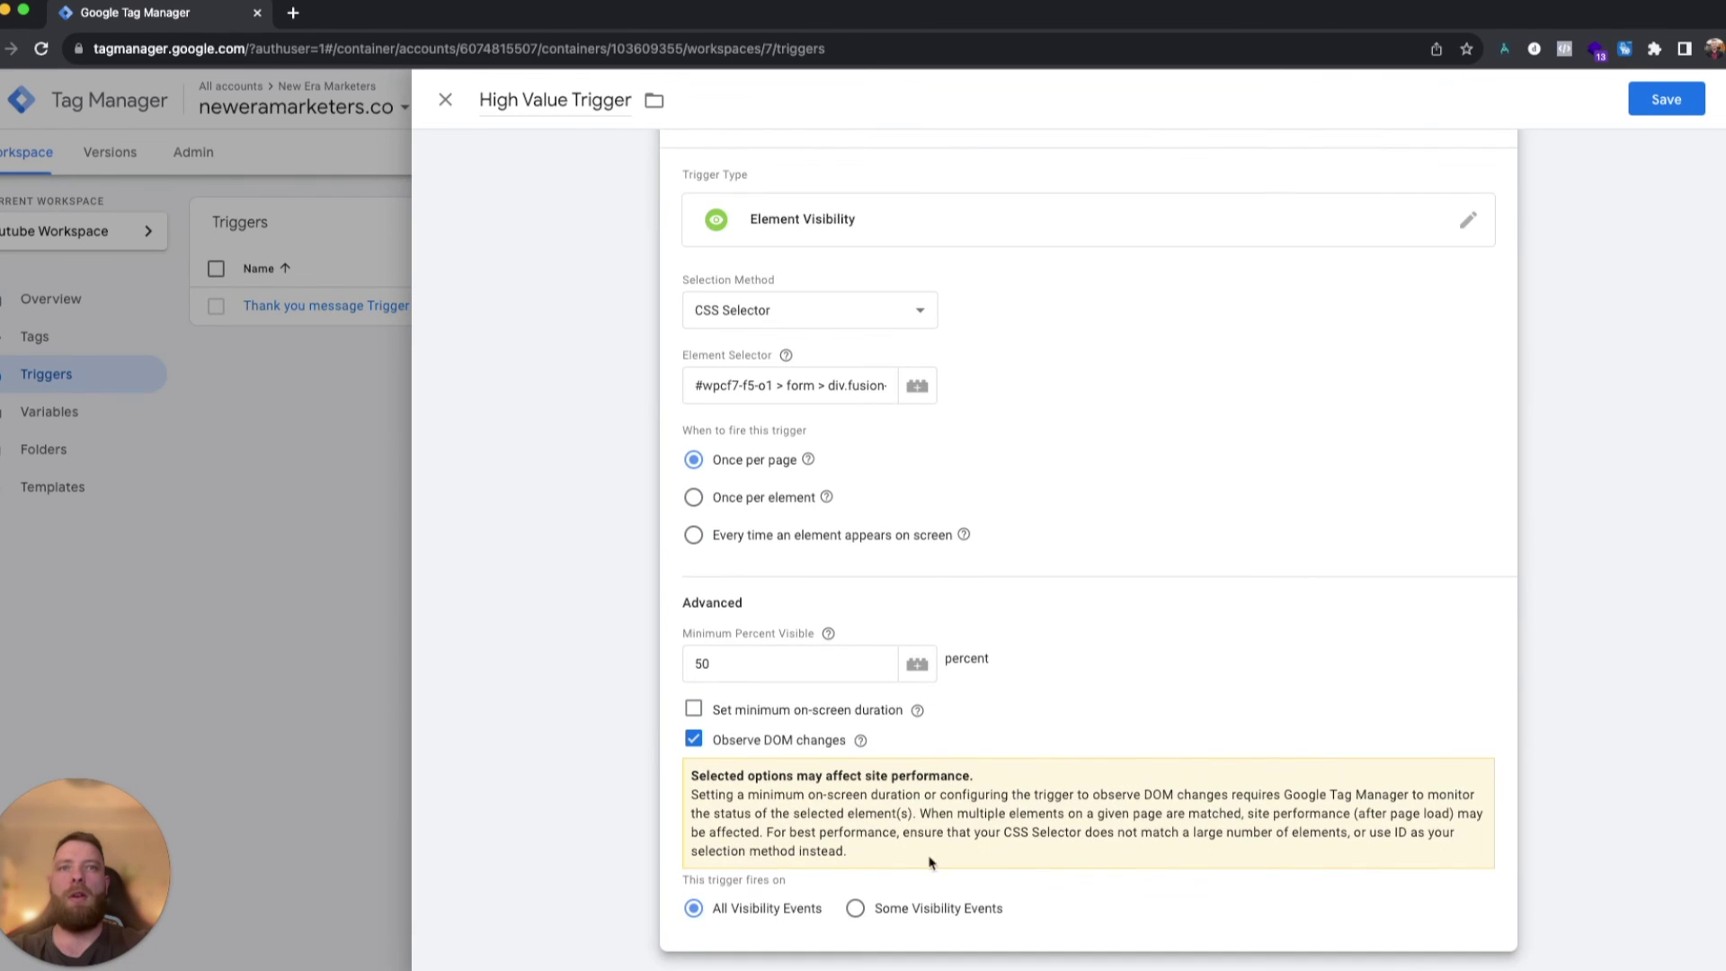
click(927, 908)
scroll(928, 908, down, 1)
click(836, 910)
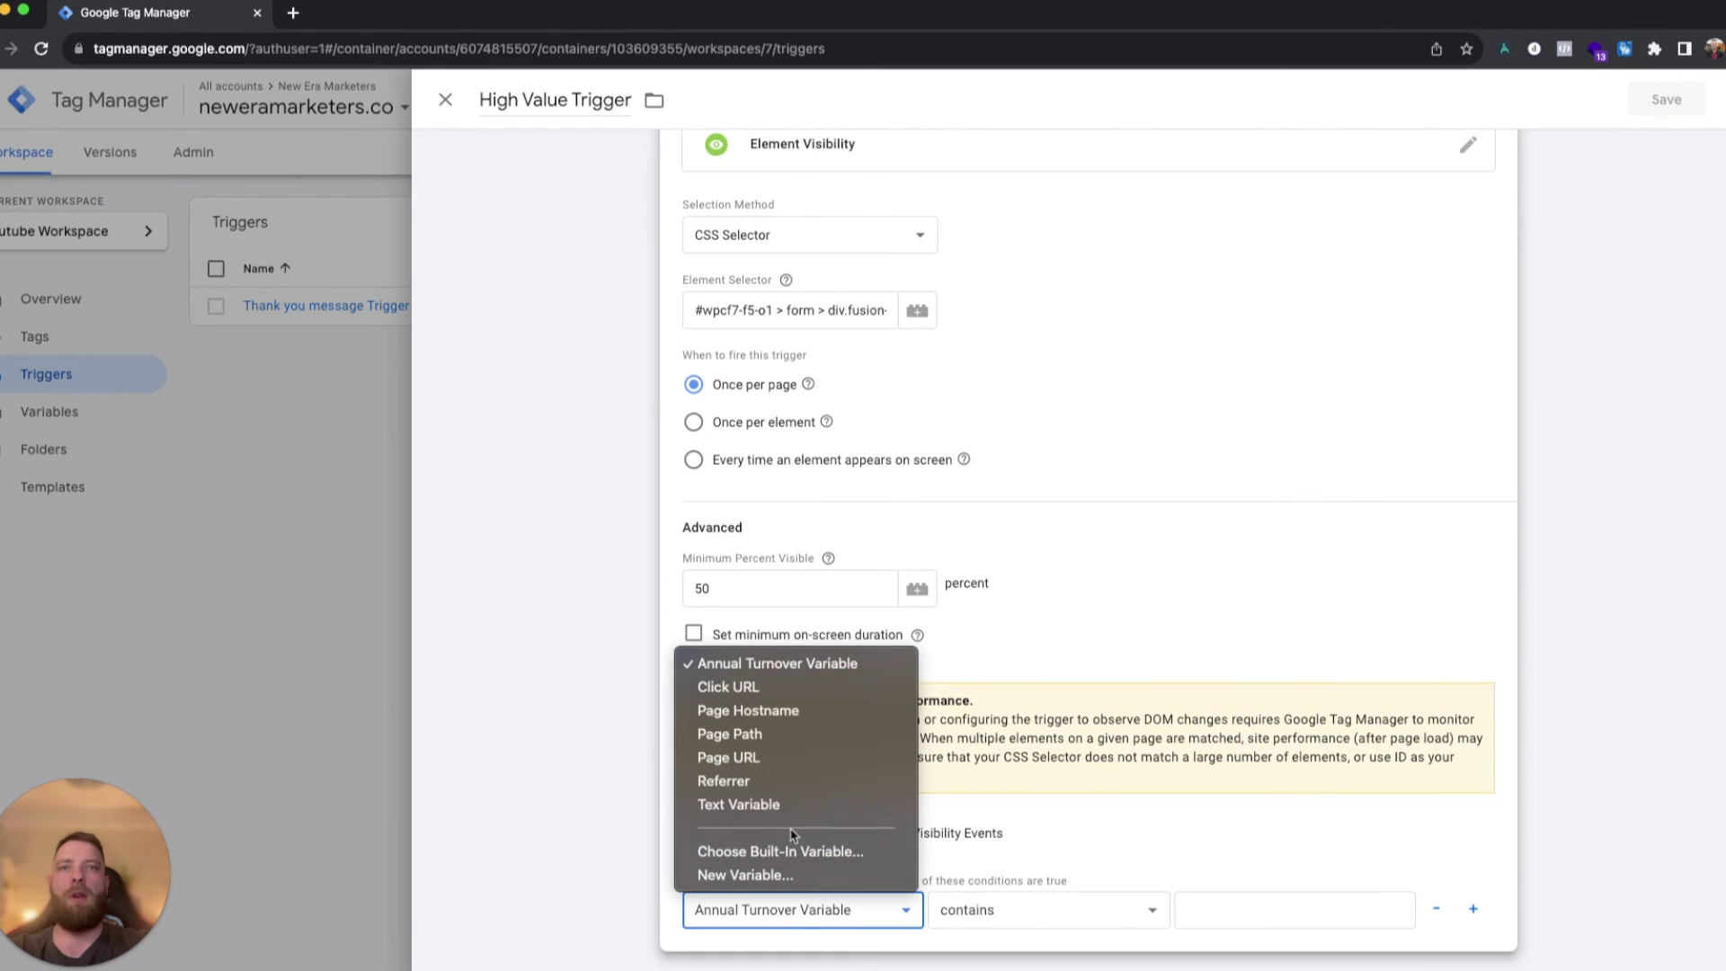
click(738, 803)
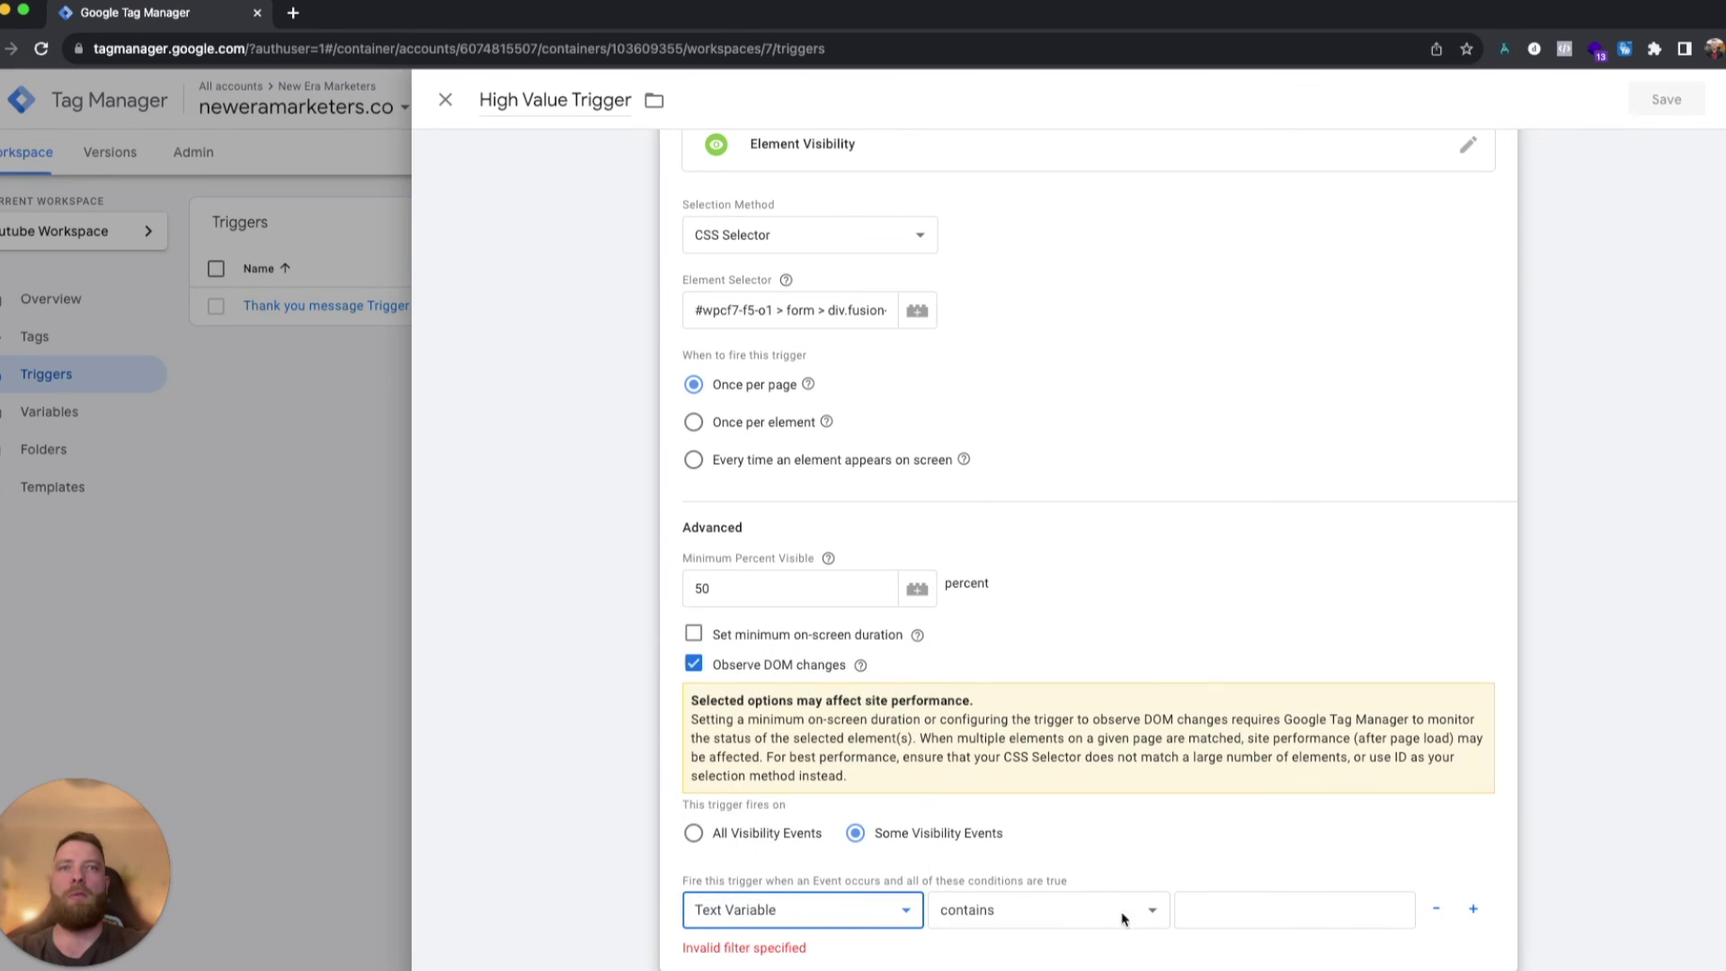
click(1034, 910)
click(1067, 887)
click(1244, 912)
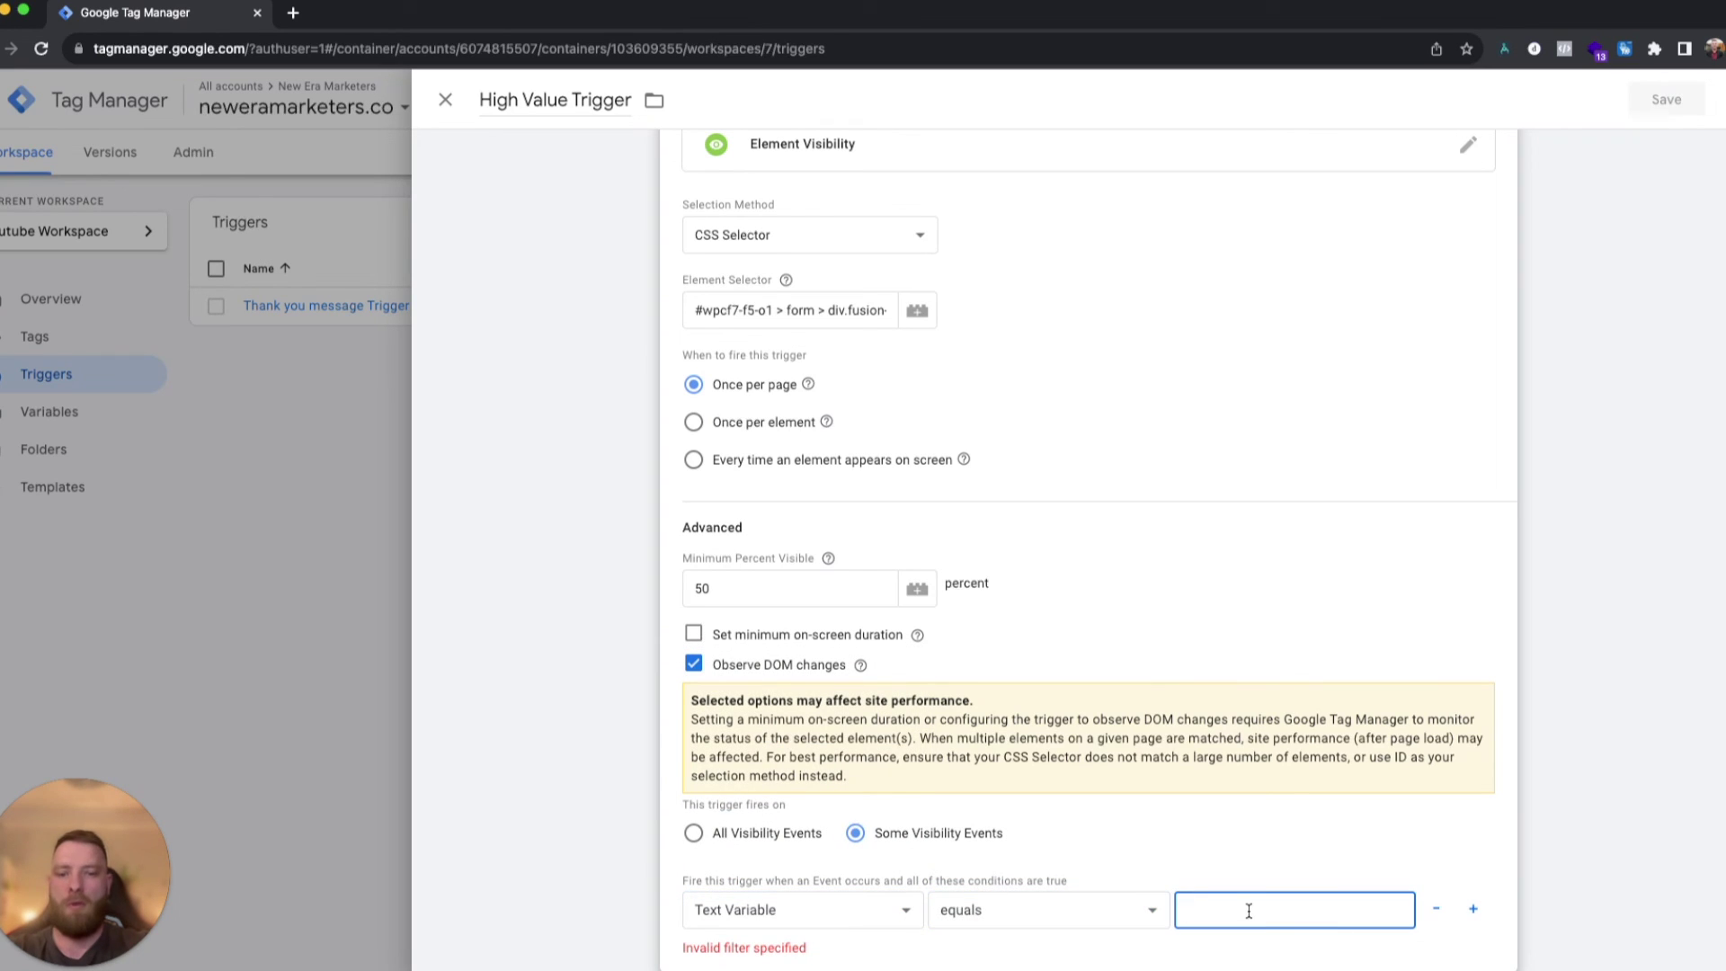
text(true)
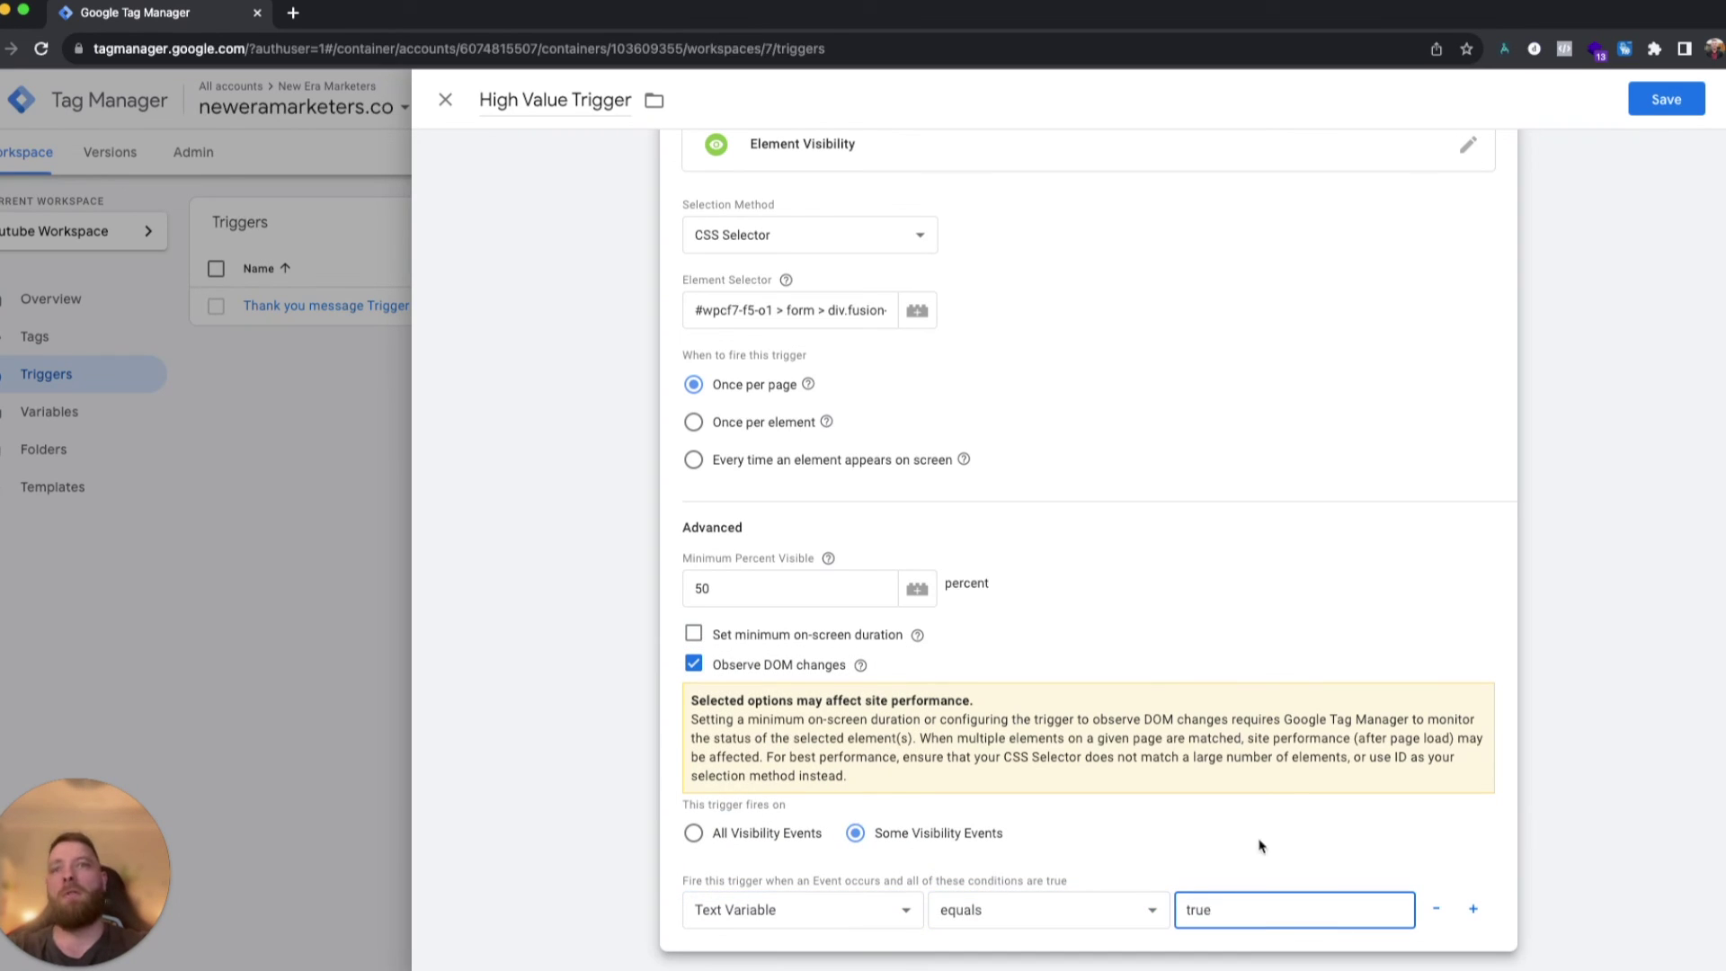
Add a second firing condition requiring Annual Turnover Variable to be greater than 100000.
click(1475, 910)
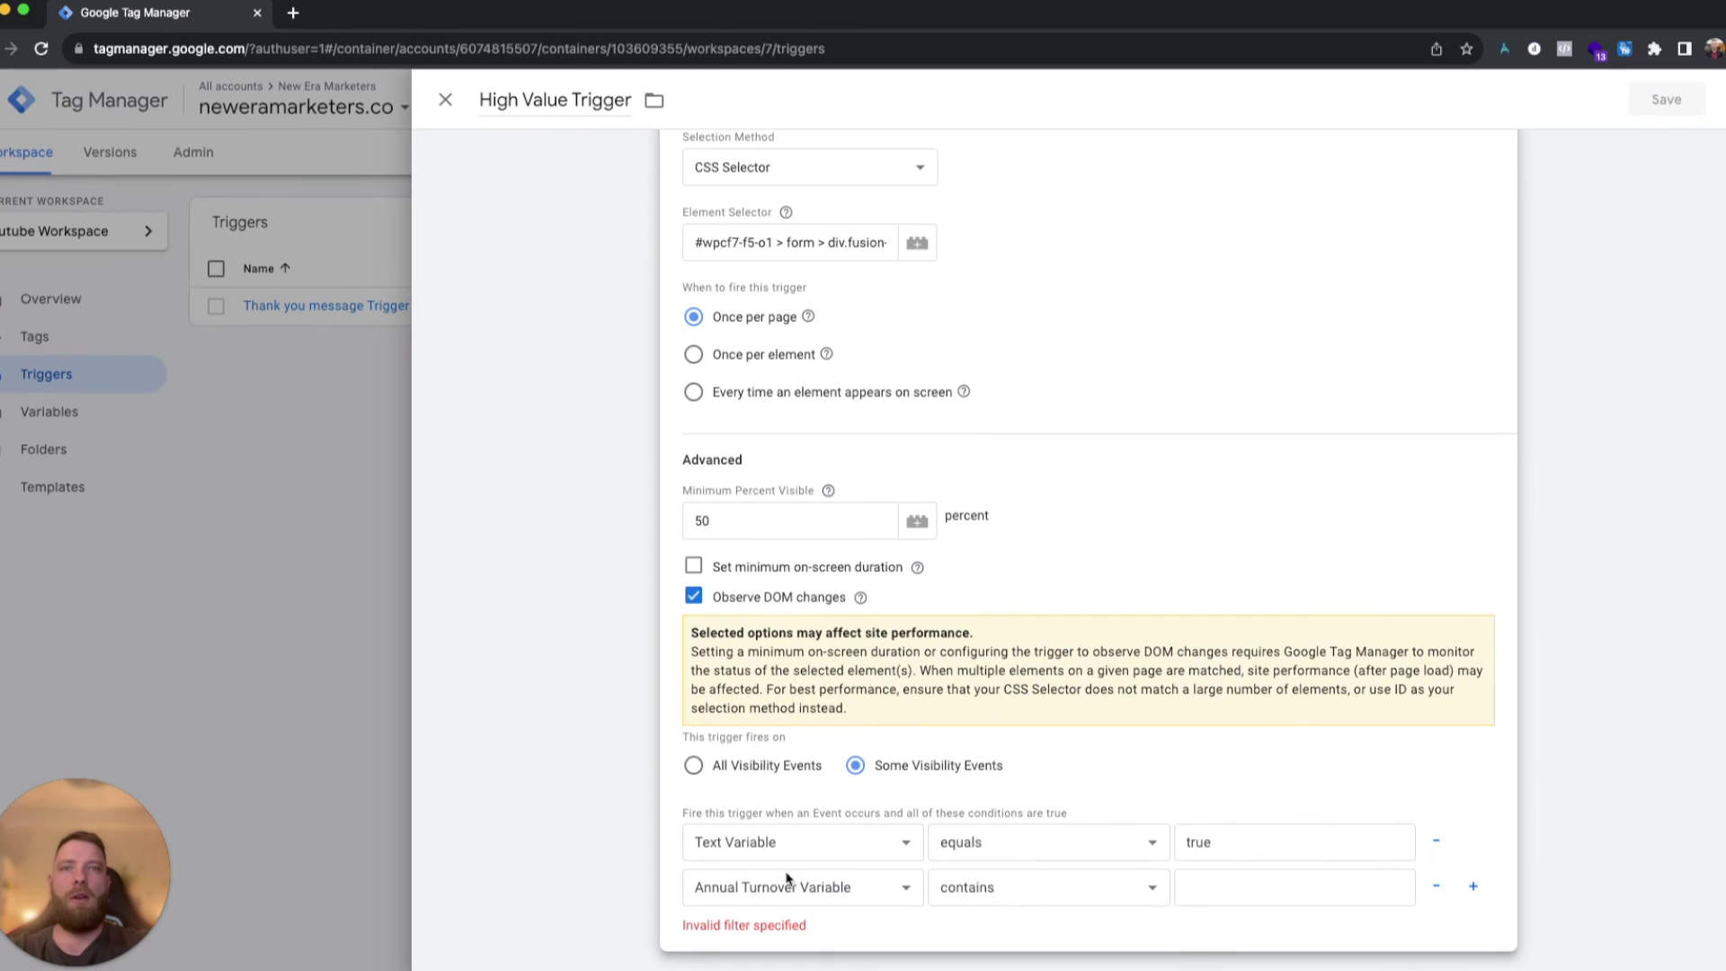
click(981, 890)
scroll(1011, 893, down, 5)
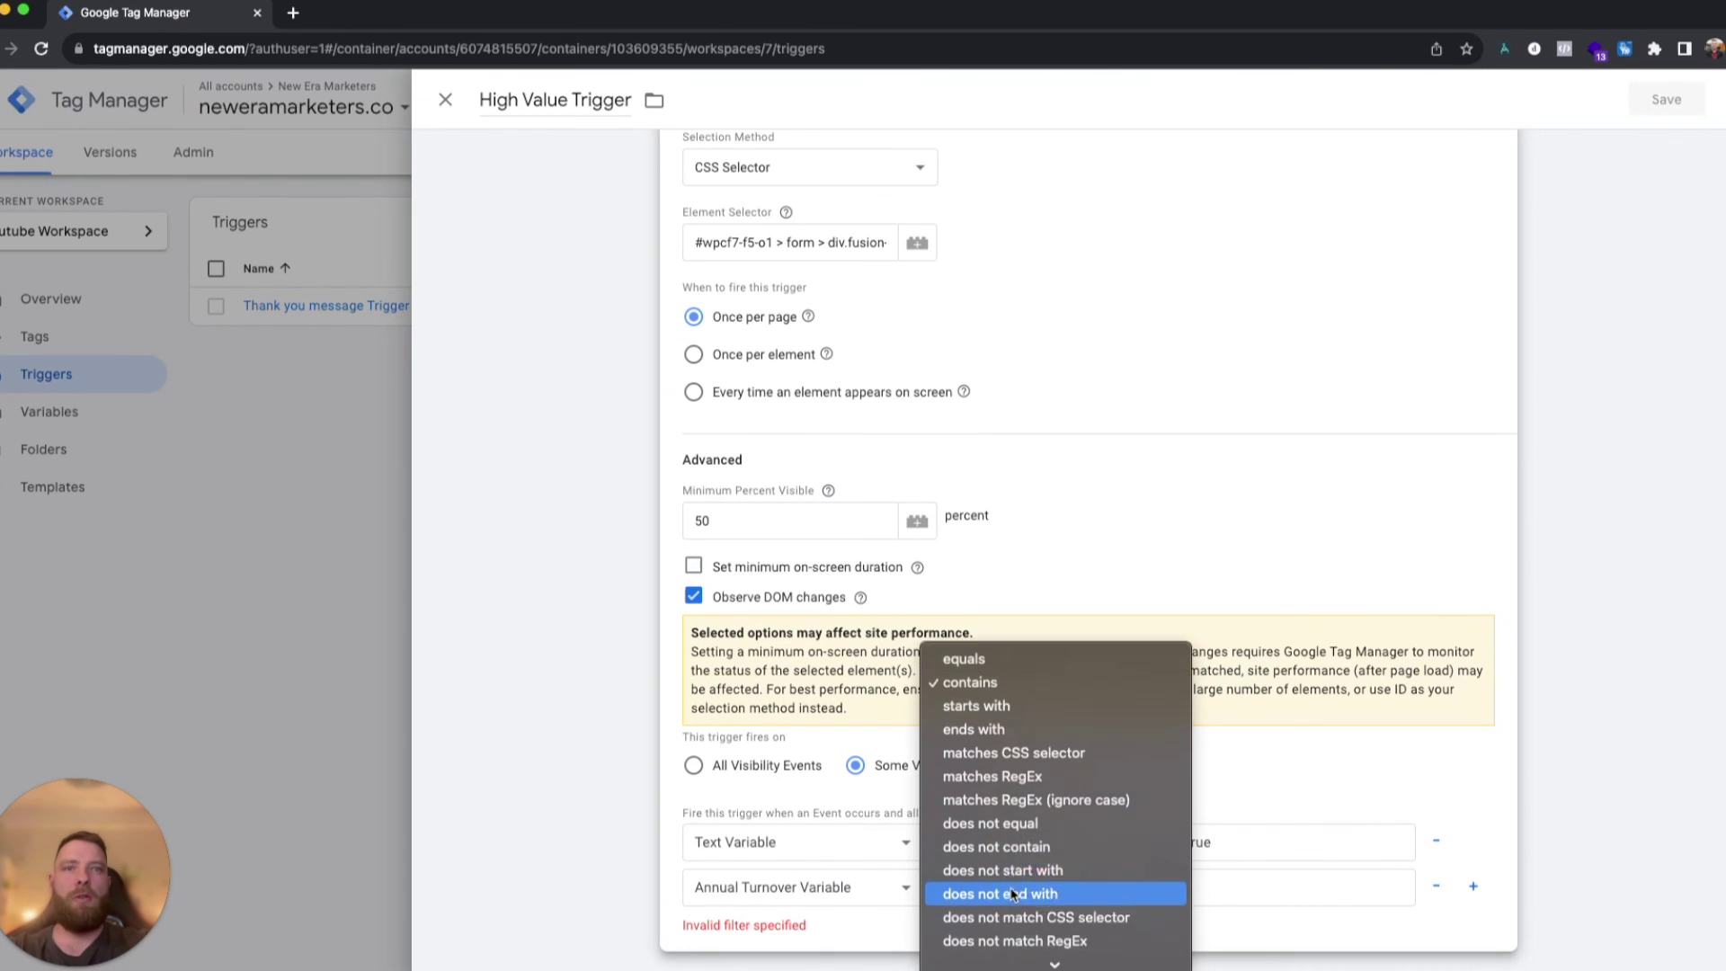
click(1021, 937)
click(1228, 890)
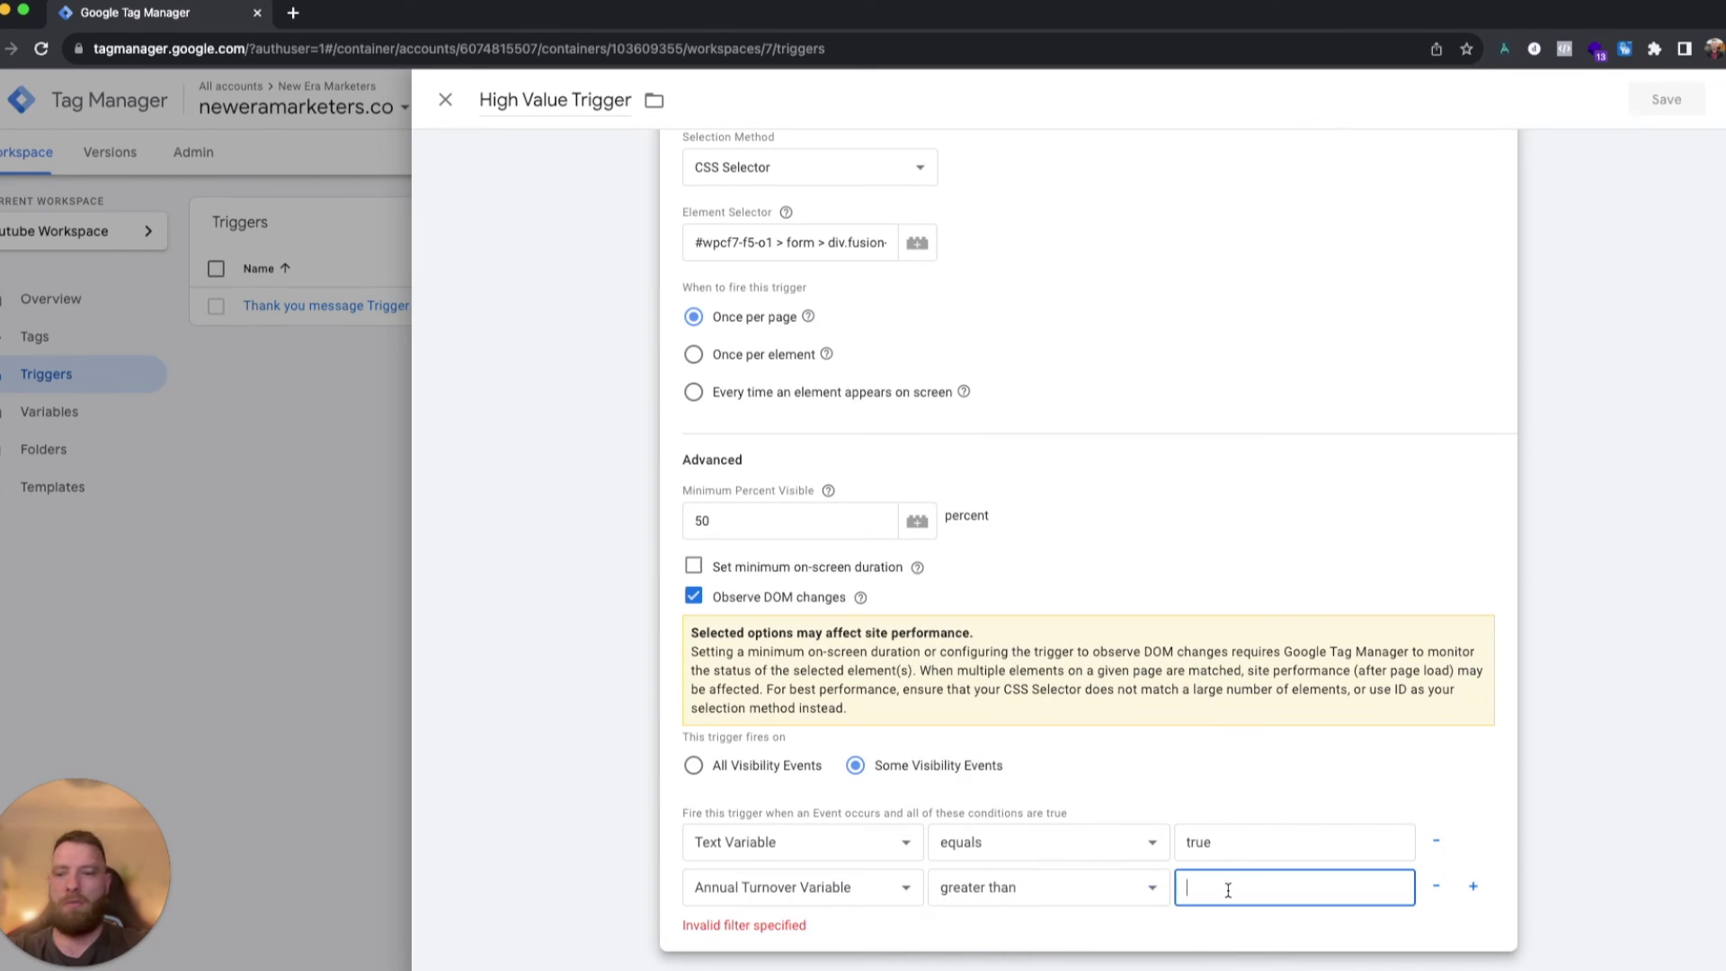
text(100000)
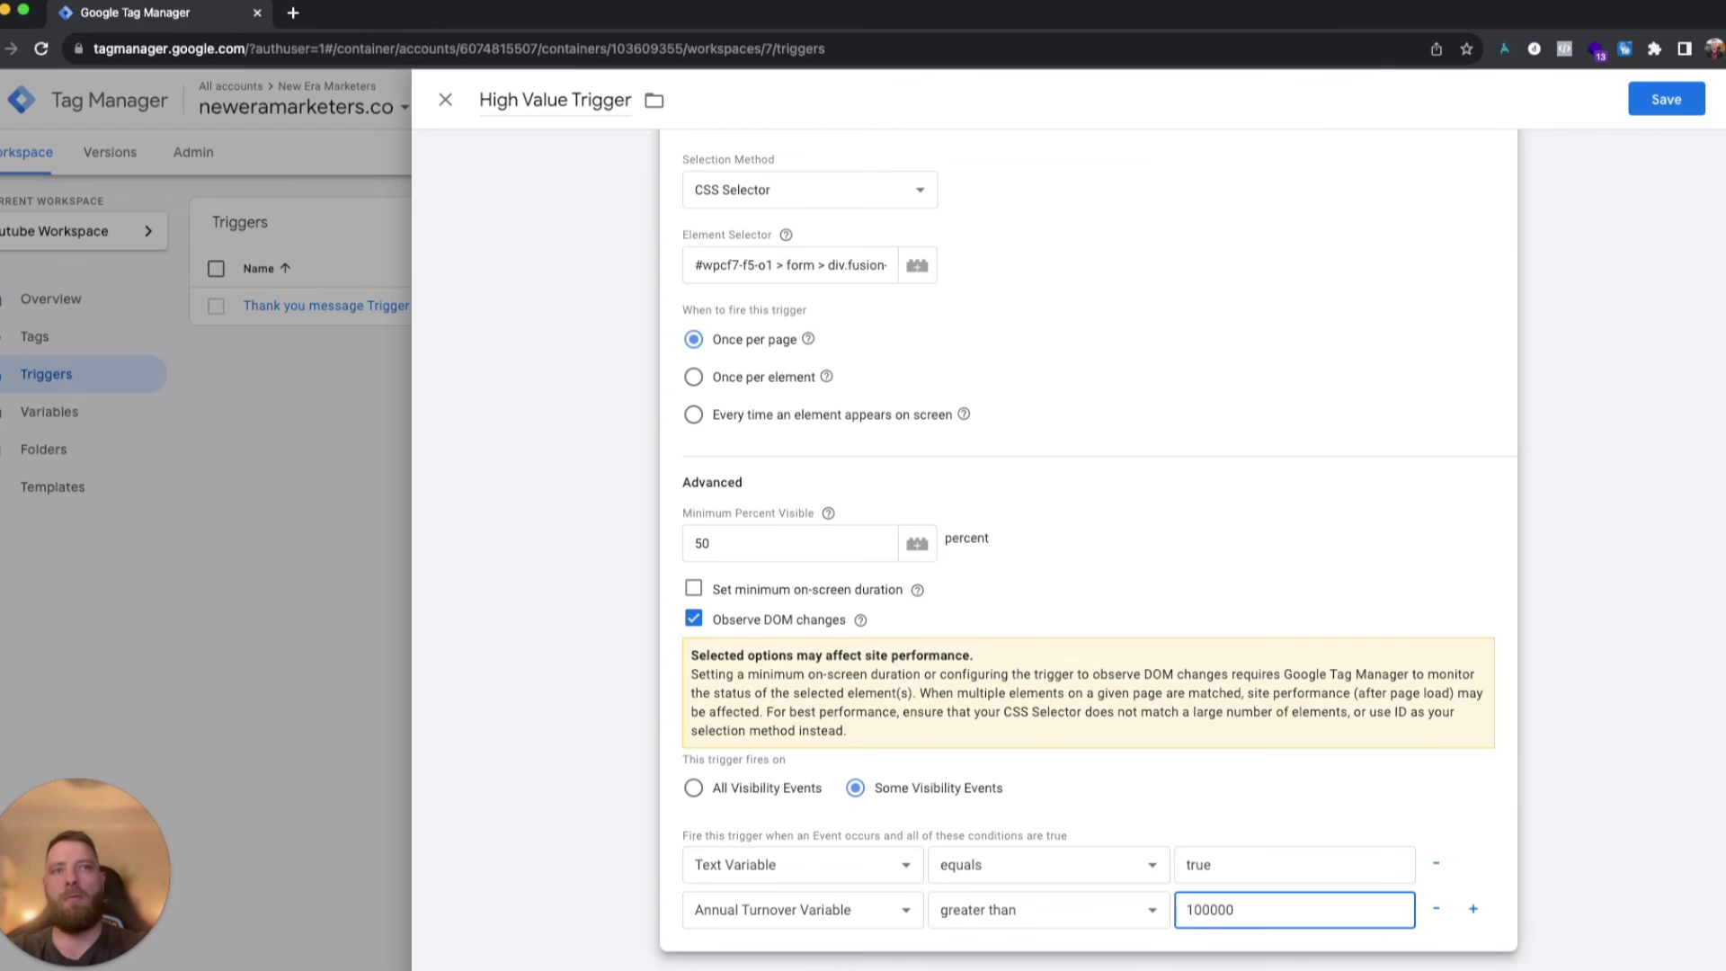
click(1539, 687)
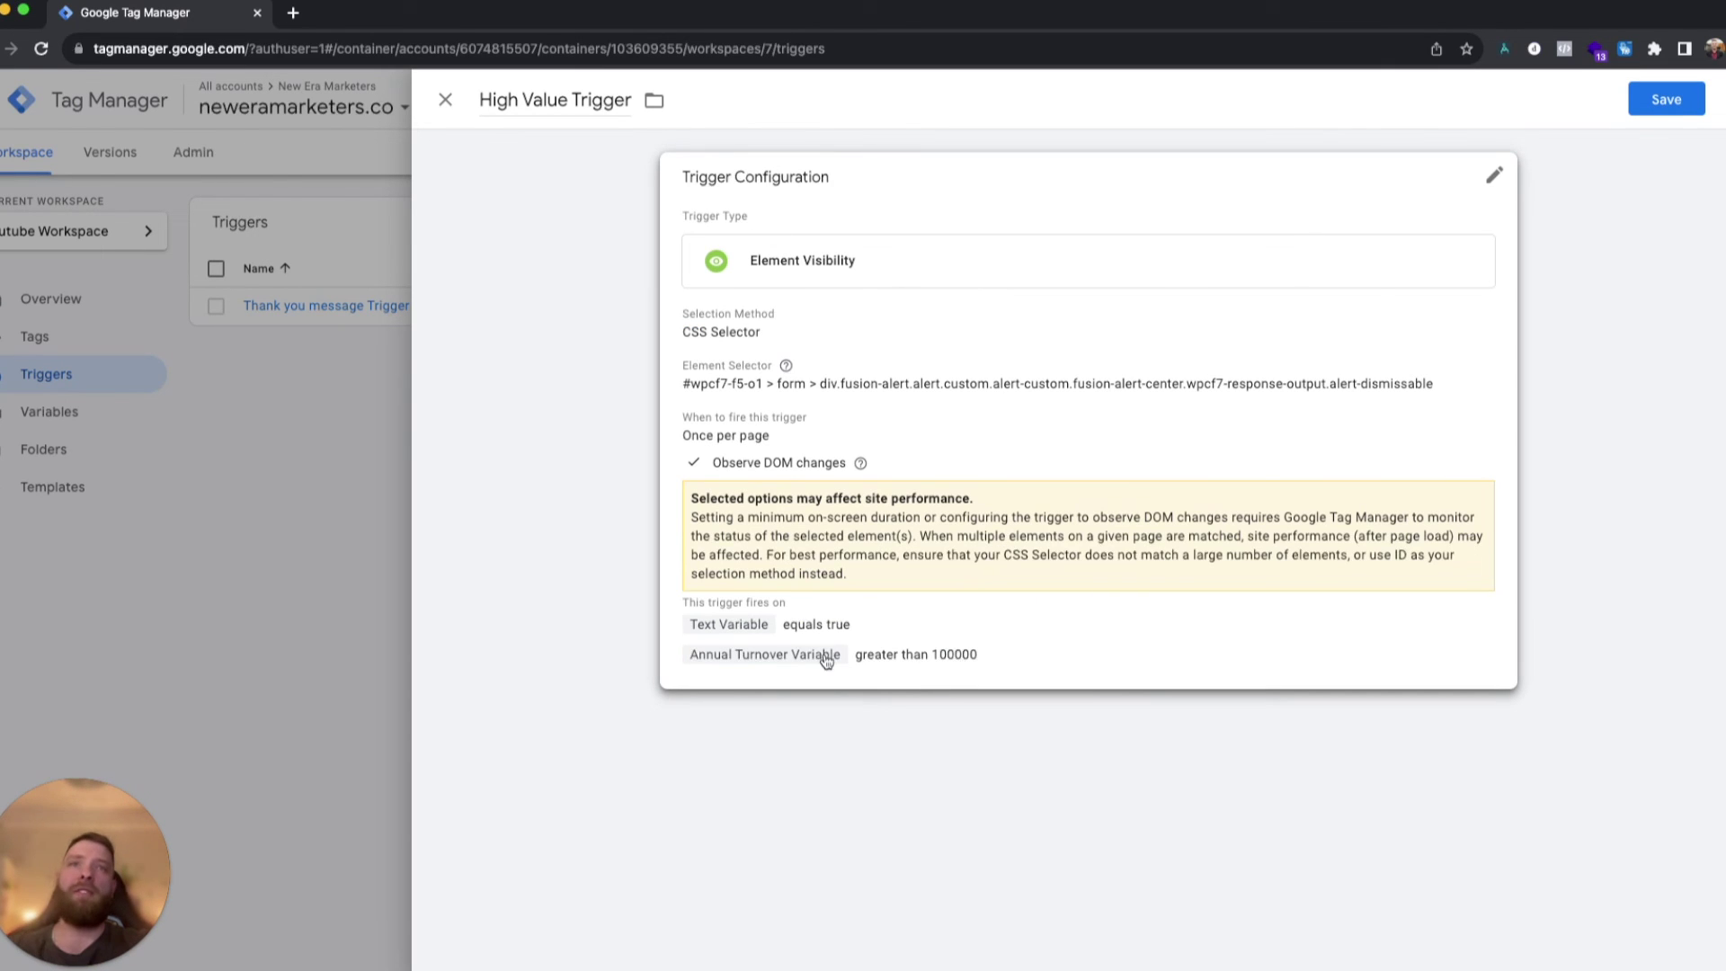